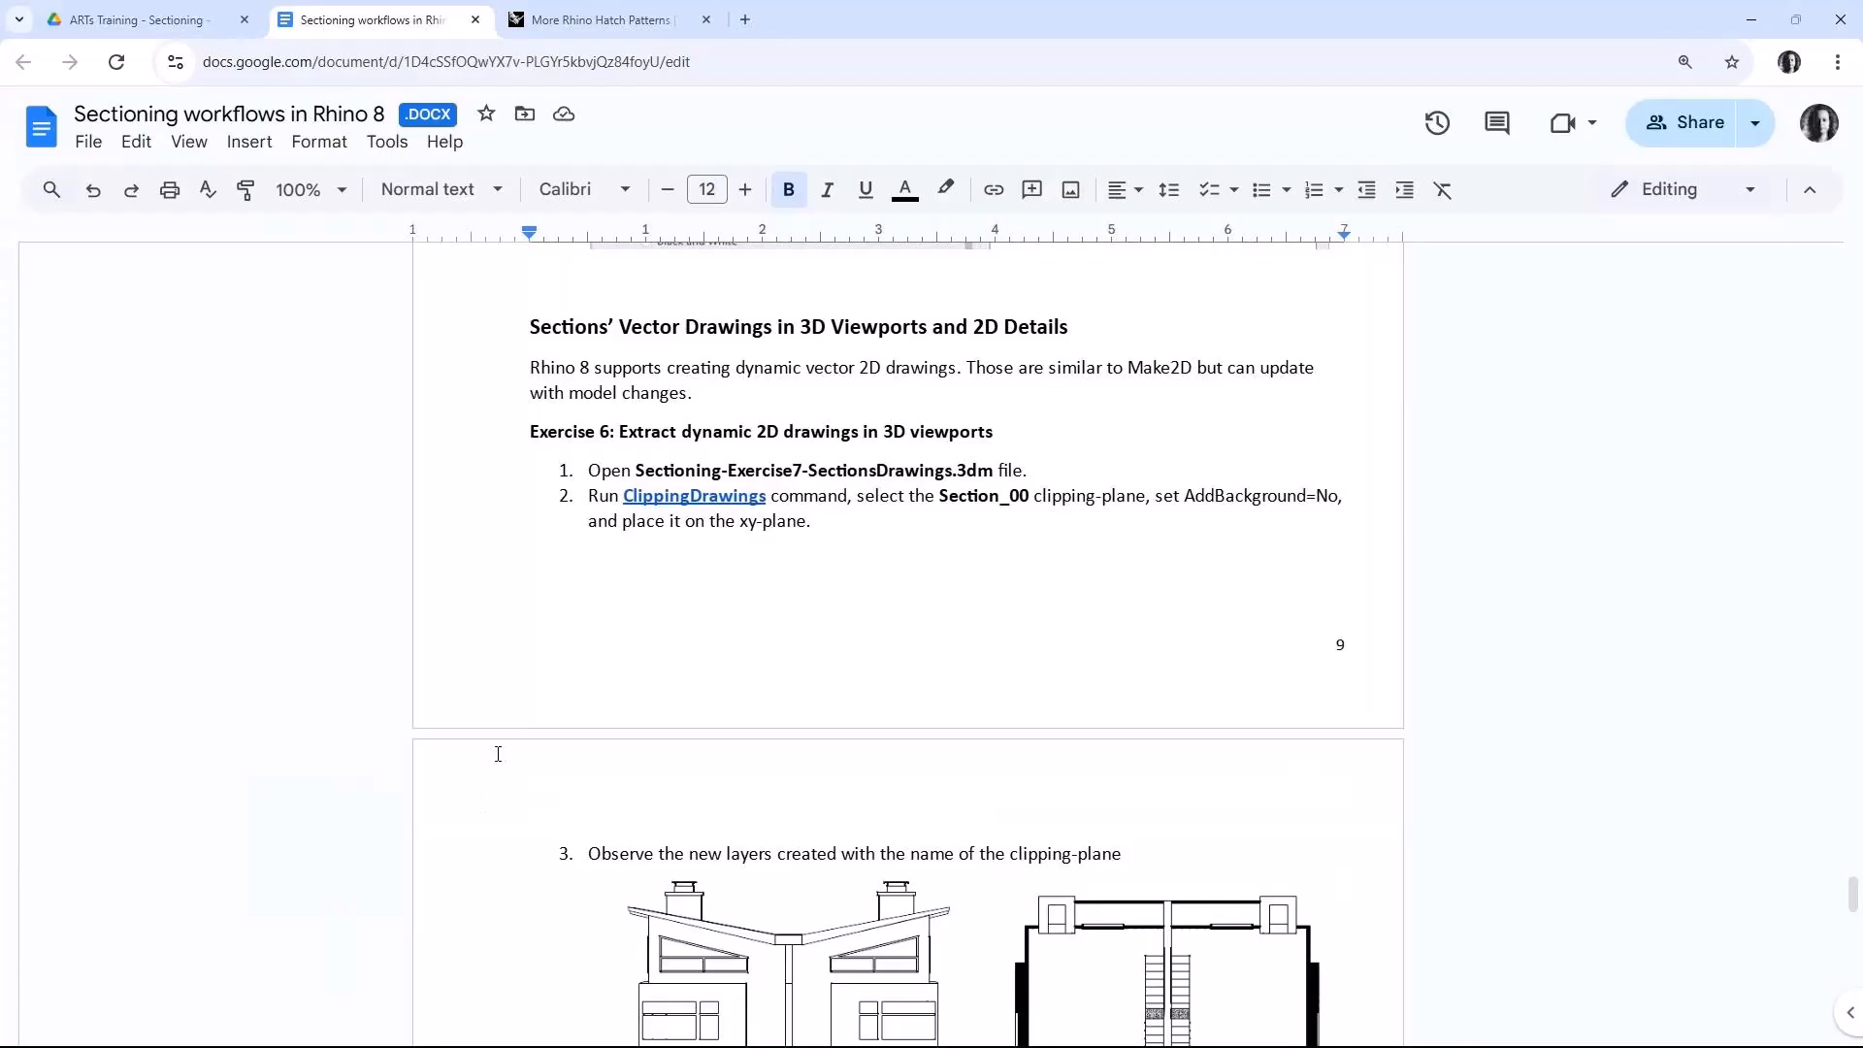
Read through the Exercise 6 instructions on extracting dynamic 2D drawings in 3D viewports.
scroll(497, 753, "down", 1)
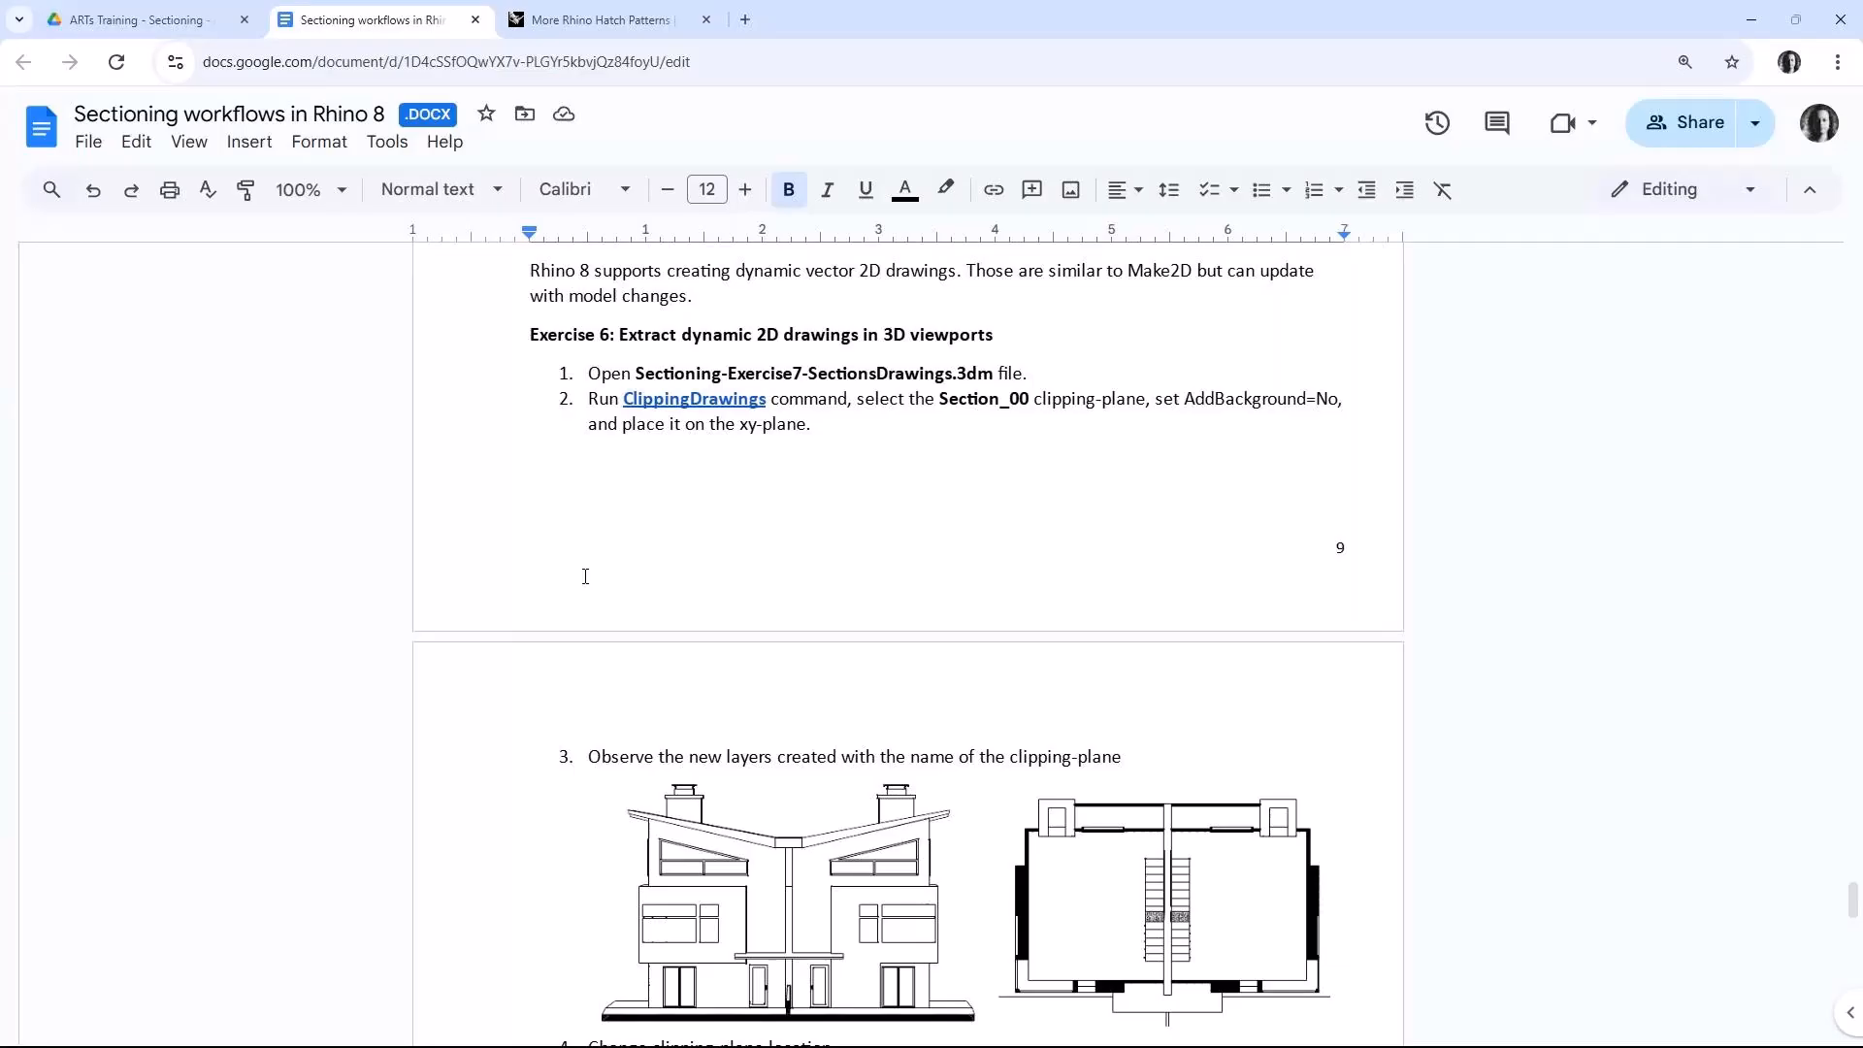
scroll(585, 576, "down", 2)
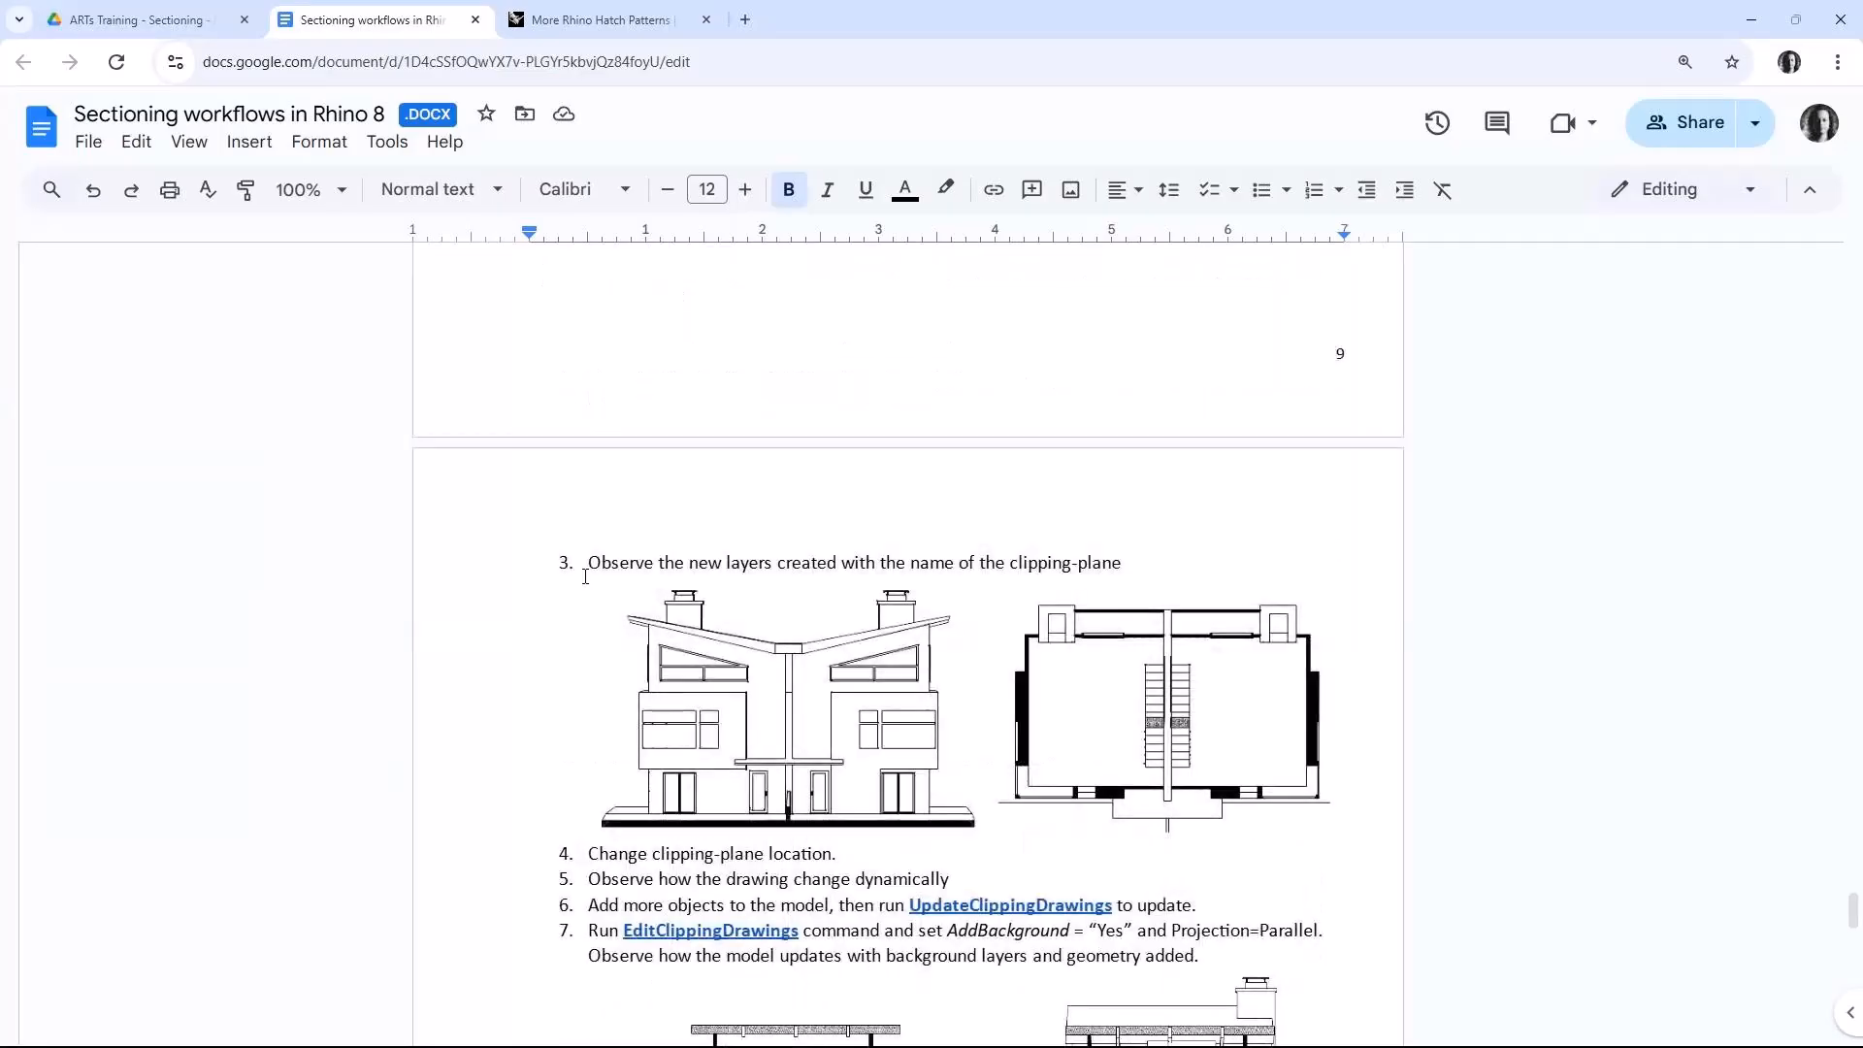
scroll(585, 576, "down", 2)
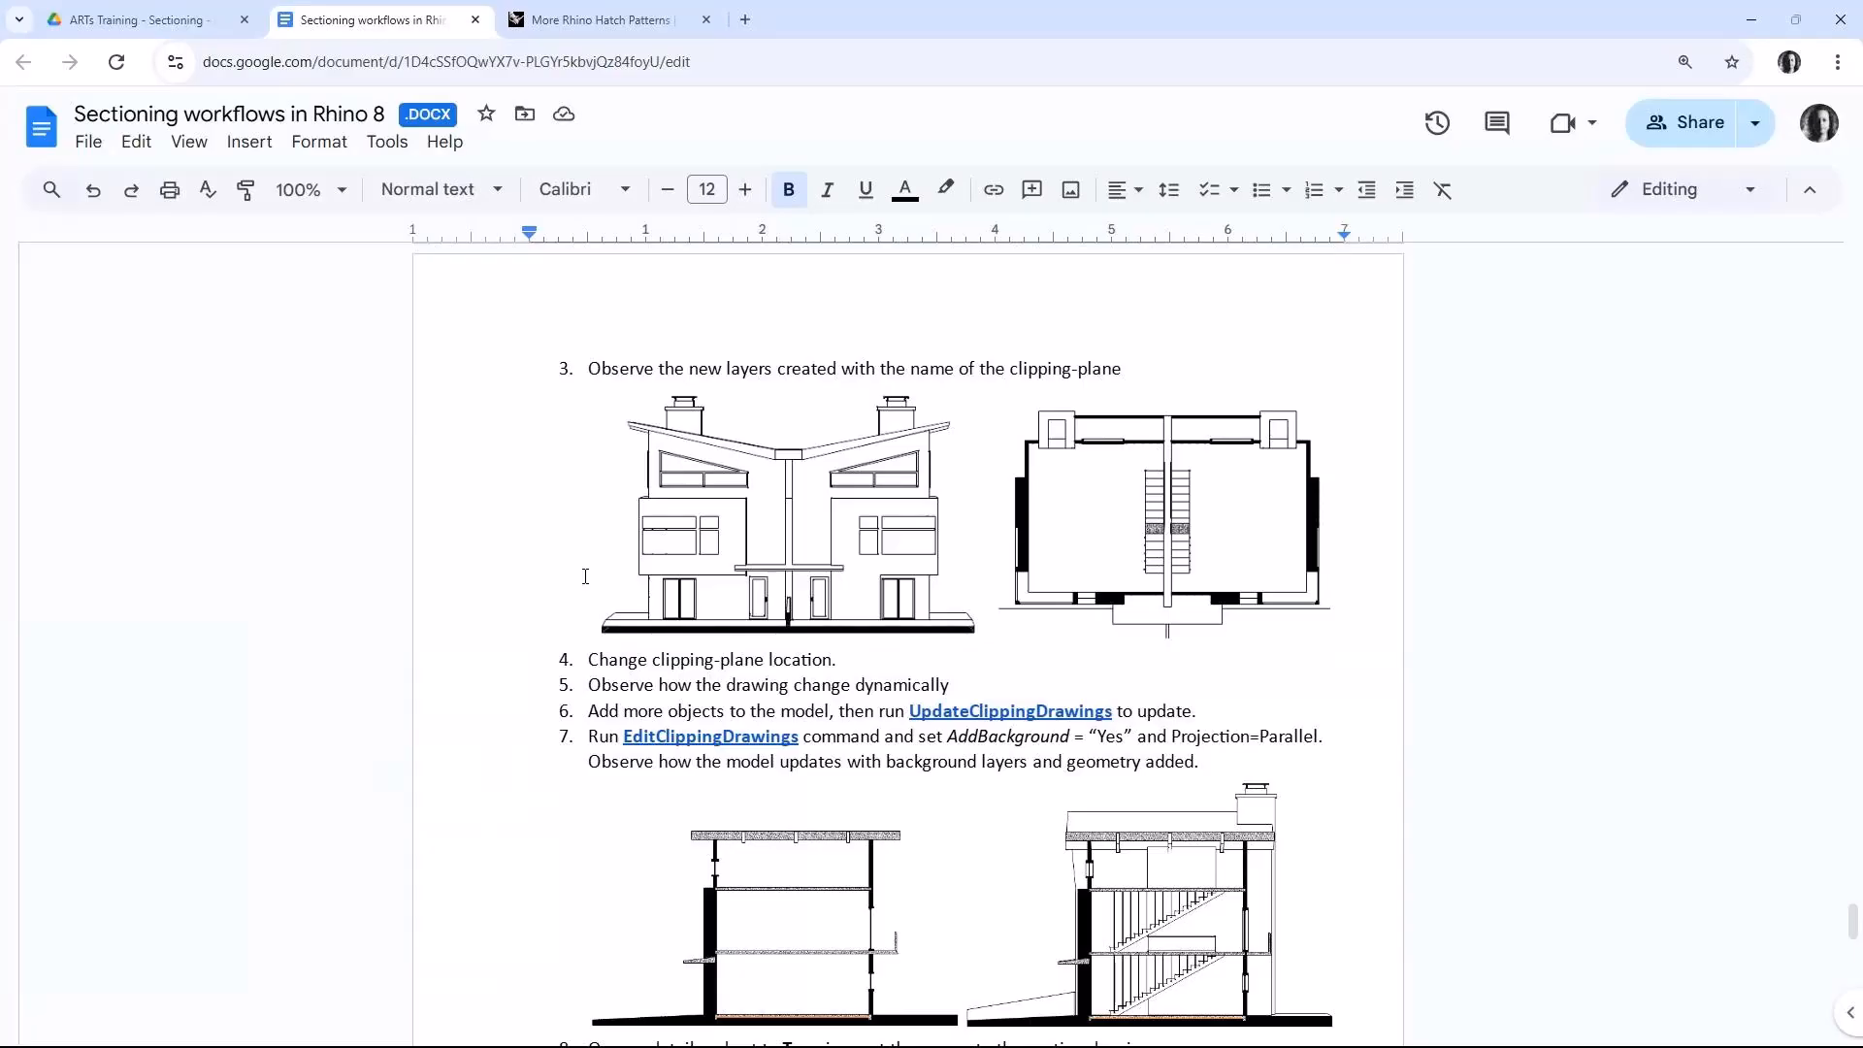
scroll(585, 576, "down", 3)
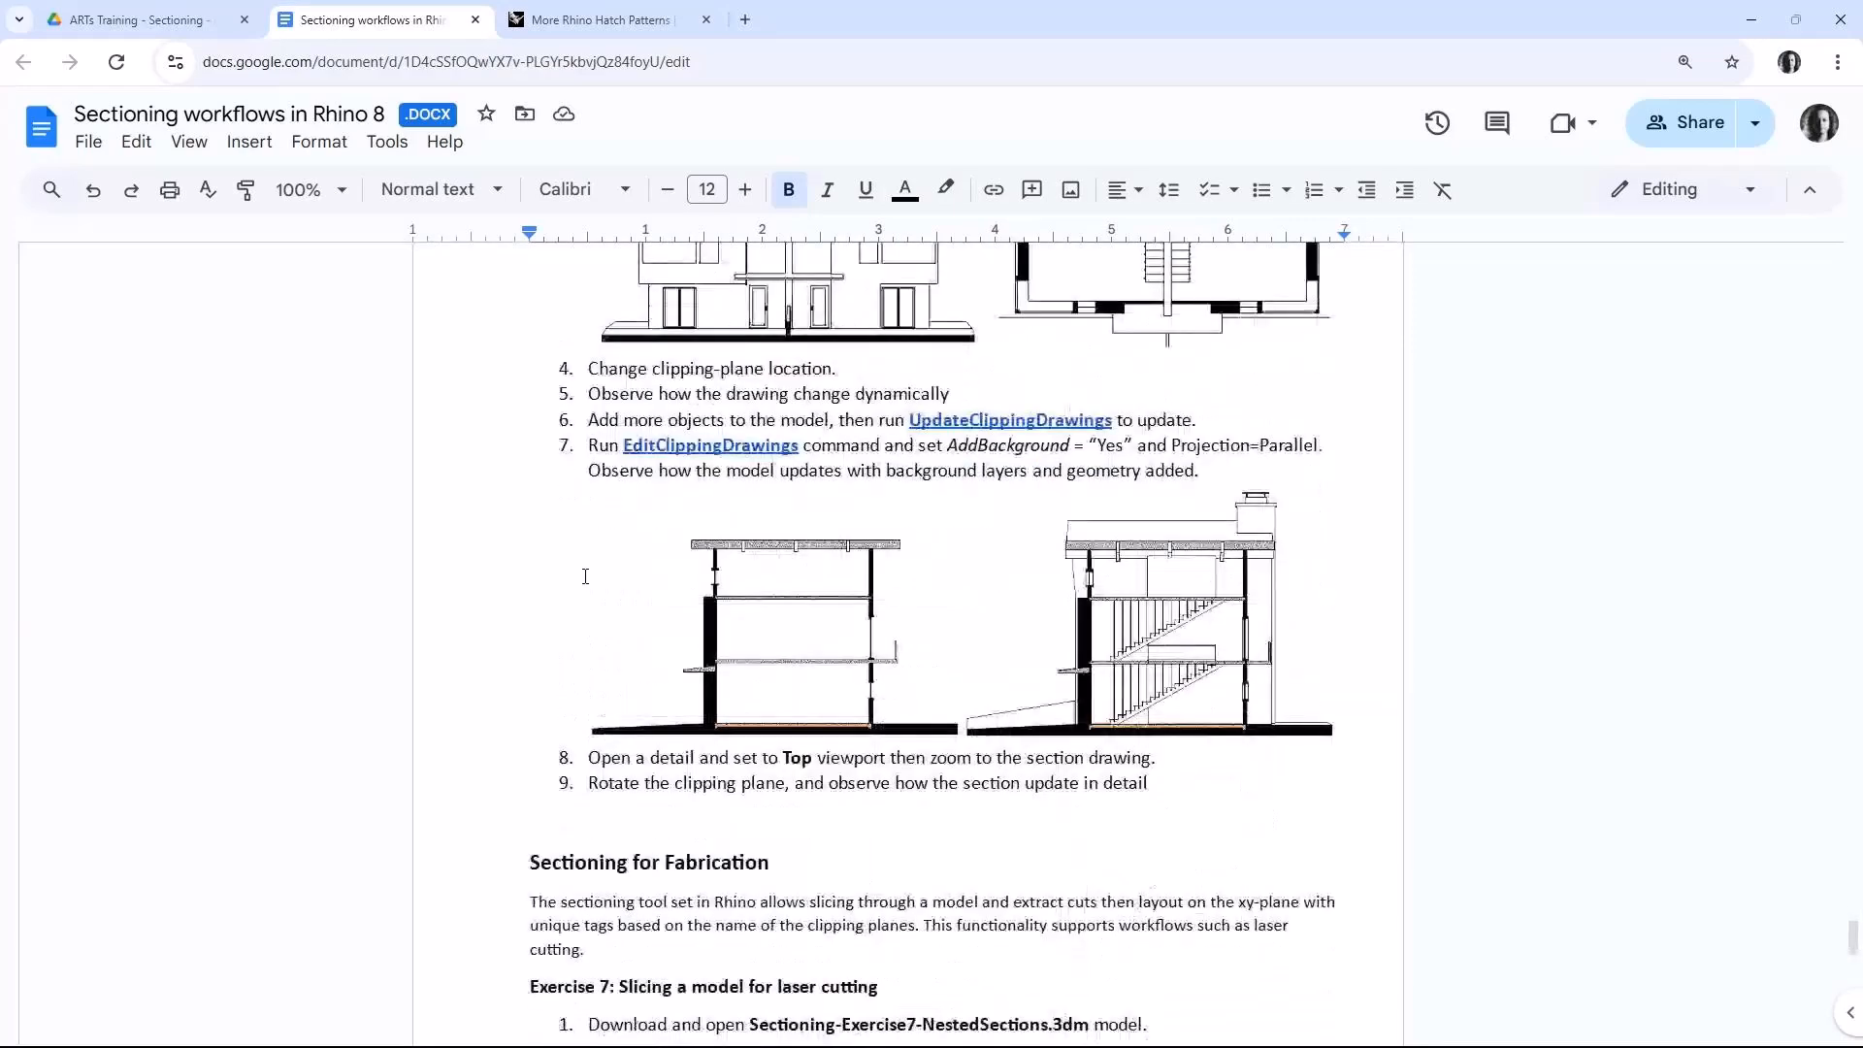
scroll(585, 577, "up", 2)
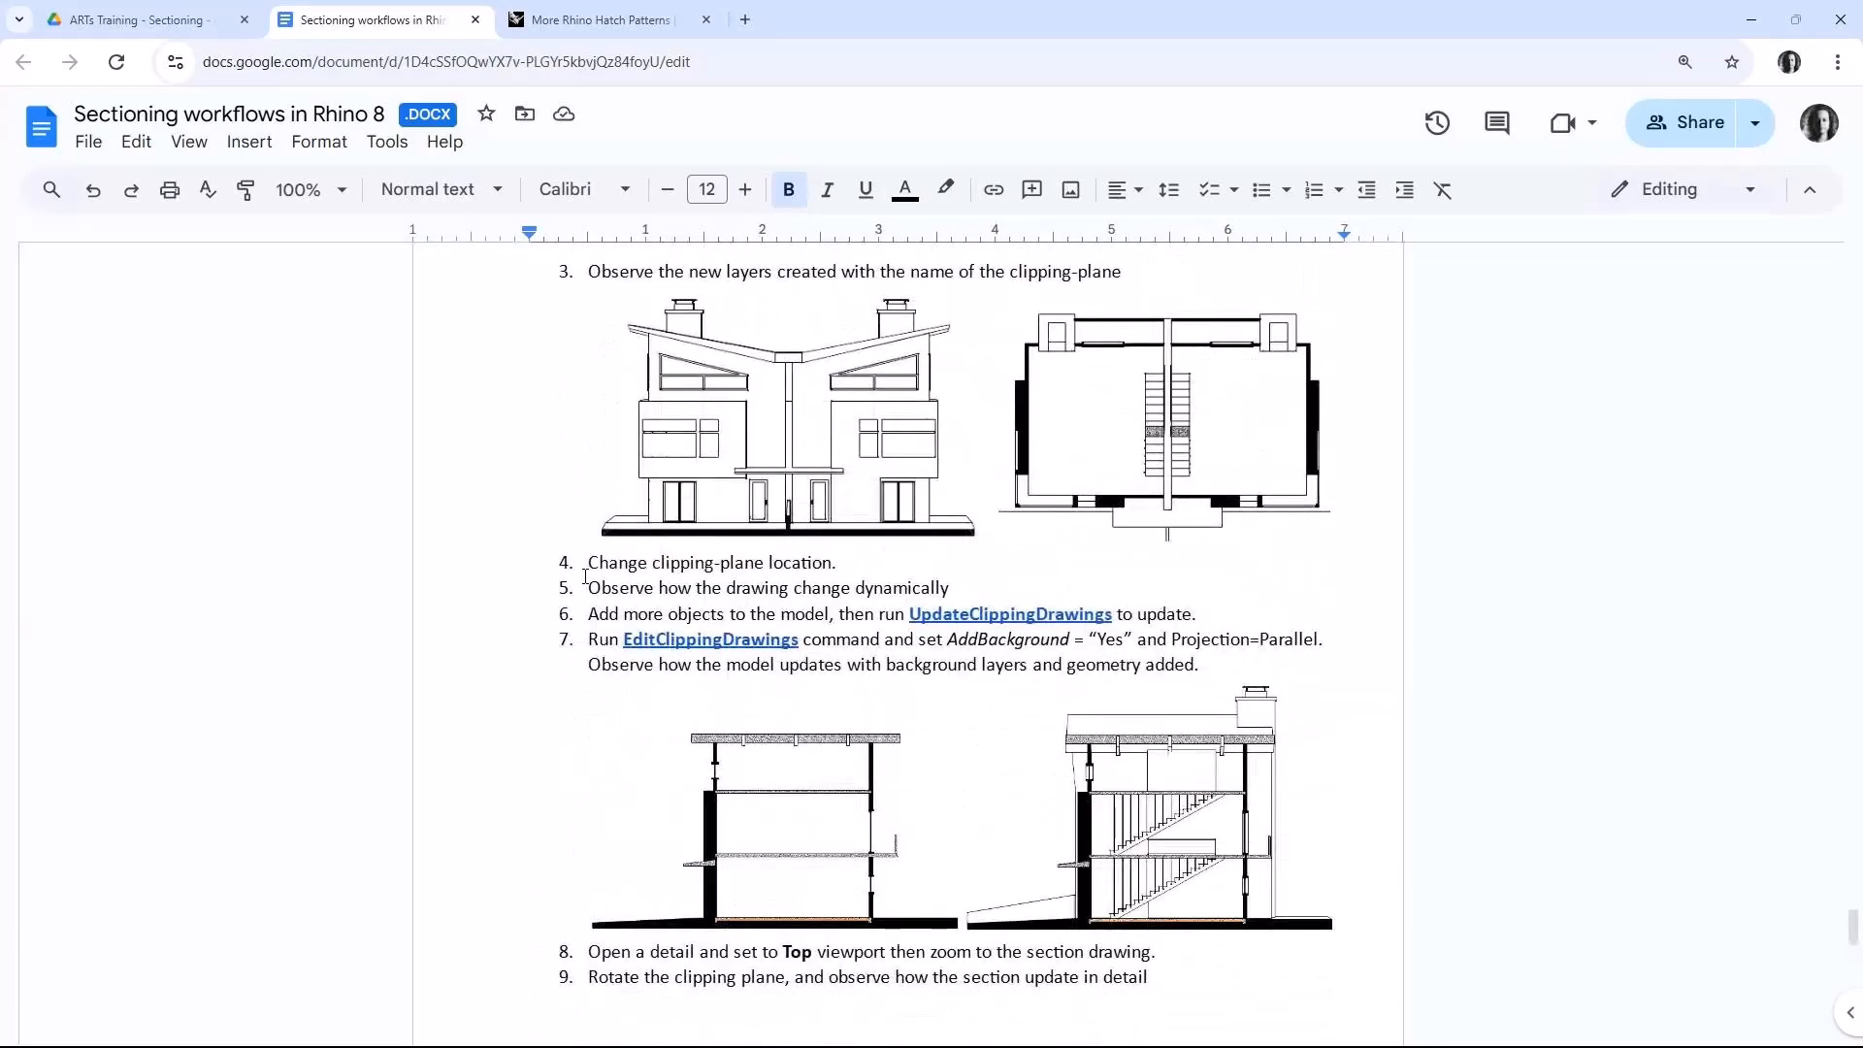
scroll(585, 576, "up", 5)
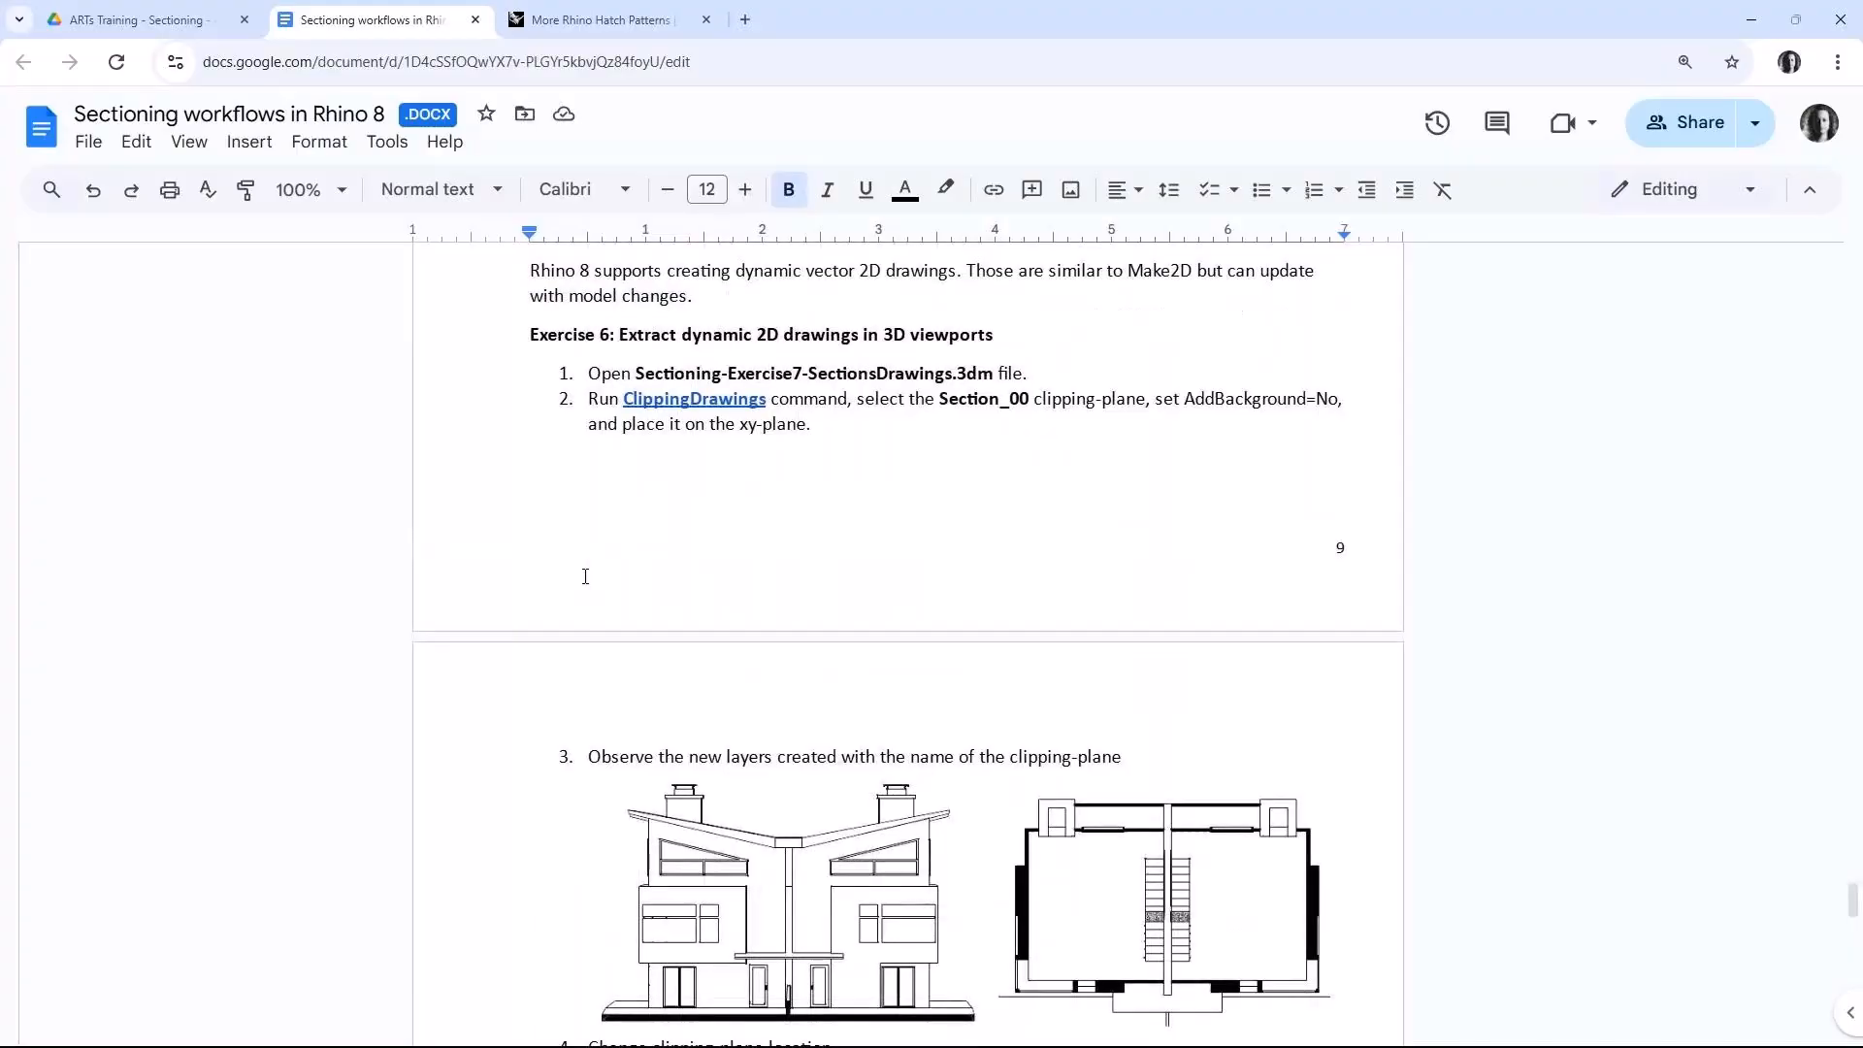
scroll(585, 577, "up", 1)
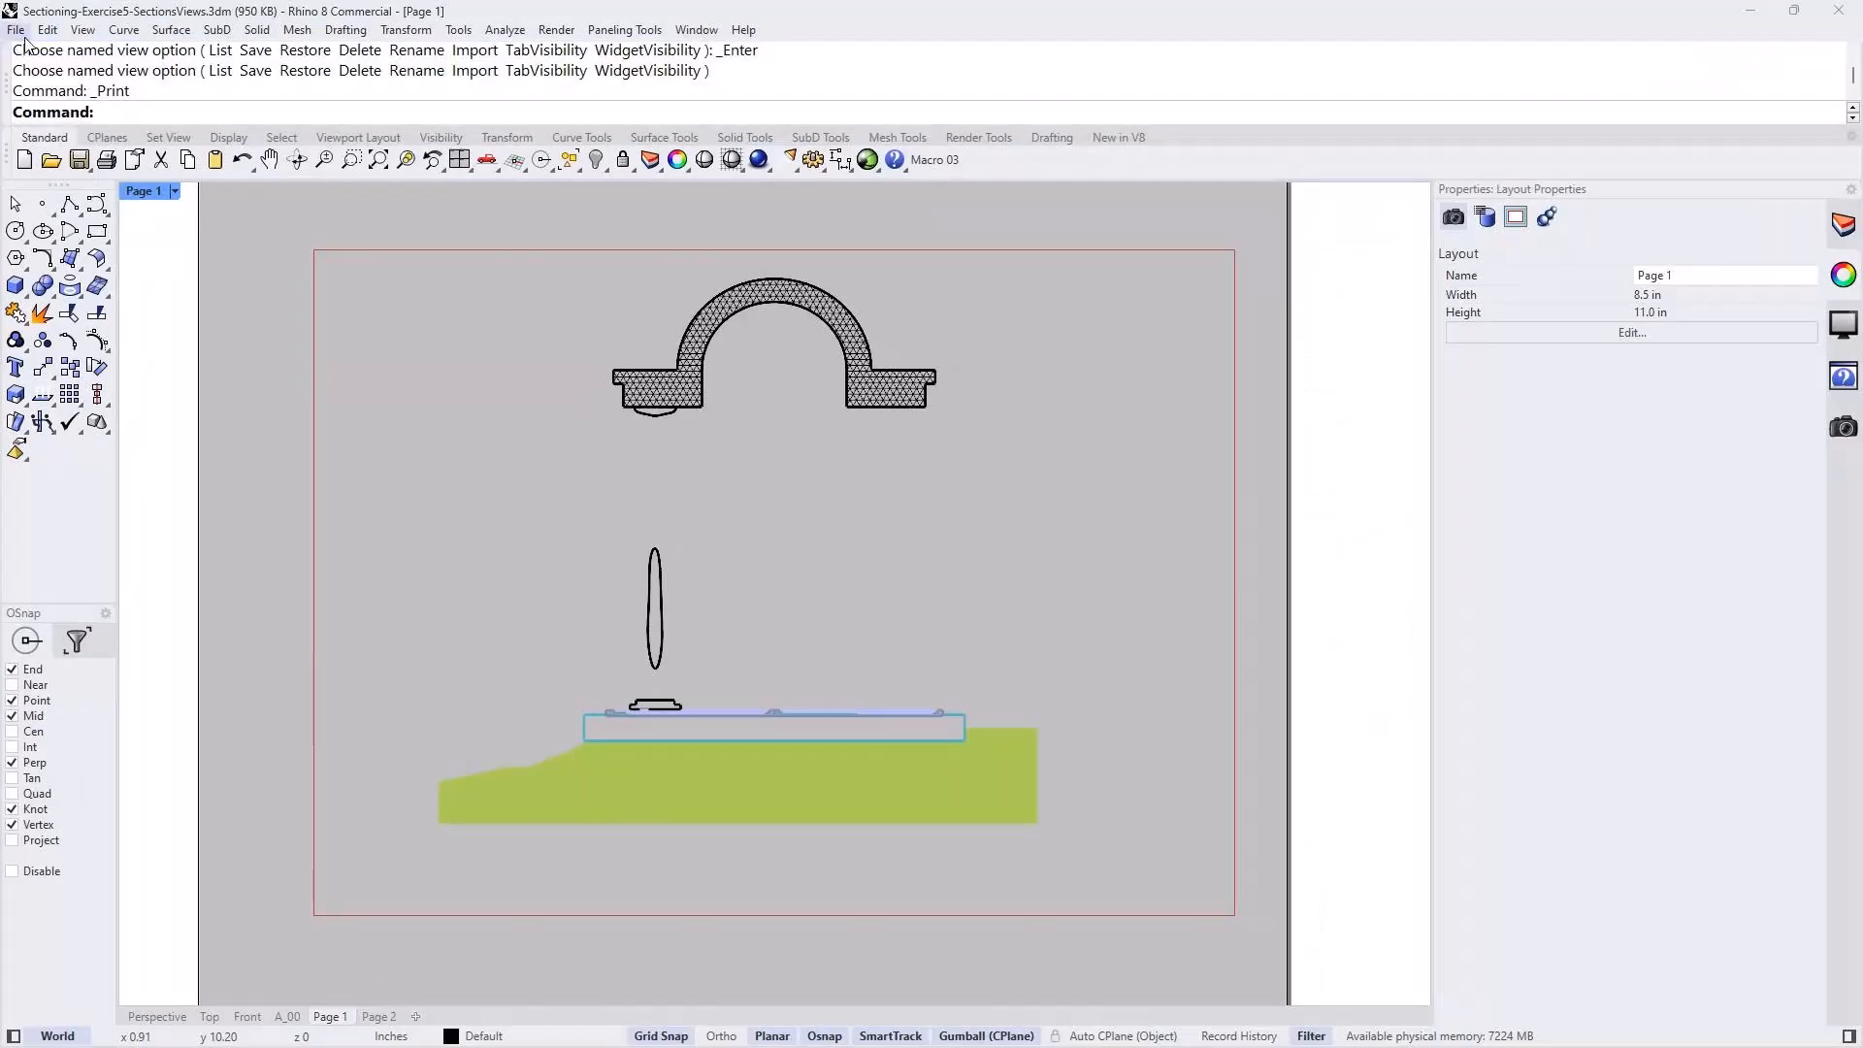
Switch to Rhino and open Sectioning-Exercise6-SectionsDrawings.3dm, discarding the changes to the current model.
left_click(16, 30)
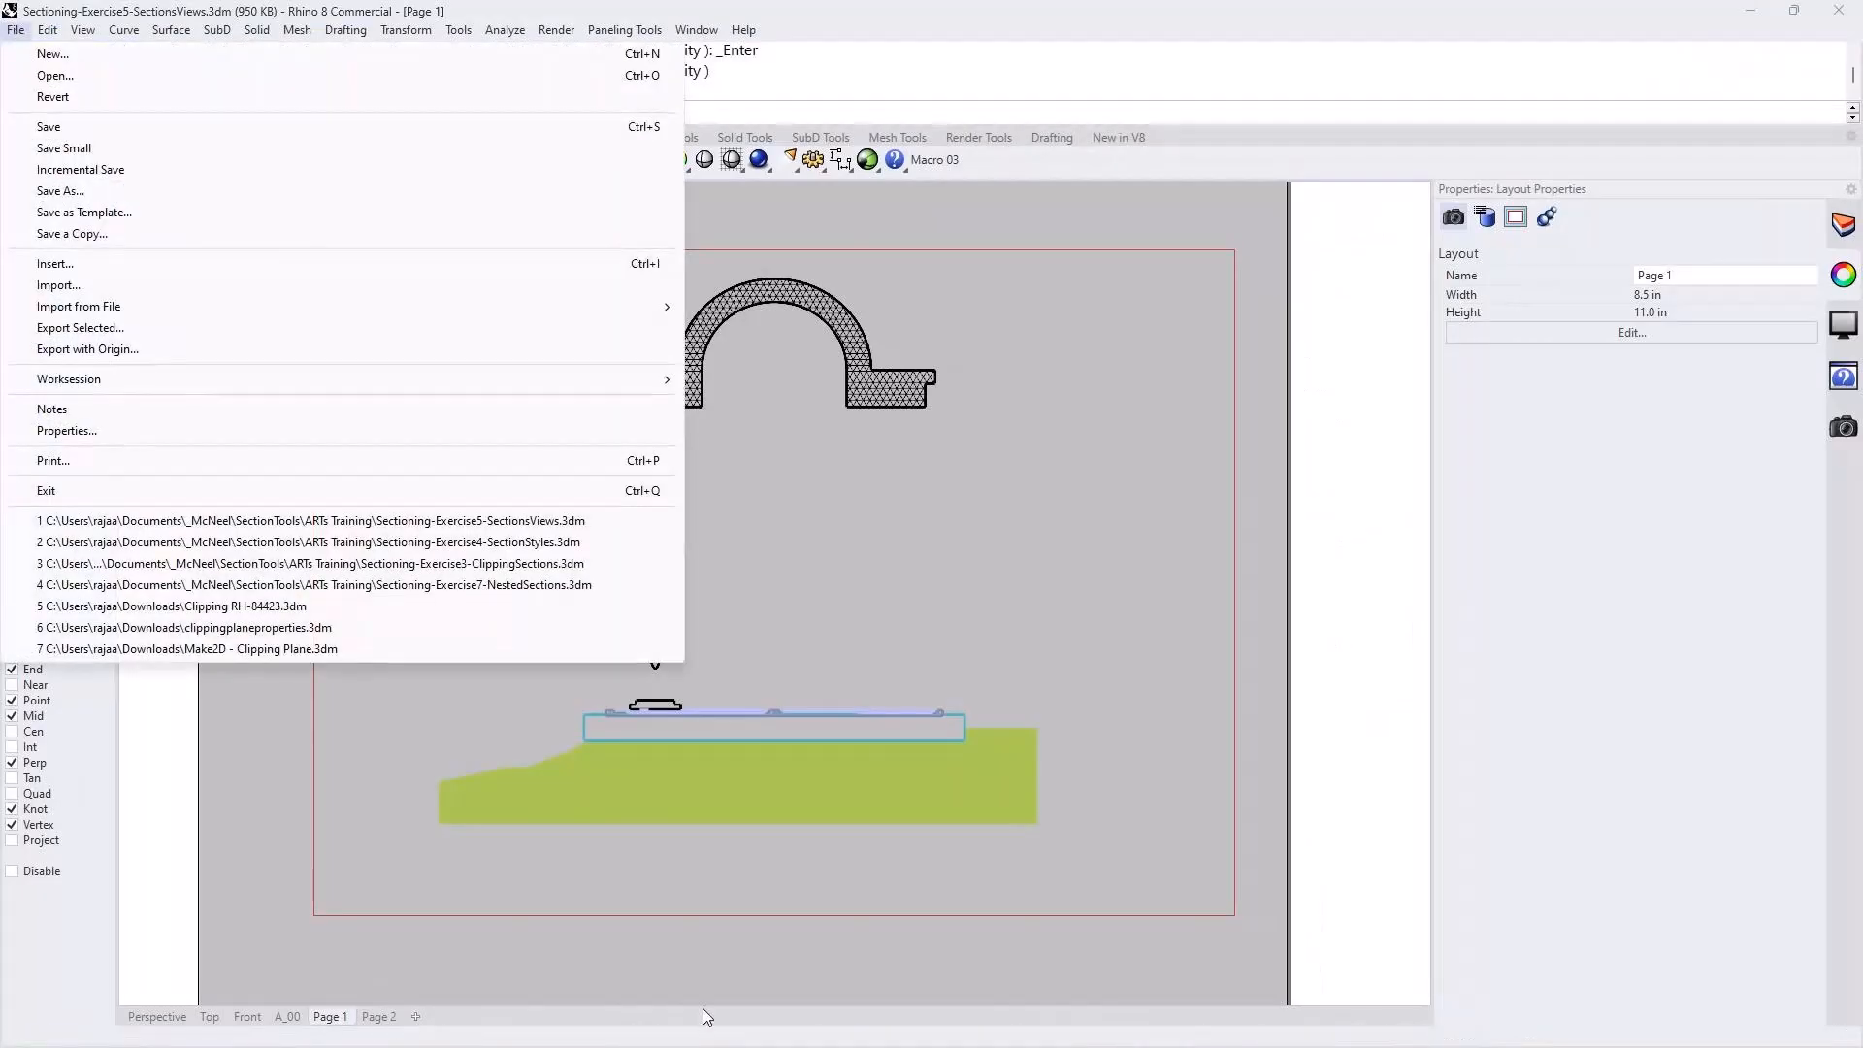
left_click(160, 74)
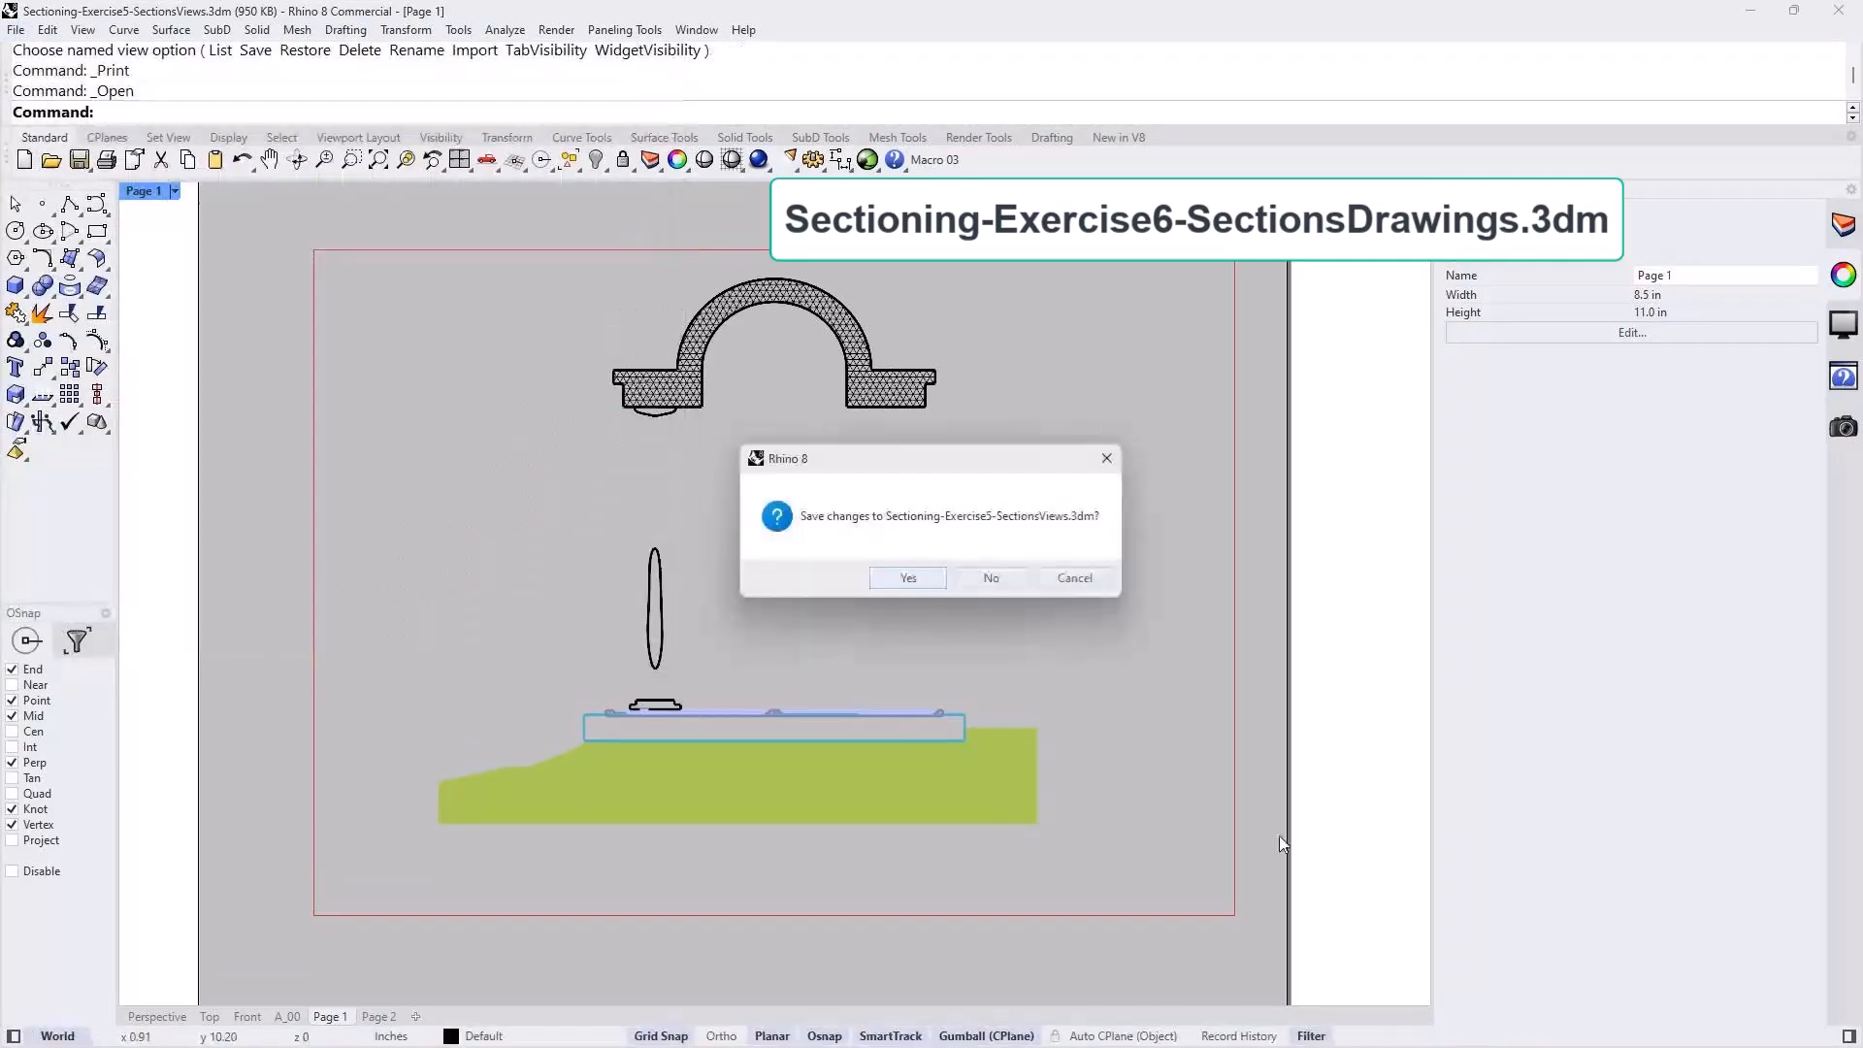
left_click(990, 573)
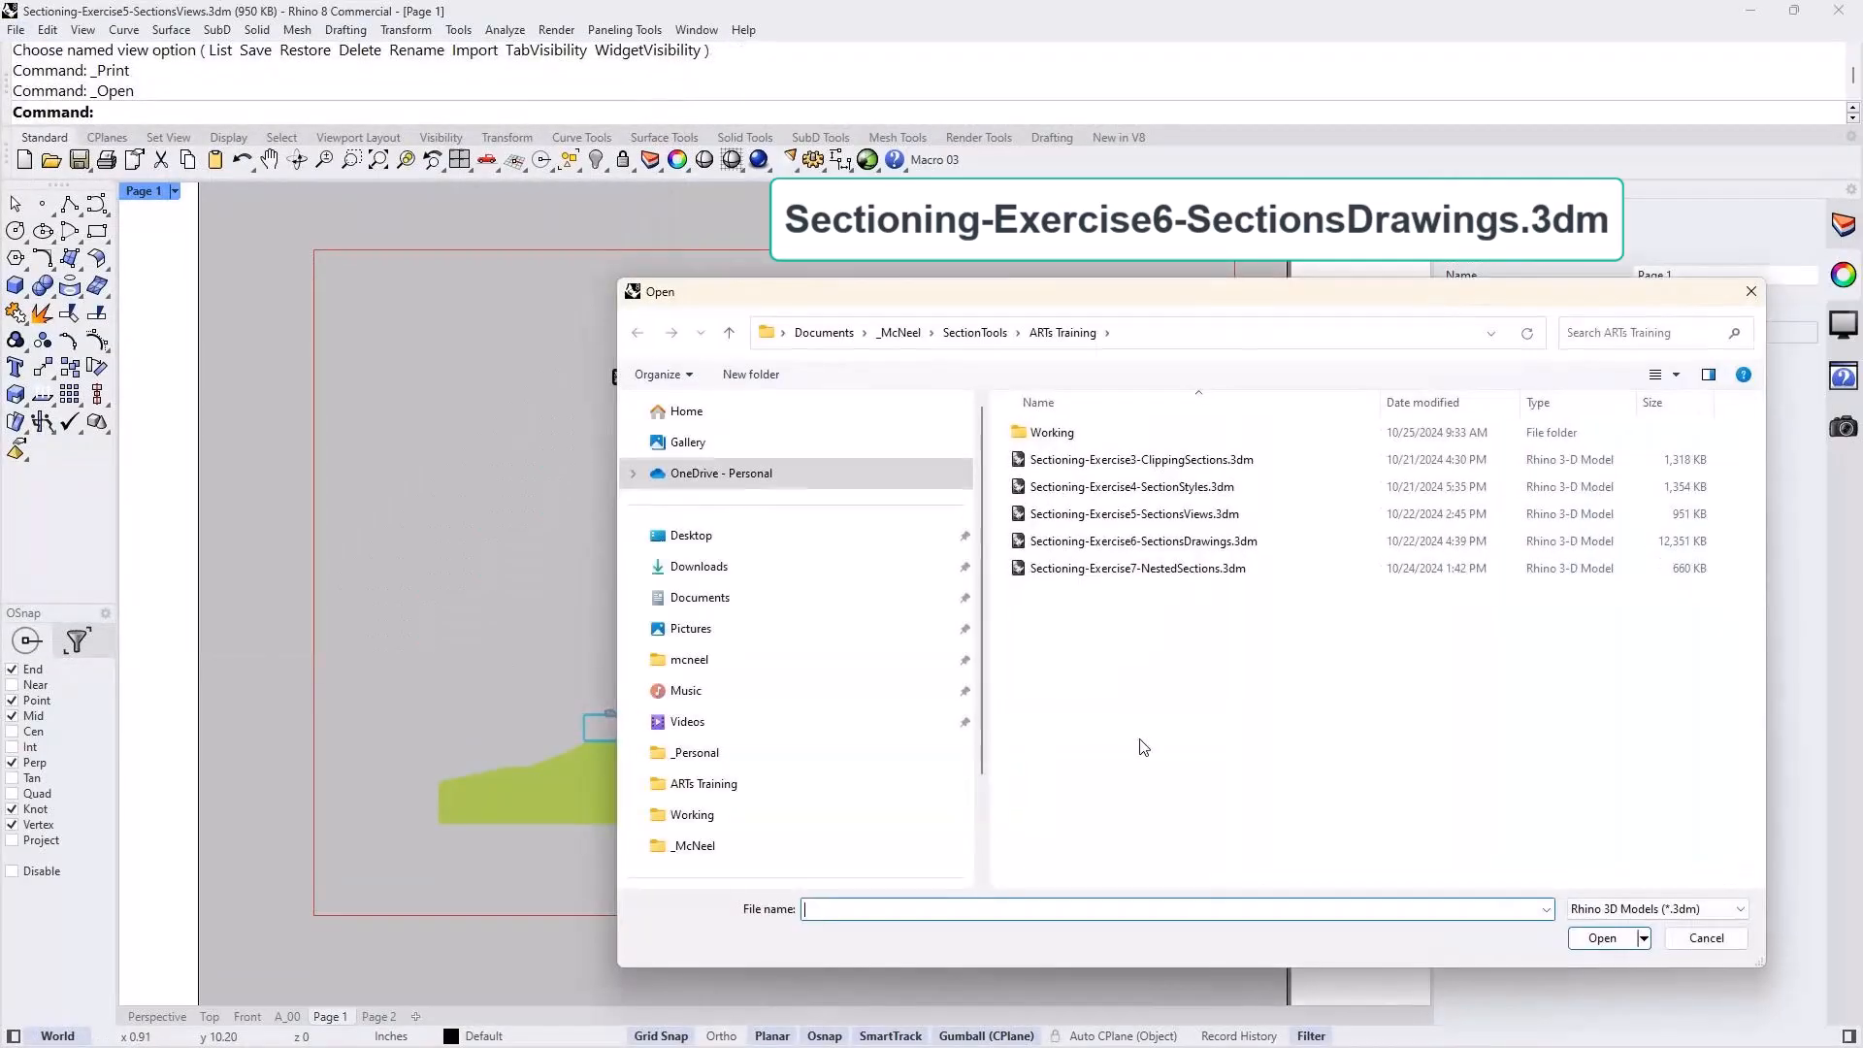
left_click(1122, 540)
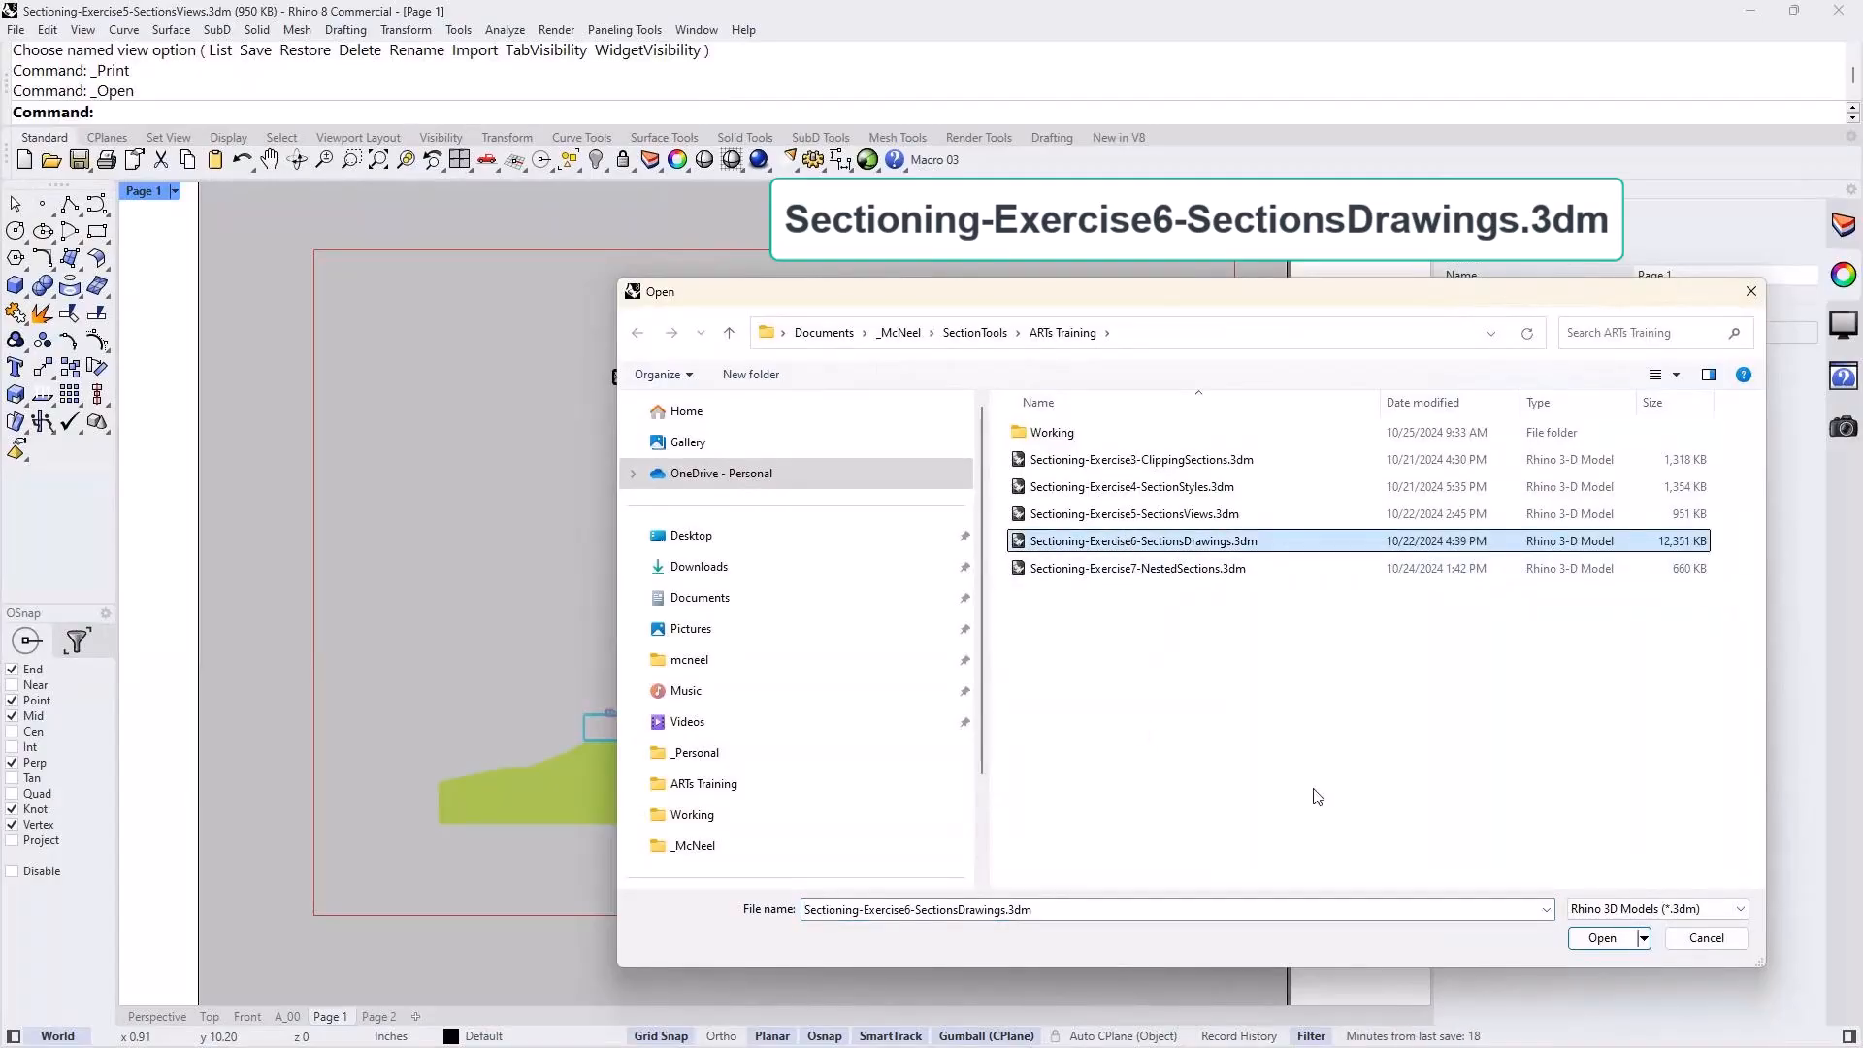
left_click(1603, 939)
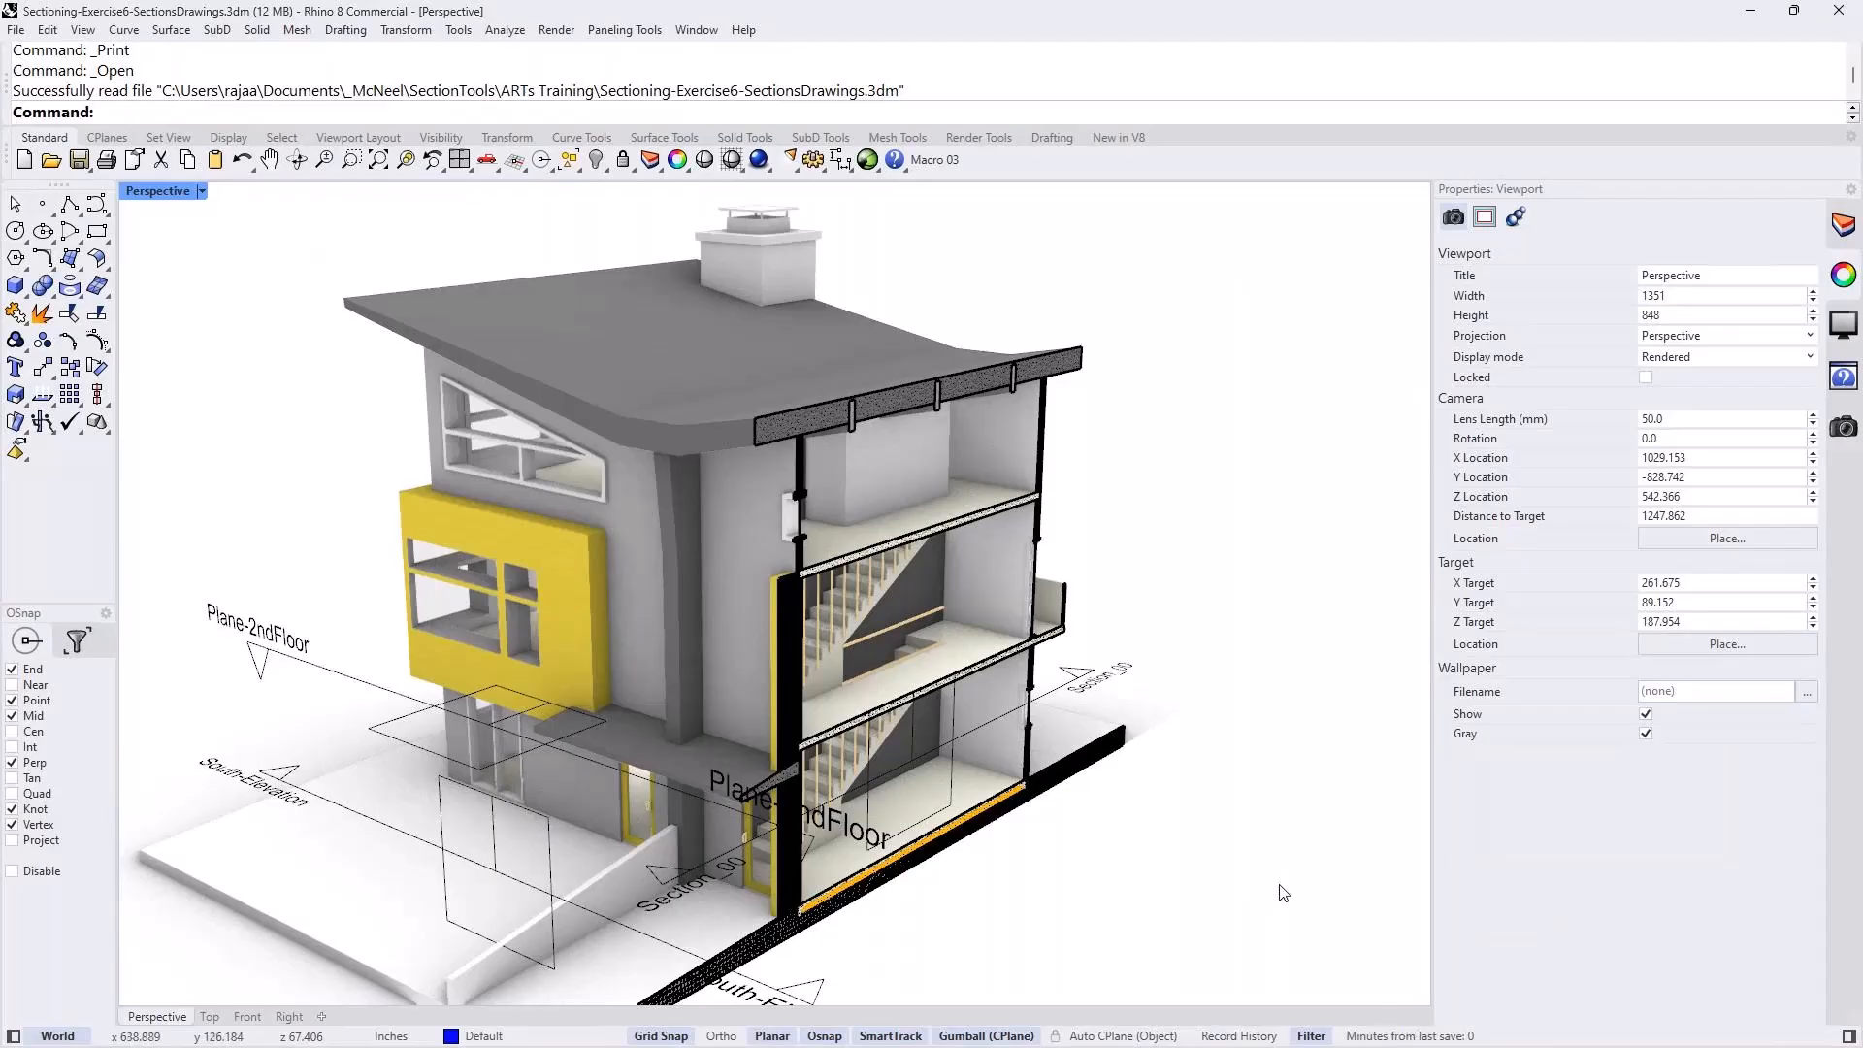
Examine the hatched section cut through the floor slab and exterior wall up close in the Perspective view.
scroll(1037, 665, "up", 2)
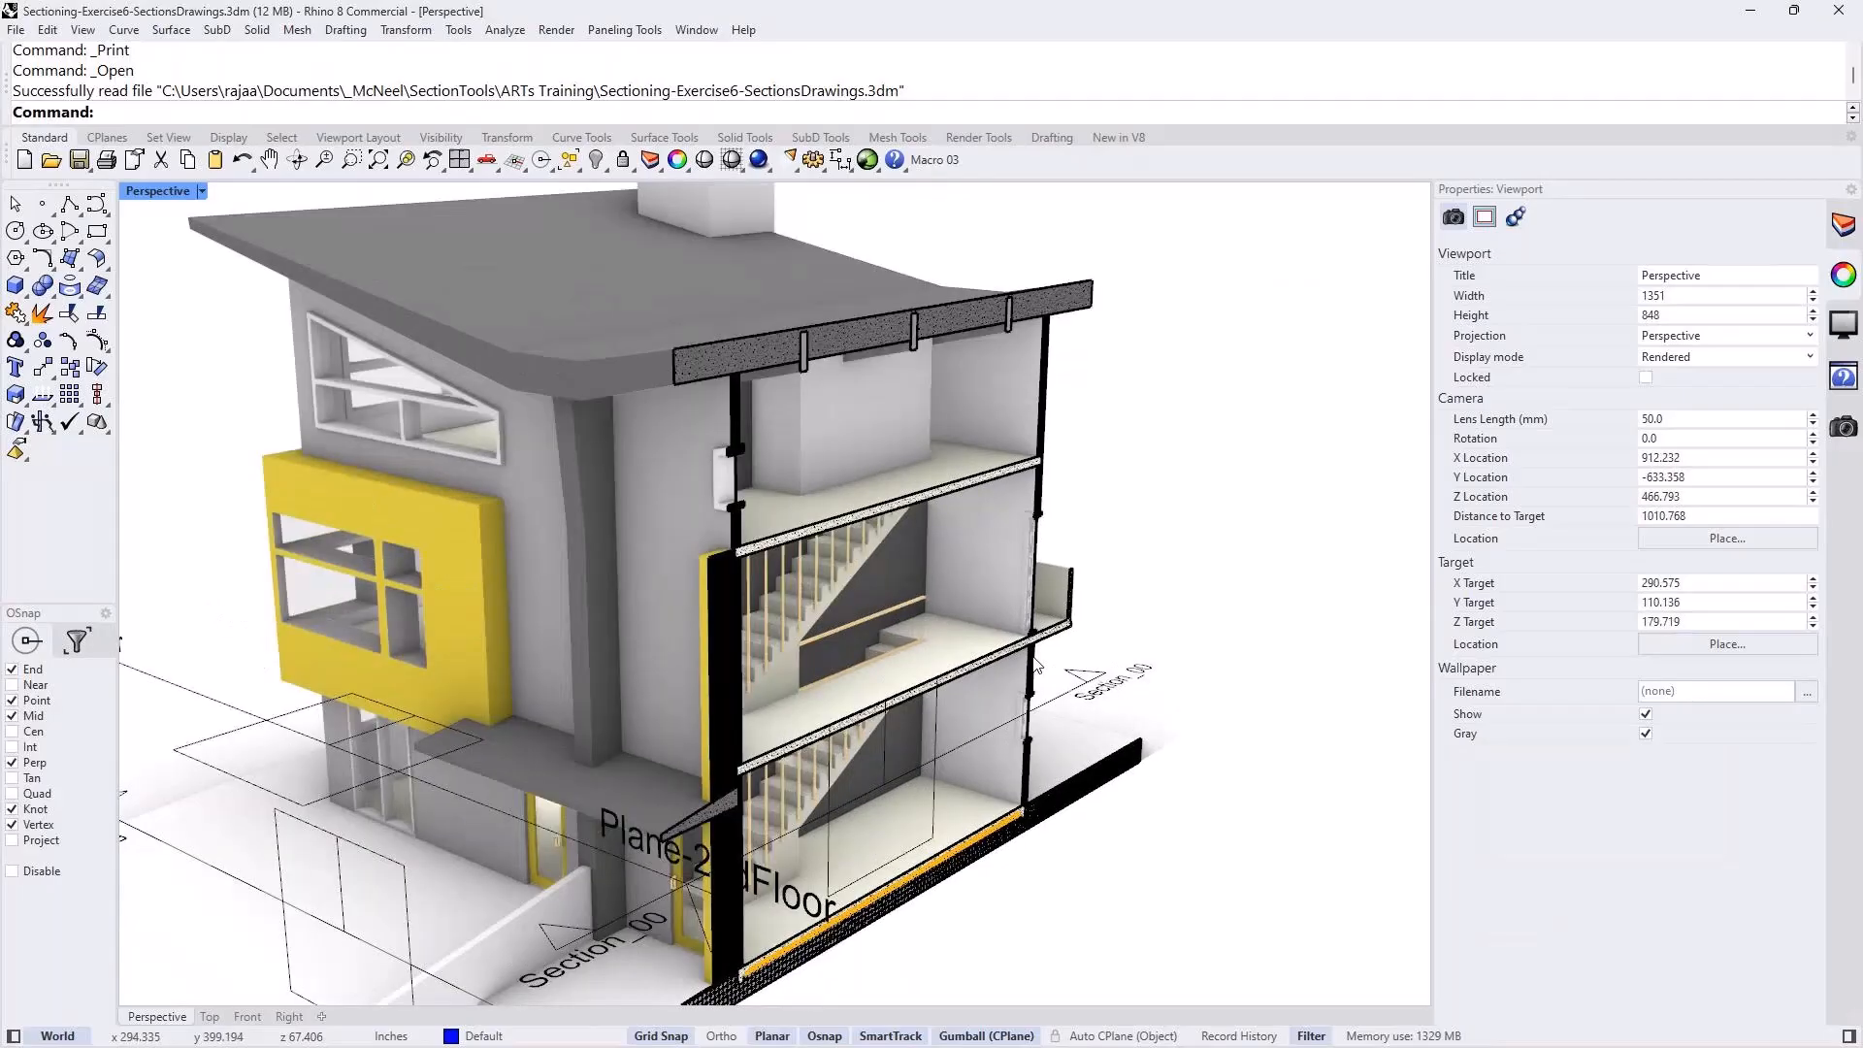
scroll(1037, 664, "up", 10)
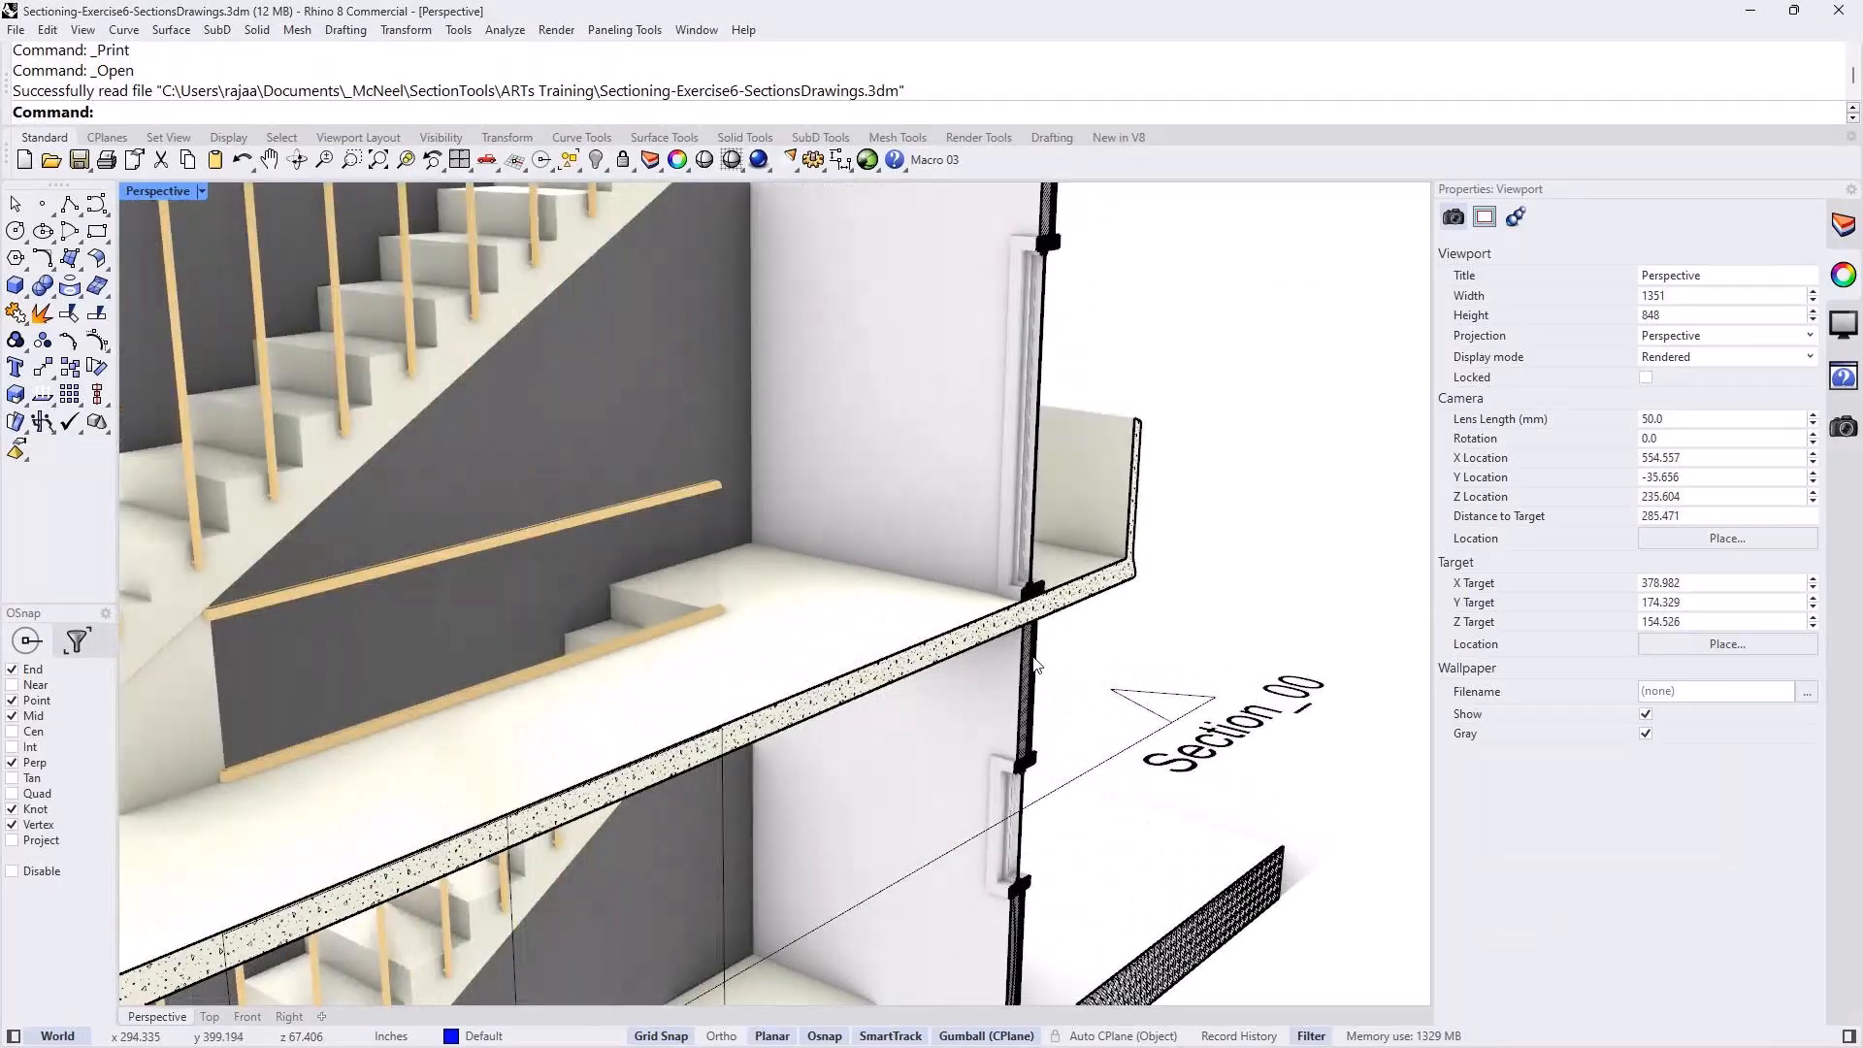
scroll(1035, 664, "up", 15)
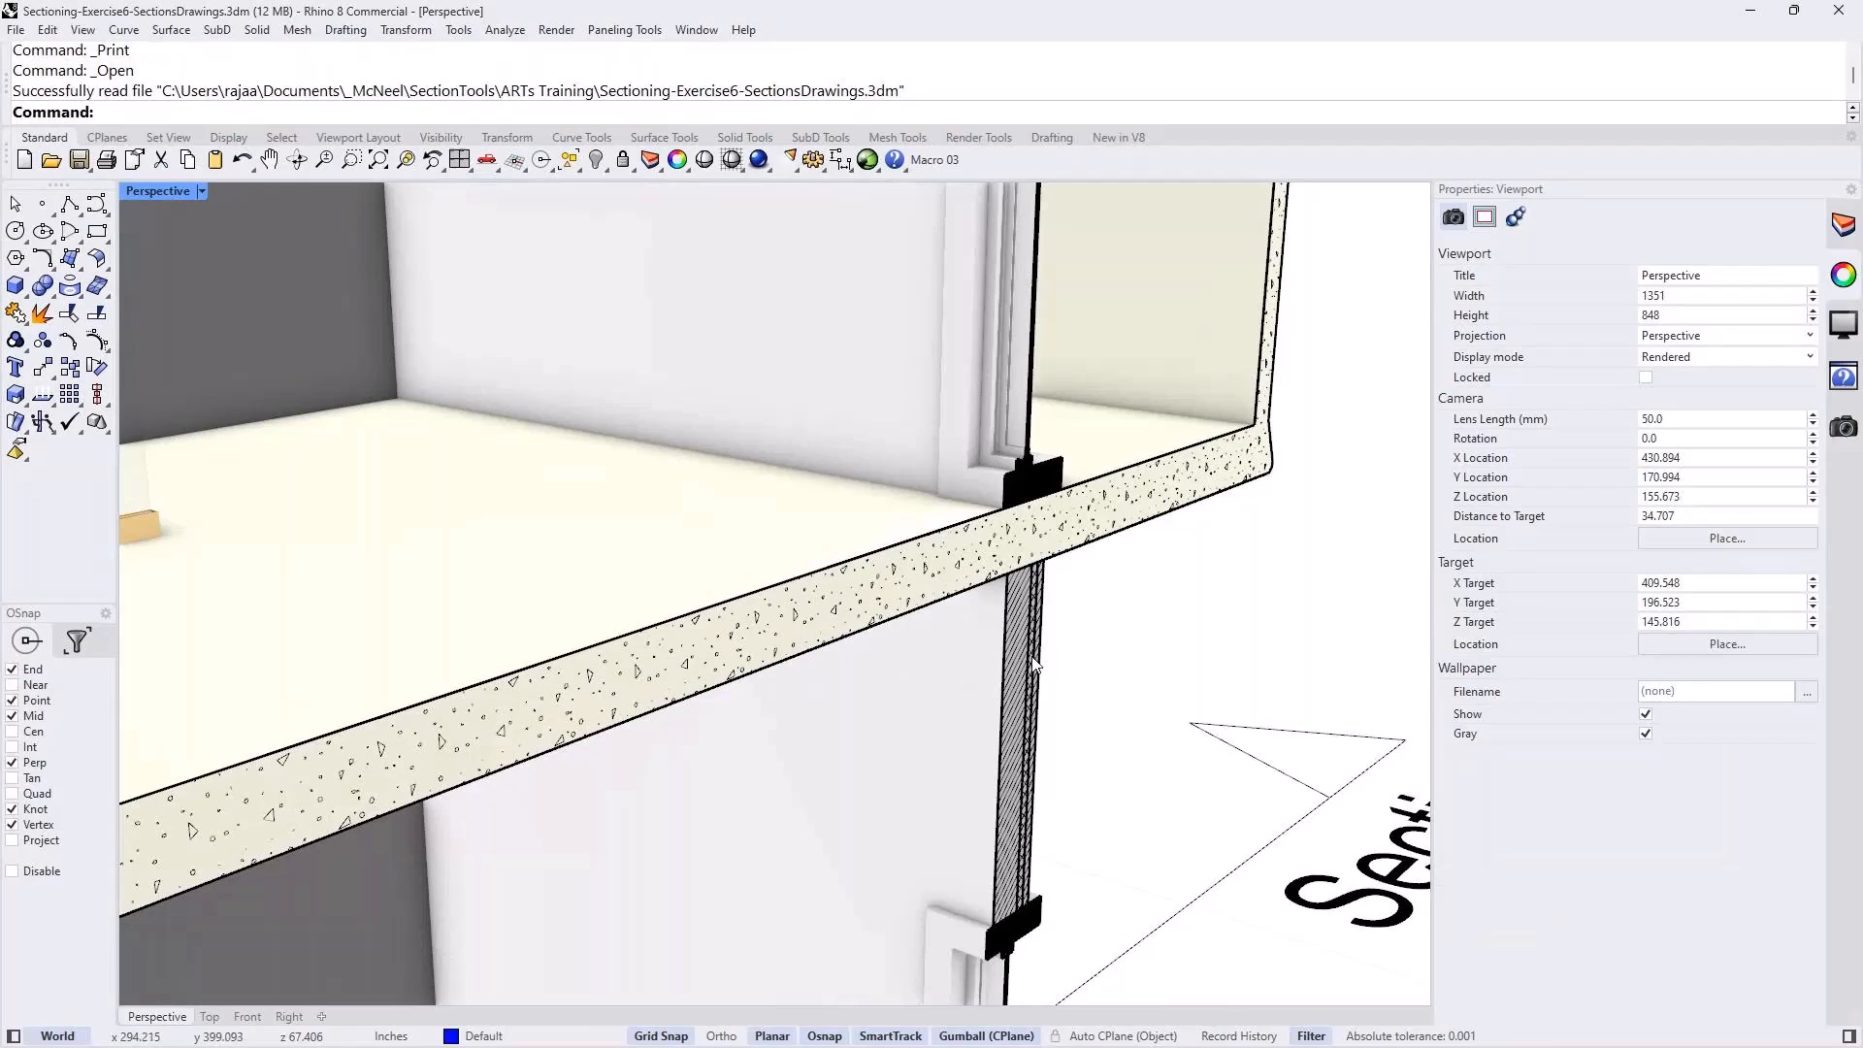
scroll(1034, 663, "down", 5)
scroll(1034, 662, "down", 8)
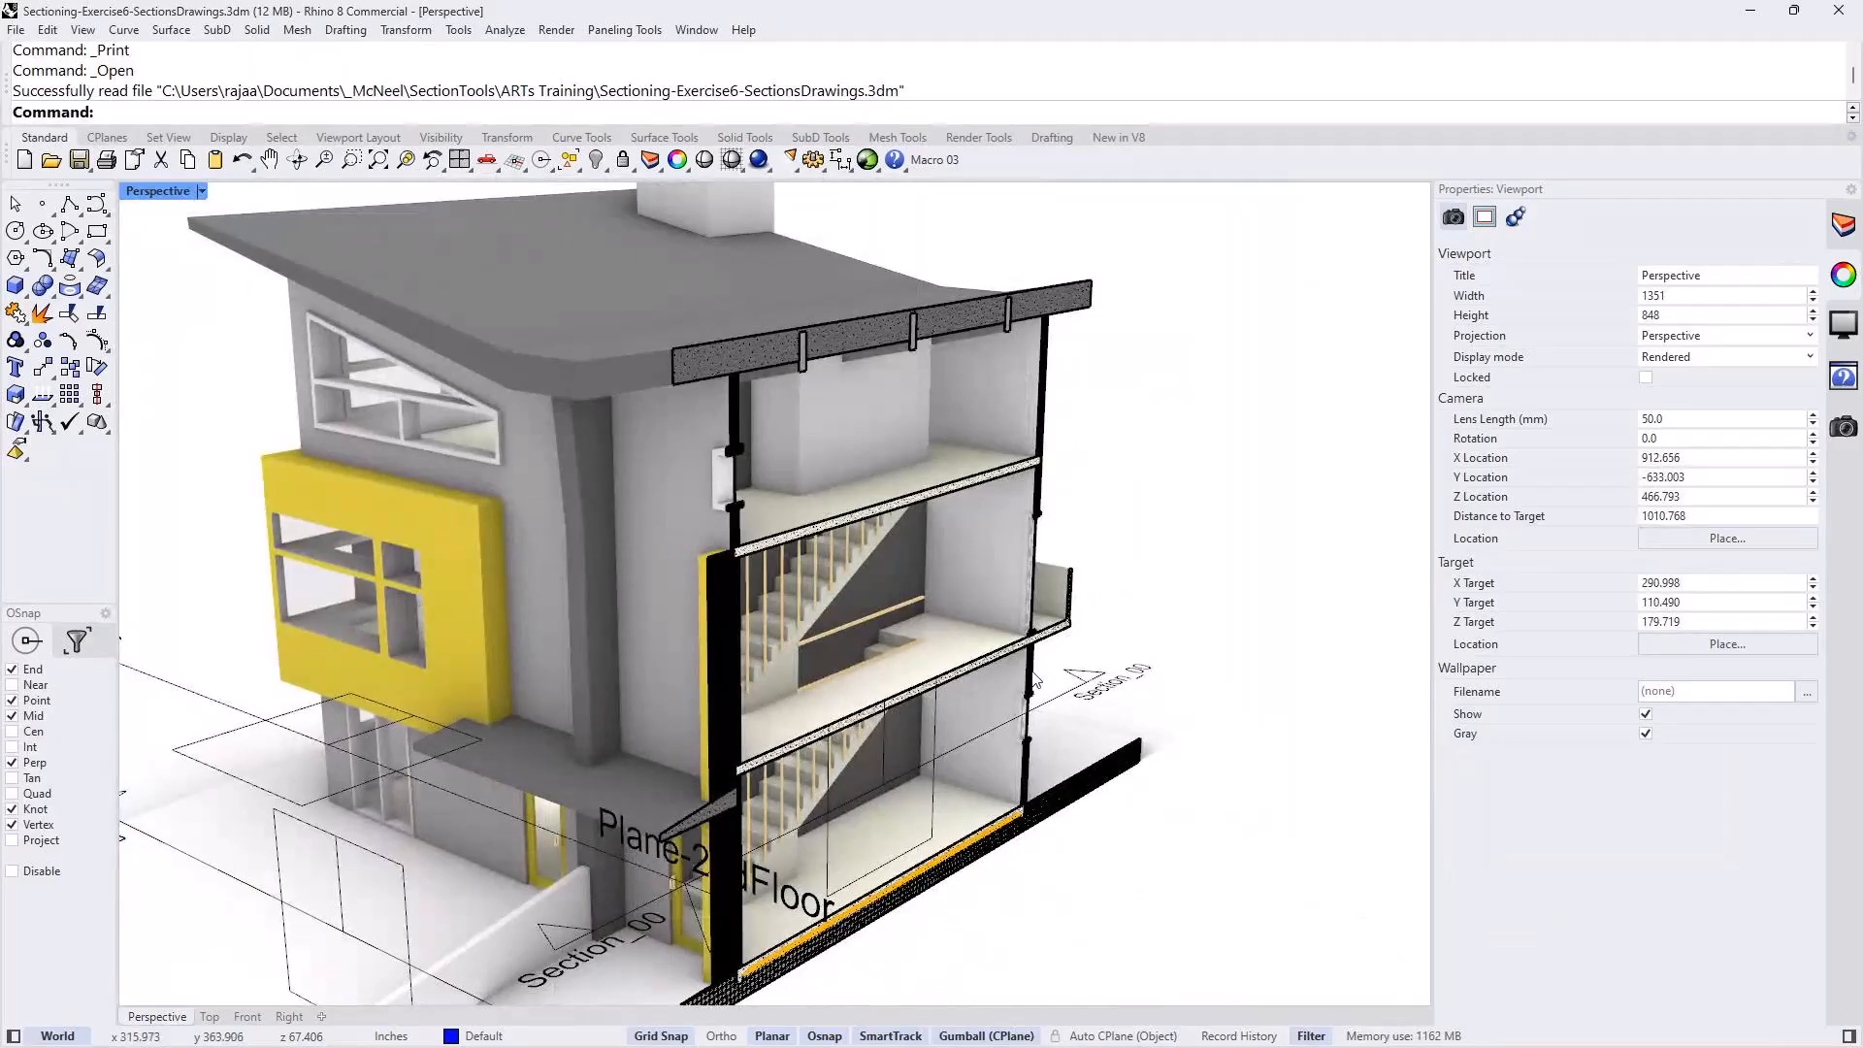
Inspect the properties of the South-Elevation, Section_00 and Plane-2ndFloor clipping planes one after another, then clear the selection.
right_click_drag(1126, 854, 1170, 669, "shift")
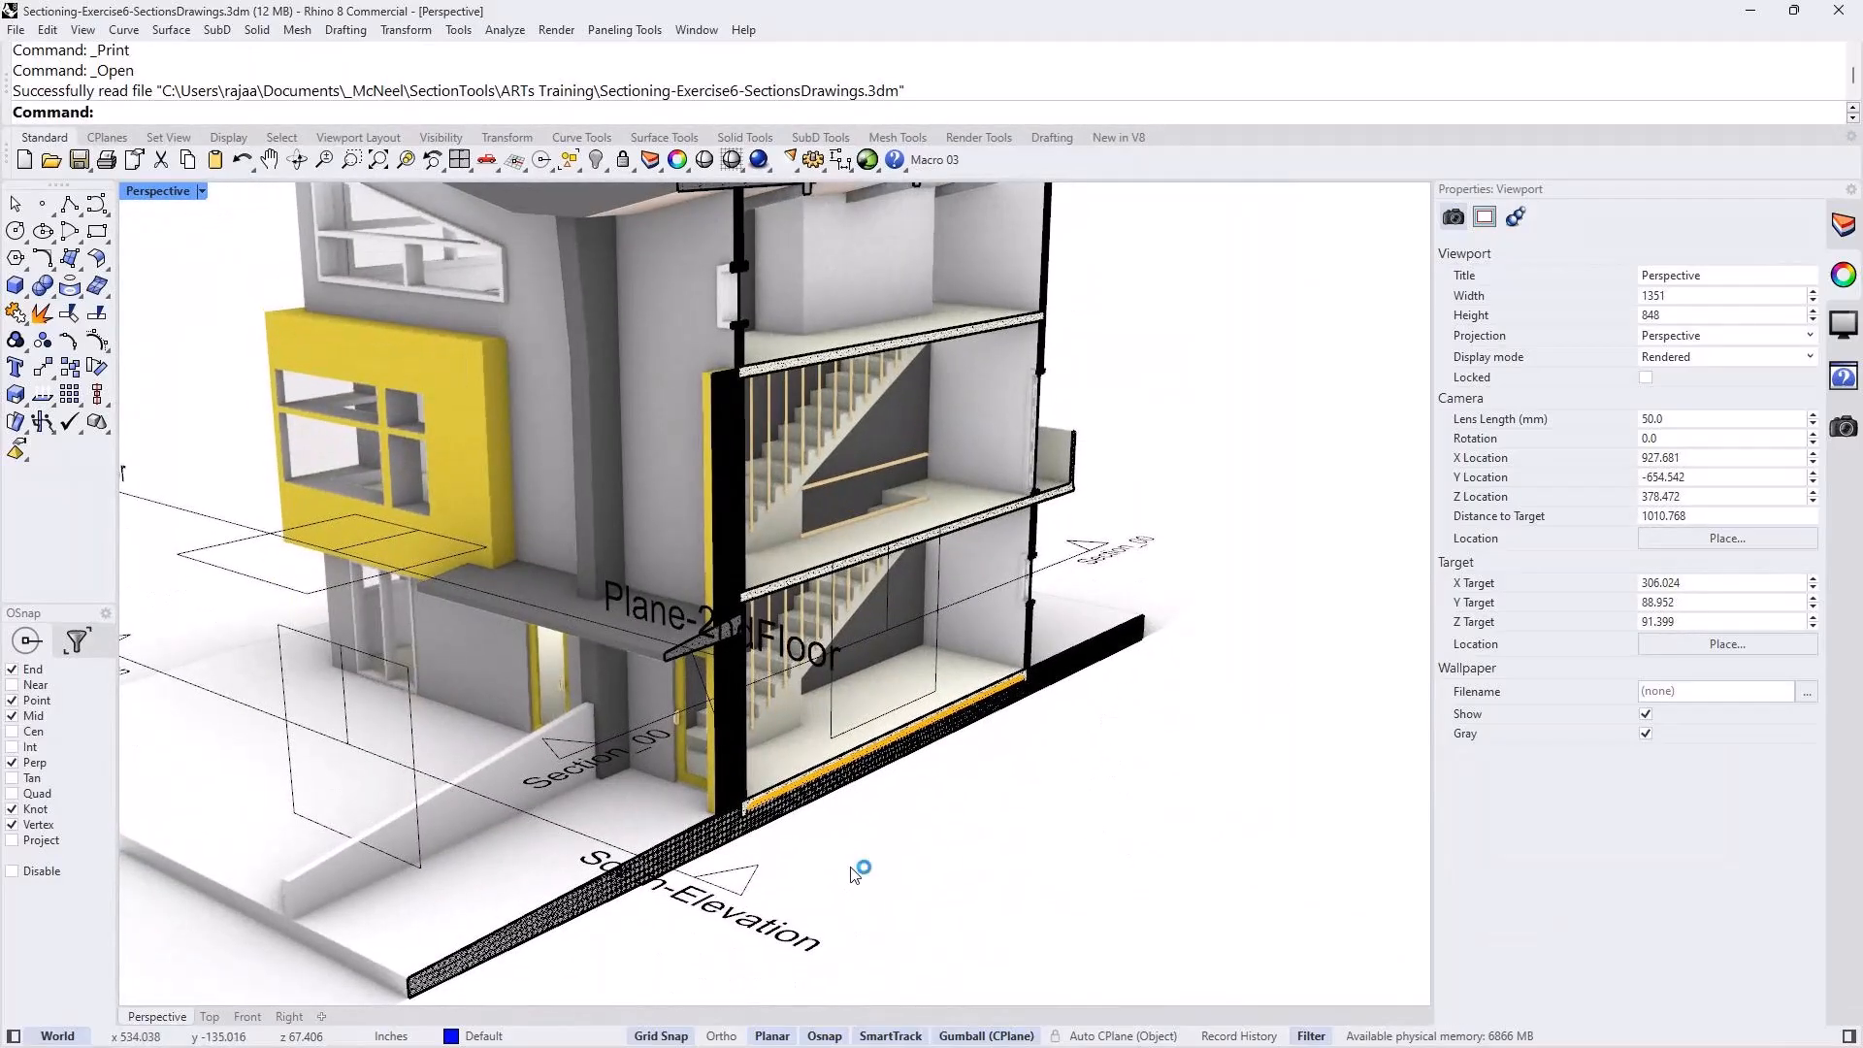
right_click_drag(856, 869, 819, 853)
left_click(458, 834)
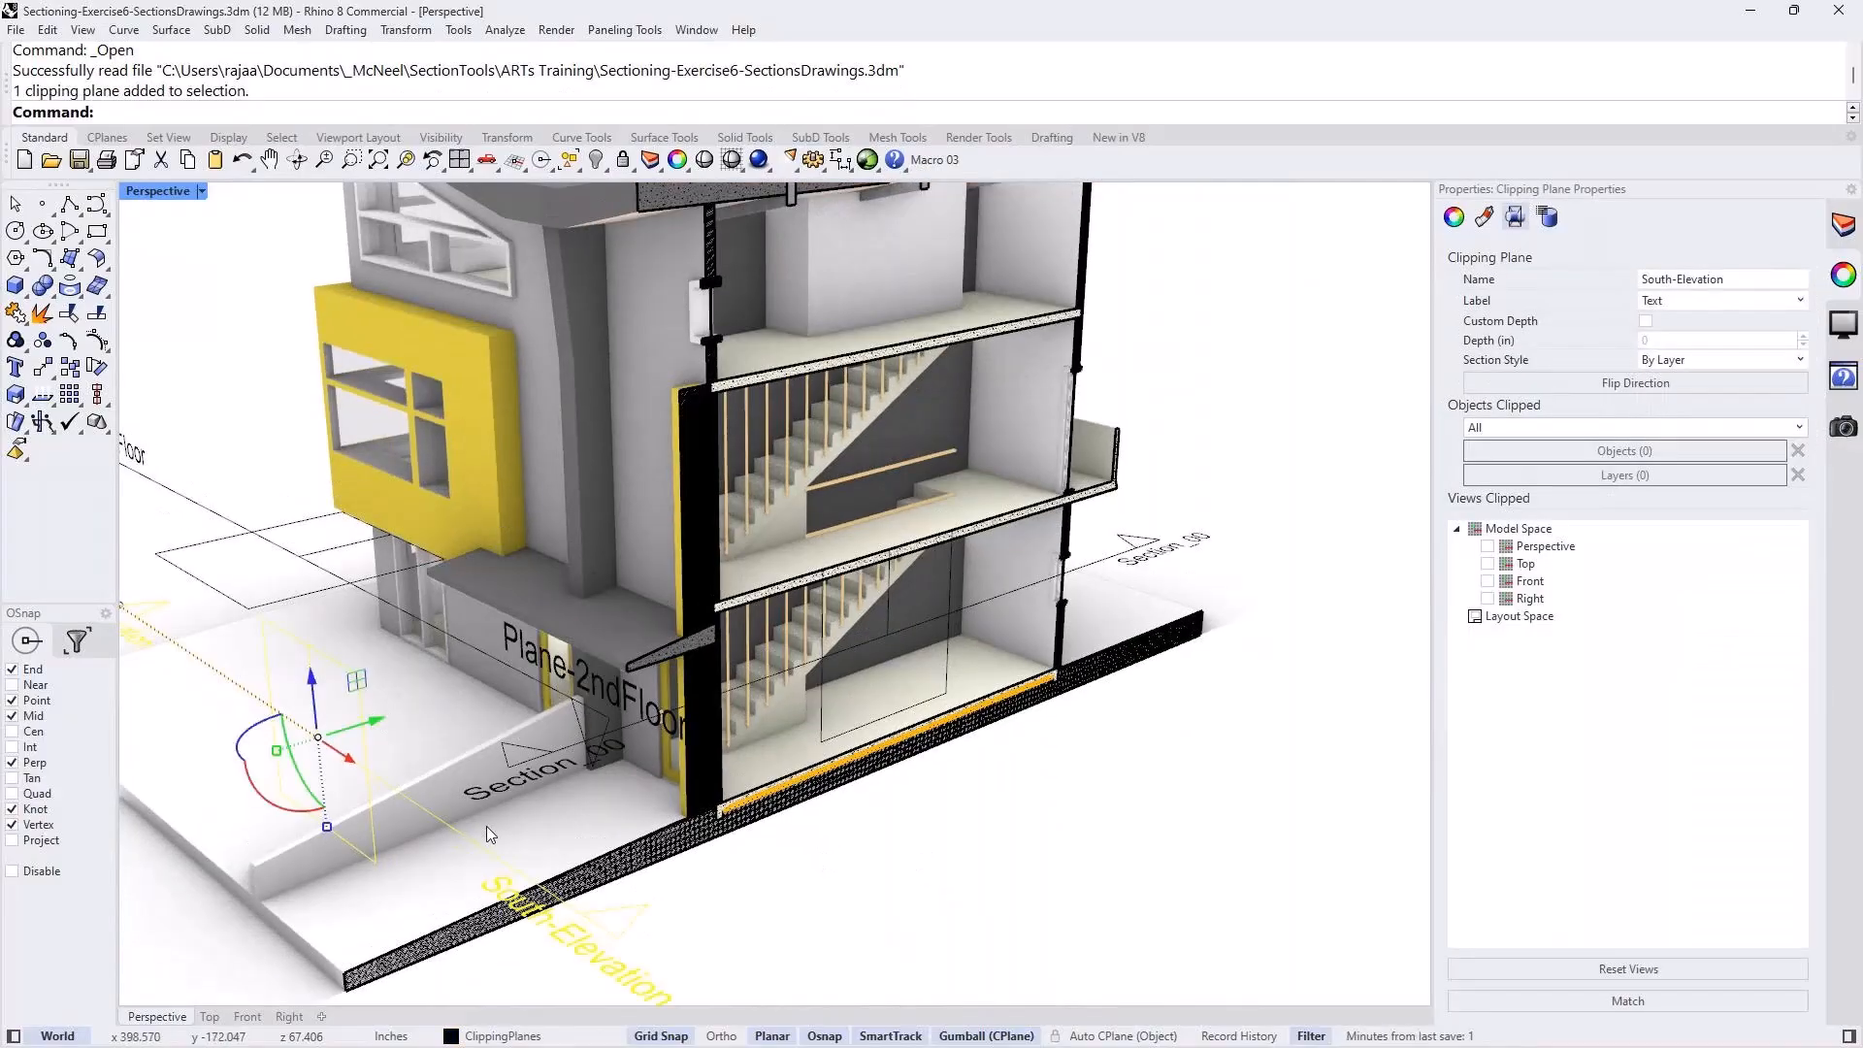
left_click(563, 737)
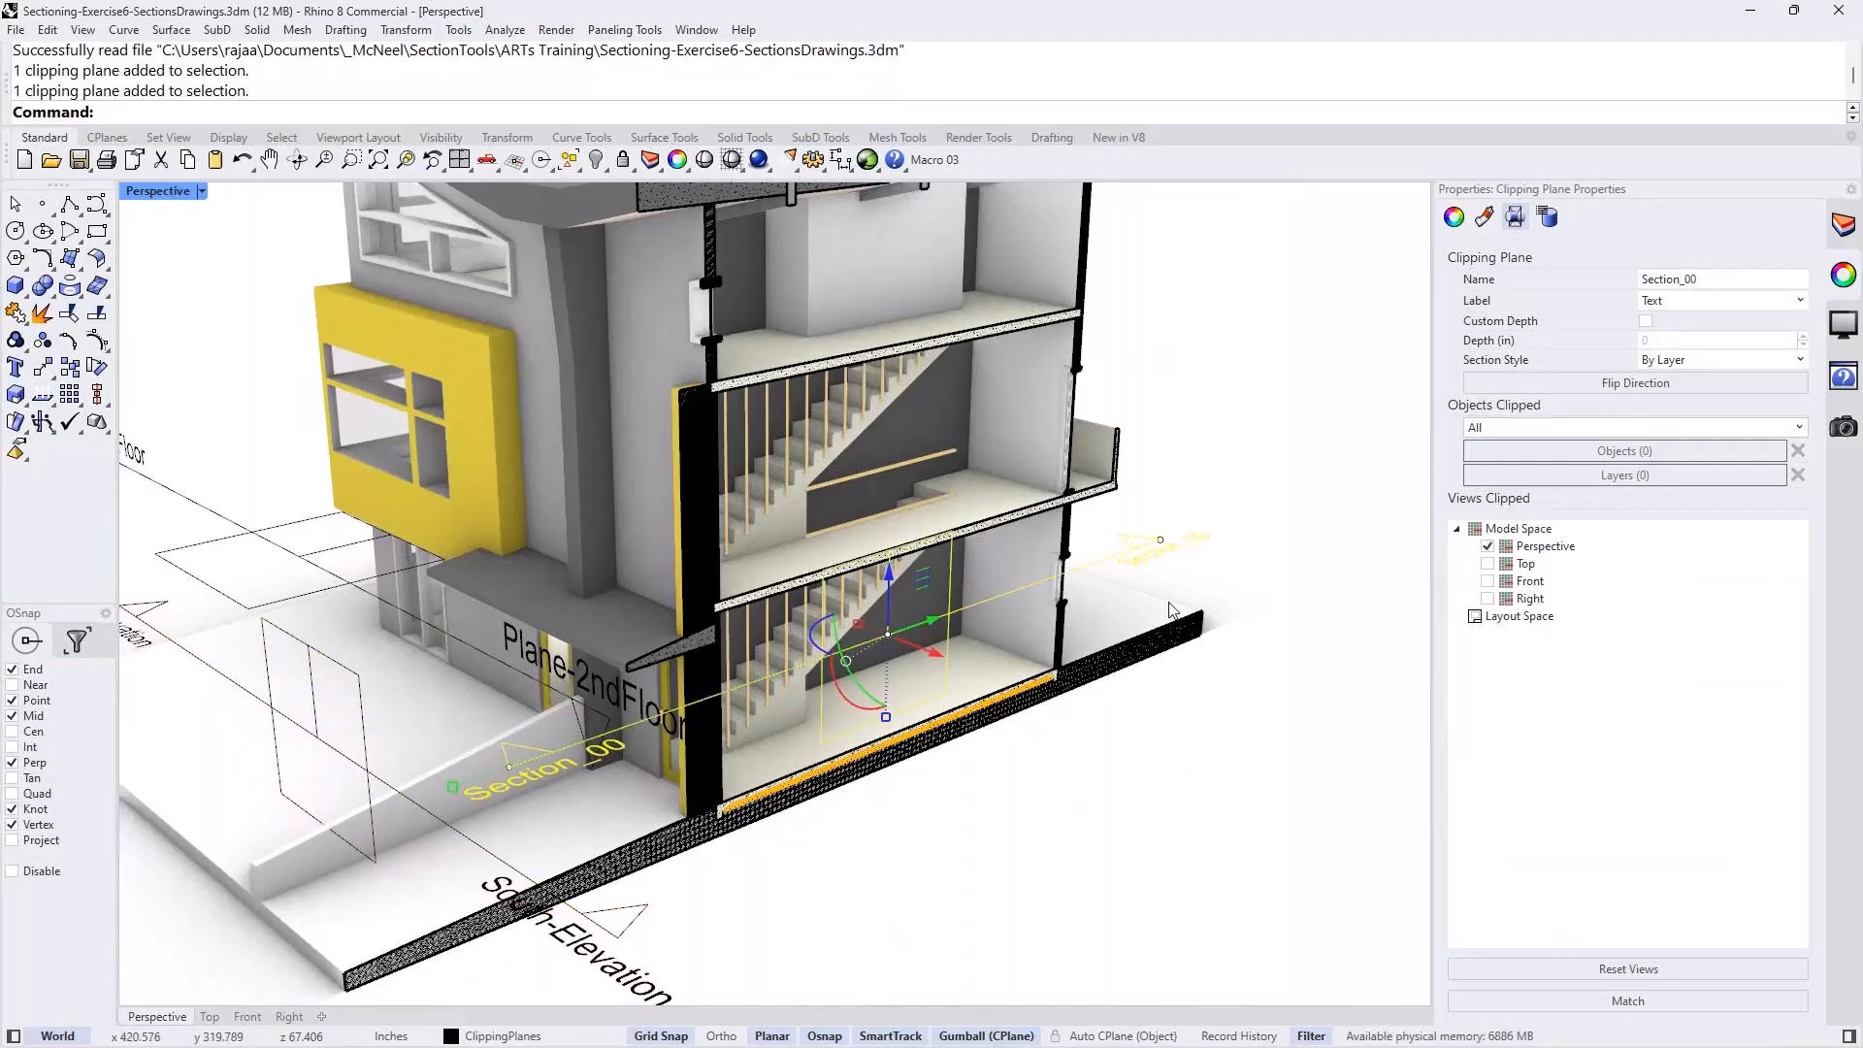
left_click(271, 549)
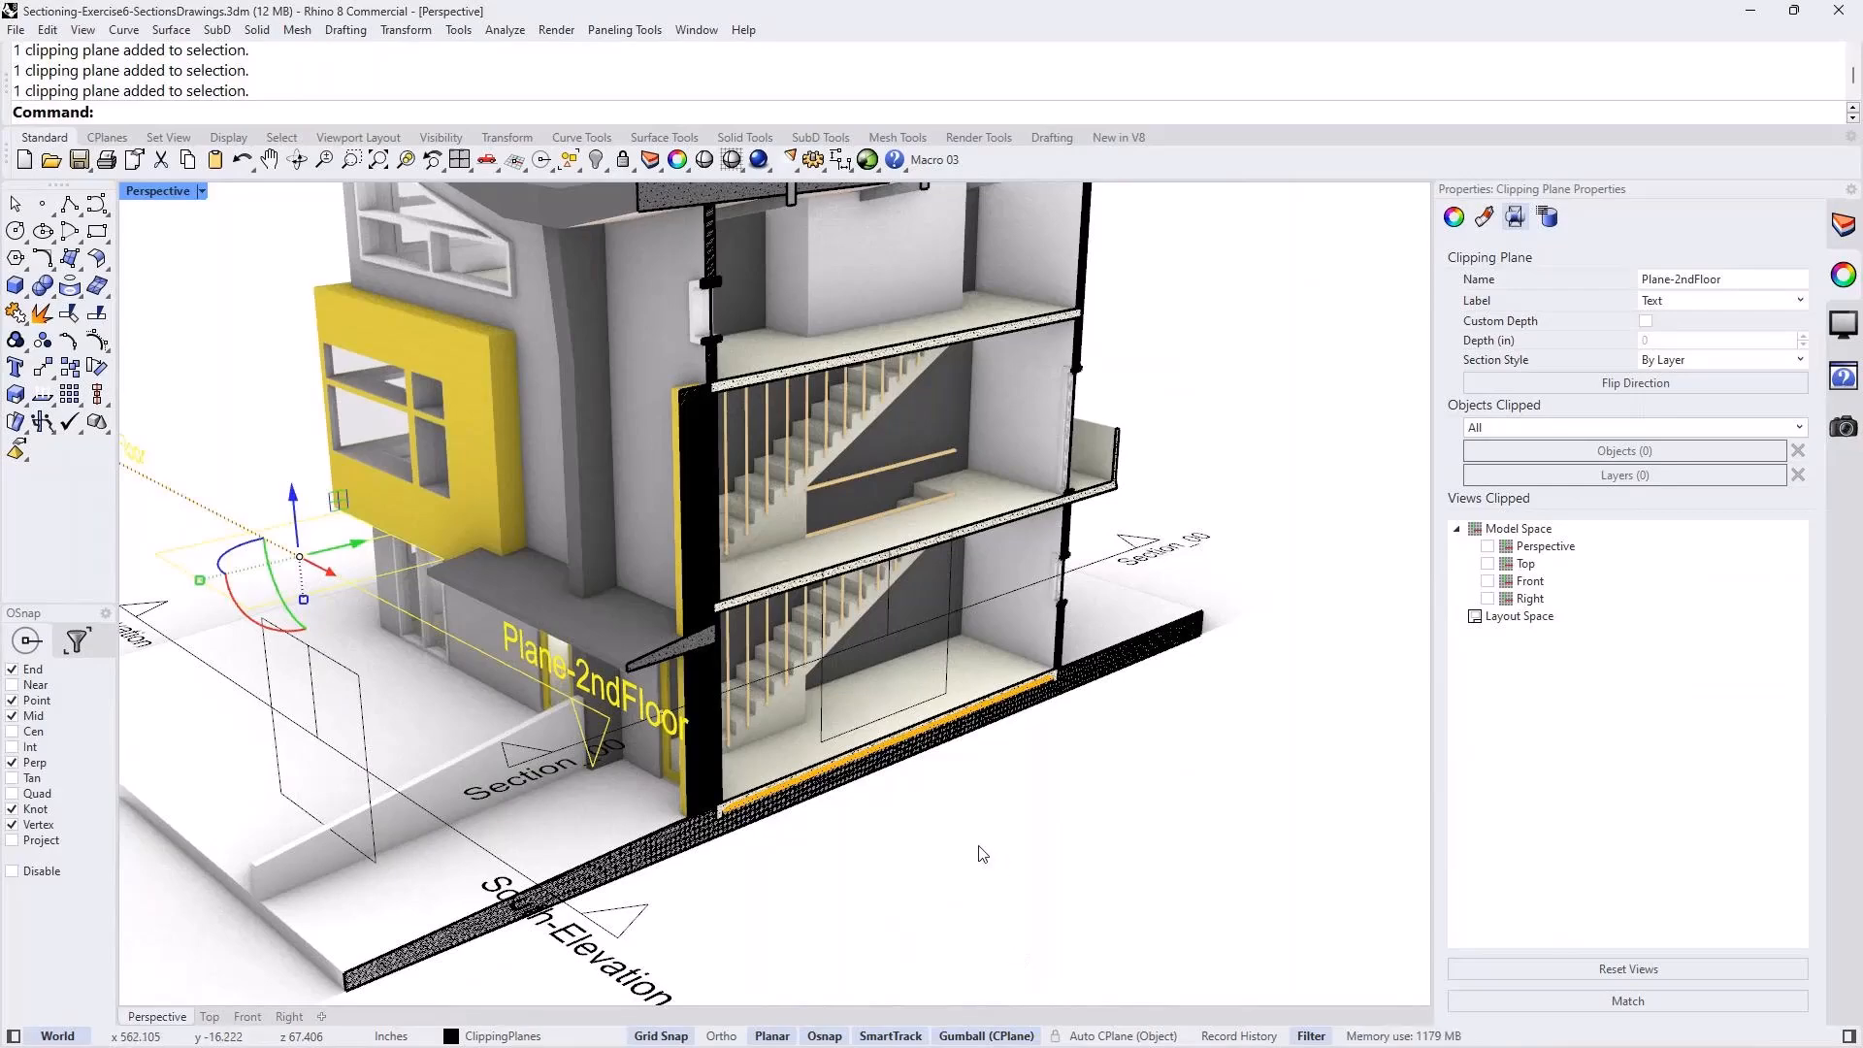
scroll(982, 853, "down", 1)
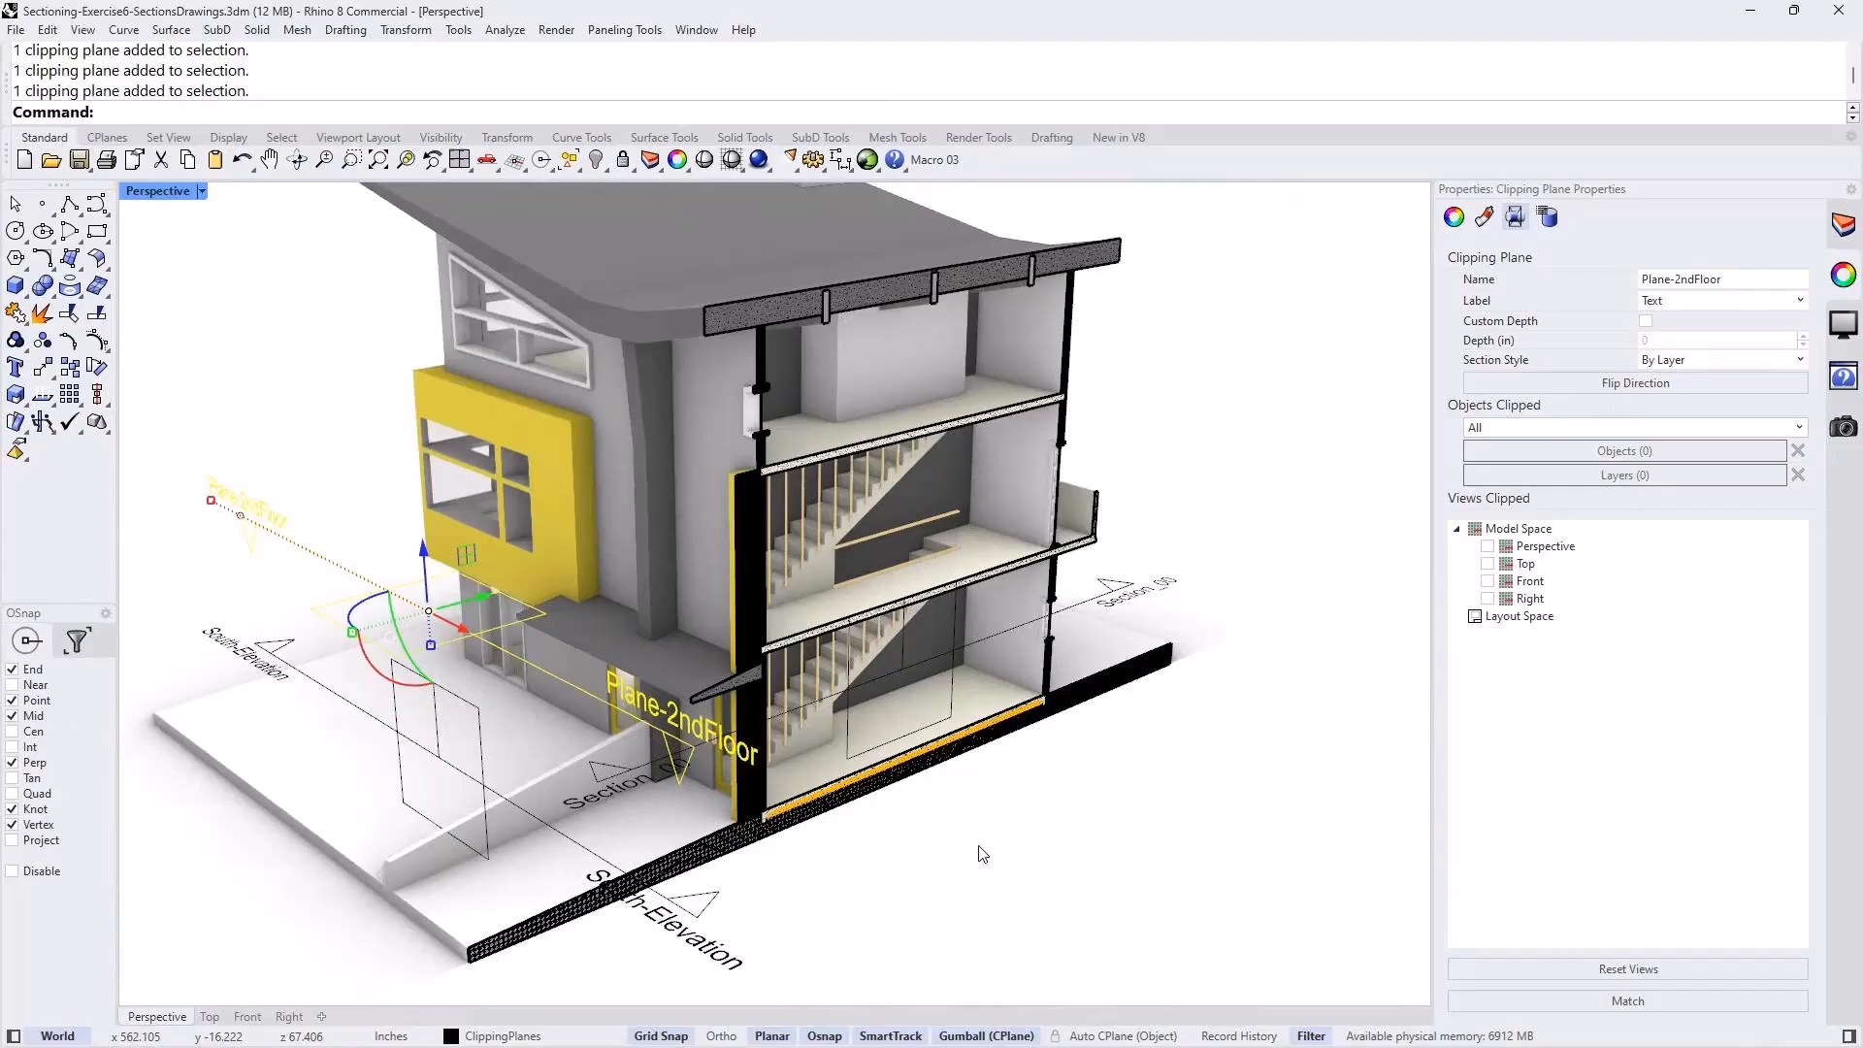
key("Escape")
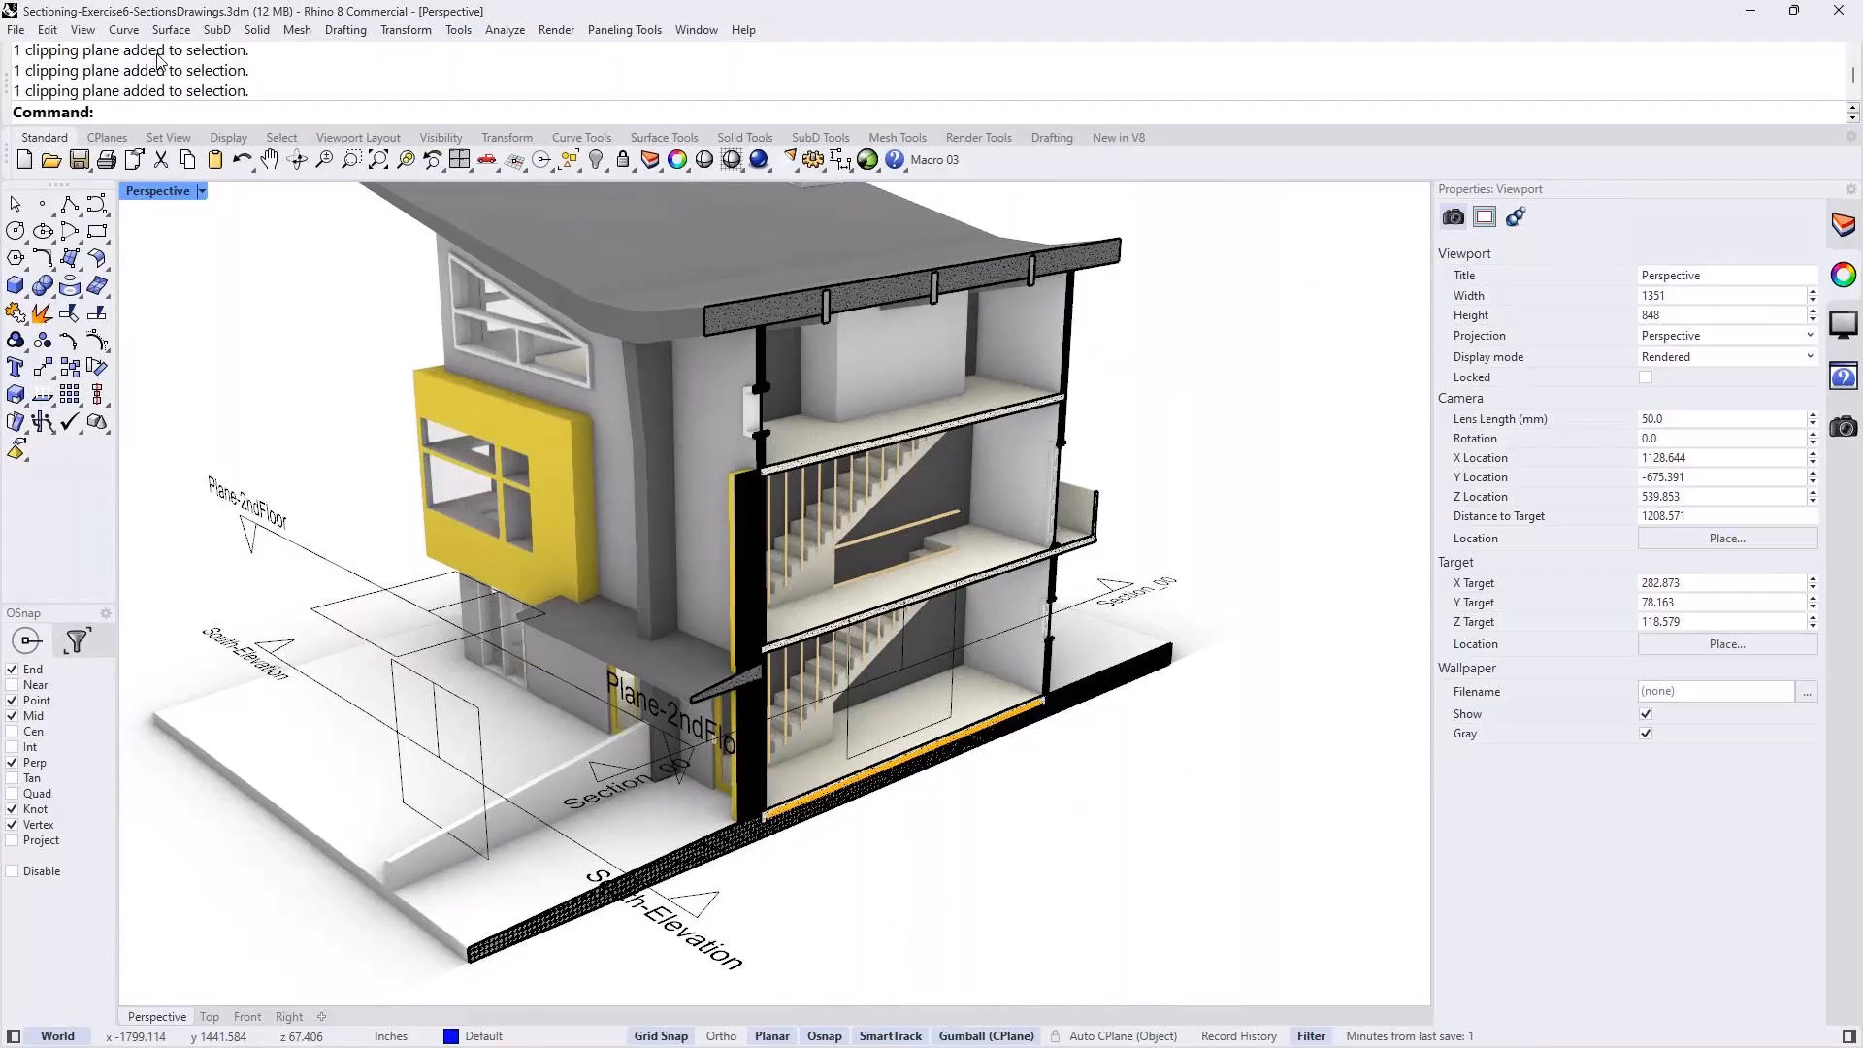
Start ClippingDrawings on the Section_00 clipping plane with AddBackground set to No.
left_click(358, 35)
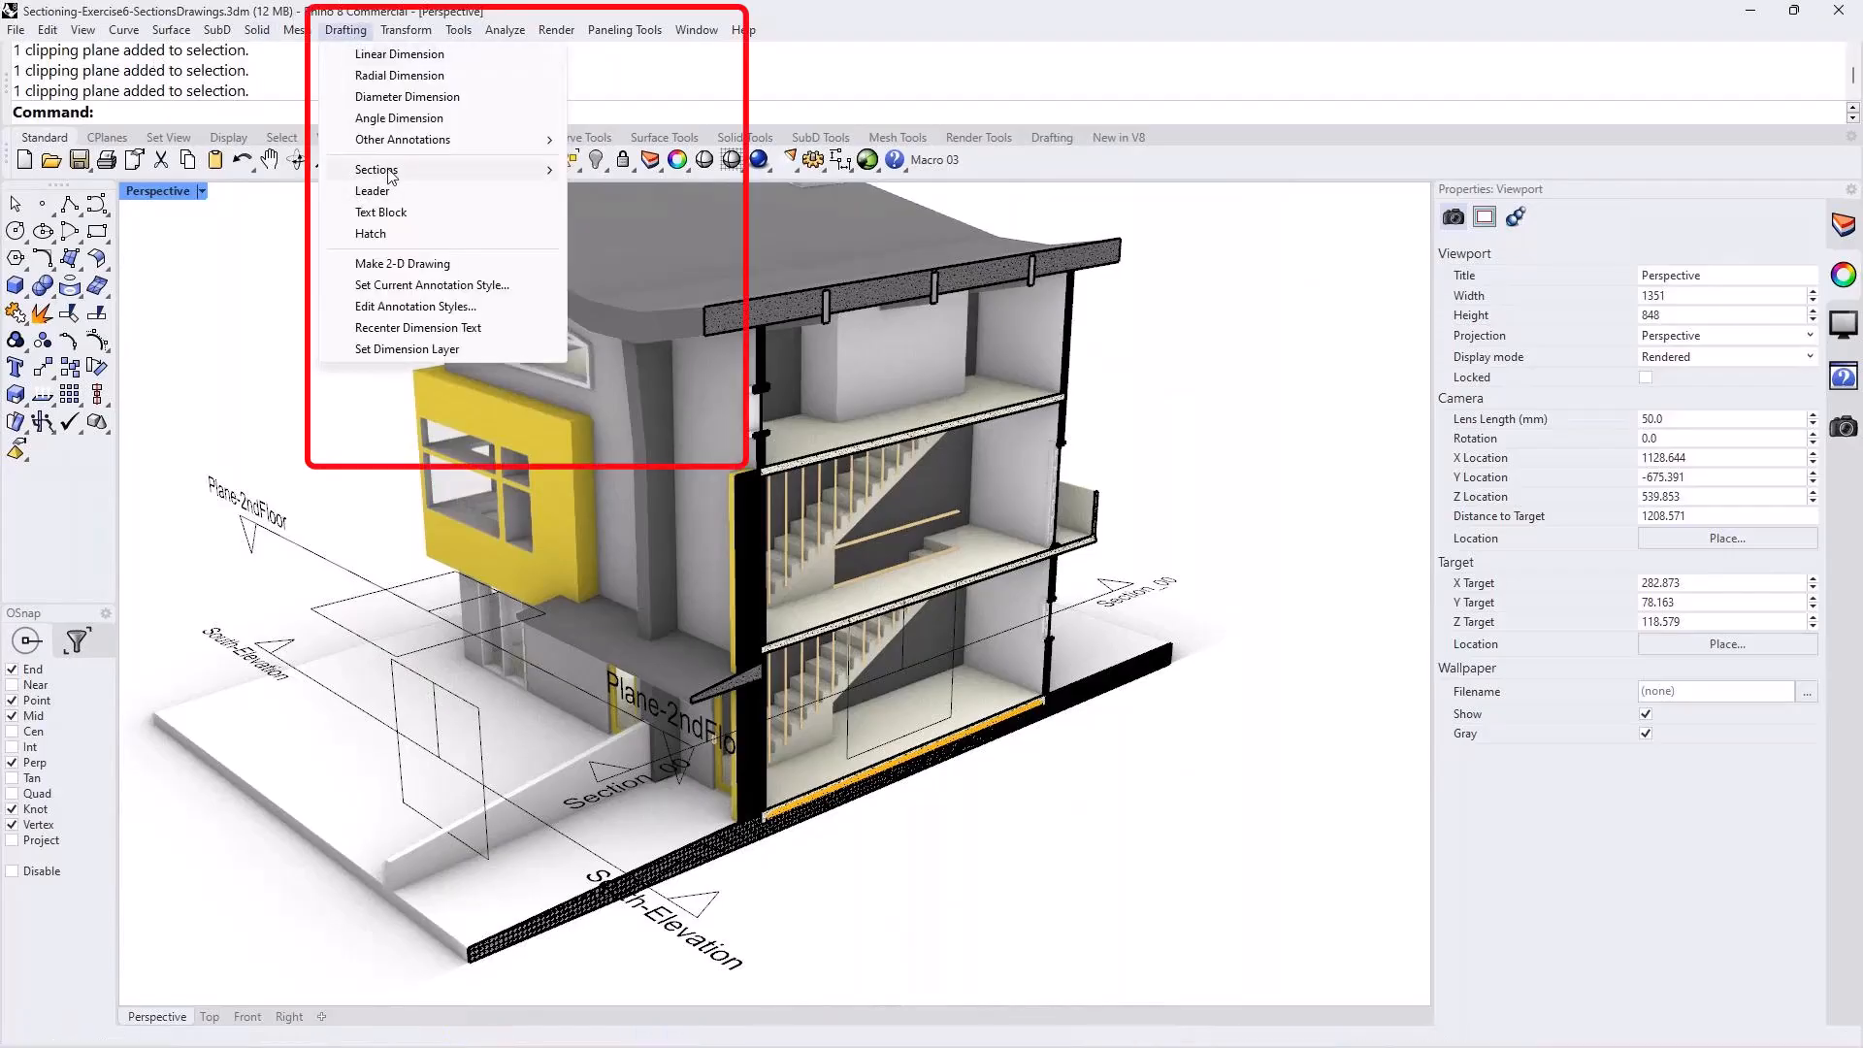
mouse_move(391, 175)
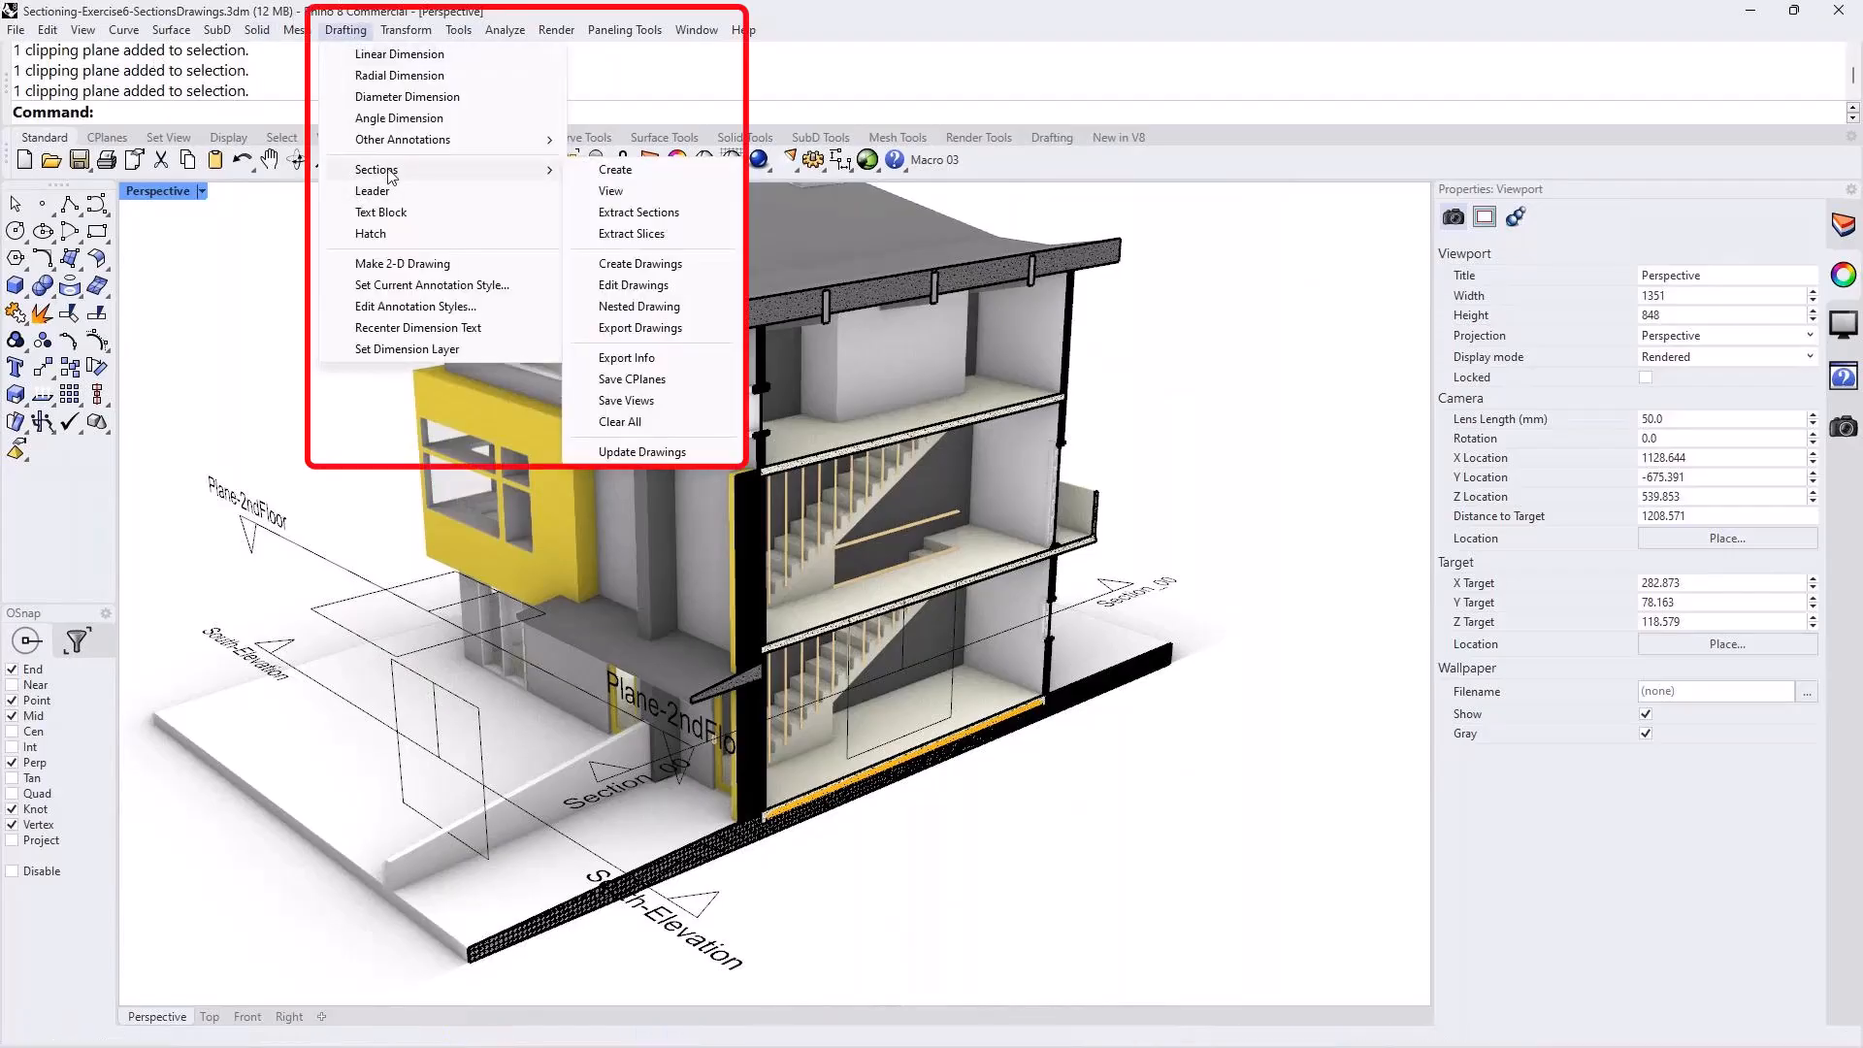
left_click(698, 270)
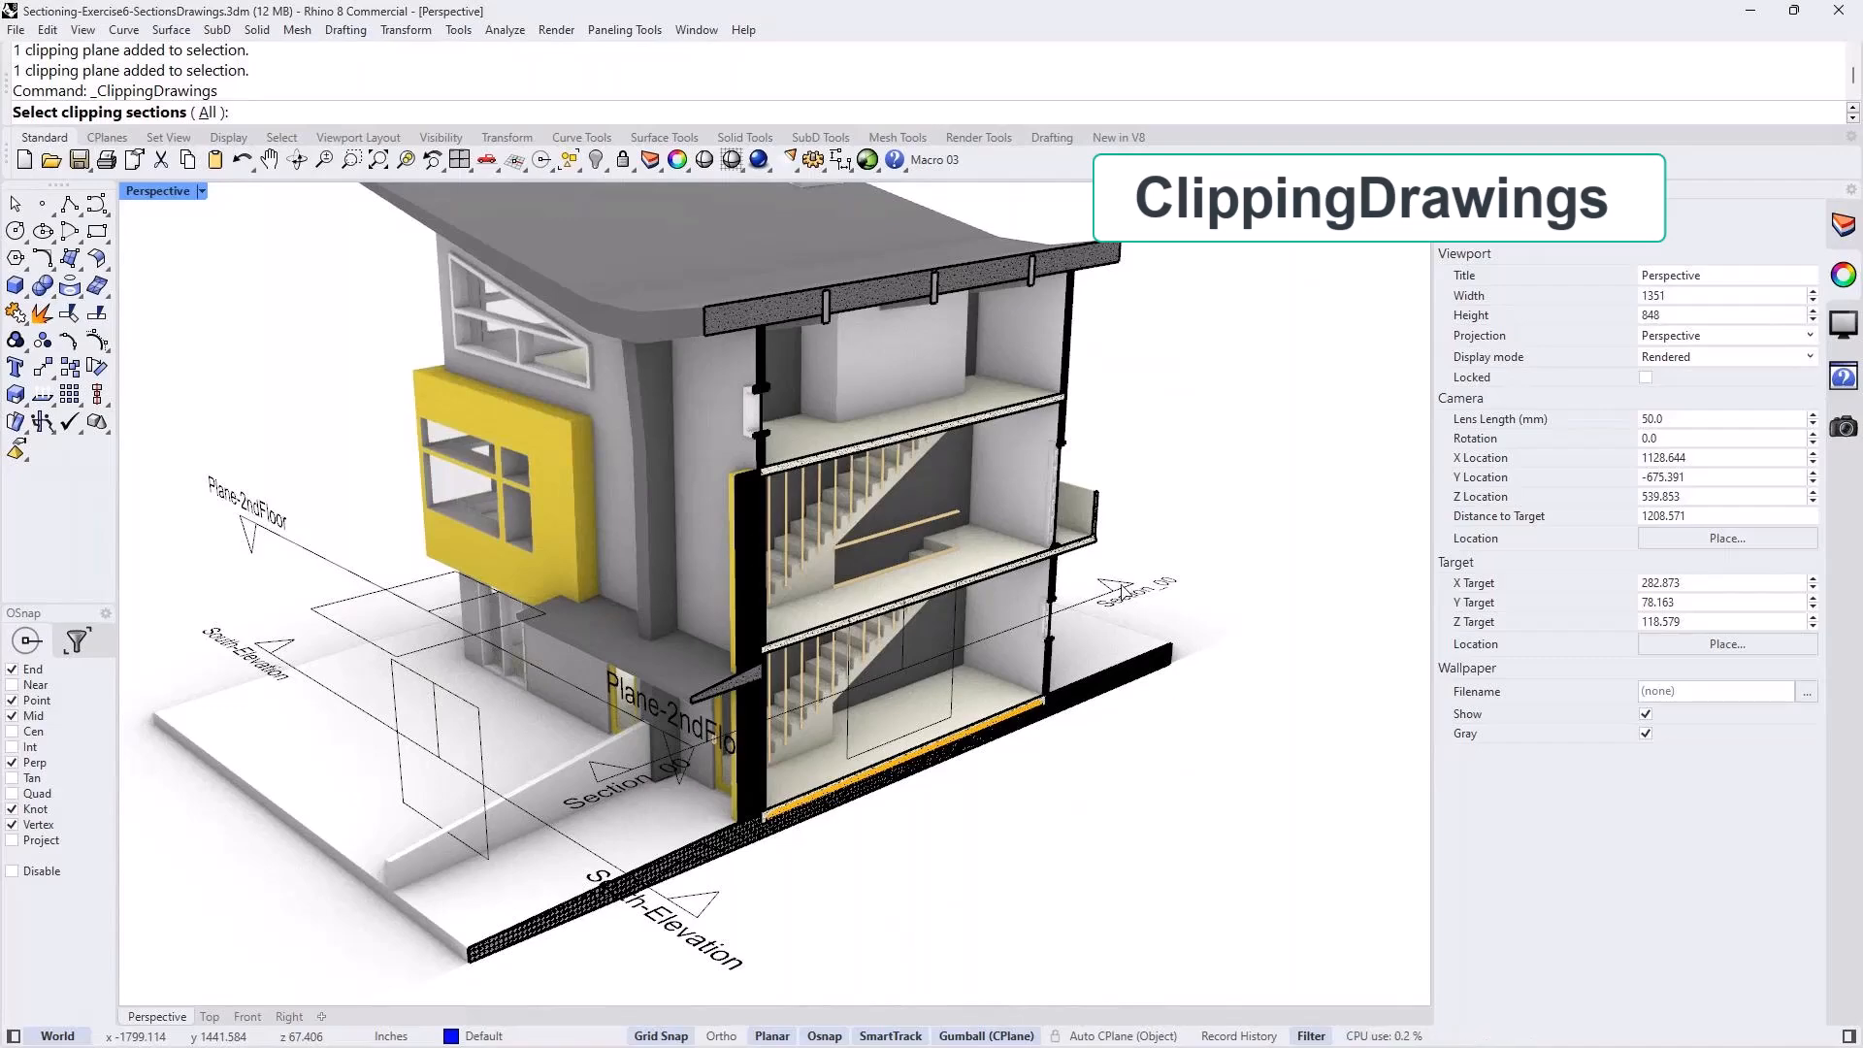
left_click(1131, 599)
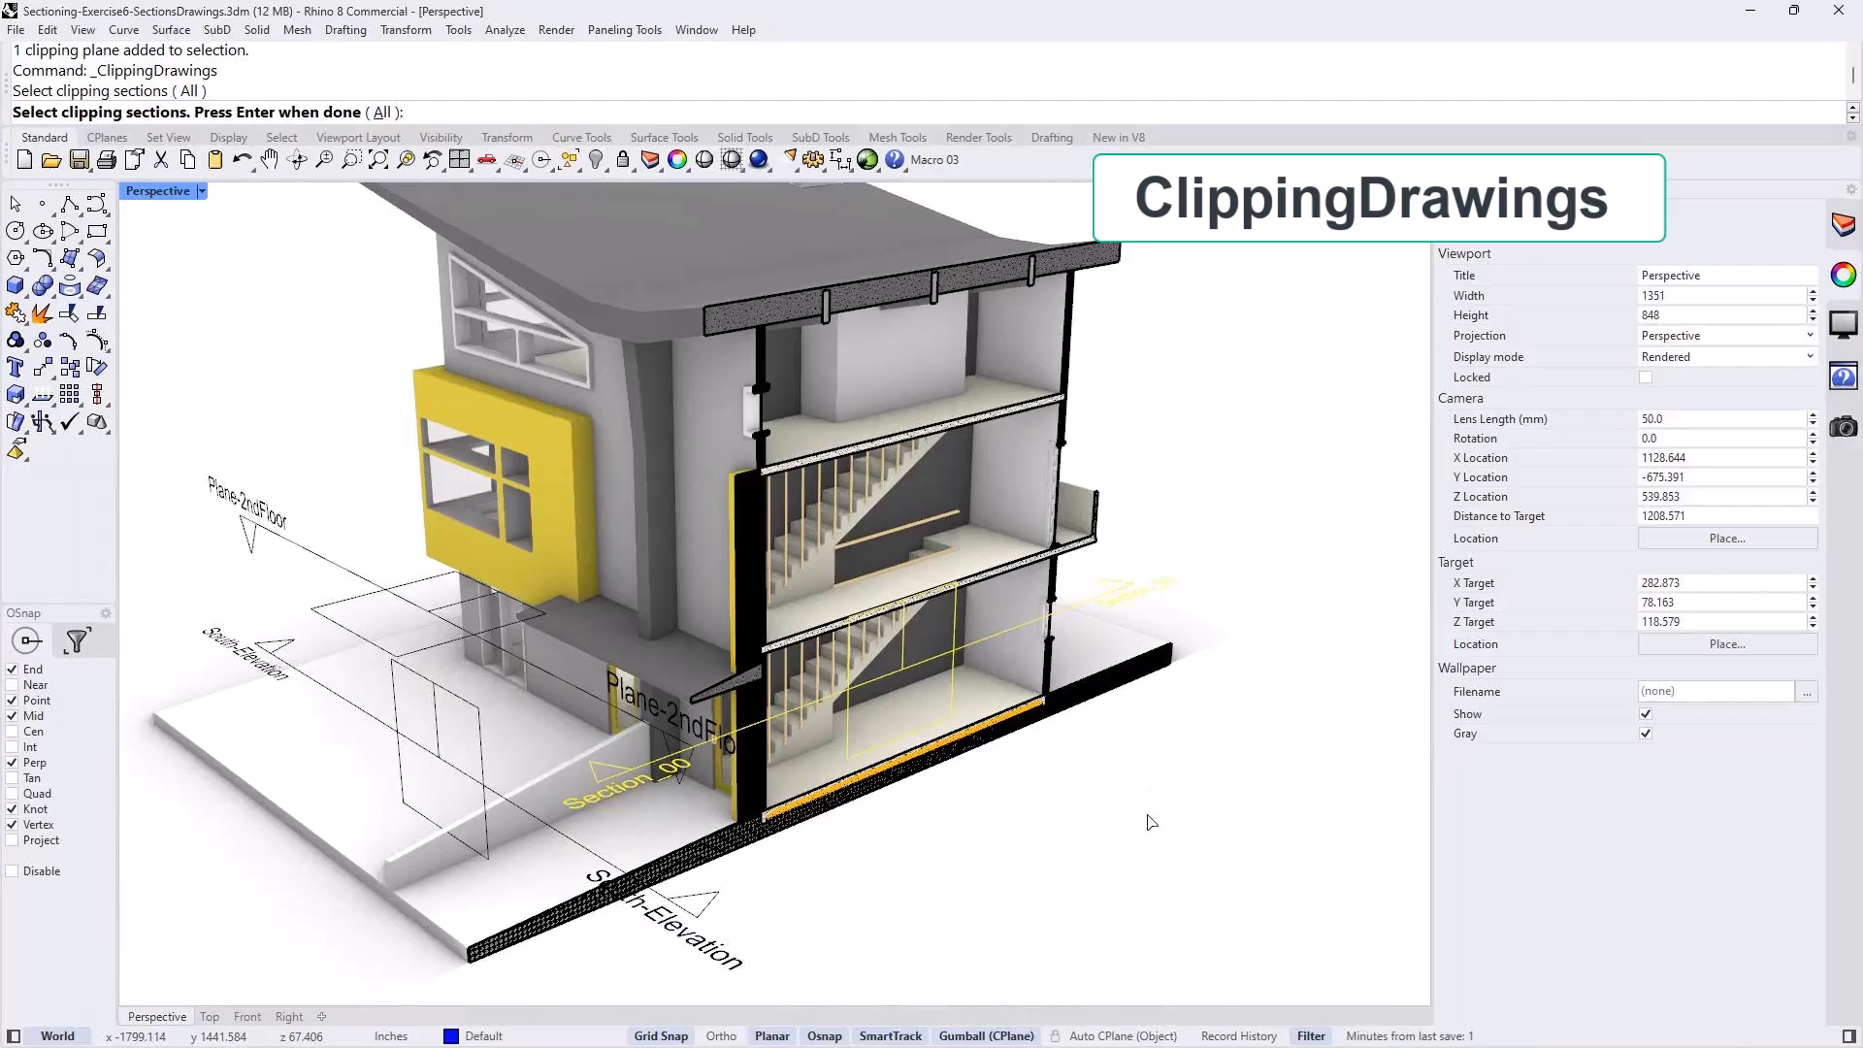
key("Return")
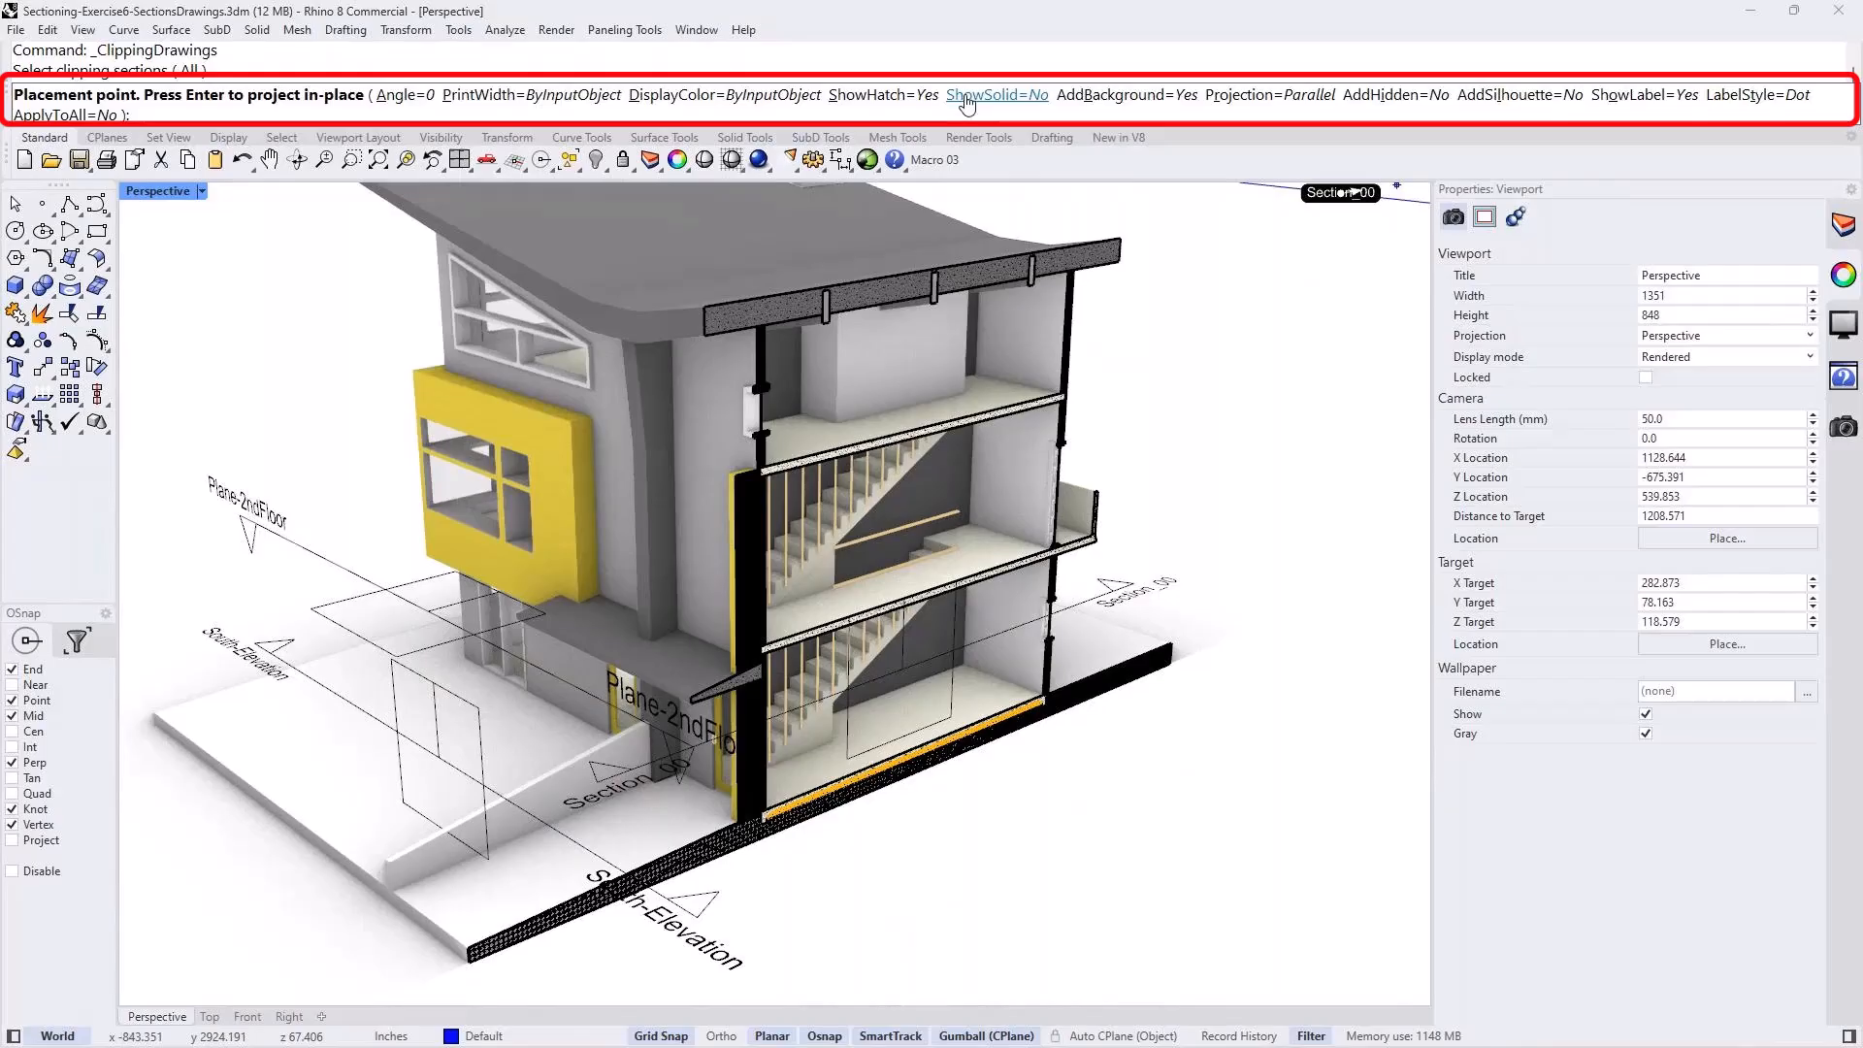
left_click(1083, 97)
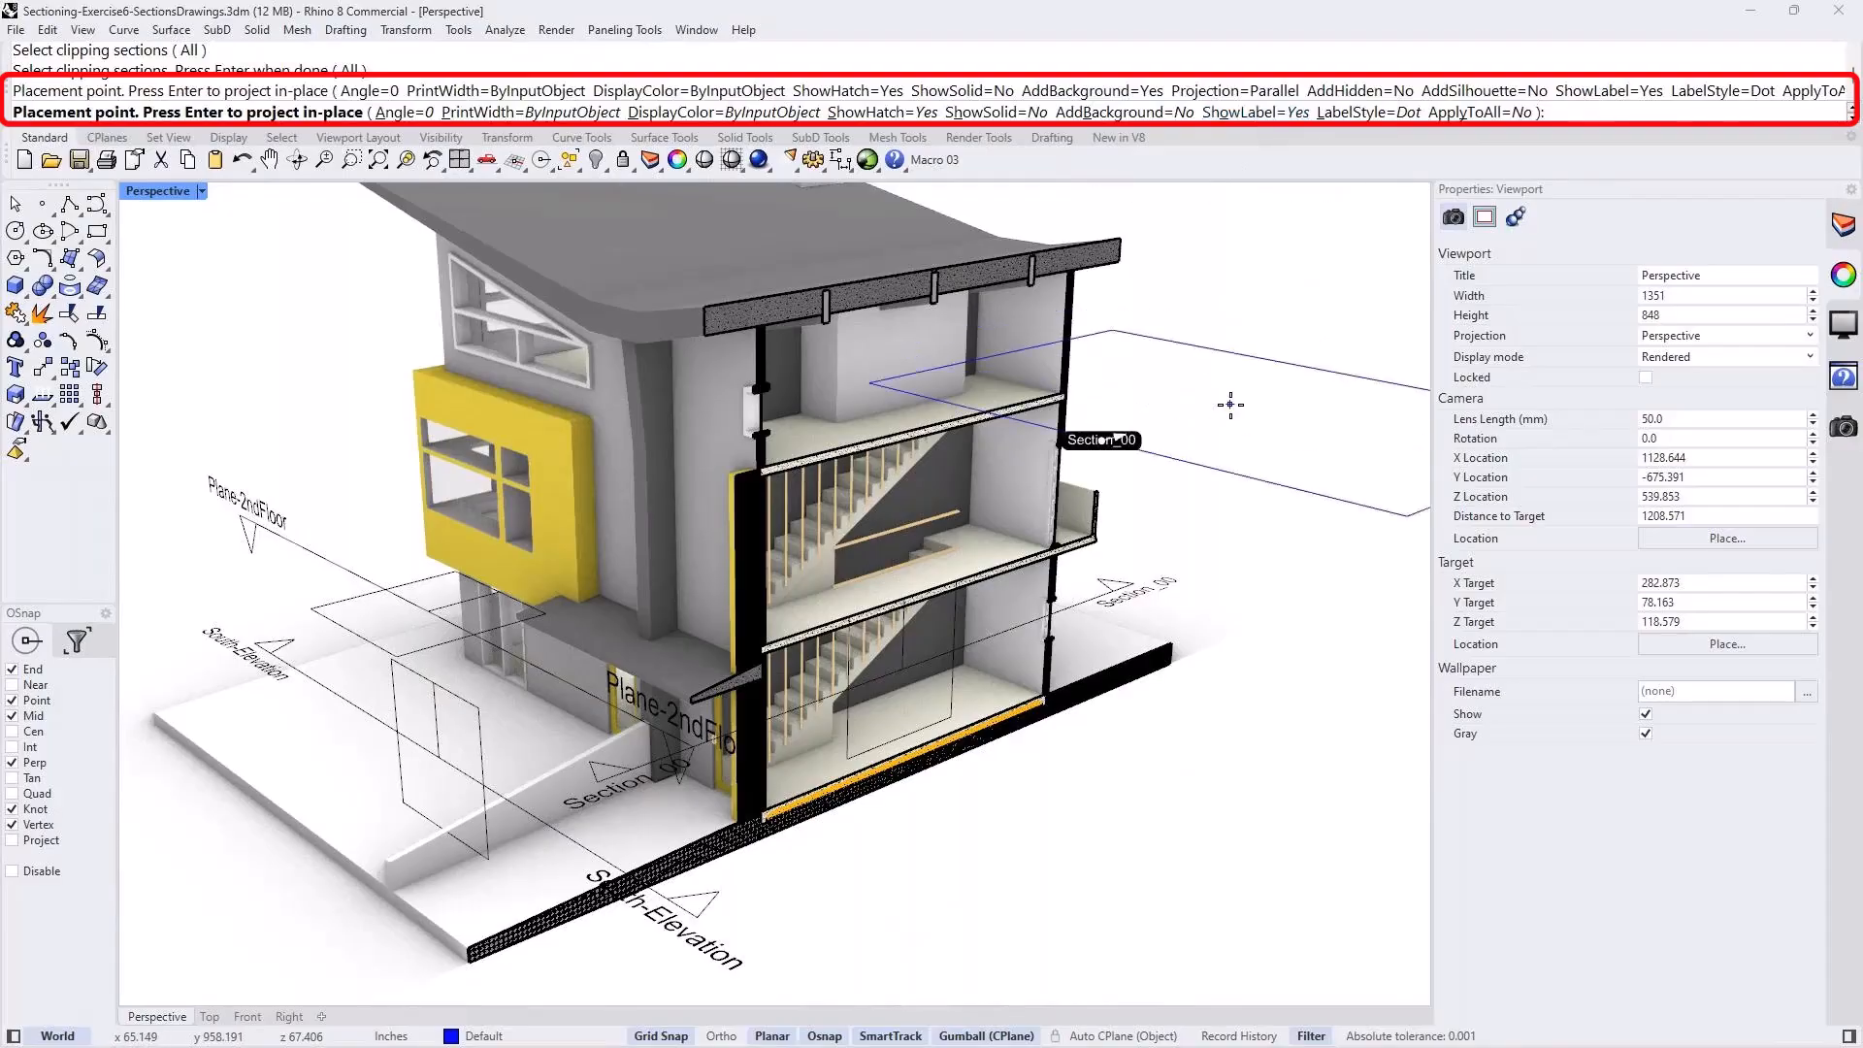
Place the Section_00 drawing on the xy-plane in the maximized Top viewport, well clear of the building's upper right corner.
double_click(168, 193)
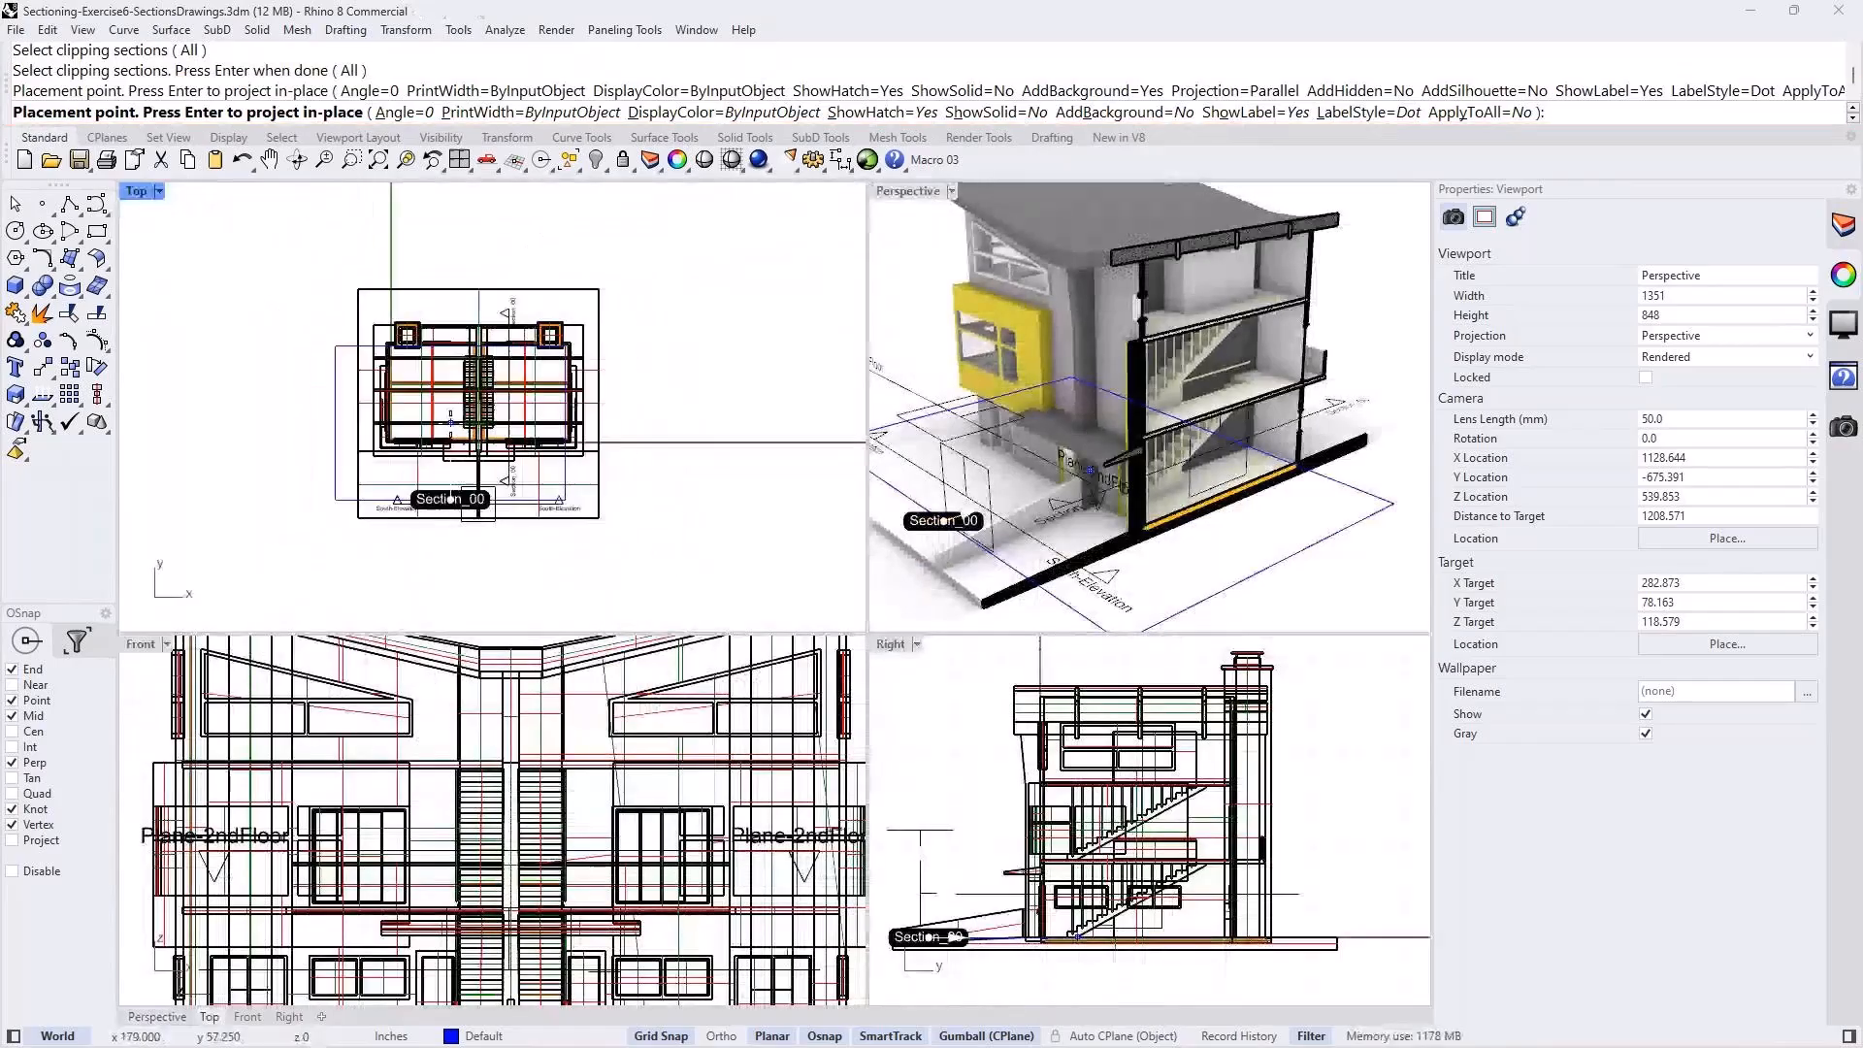
double_click(135, 191)
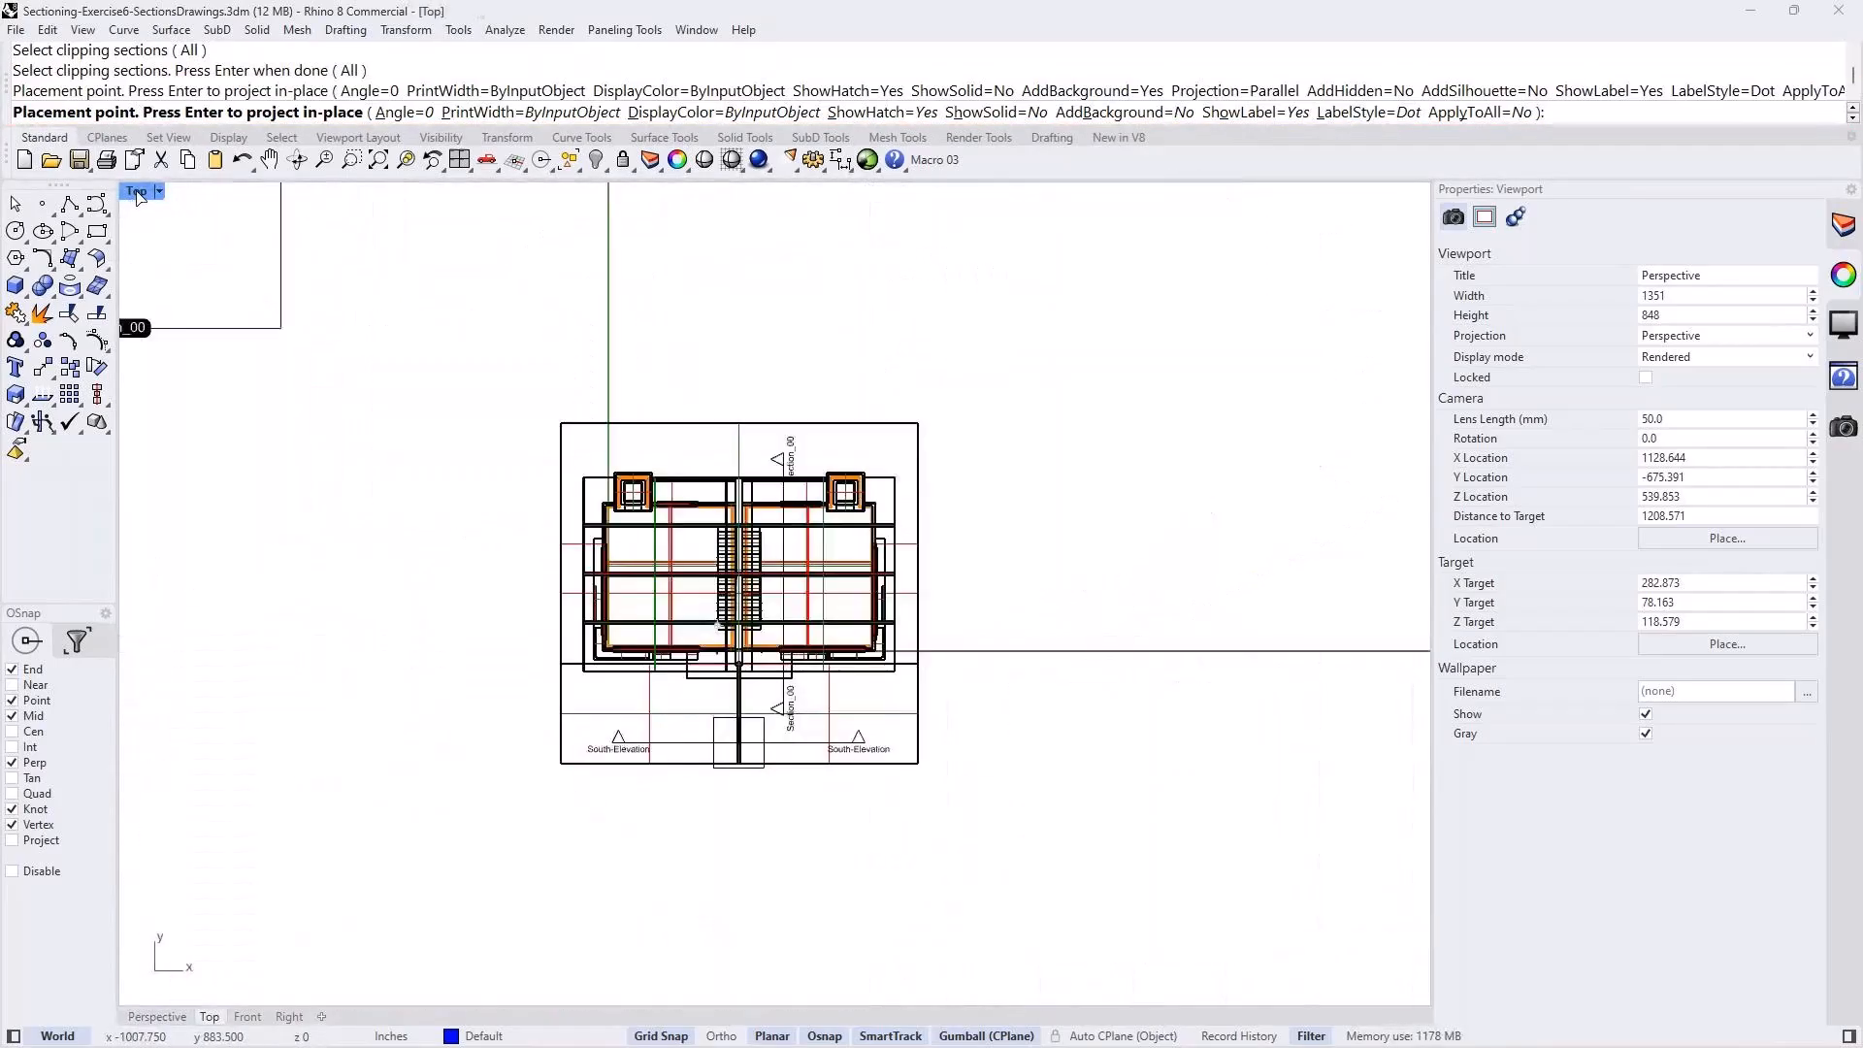
right_click_drag(1123, 441, 798, 520)
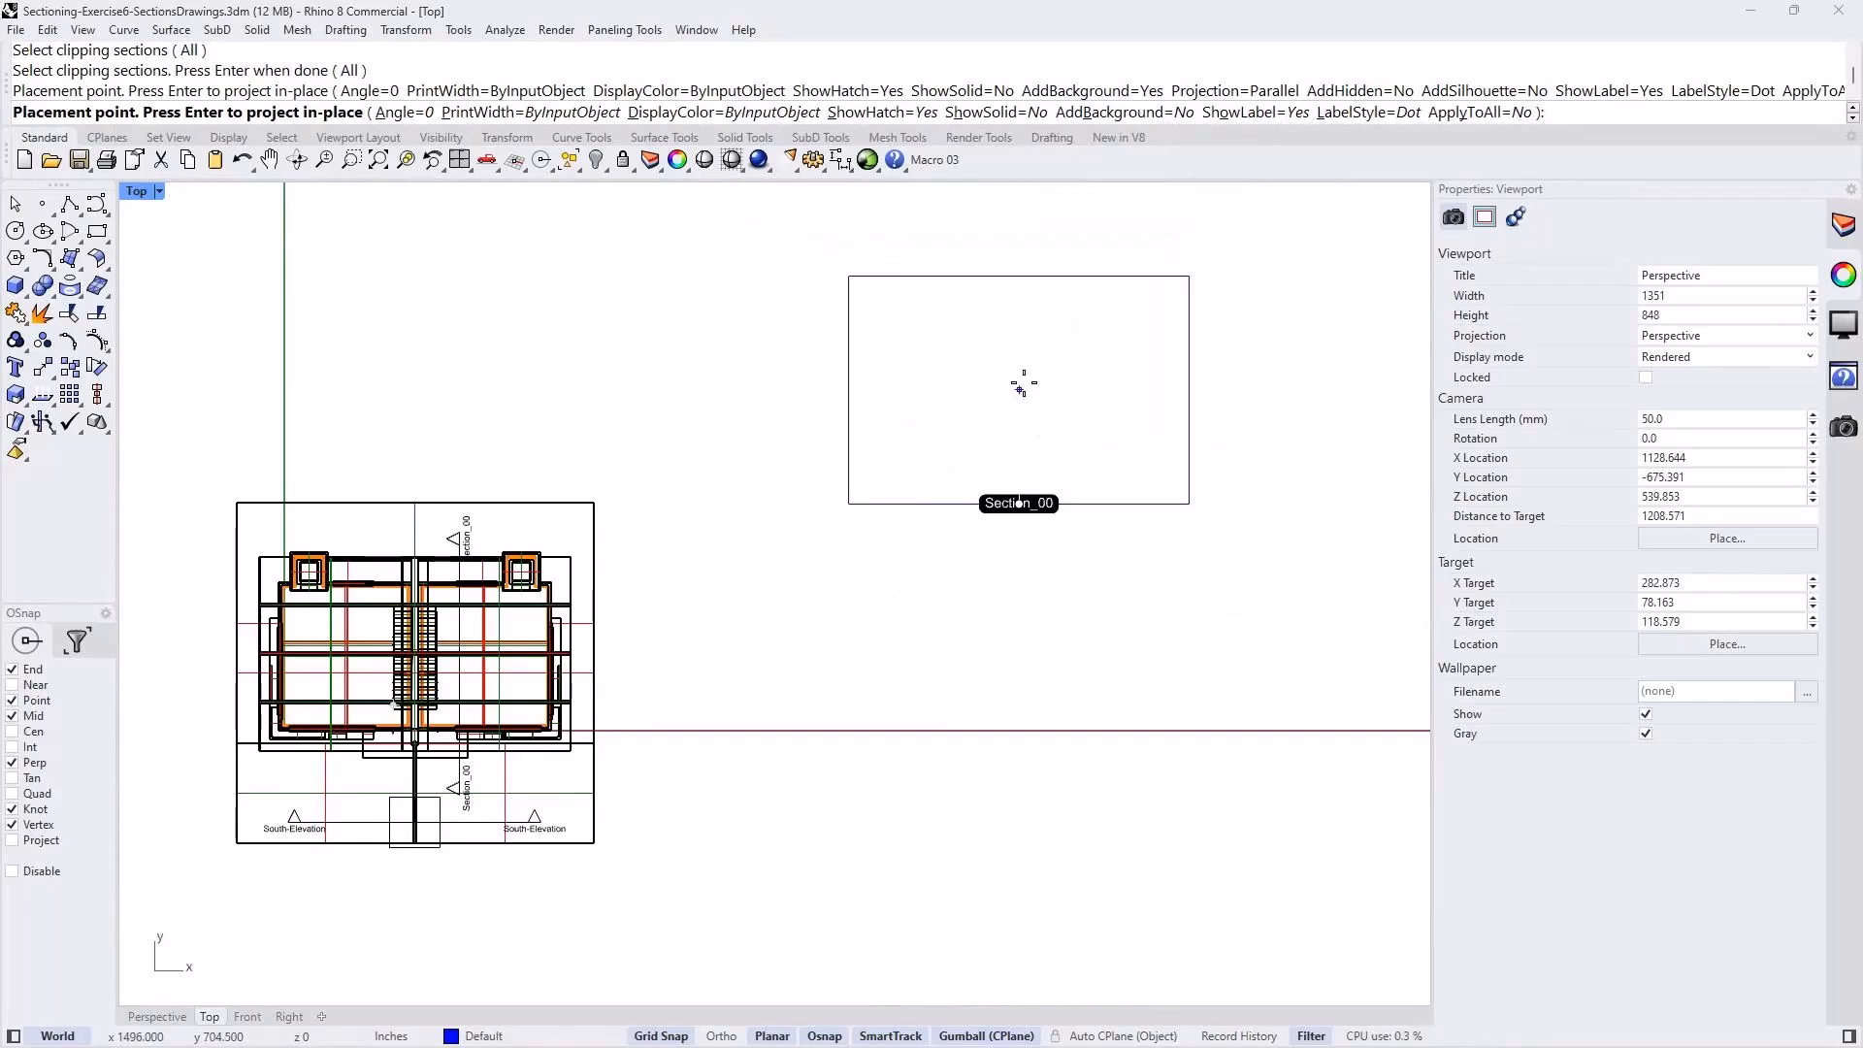
right_click_drag(1019, 382, 719, 584)
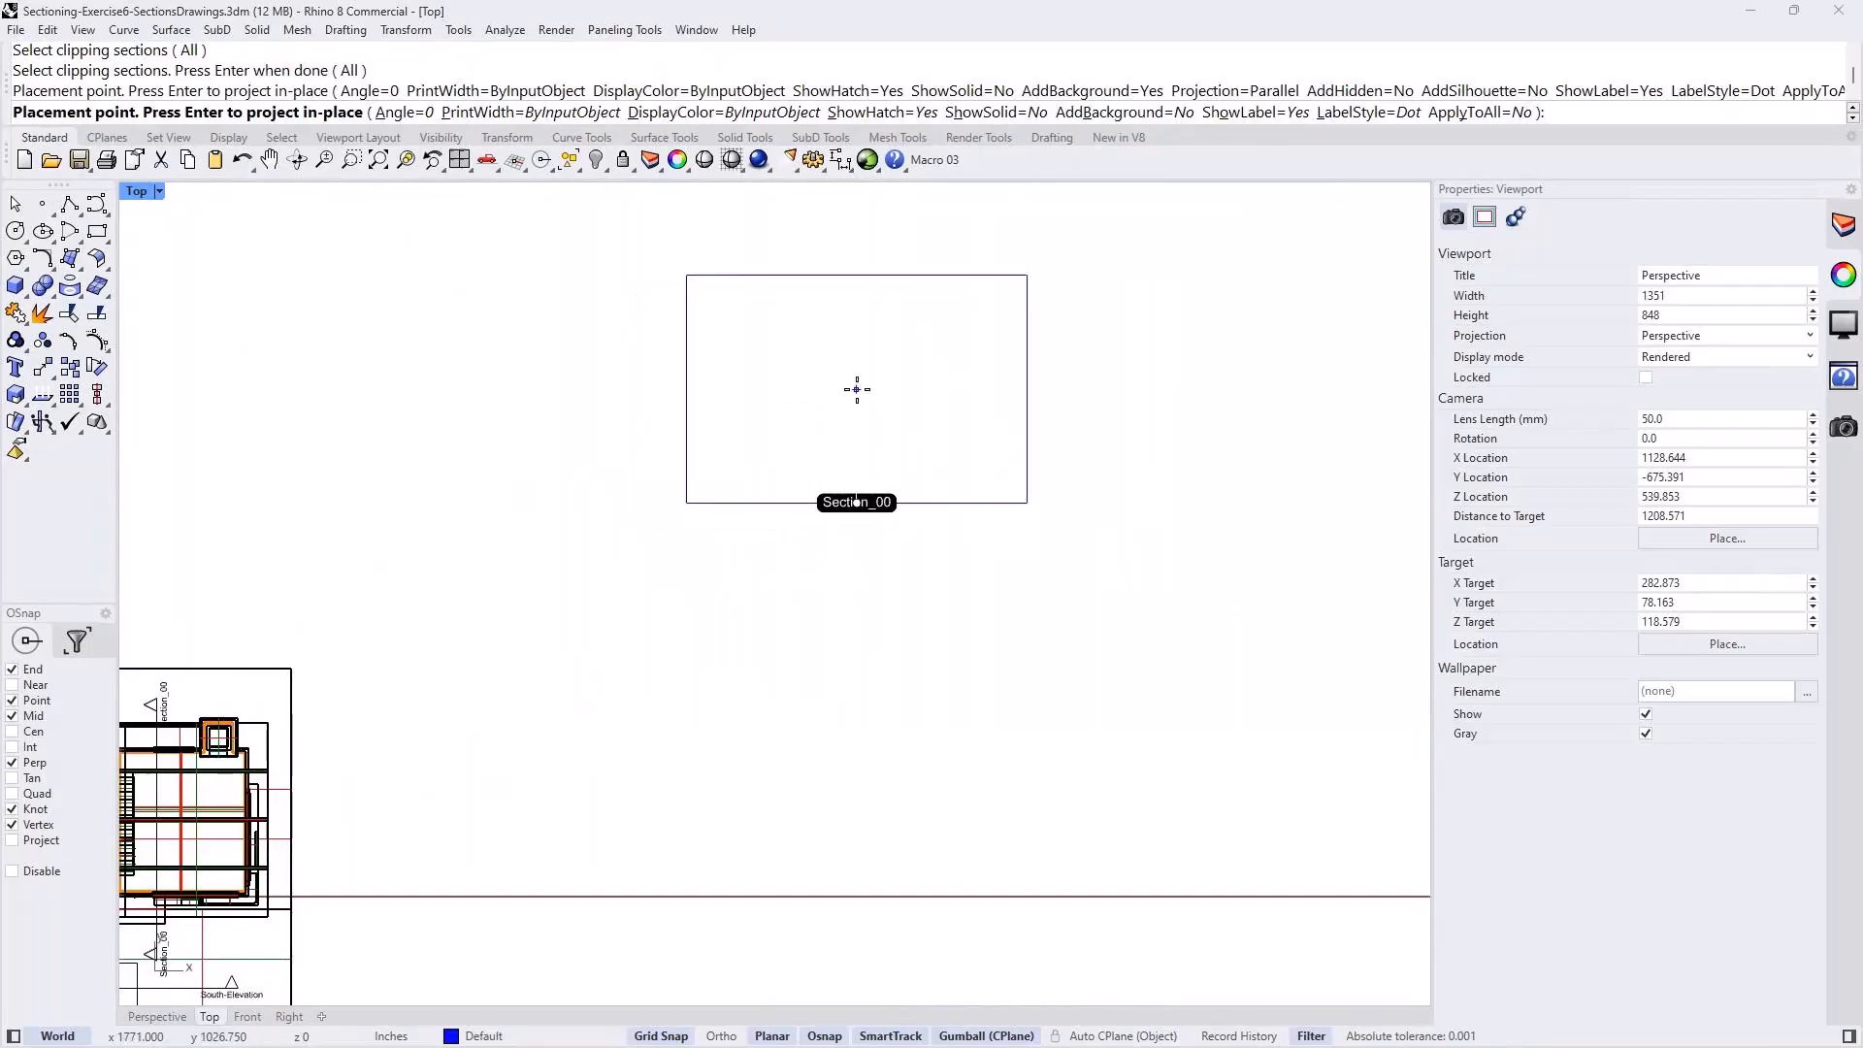
left_click(839, 384)
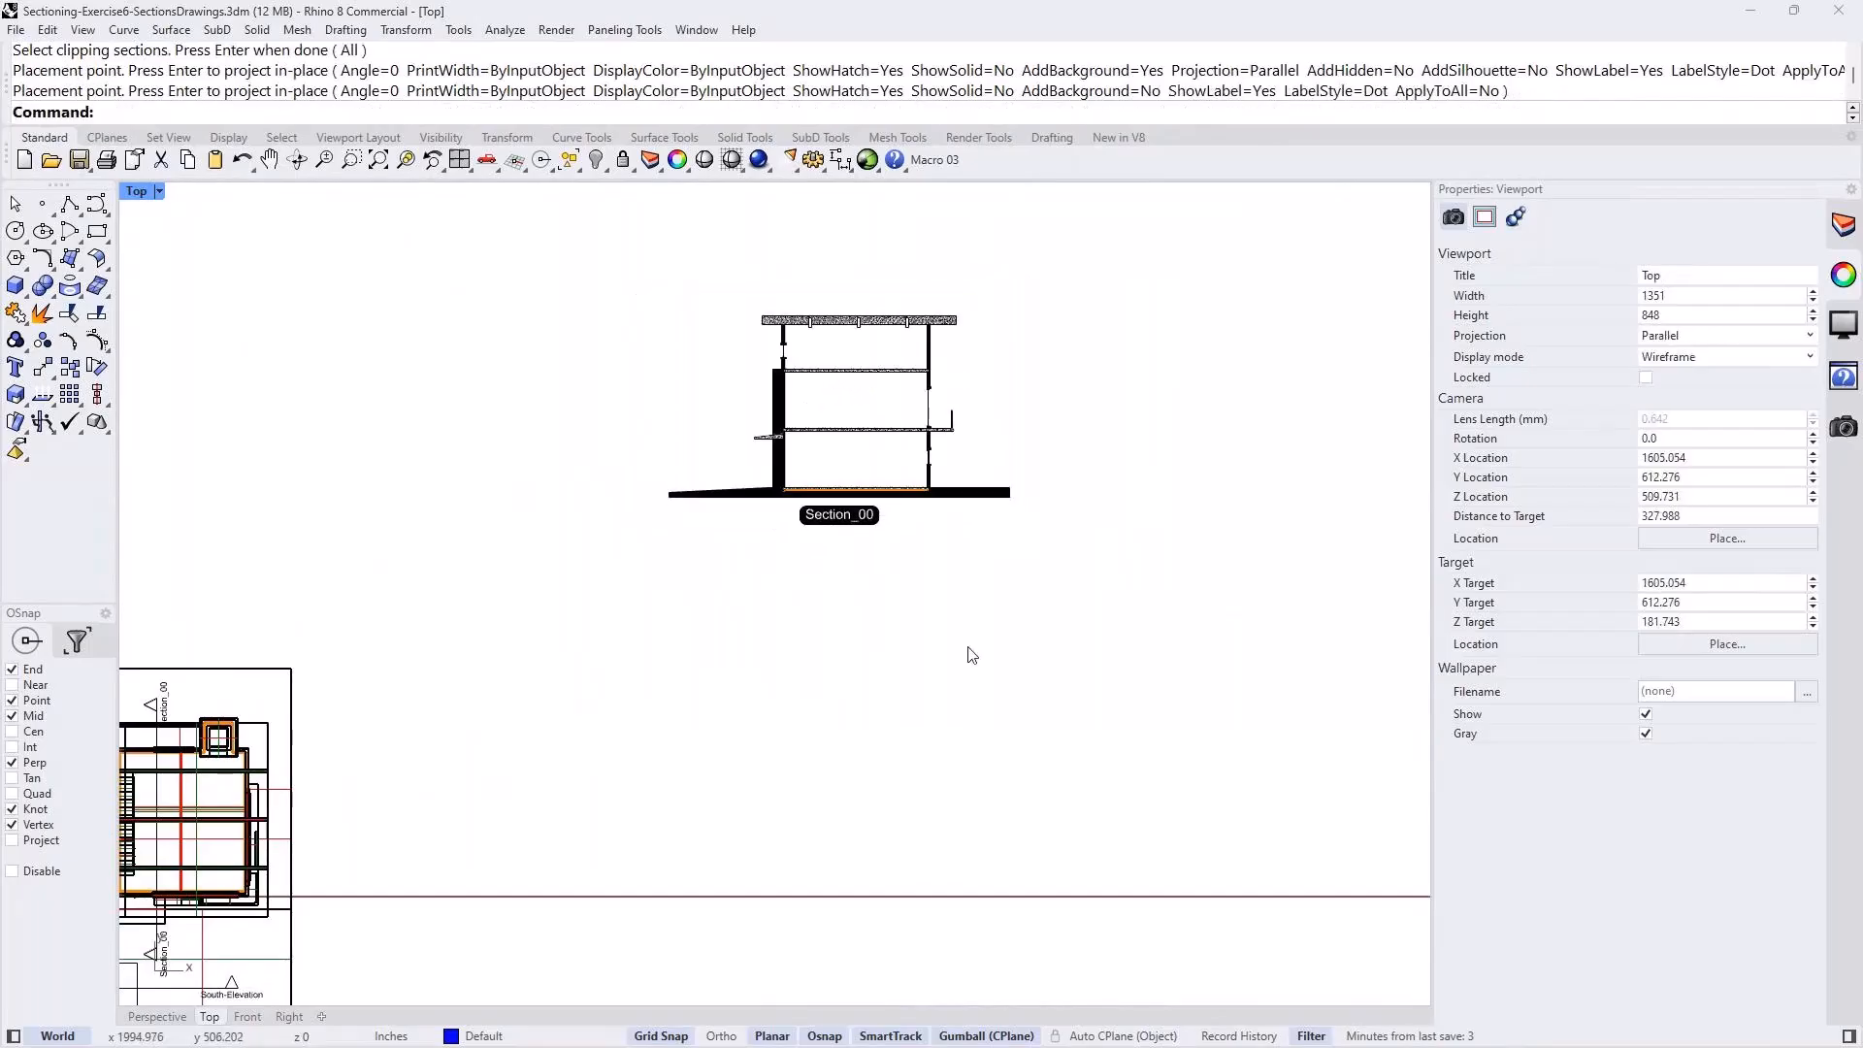
scroll(933, 350, "up", 1)
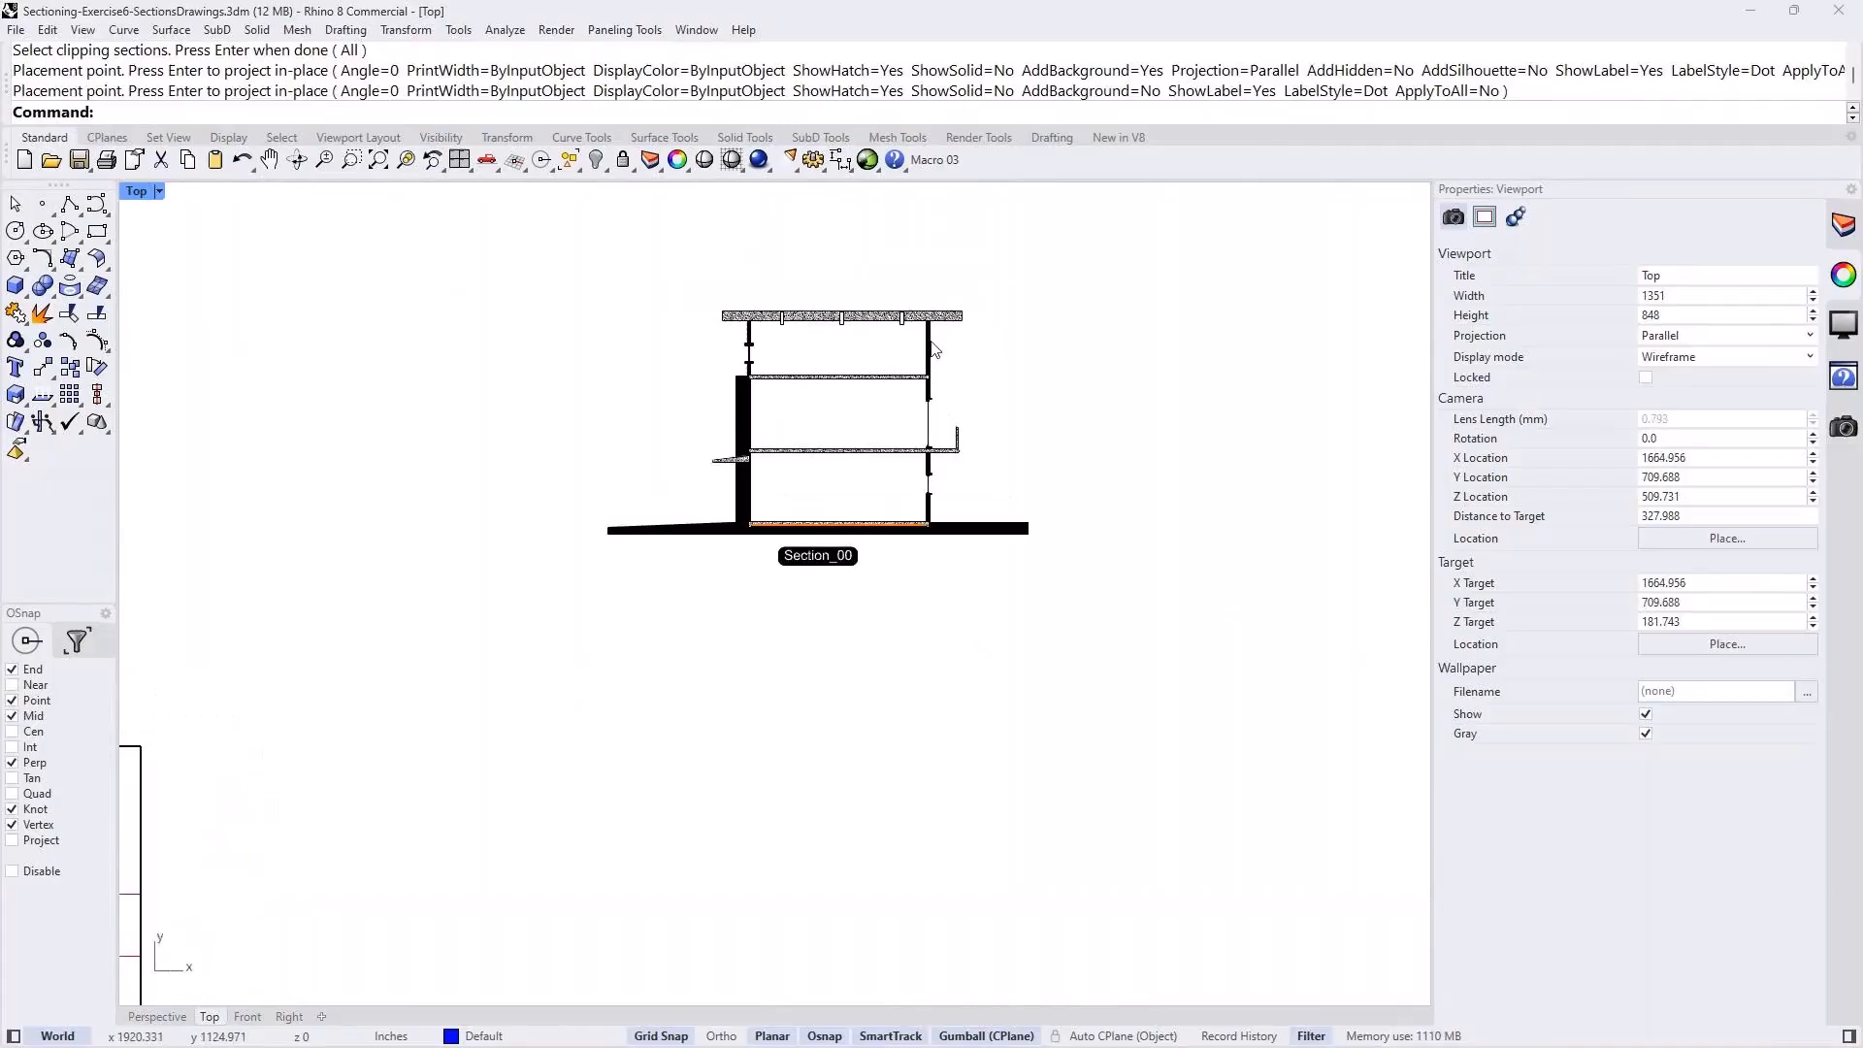
scroll(933, 349, "up", 4)
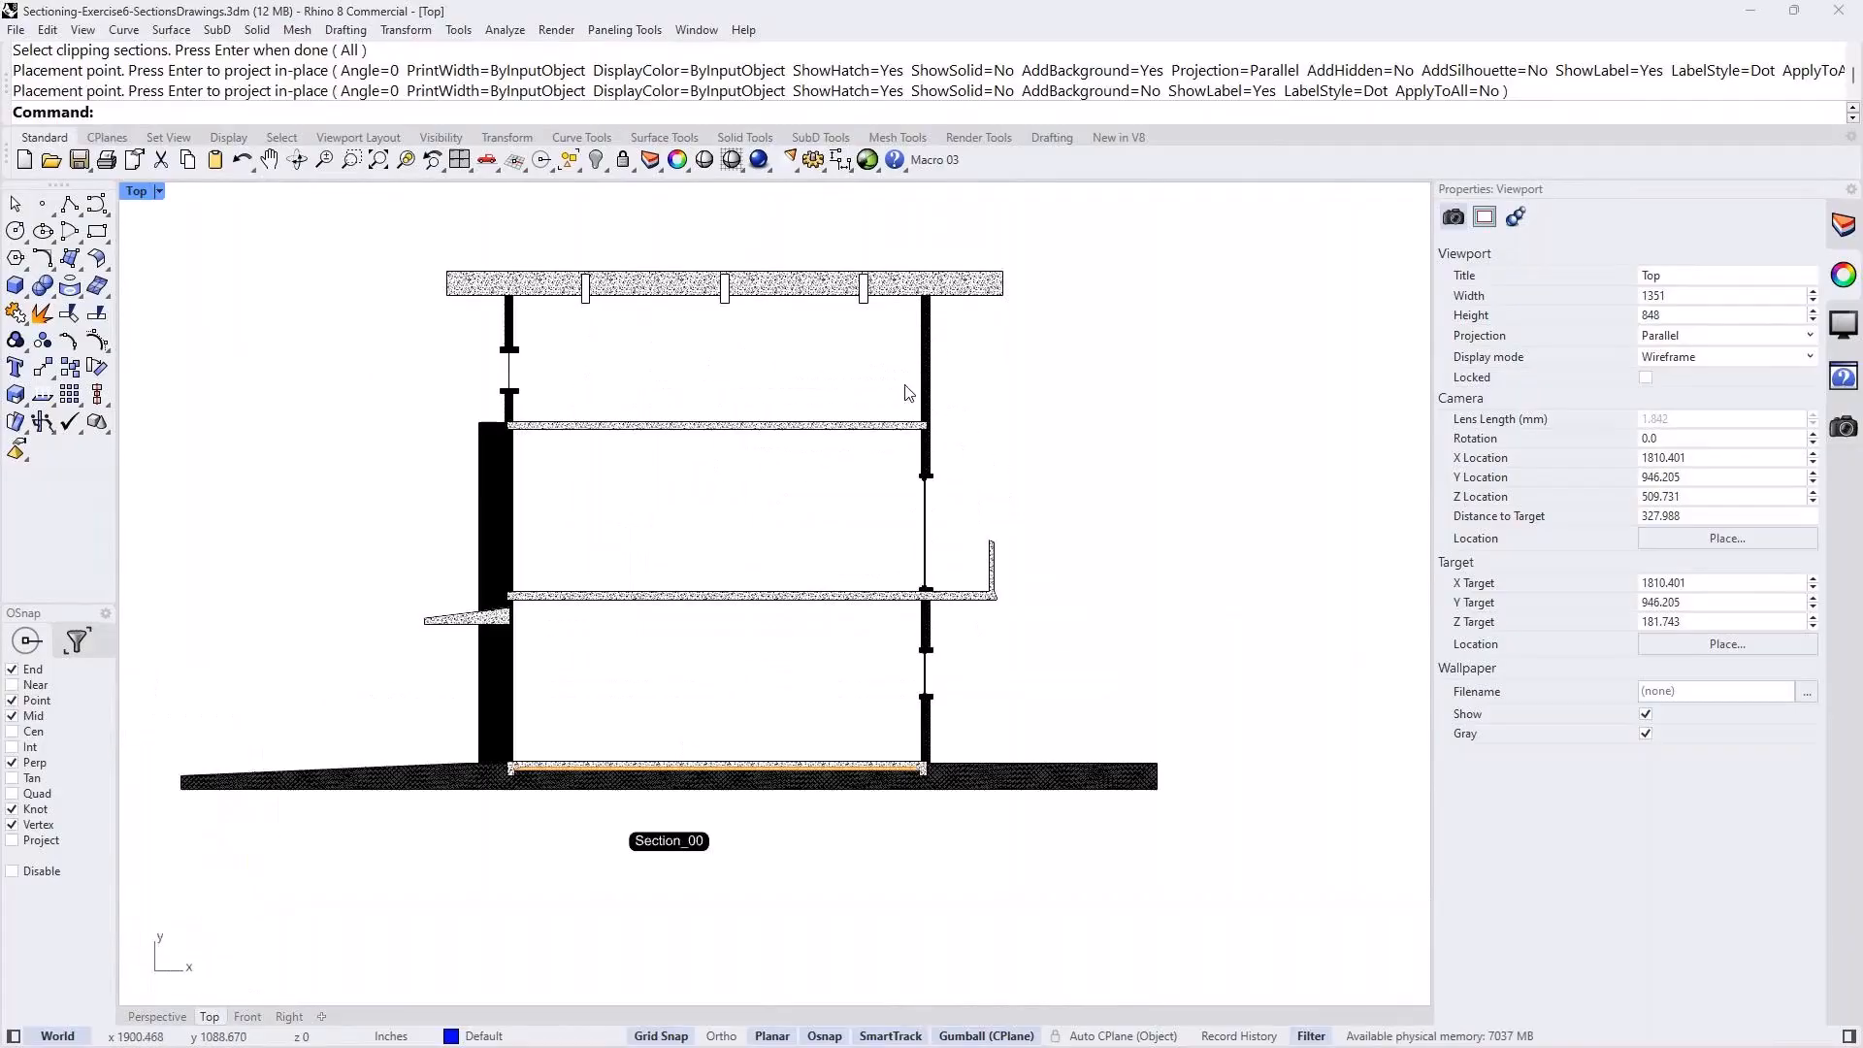
Examine the hatching where the roof slab meets the exterior wall in the Section_00 drawing, ending with the whole drawing in view.
scroll(1030, 510, "up", 1)
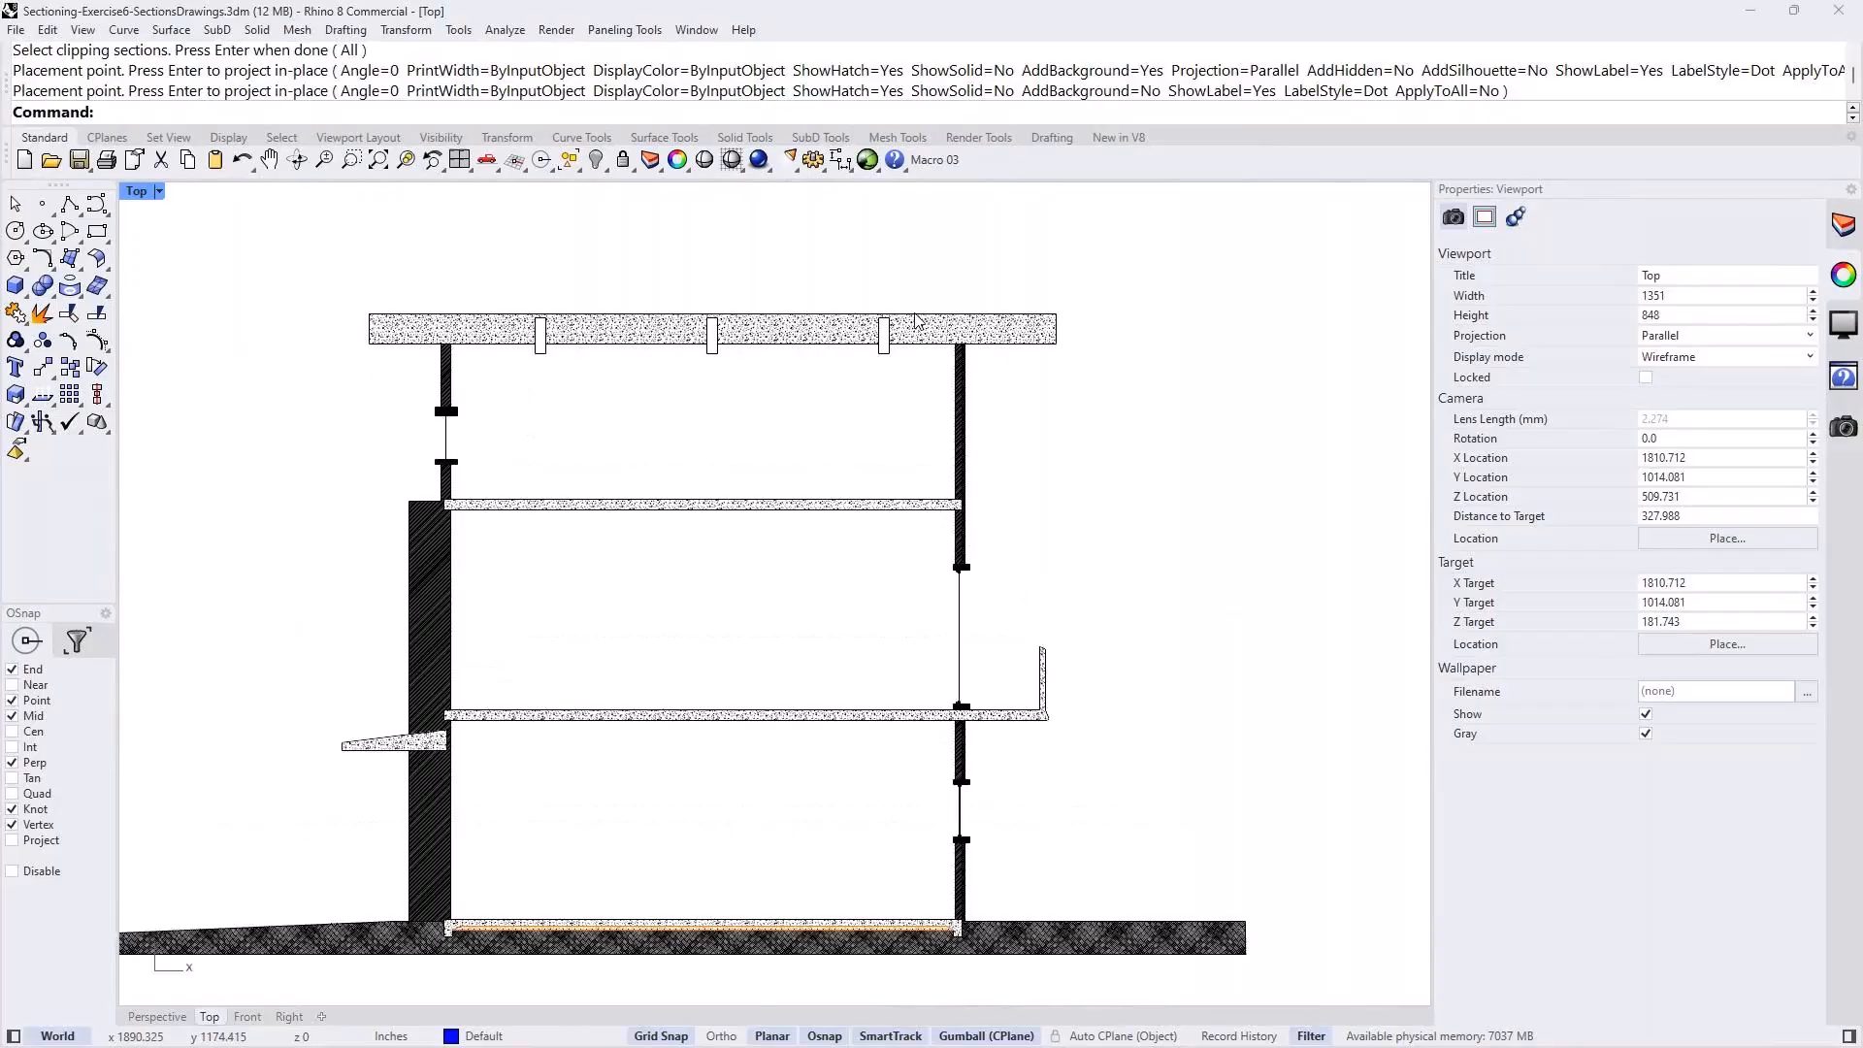
scroll(977, 355, "up", 3)
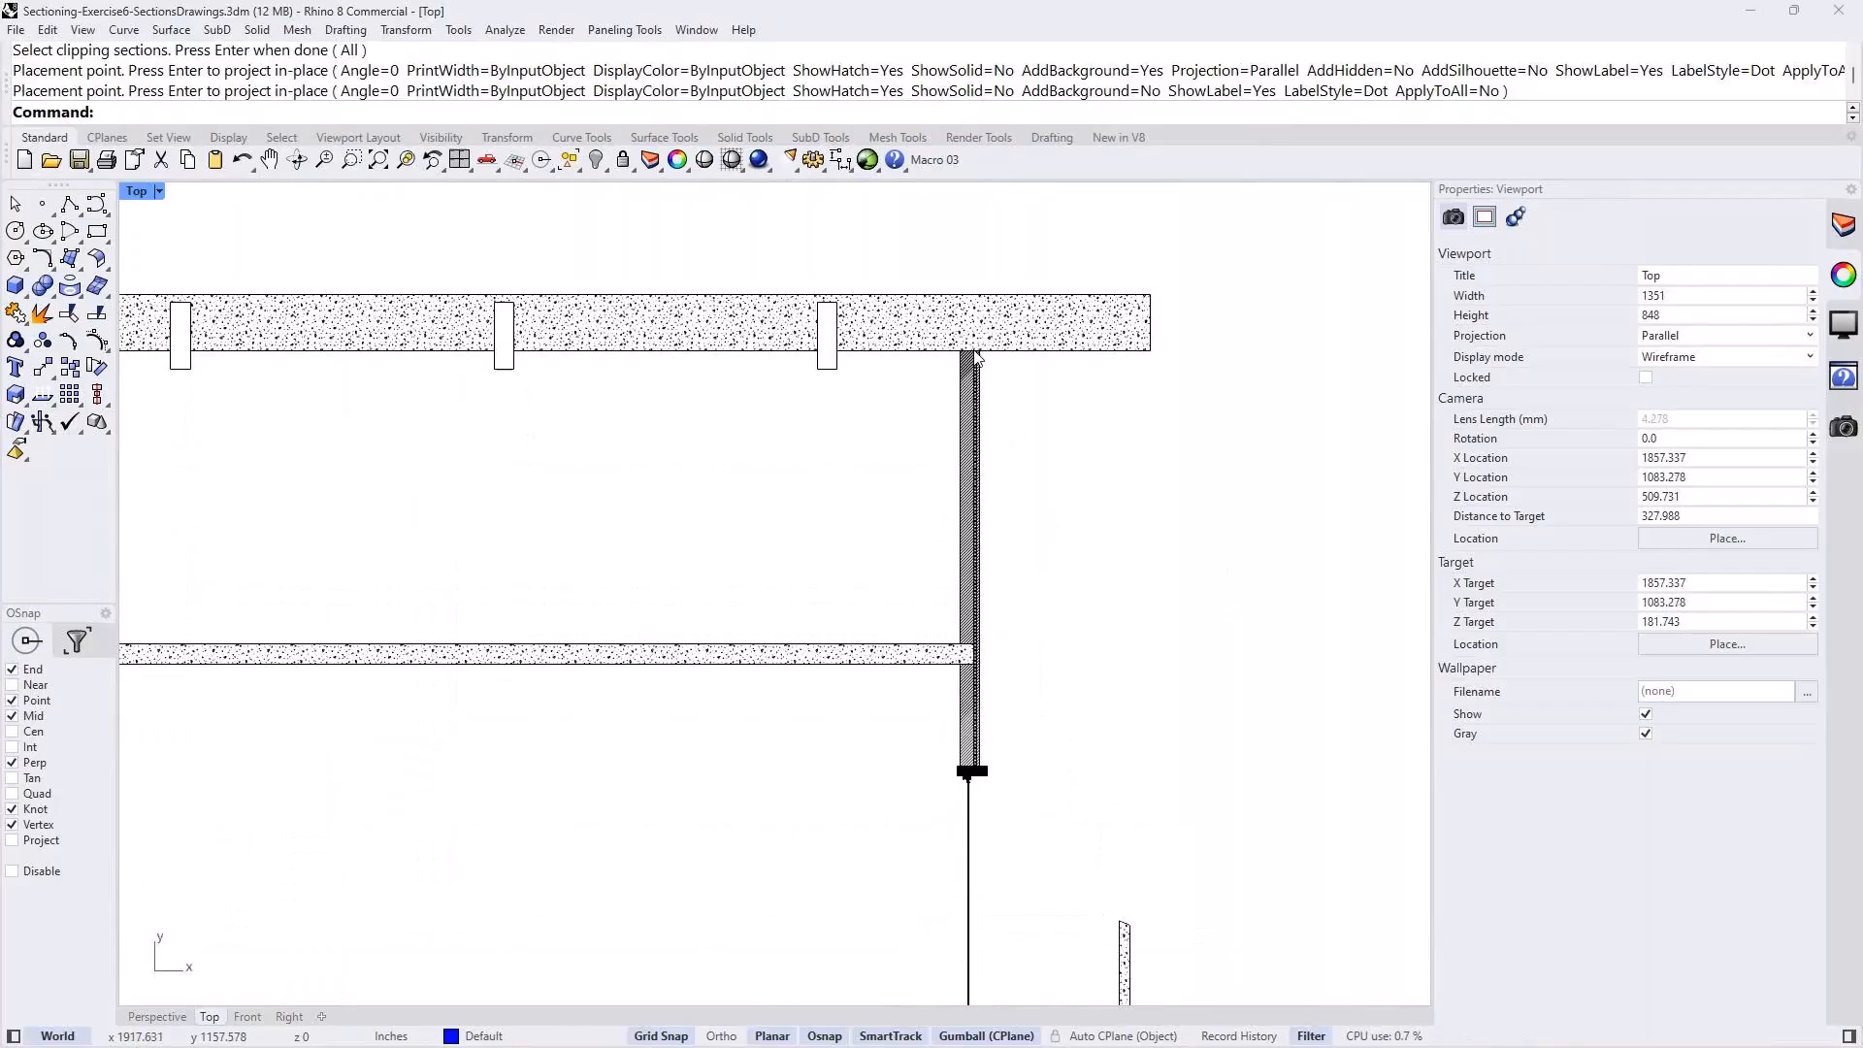
scroll(977, 355, "up", 5)
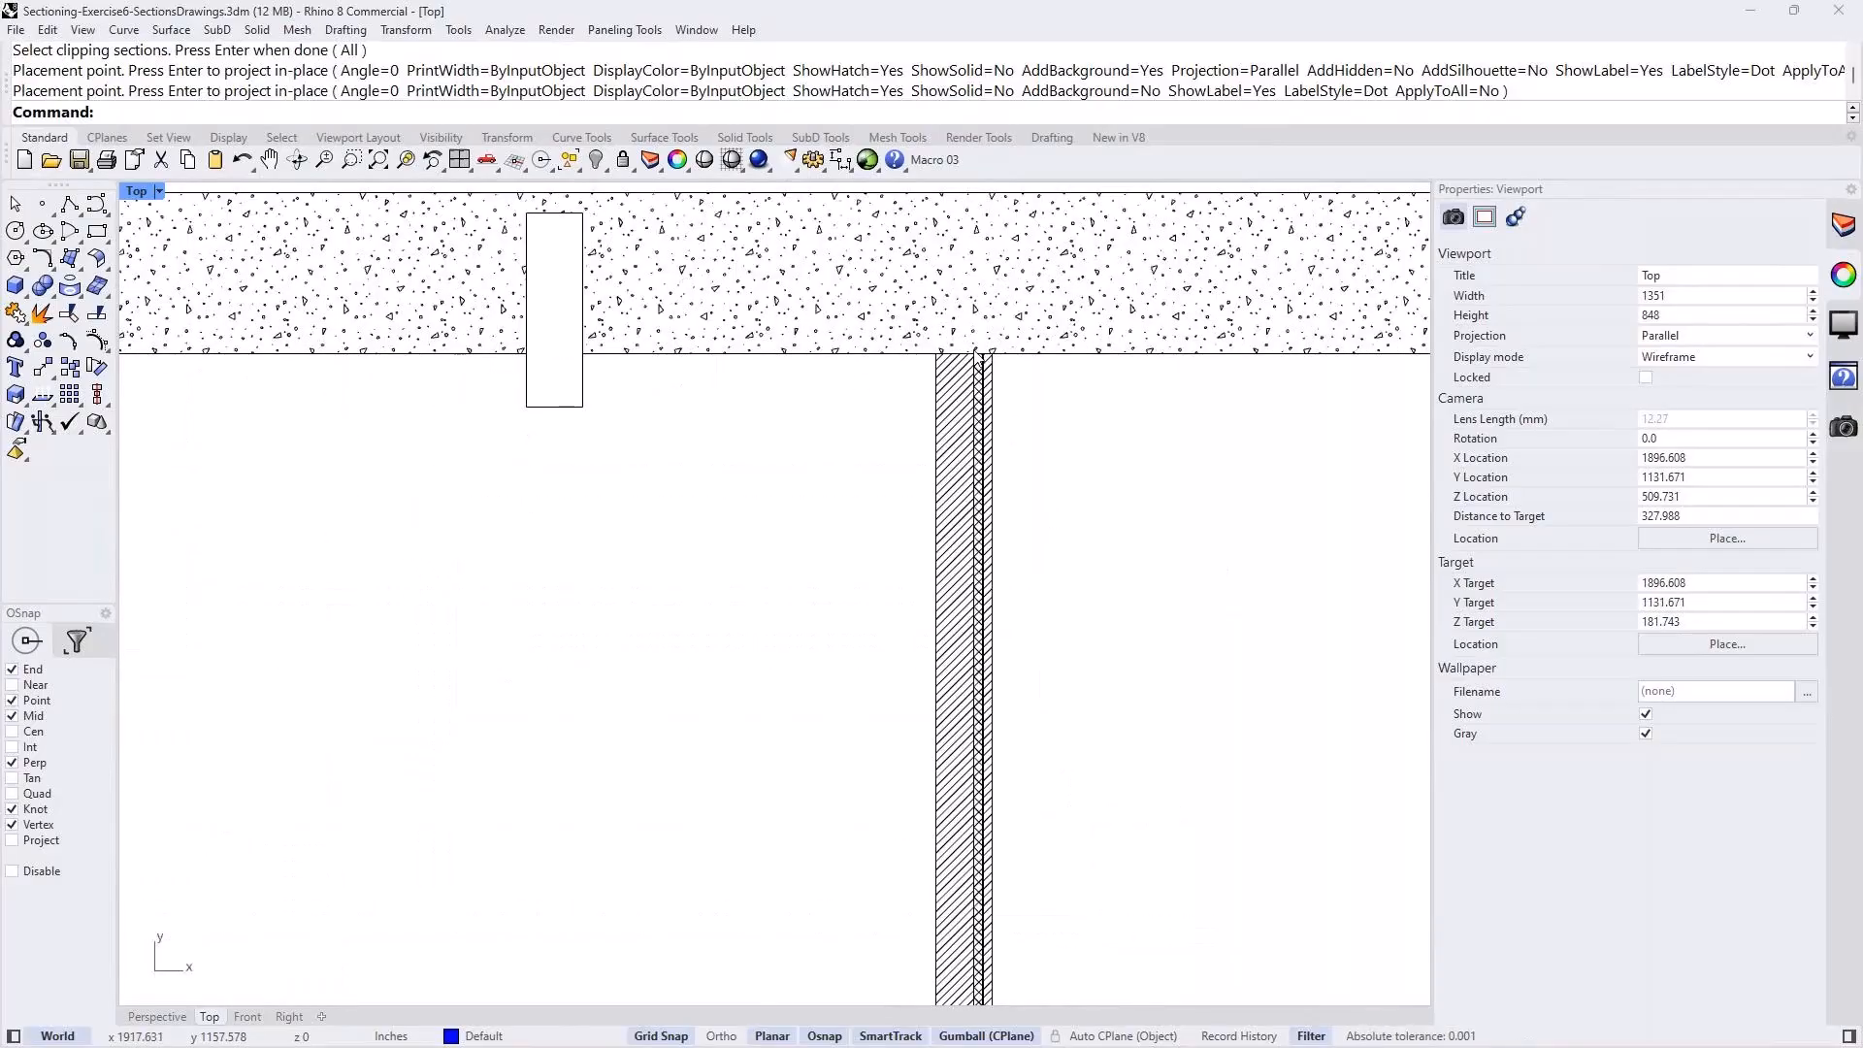
scroll(896, 465, "down", 7)
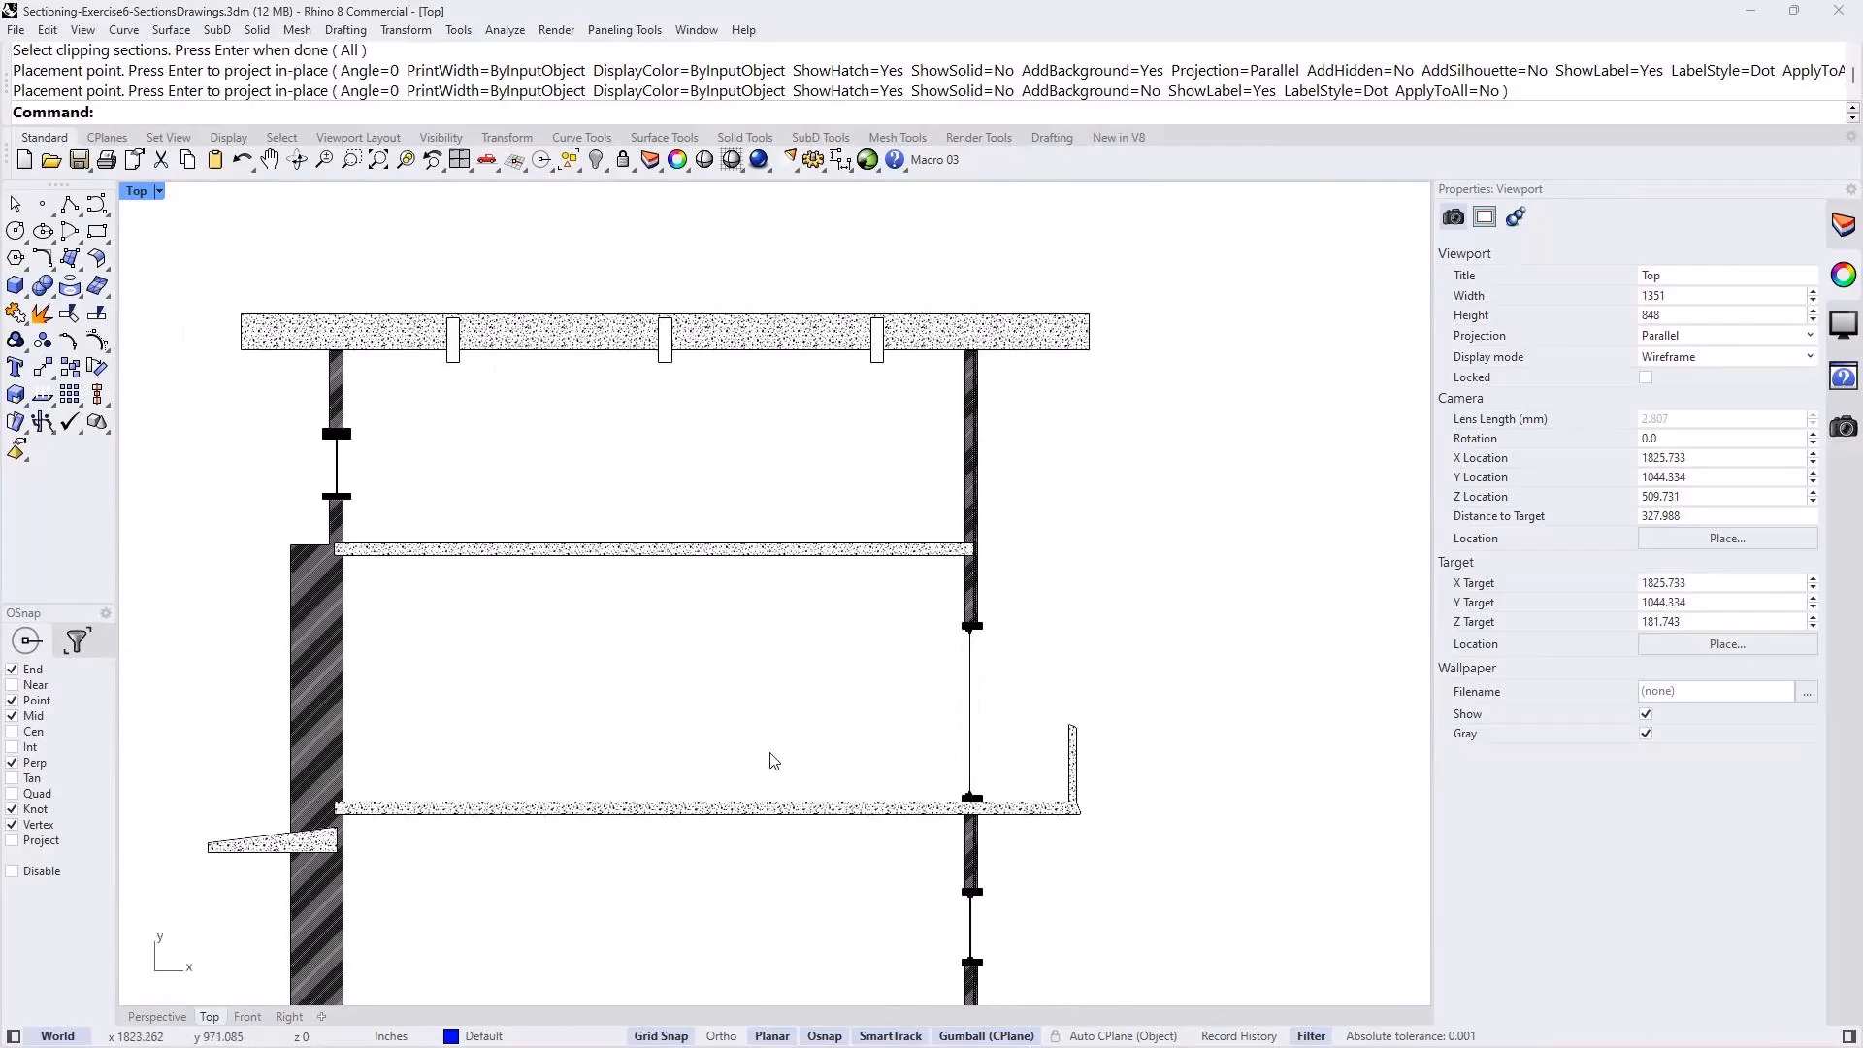
scroll(854, 698, "down", 1)
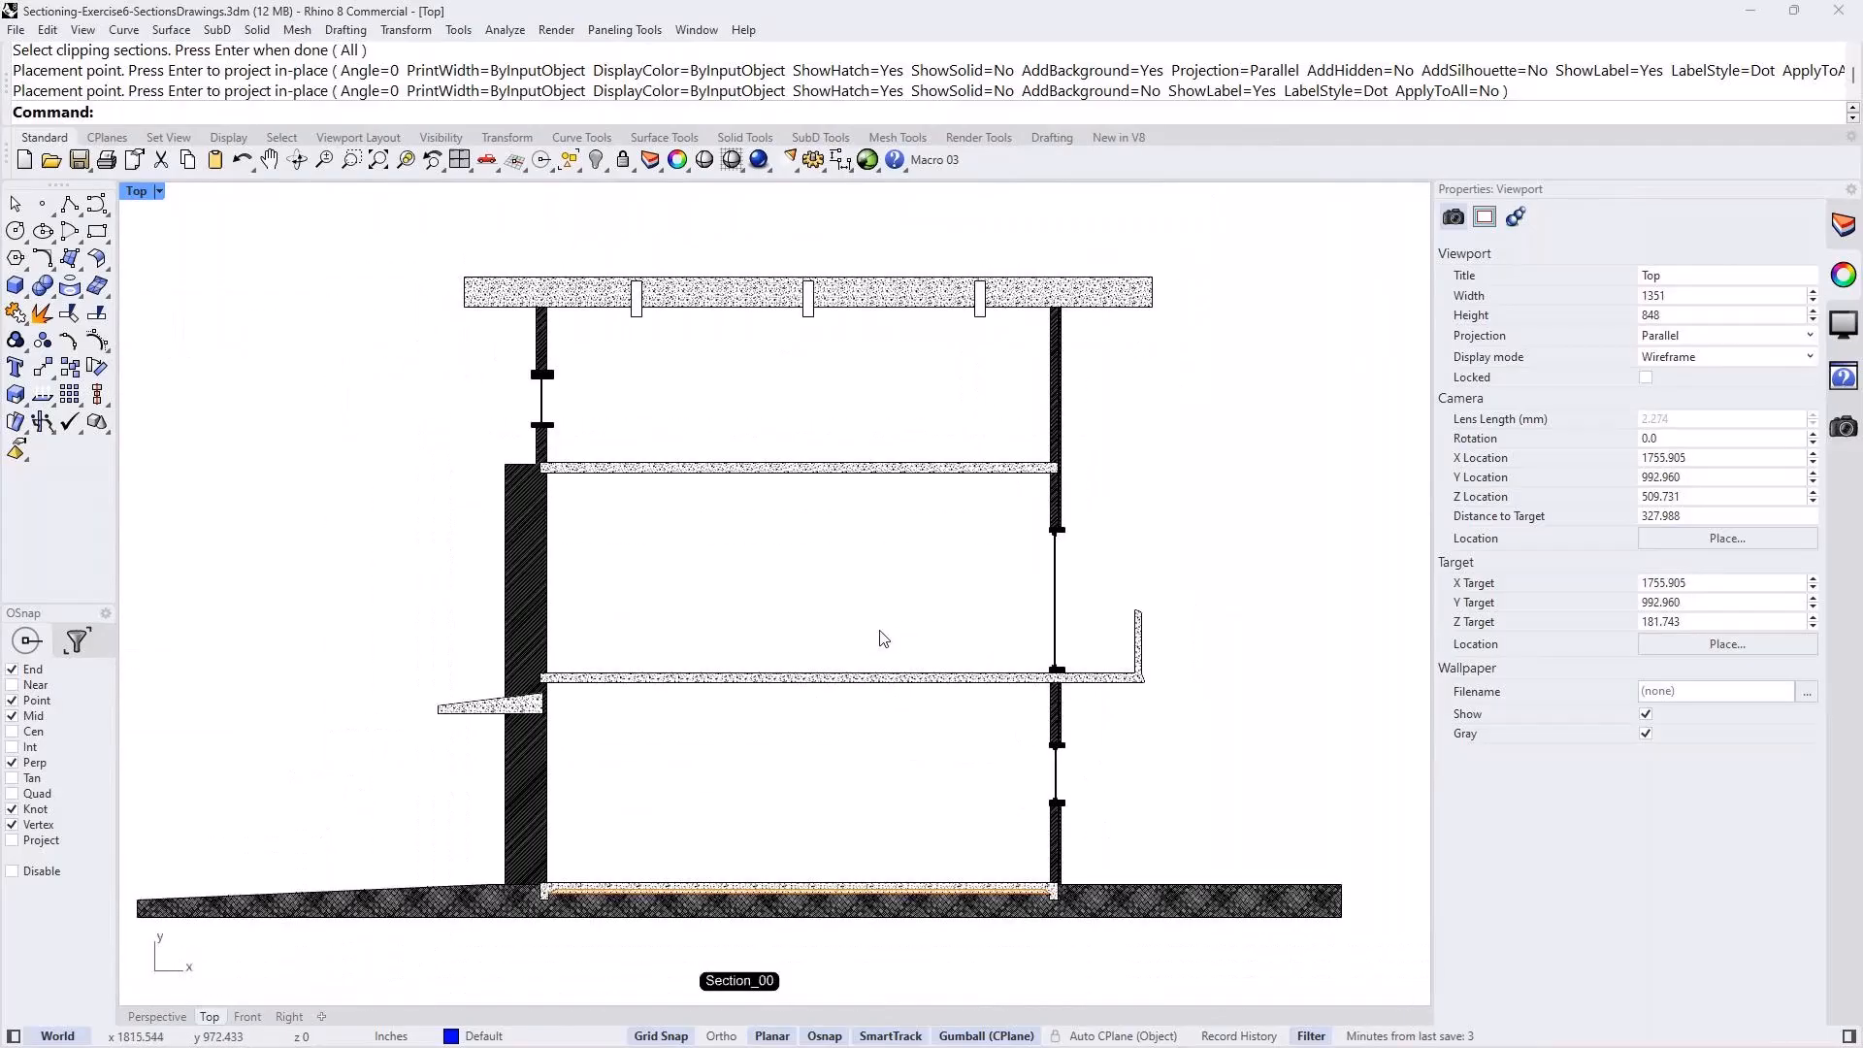
Show the layer list with full layer names and go through Section_00's Drawing, Curve and Hatch sublayers.
left_click(1842, 227)
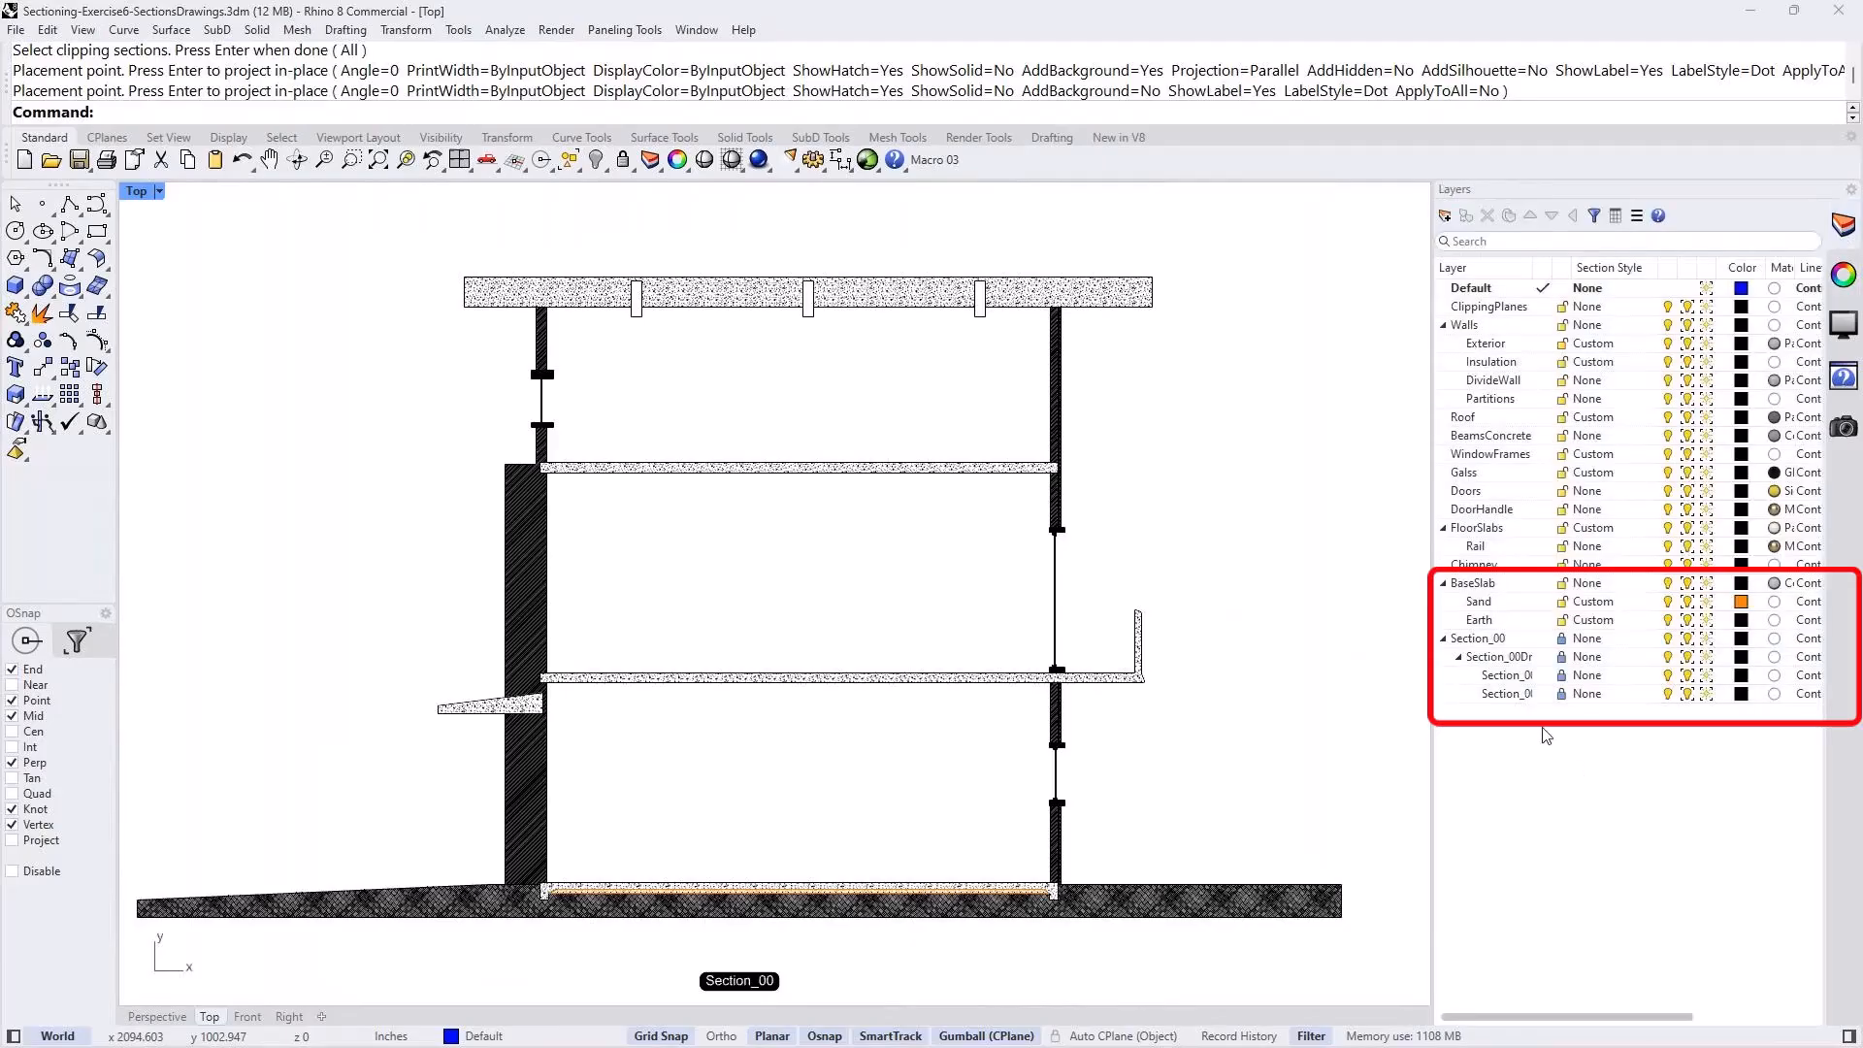
left_click(1442, 638)
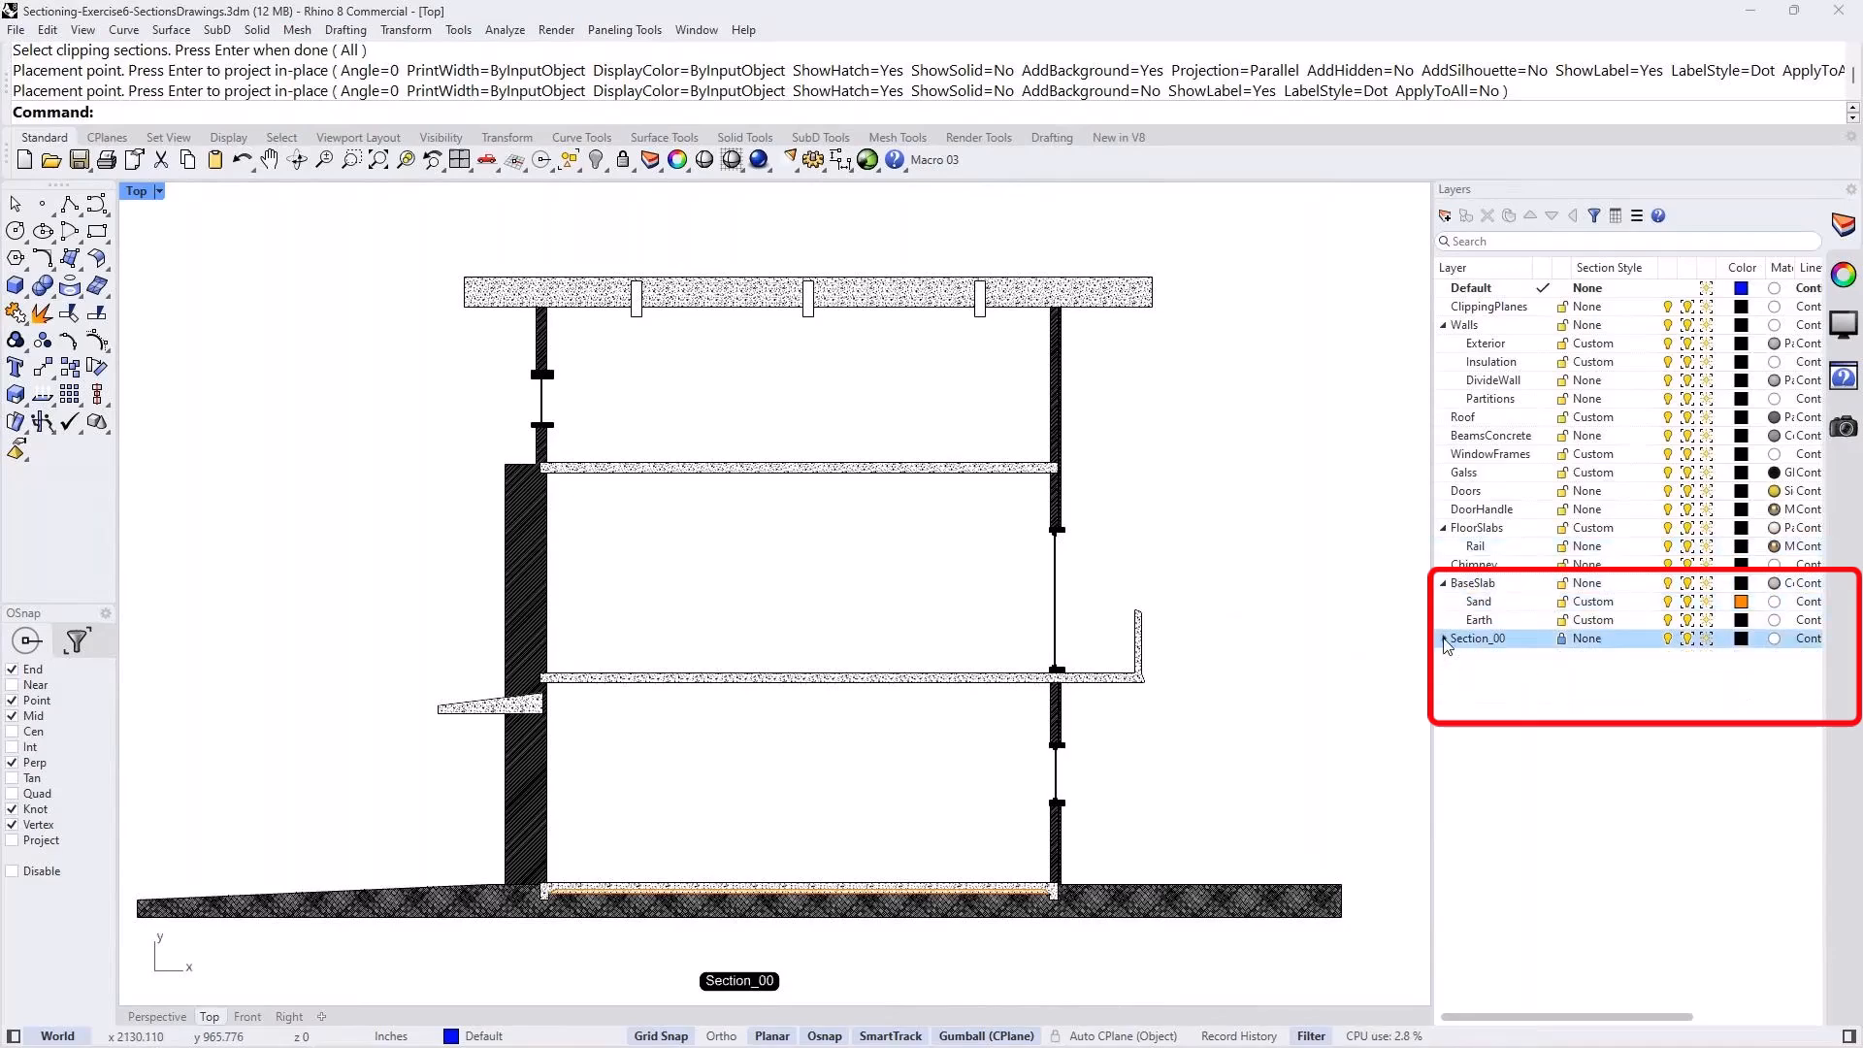
left_click(1442, 640)
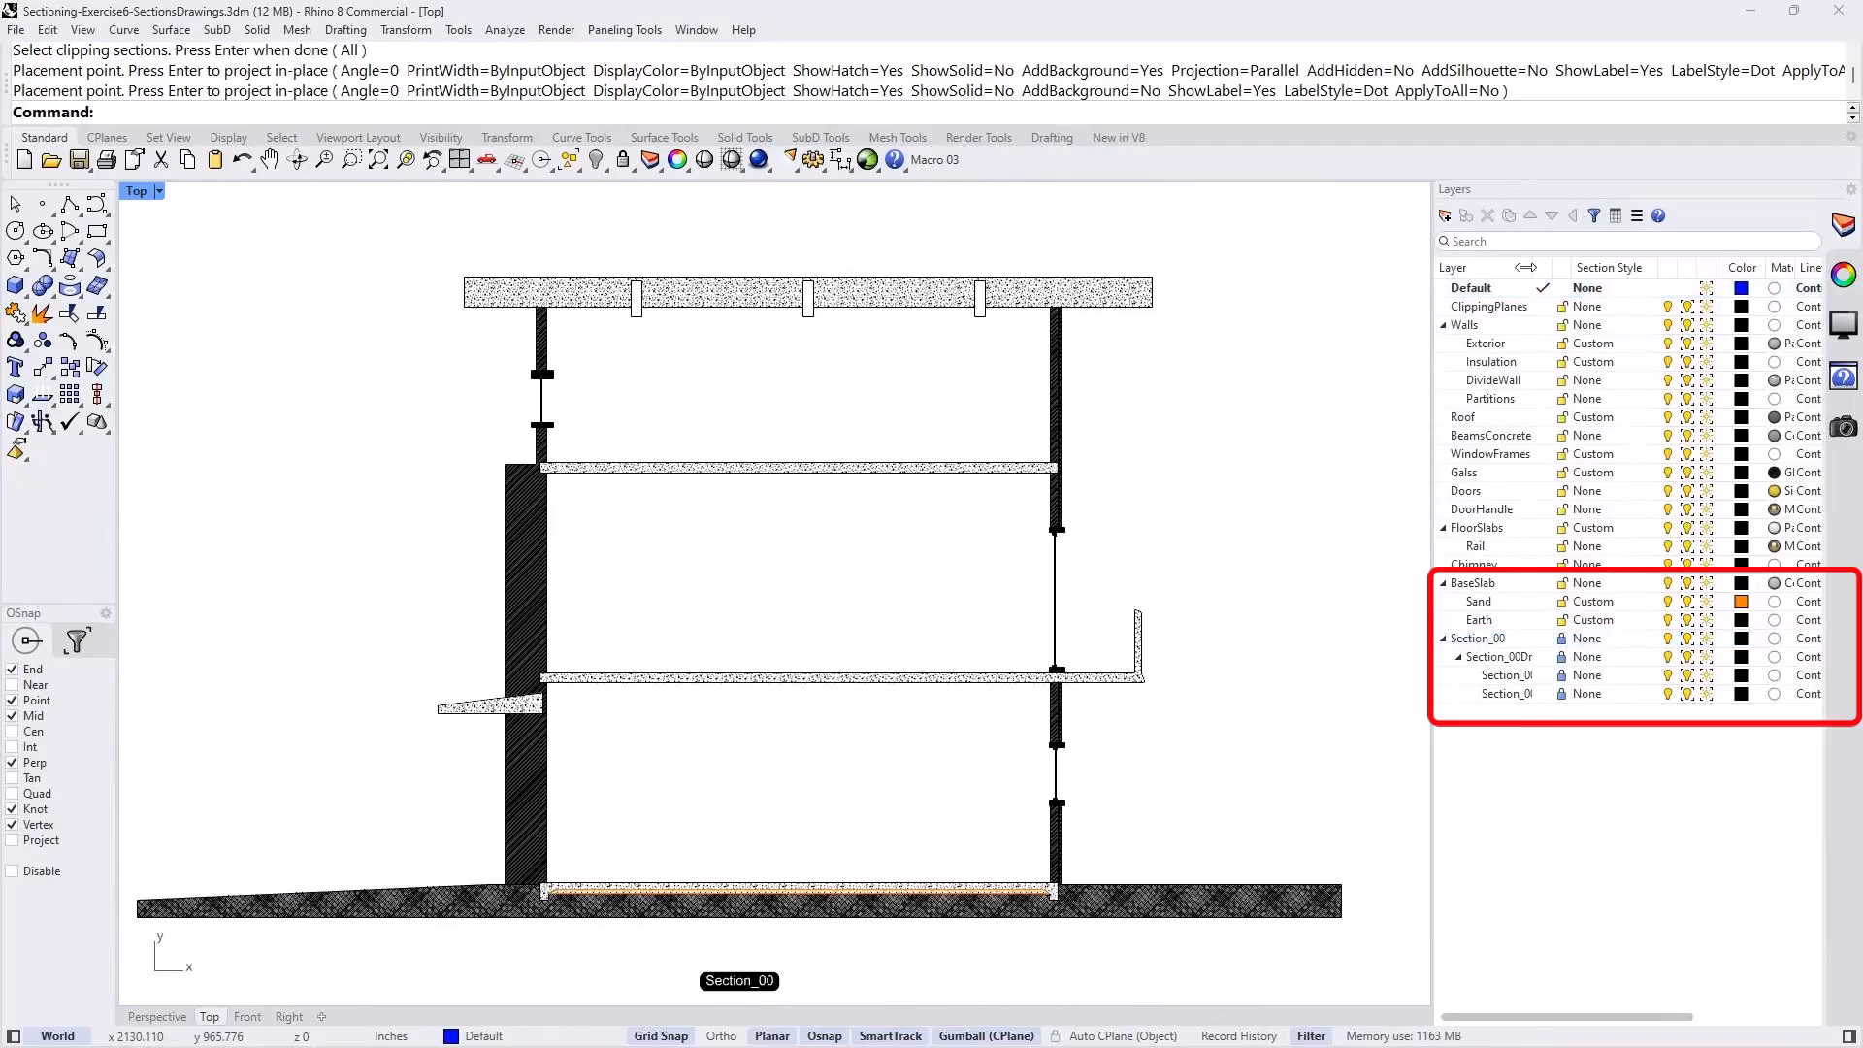
left_click_drag(1529, 267, 1584, 267)
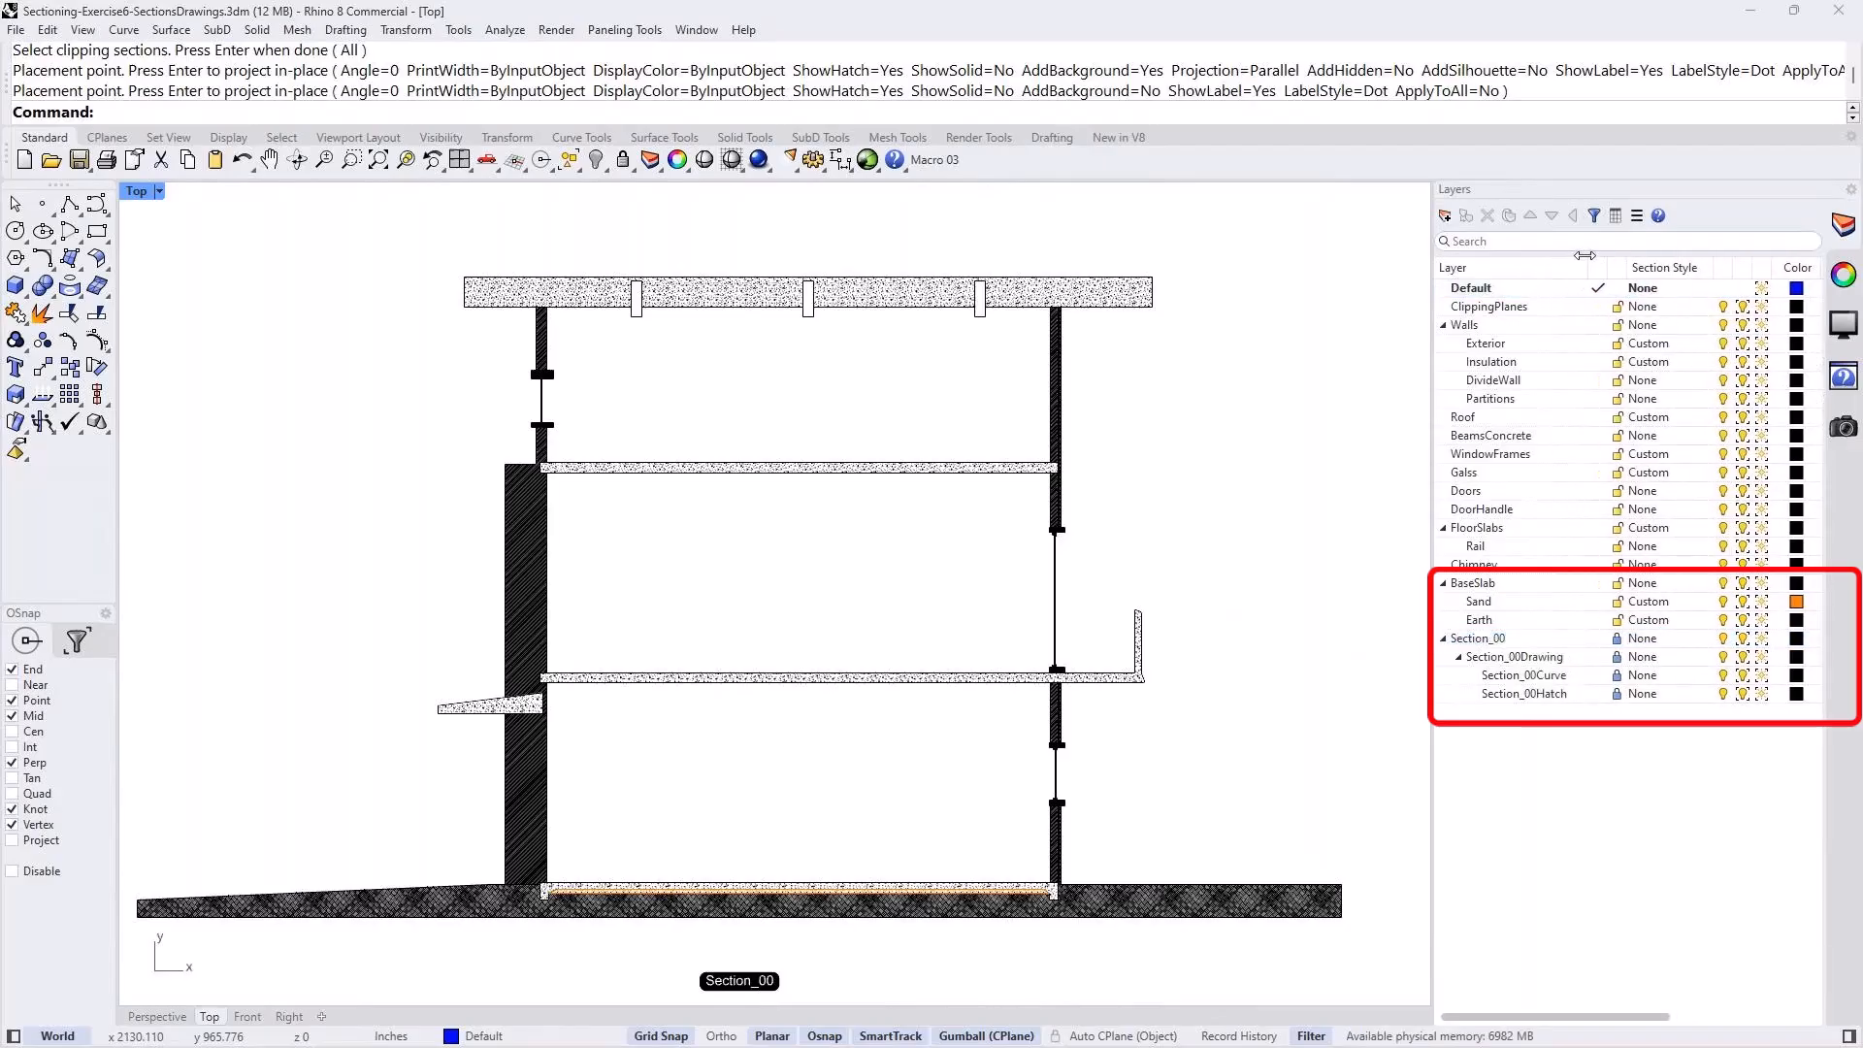
left_click(1500, 663)
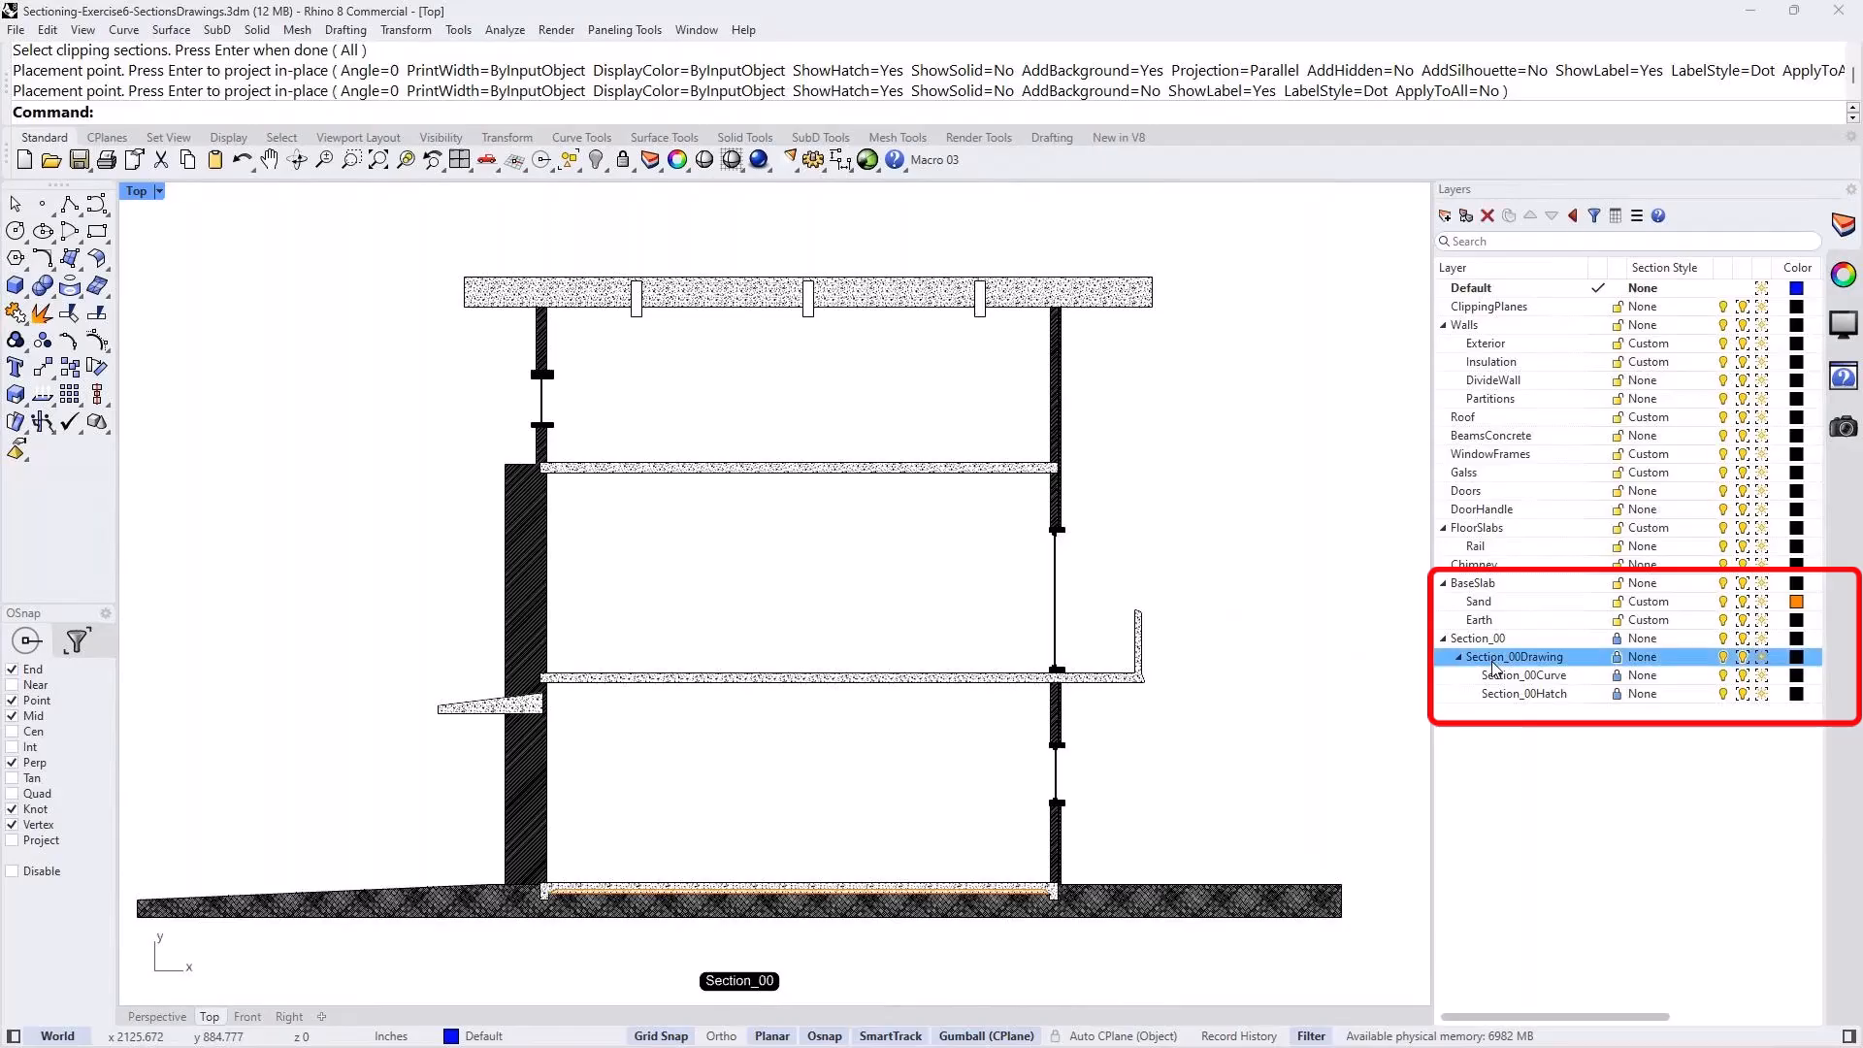
left_click(1525, 675)
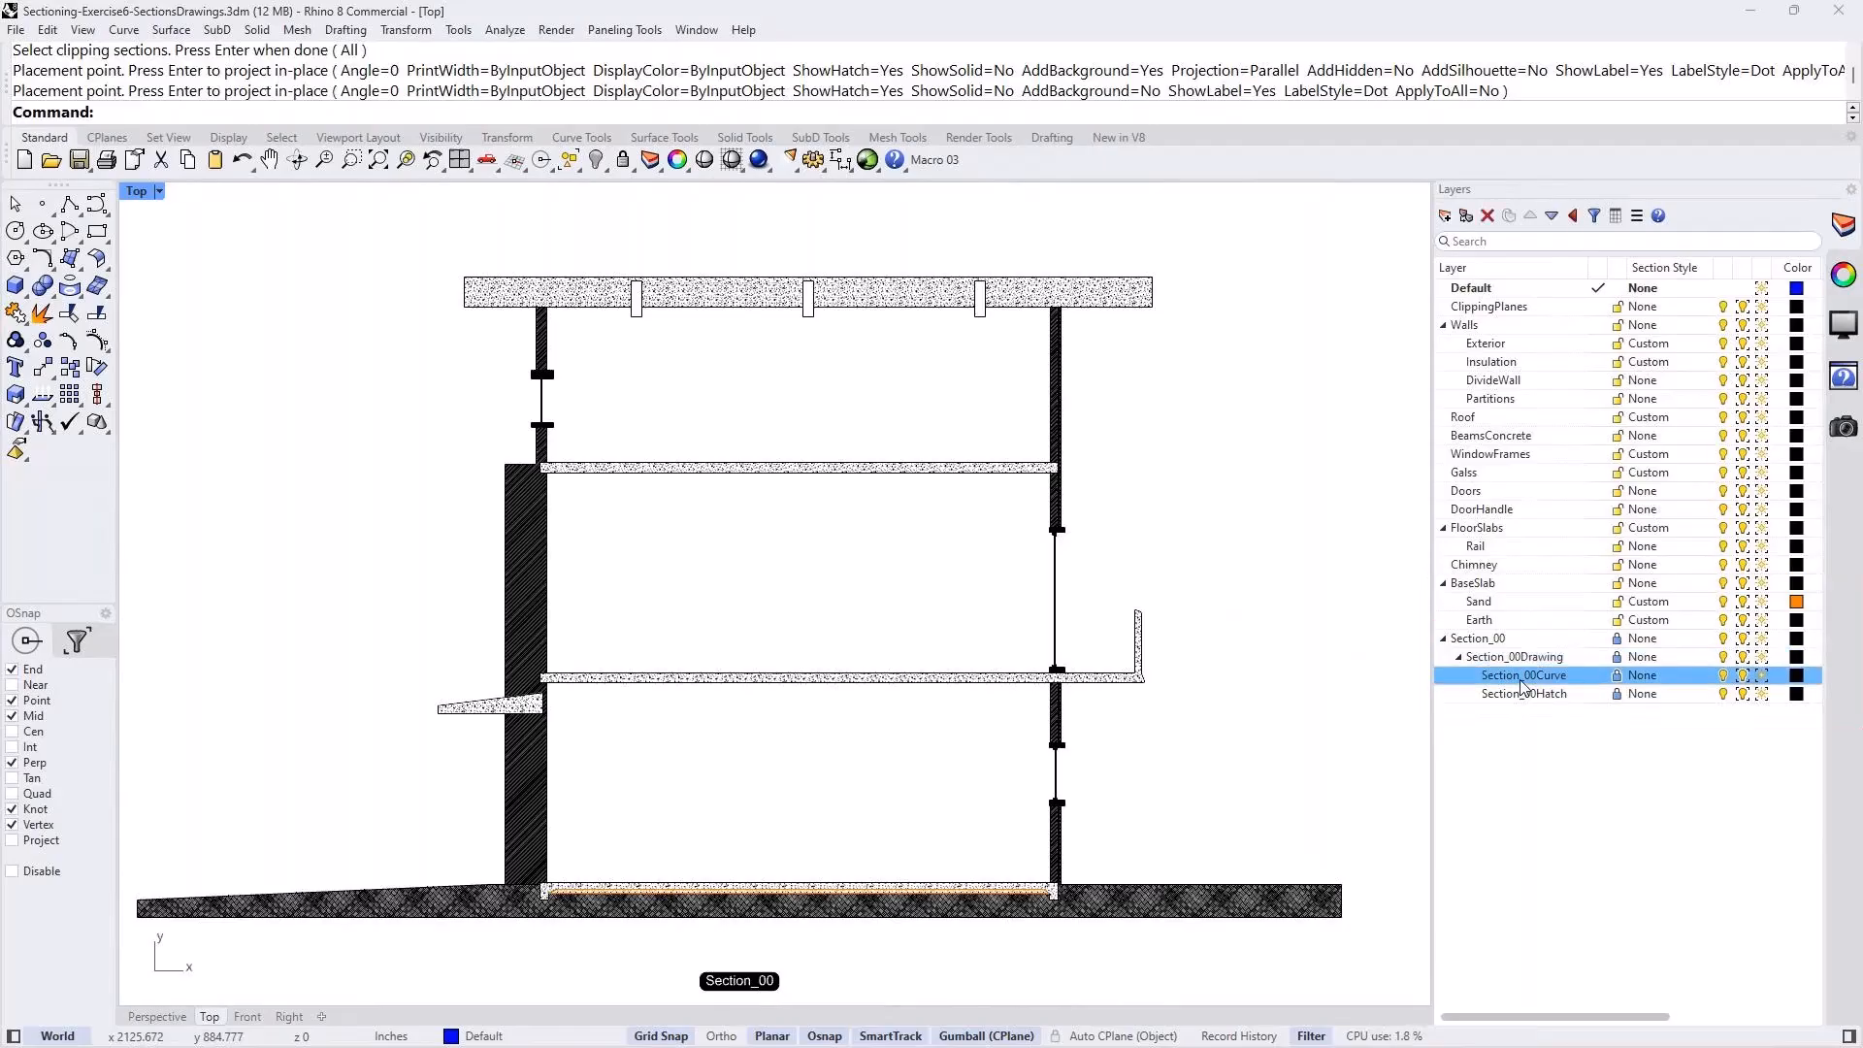
left_click(1531, 694)
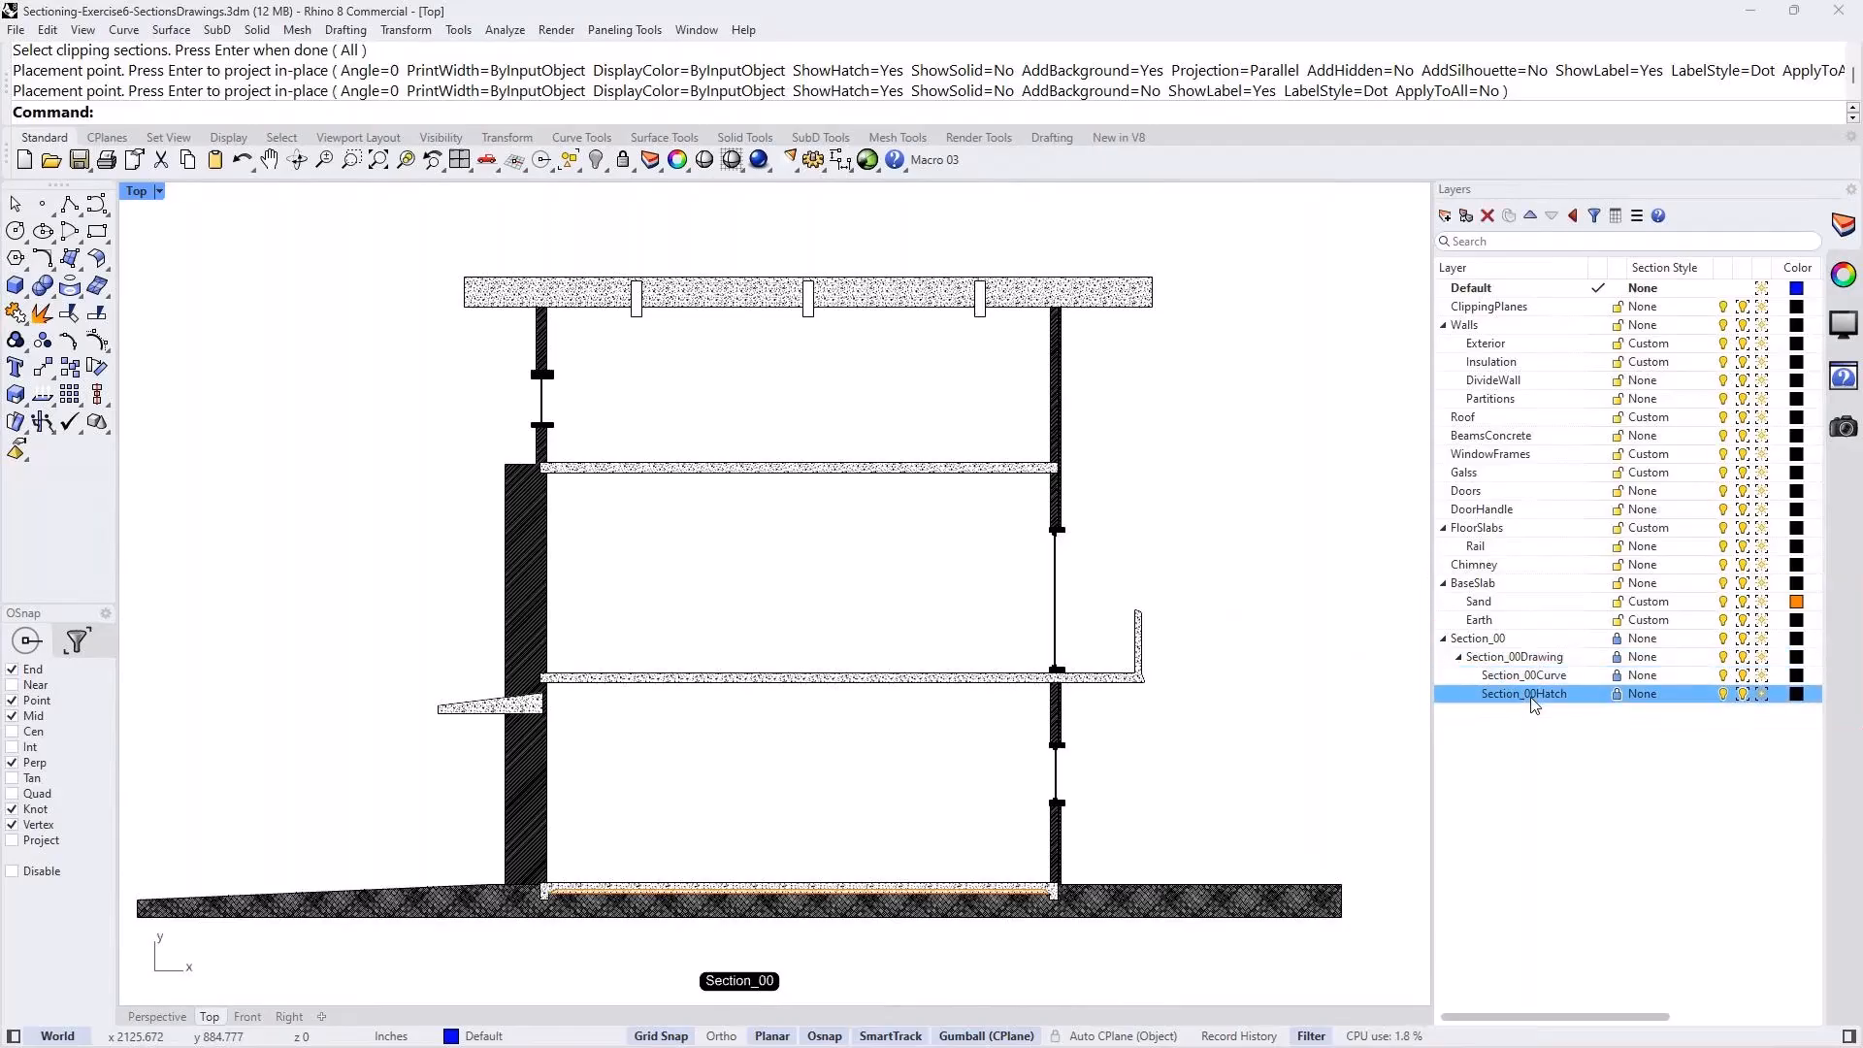
Turn the Section_00Hatch sublayer and the parent Section_00 layer off and back on to compare the drawing with and without them.
left_click(1723, 694)
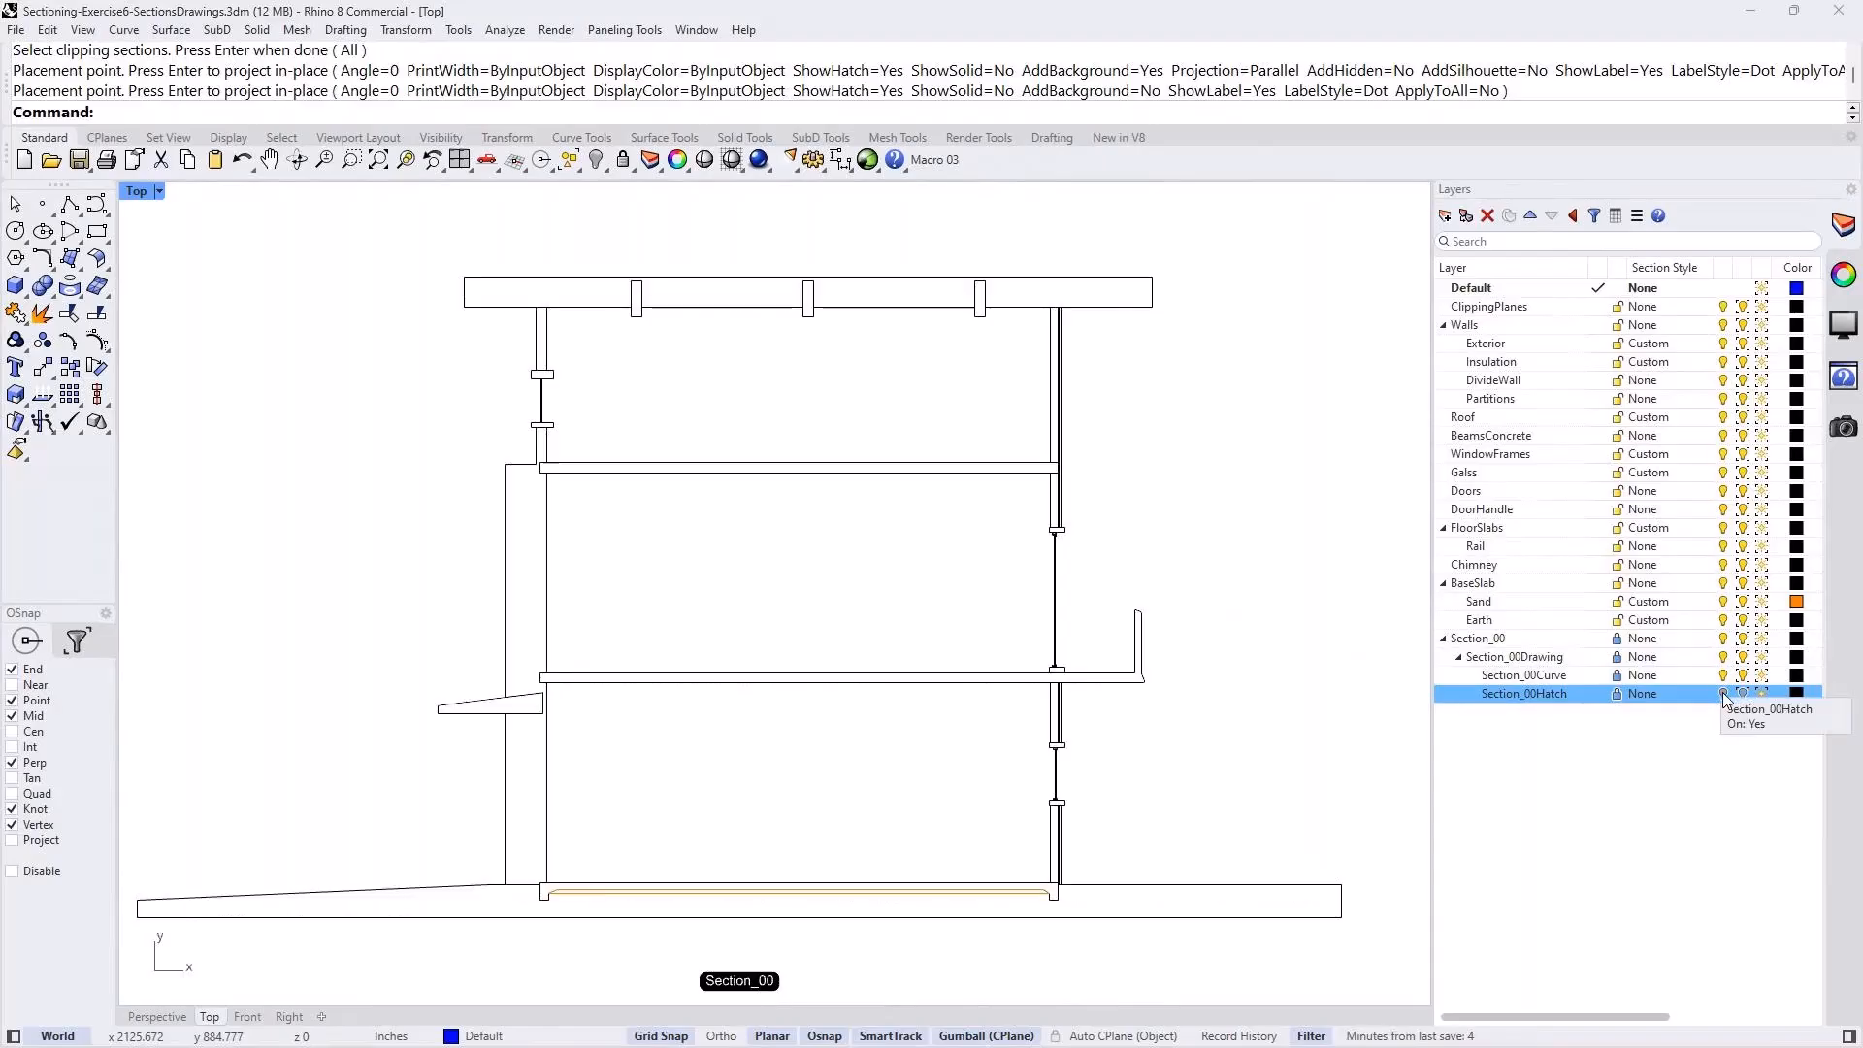
left_click(1723, 695)
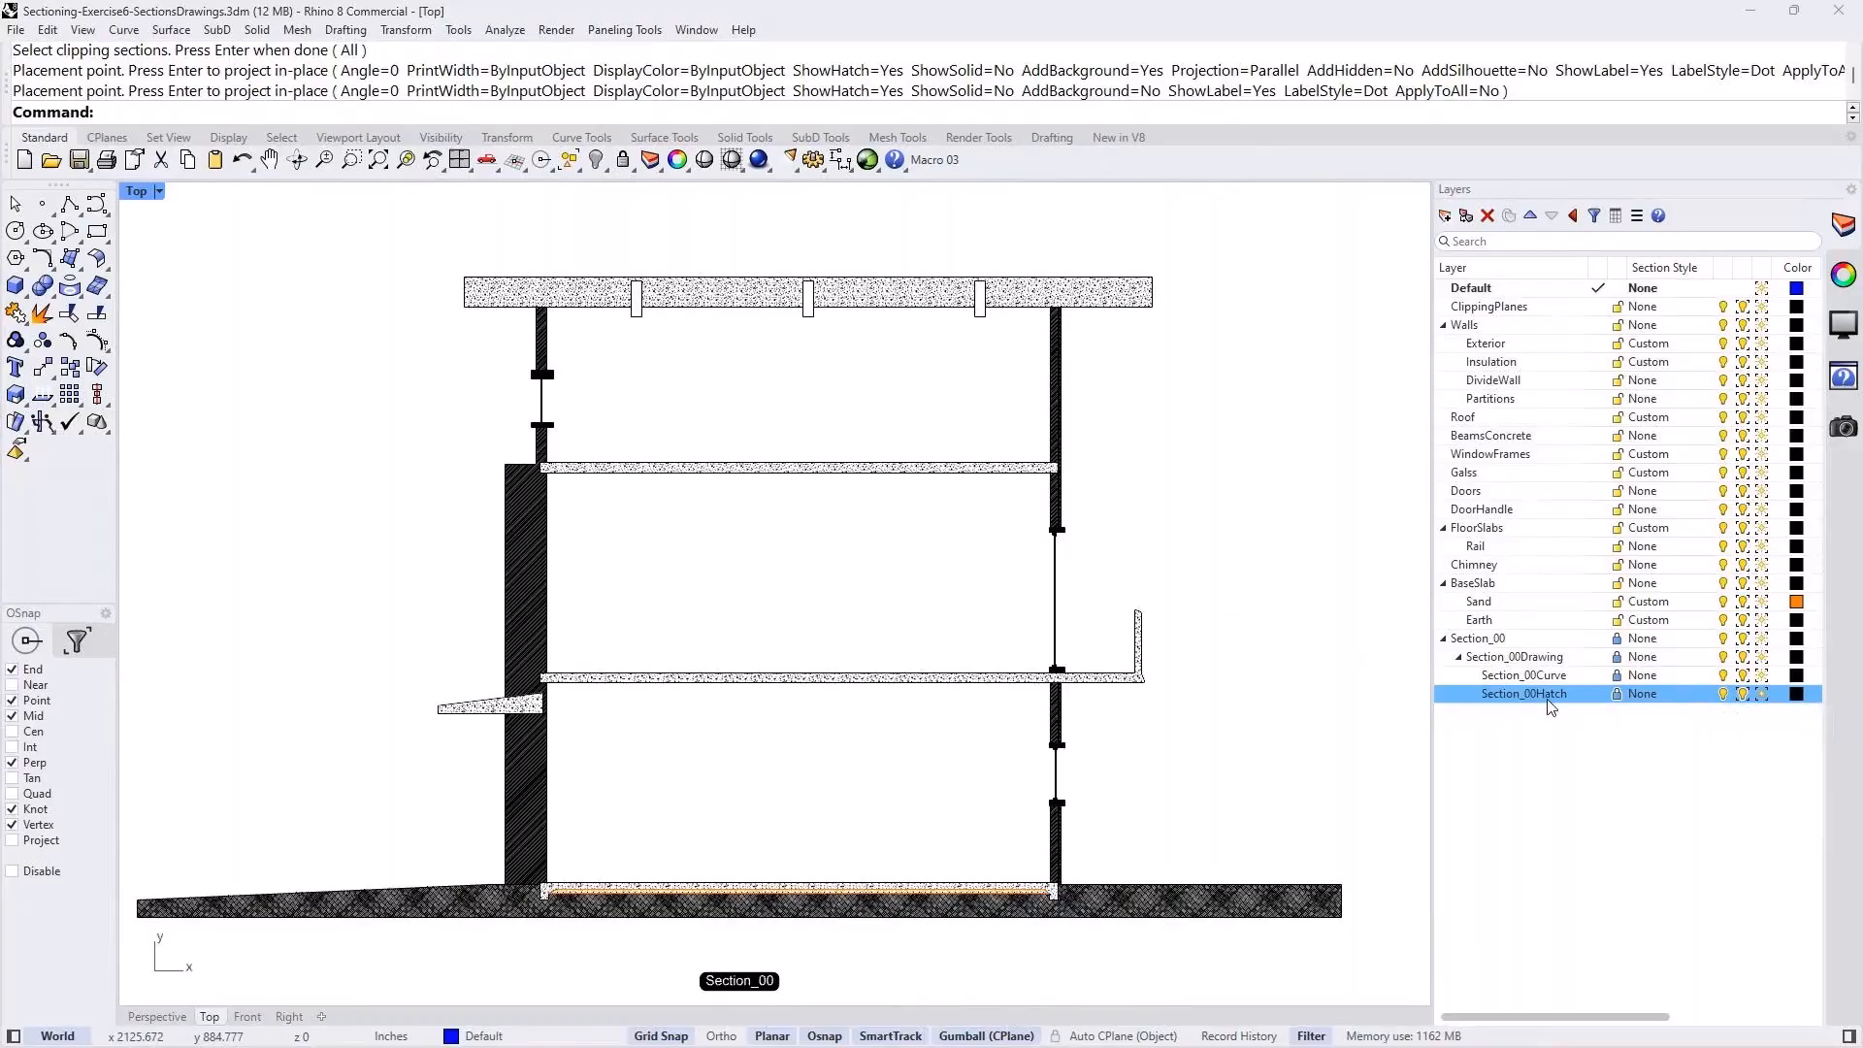
left_click(1725, 640)
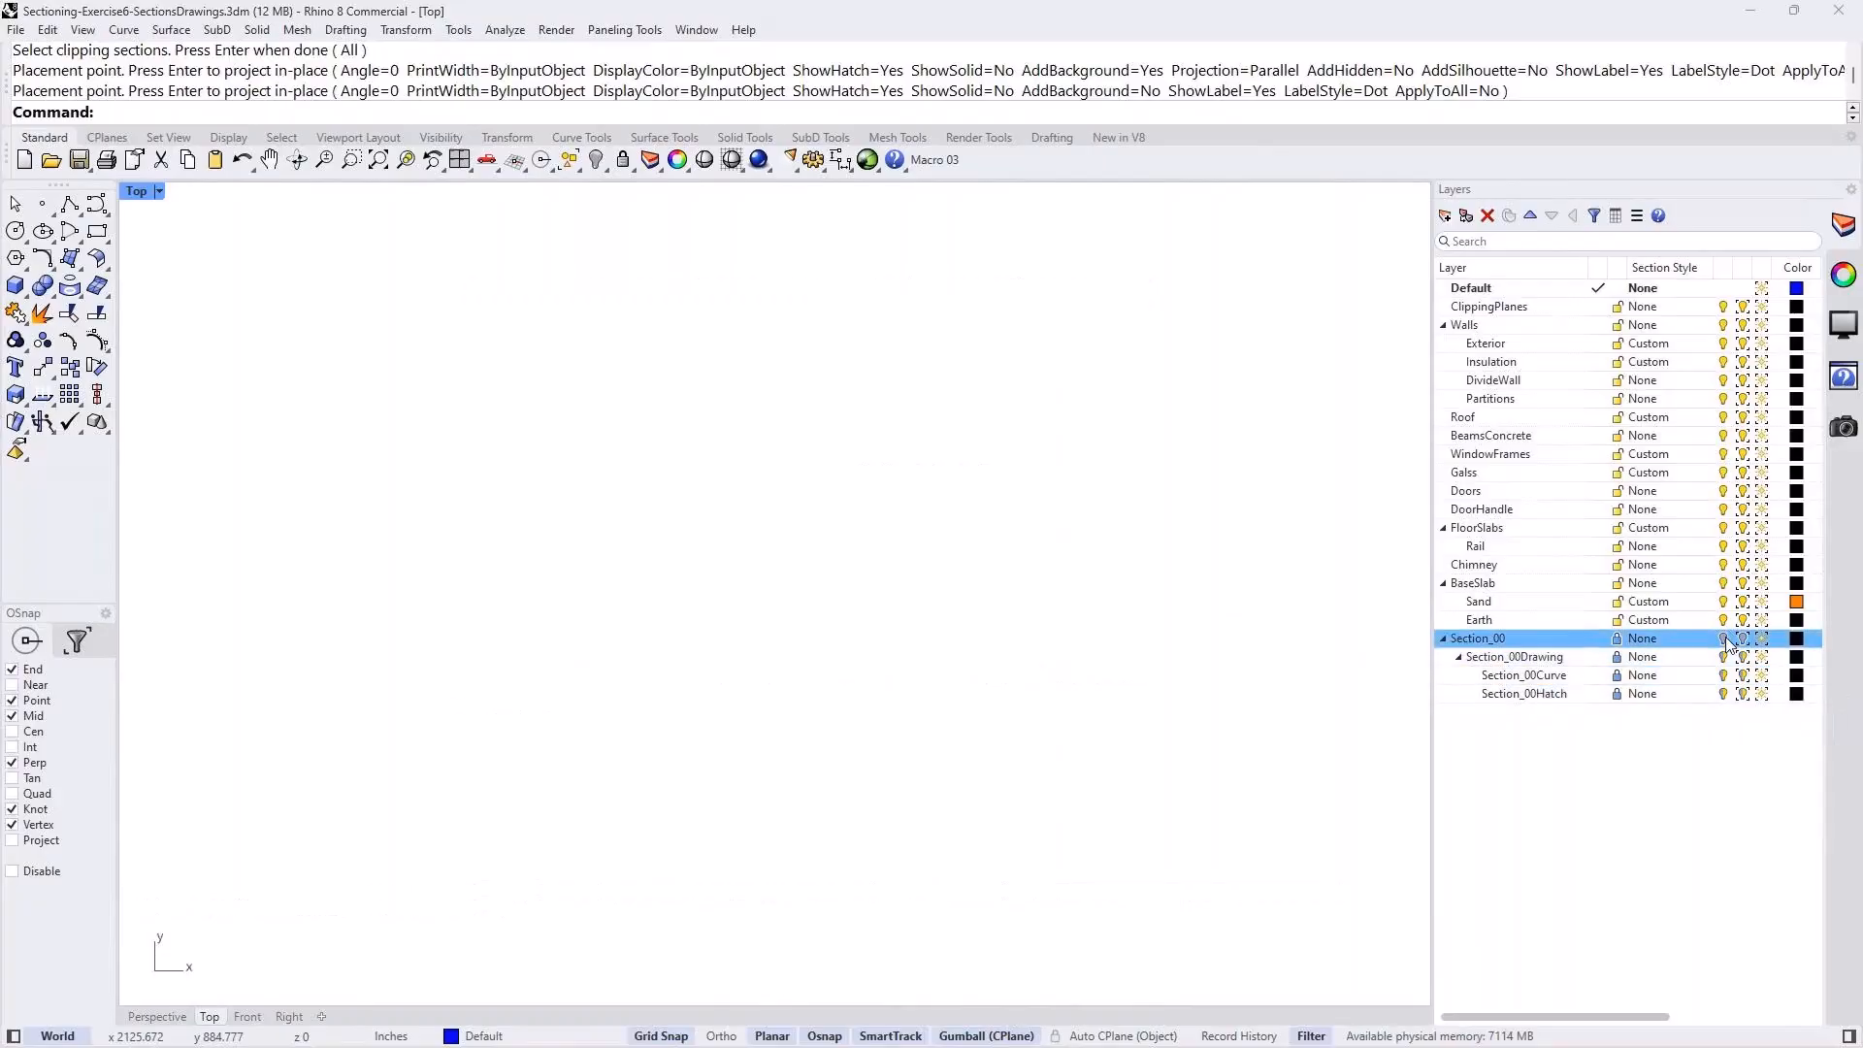
left_click(1725, 640)
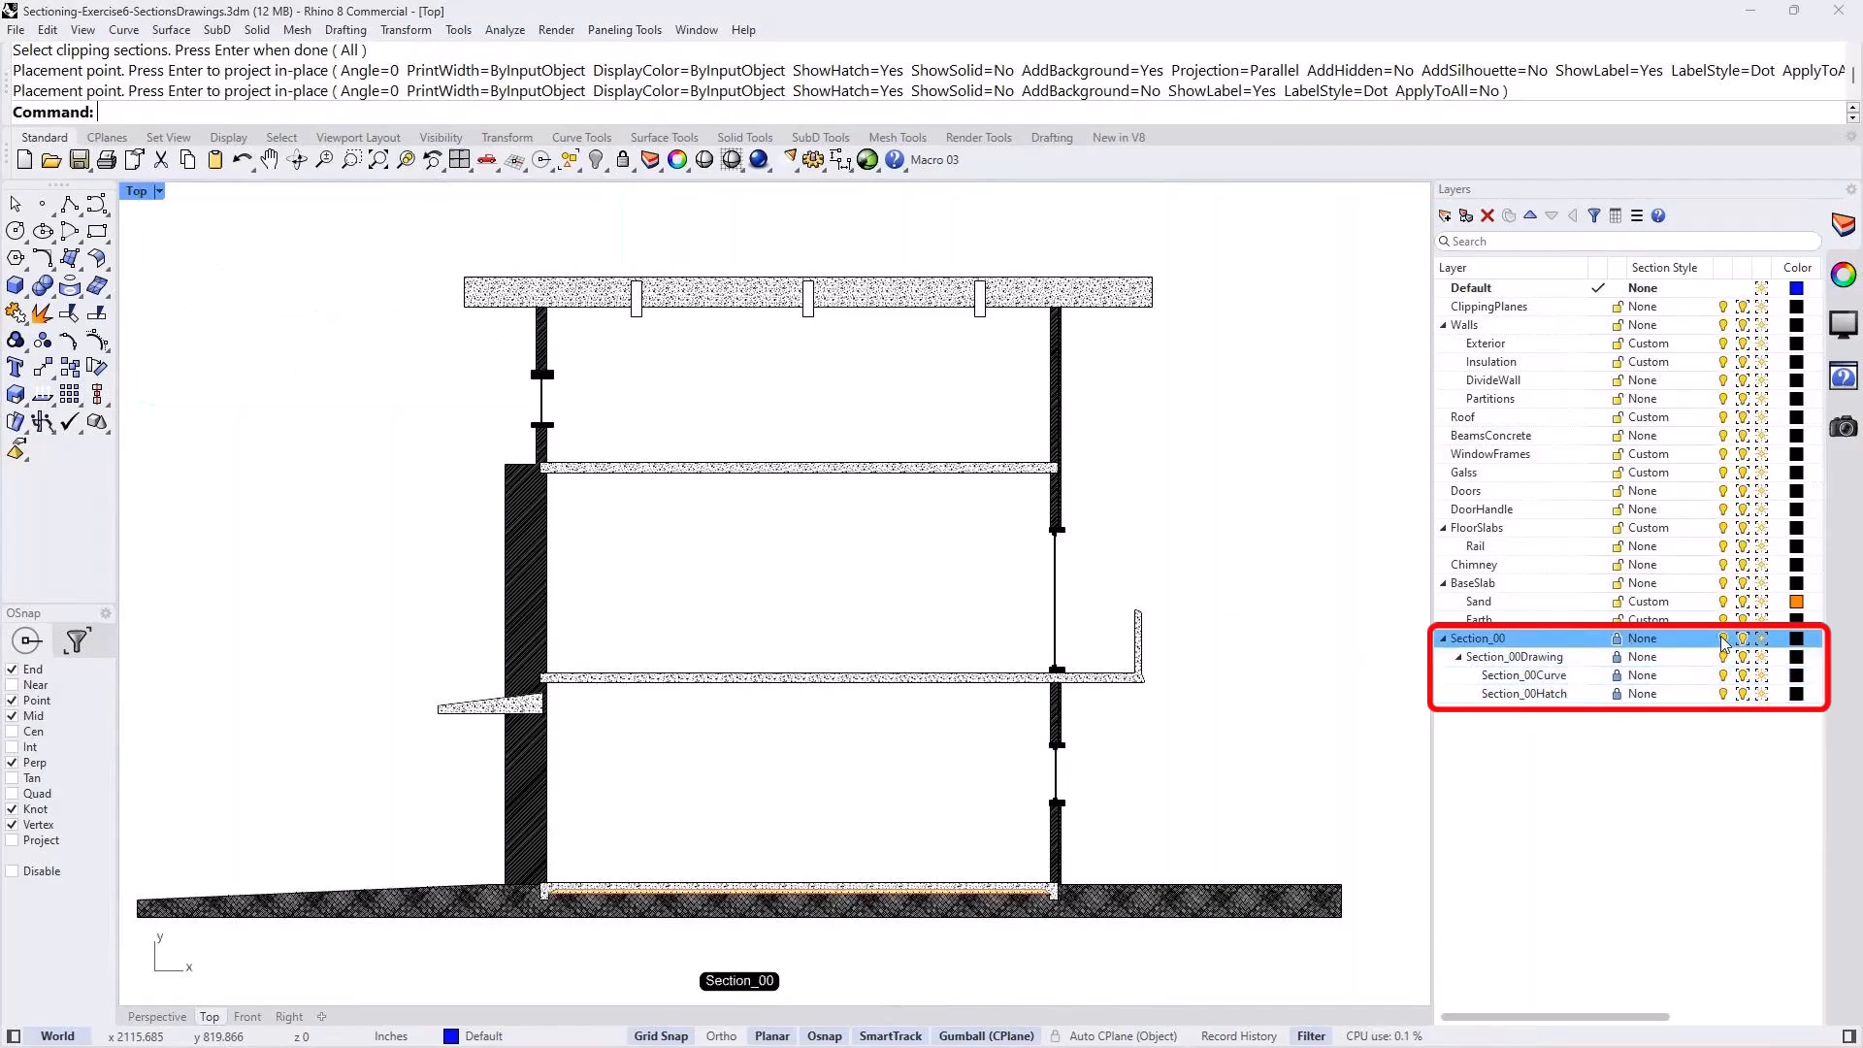
left_click(1723, 695)
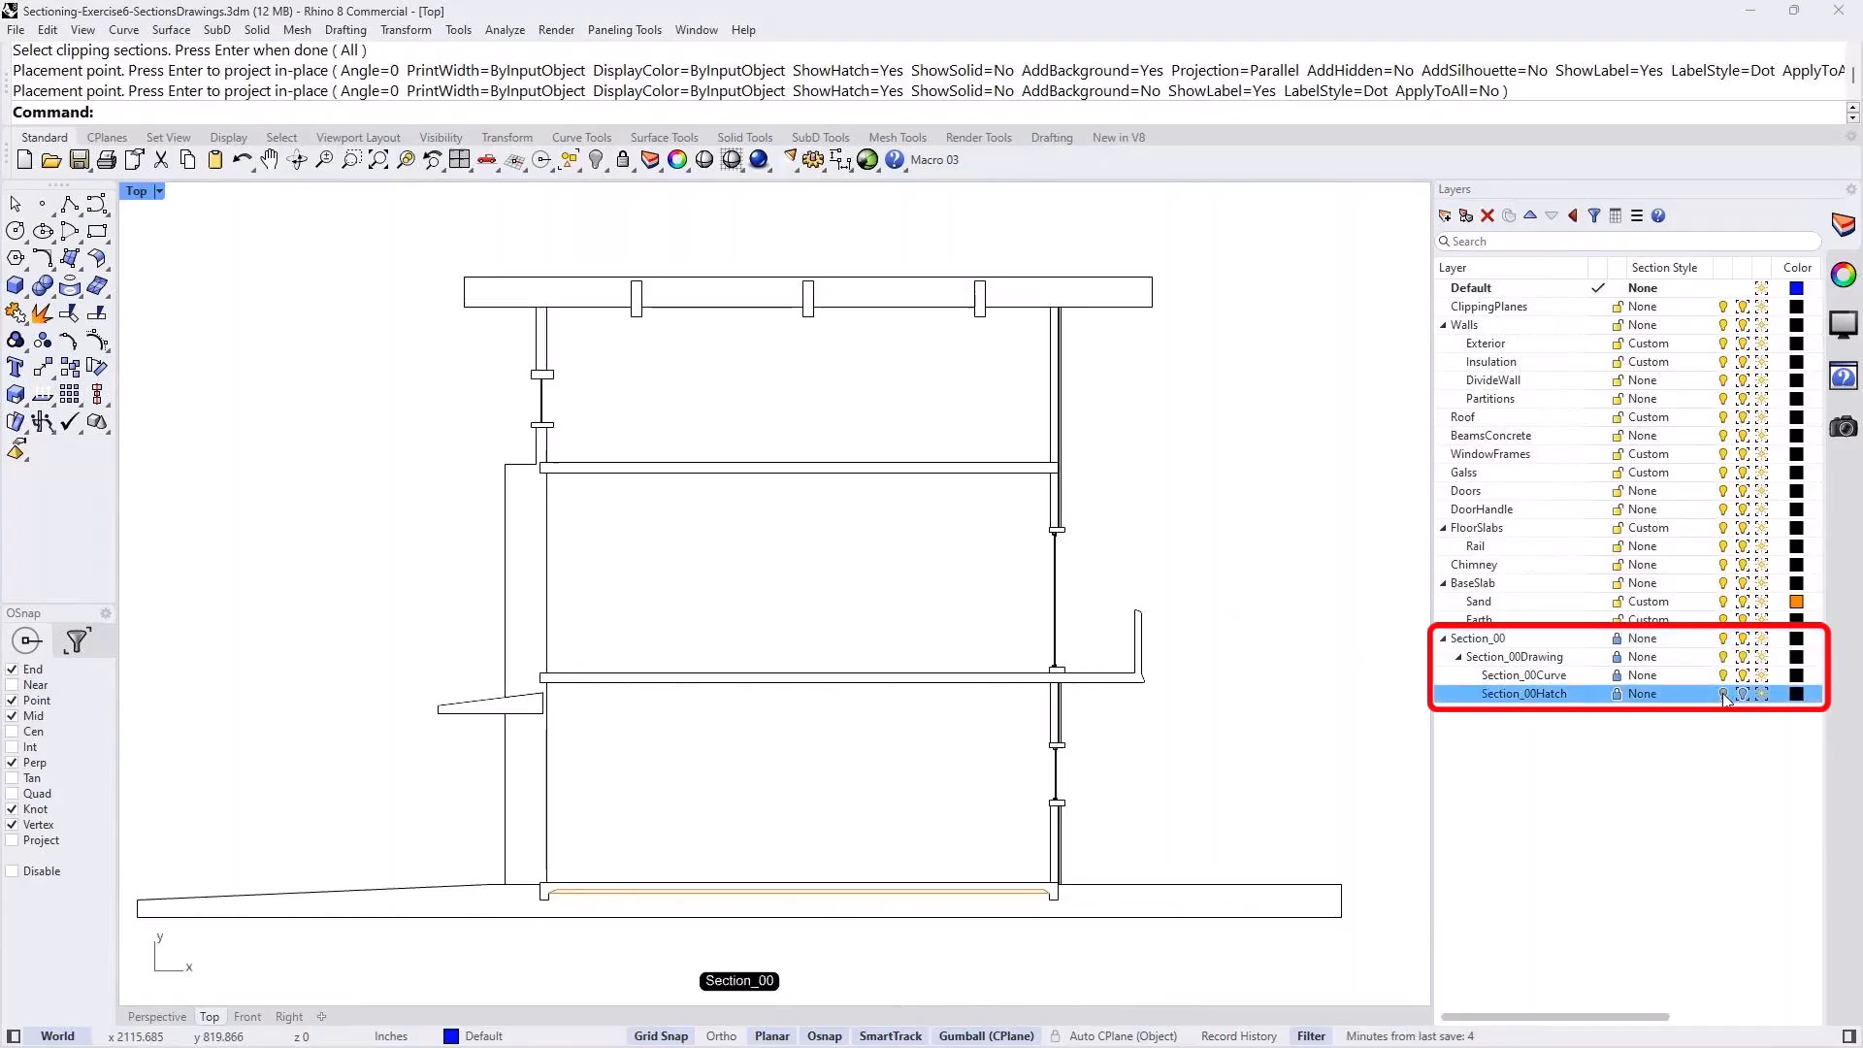
left_click(1723, 695)
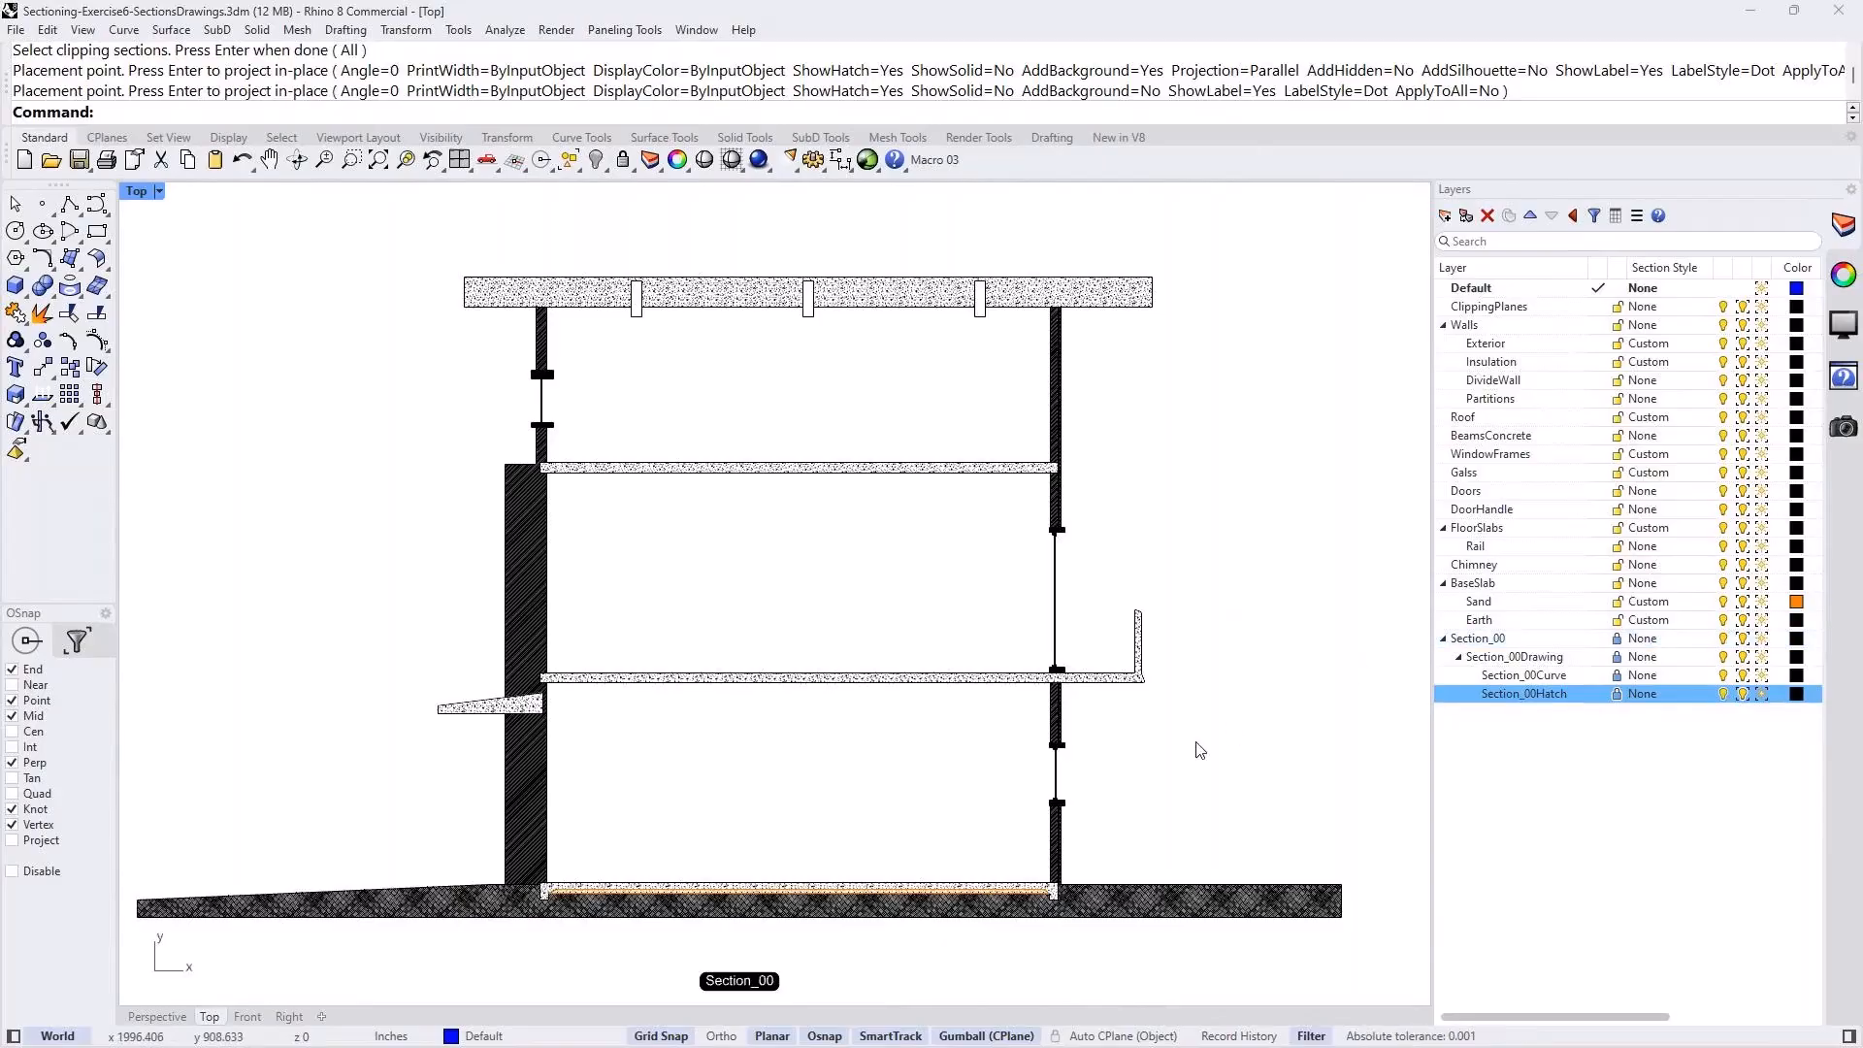
Restore the four-viewport layout and move the Section_00 clipping plane in Perspective so that it cuts through the staircase.
double_click(136, 193)
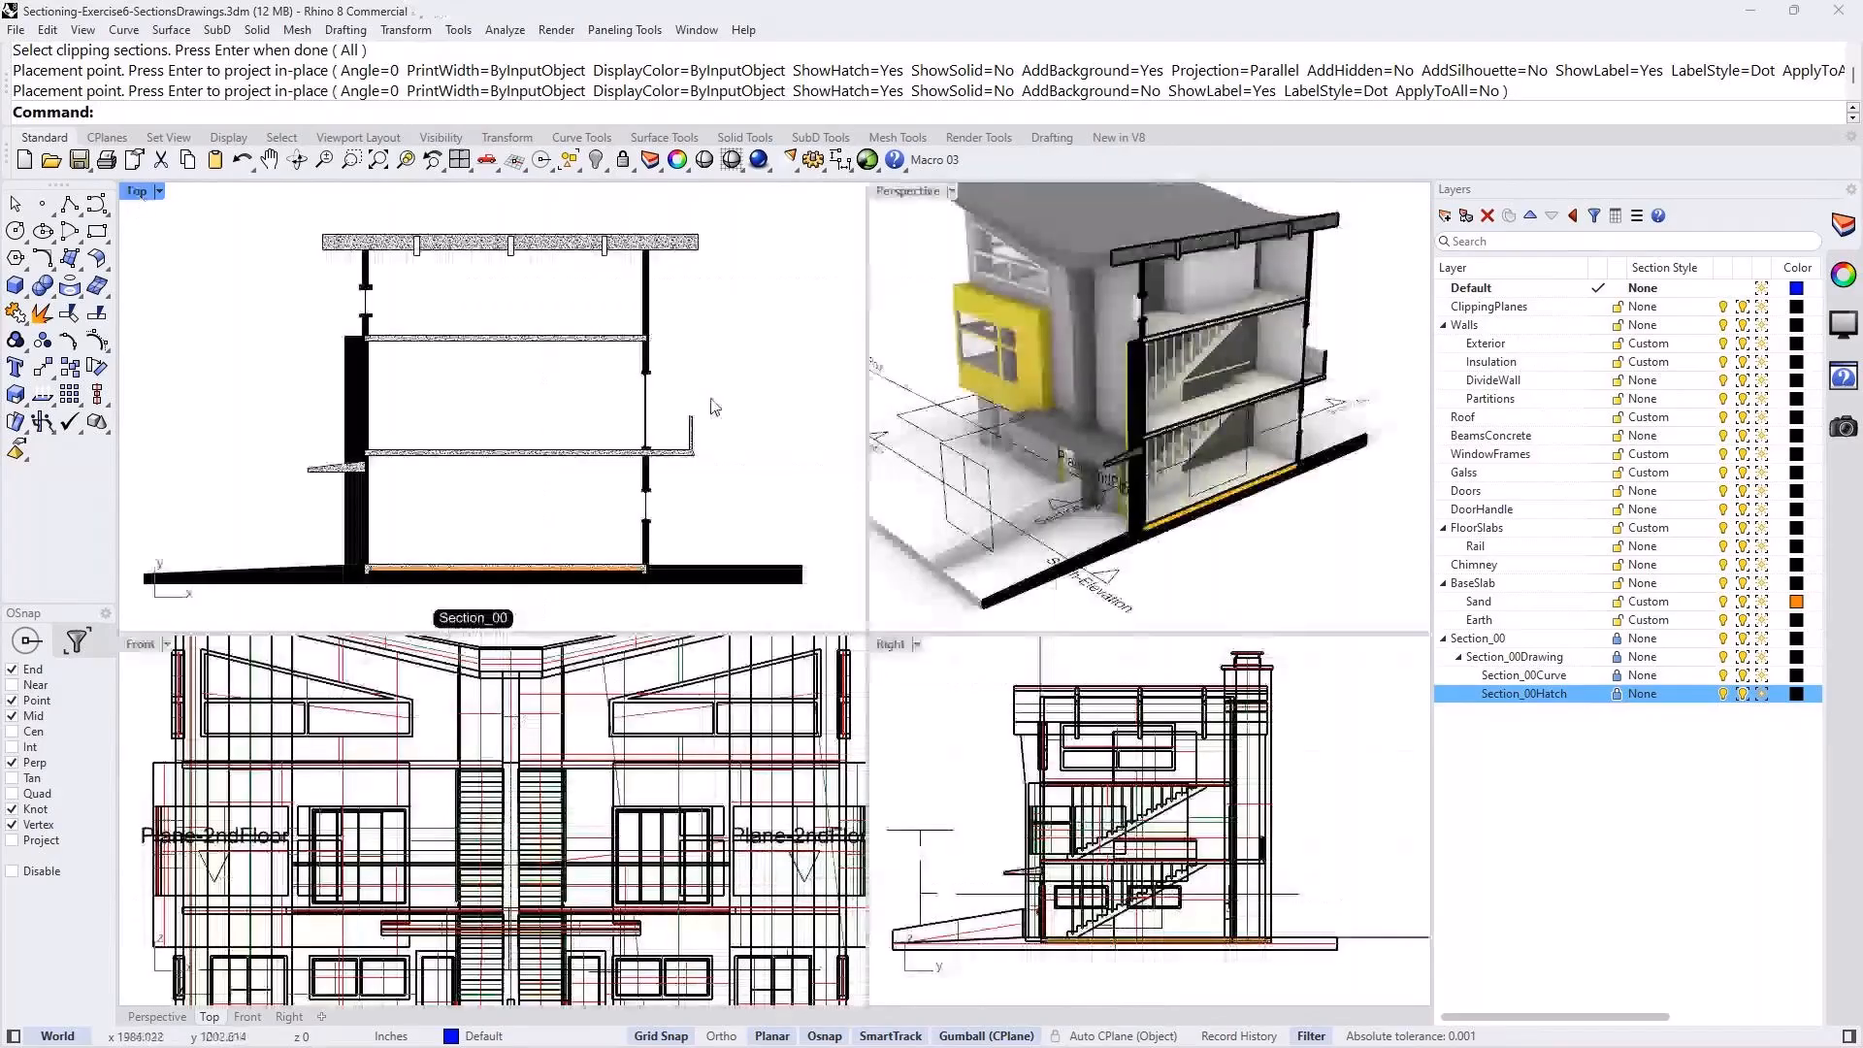
left_click(1324, 417)
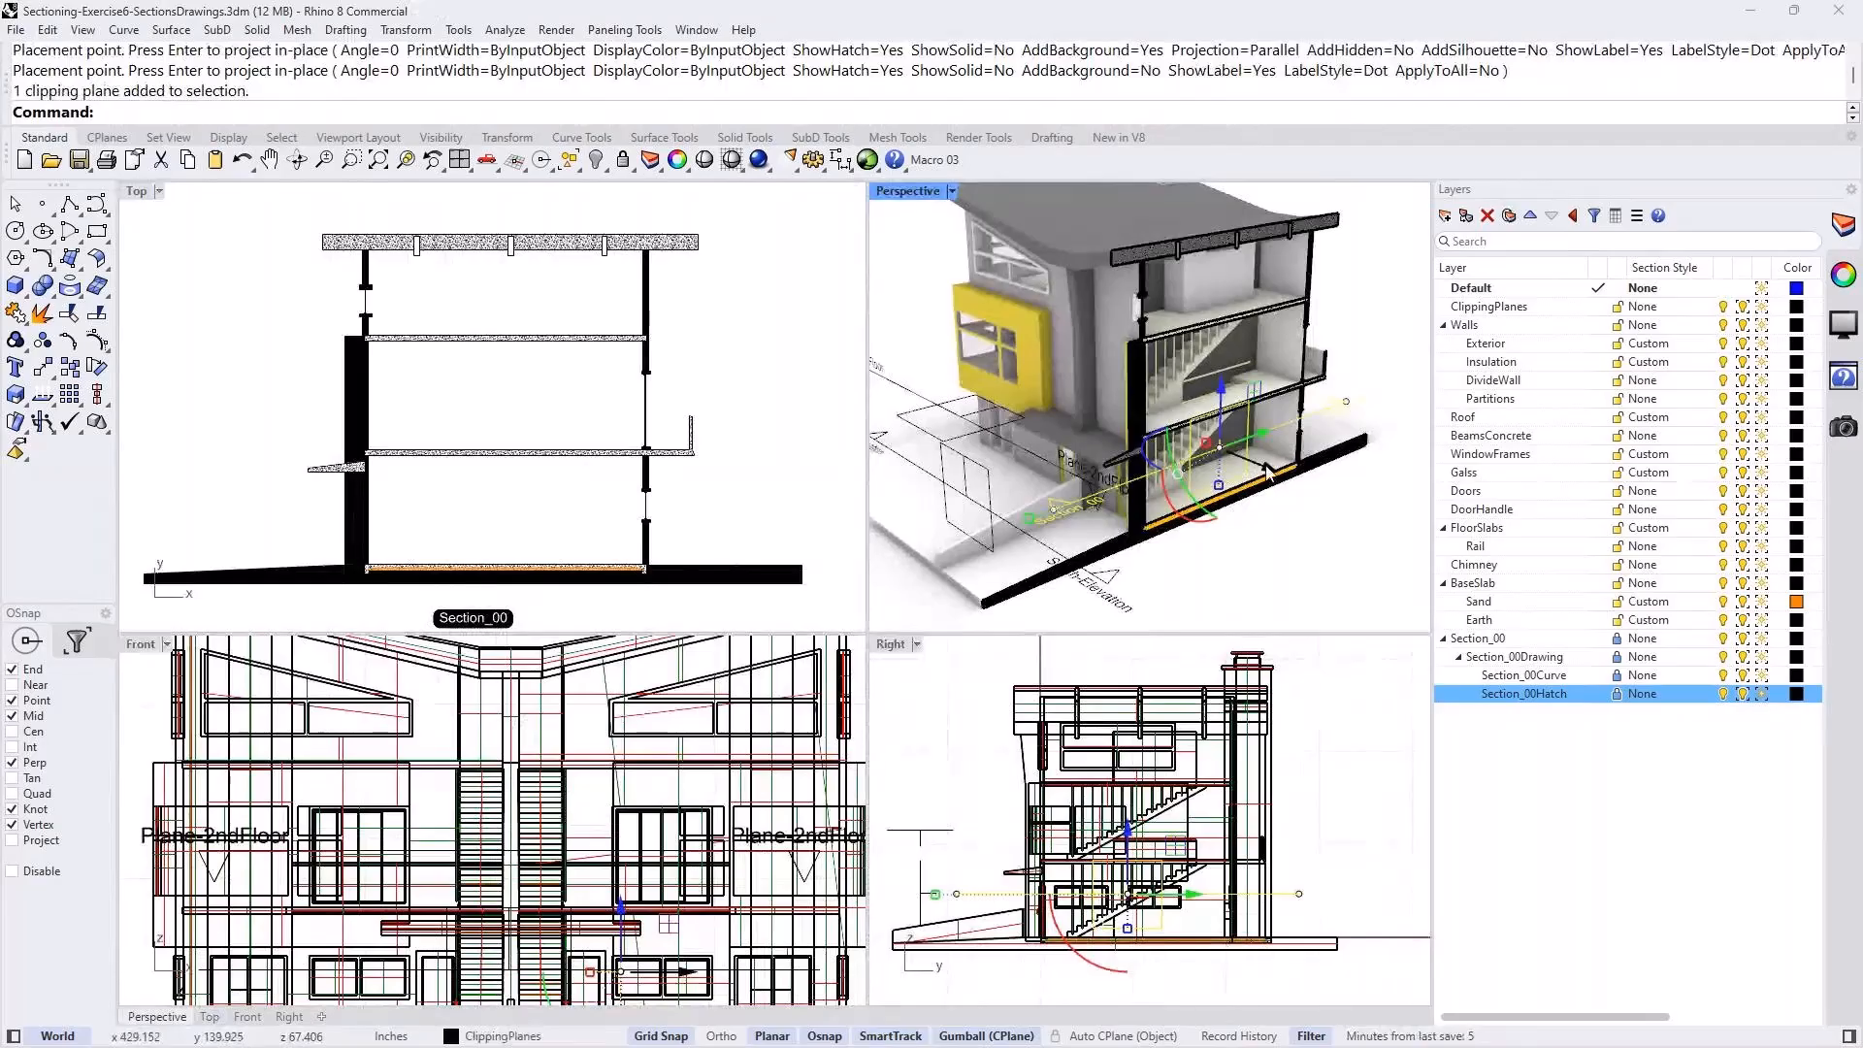
left_click_drag(1267, 472, 1237, 460)
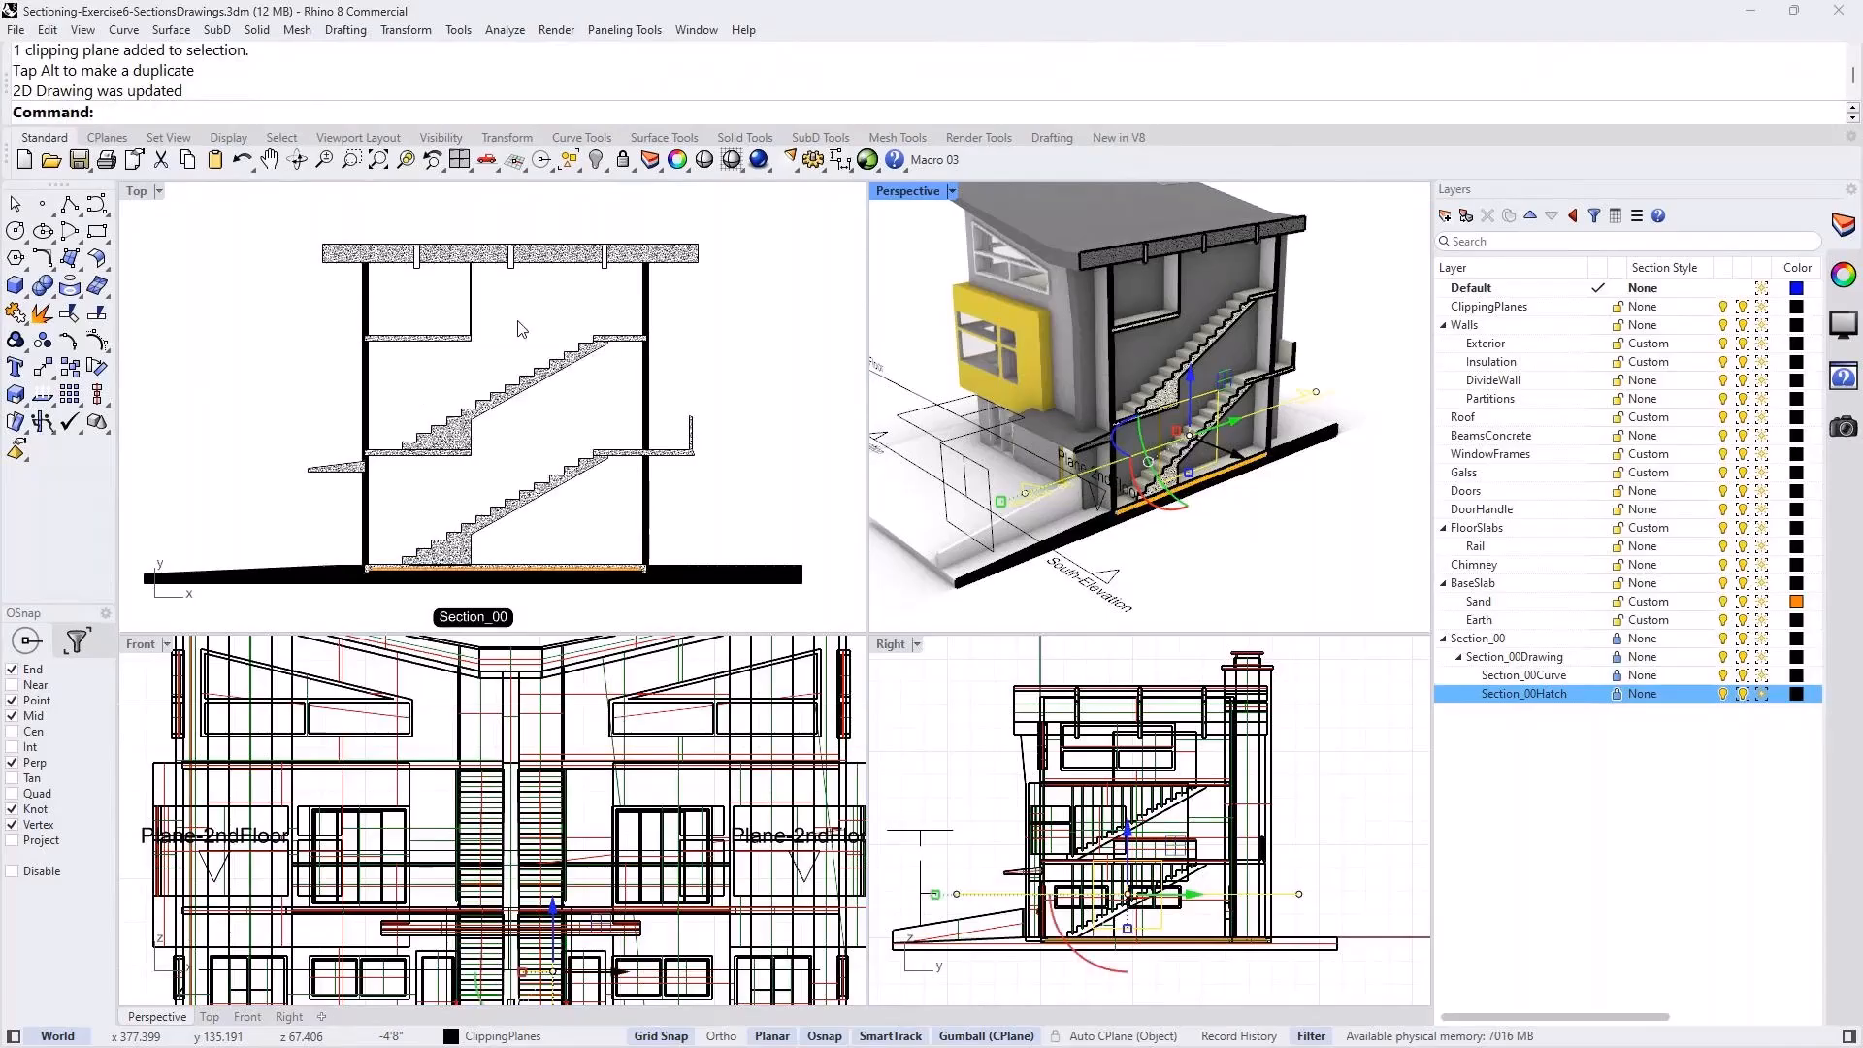
Examine the updated Section_00 drawing in the maximized Top viewport, up close at the base slab and exterior wall corner.
double_click(137, 192)
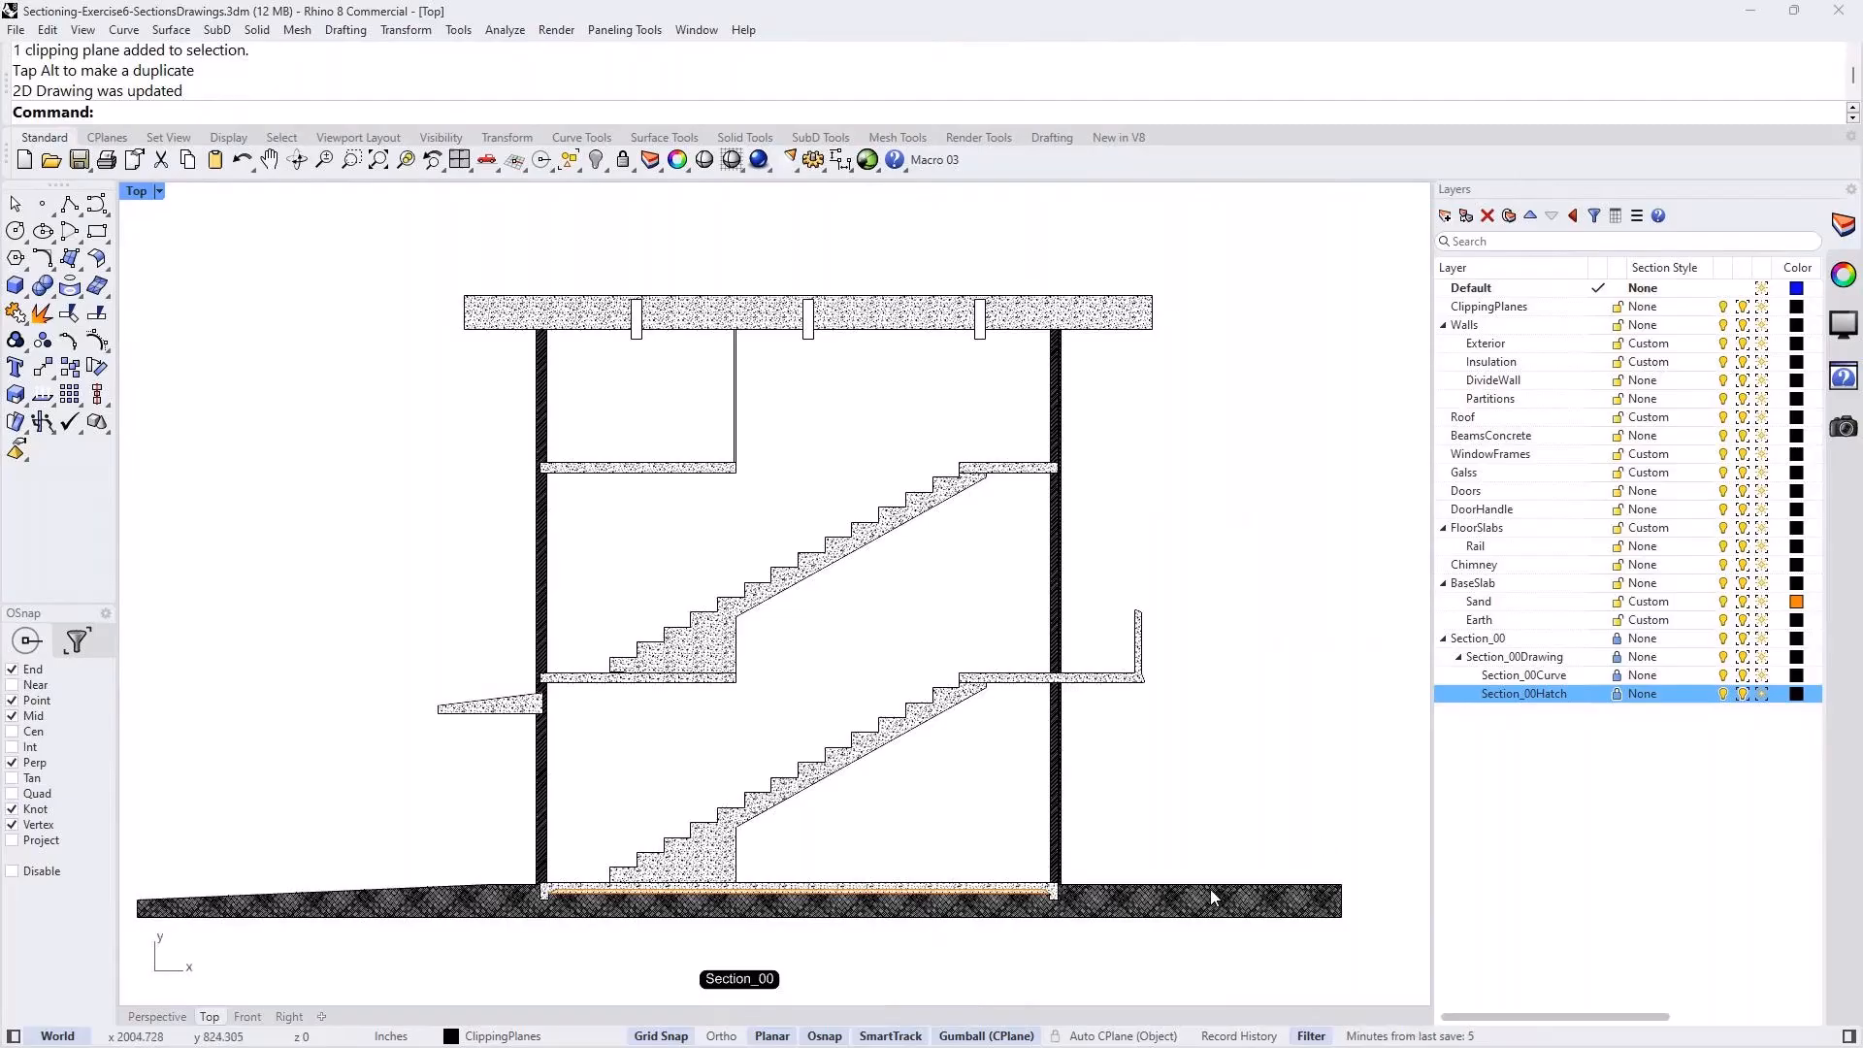
scroll(1049, 922, "up", 8)
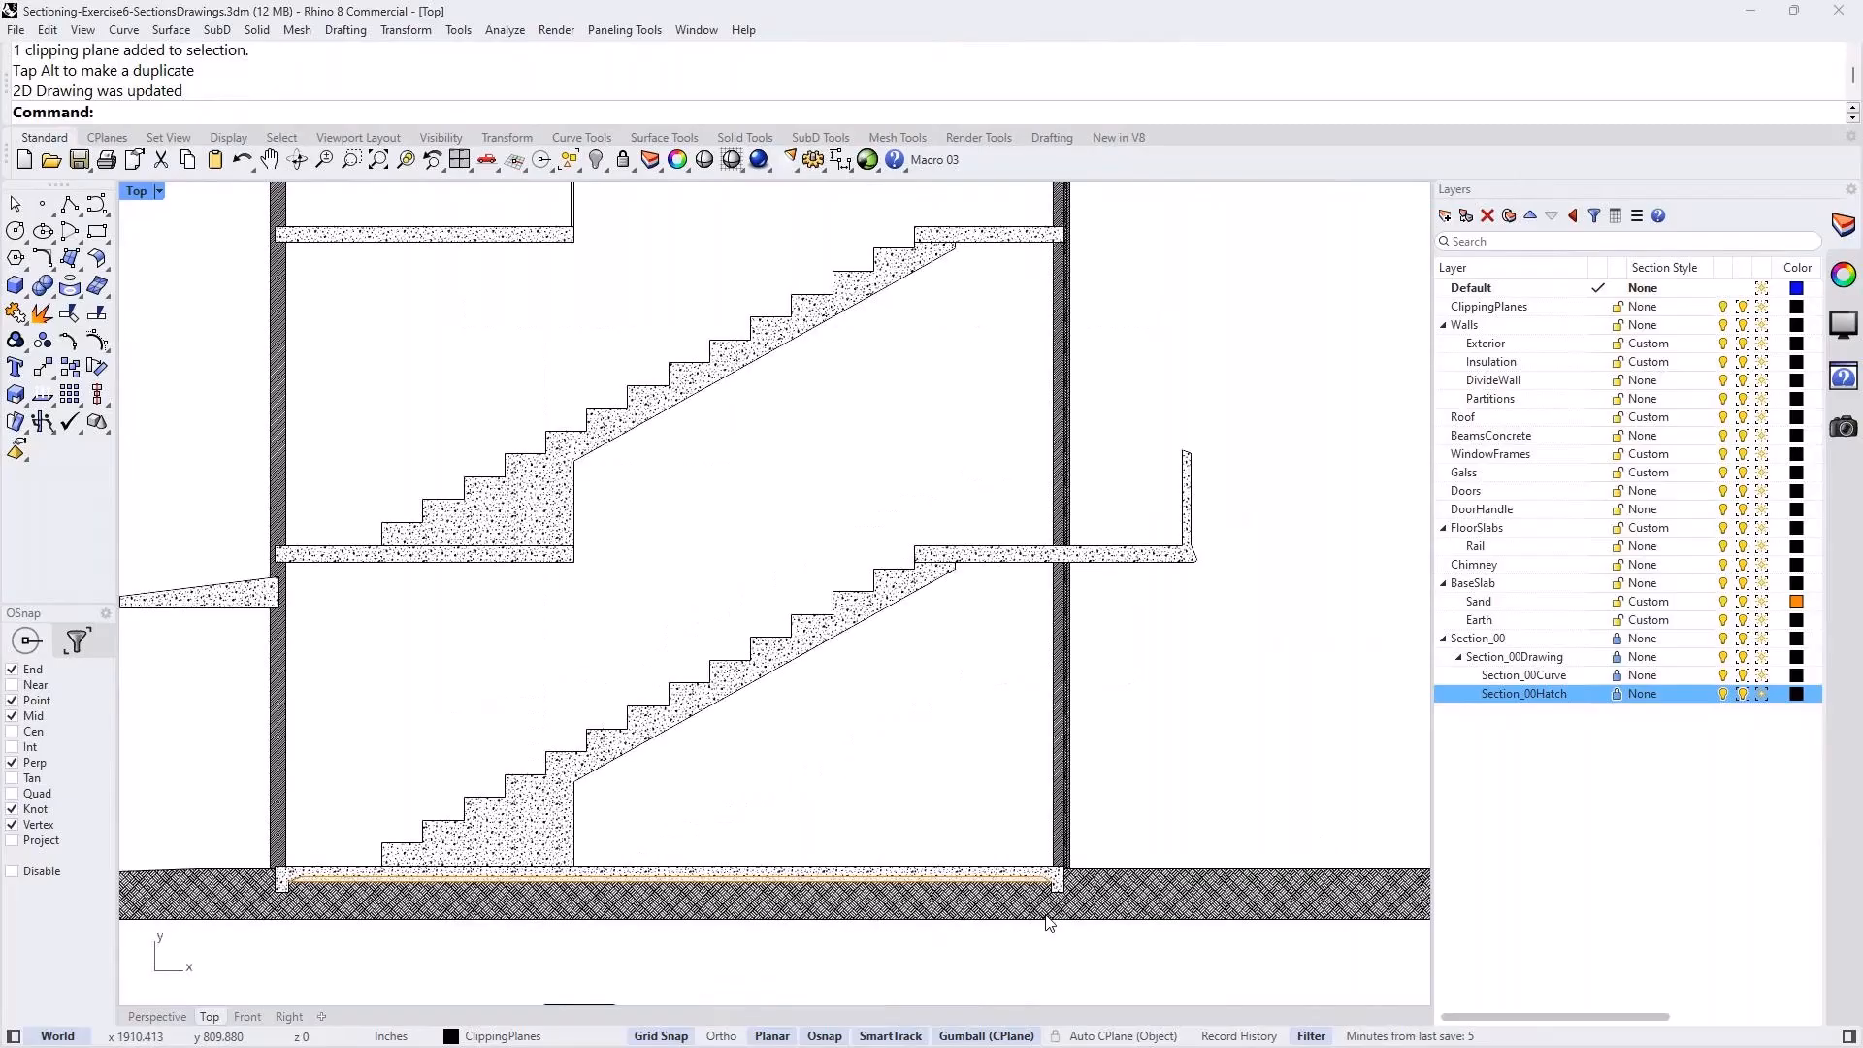
scroll(1118, 812, "up", 5)
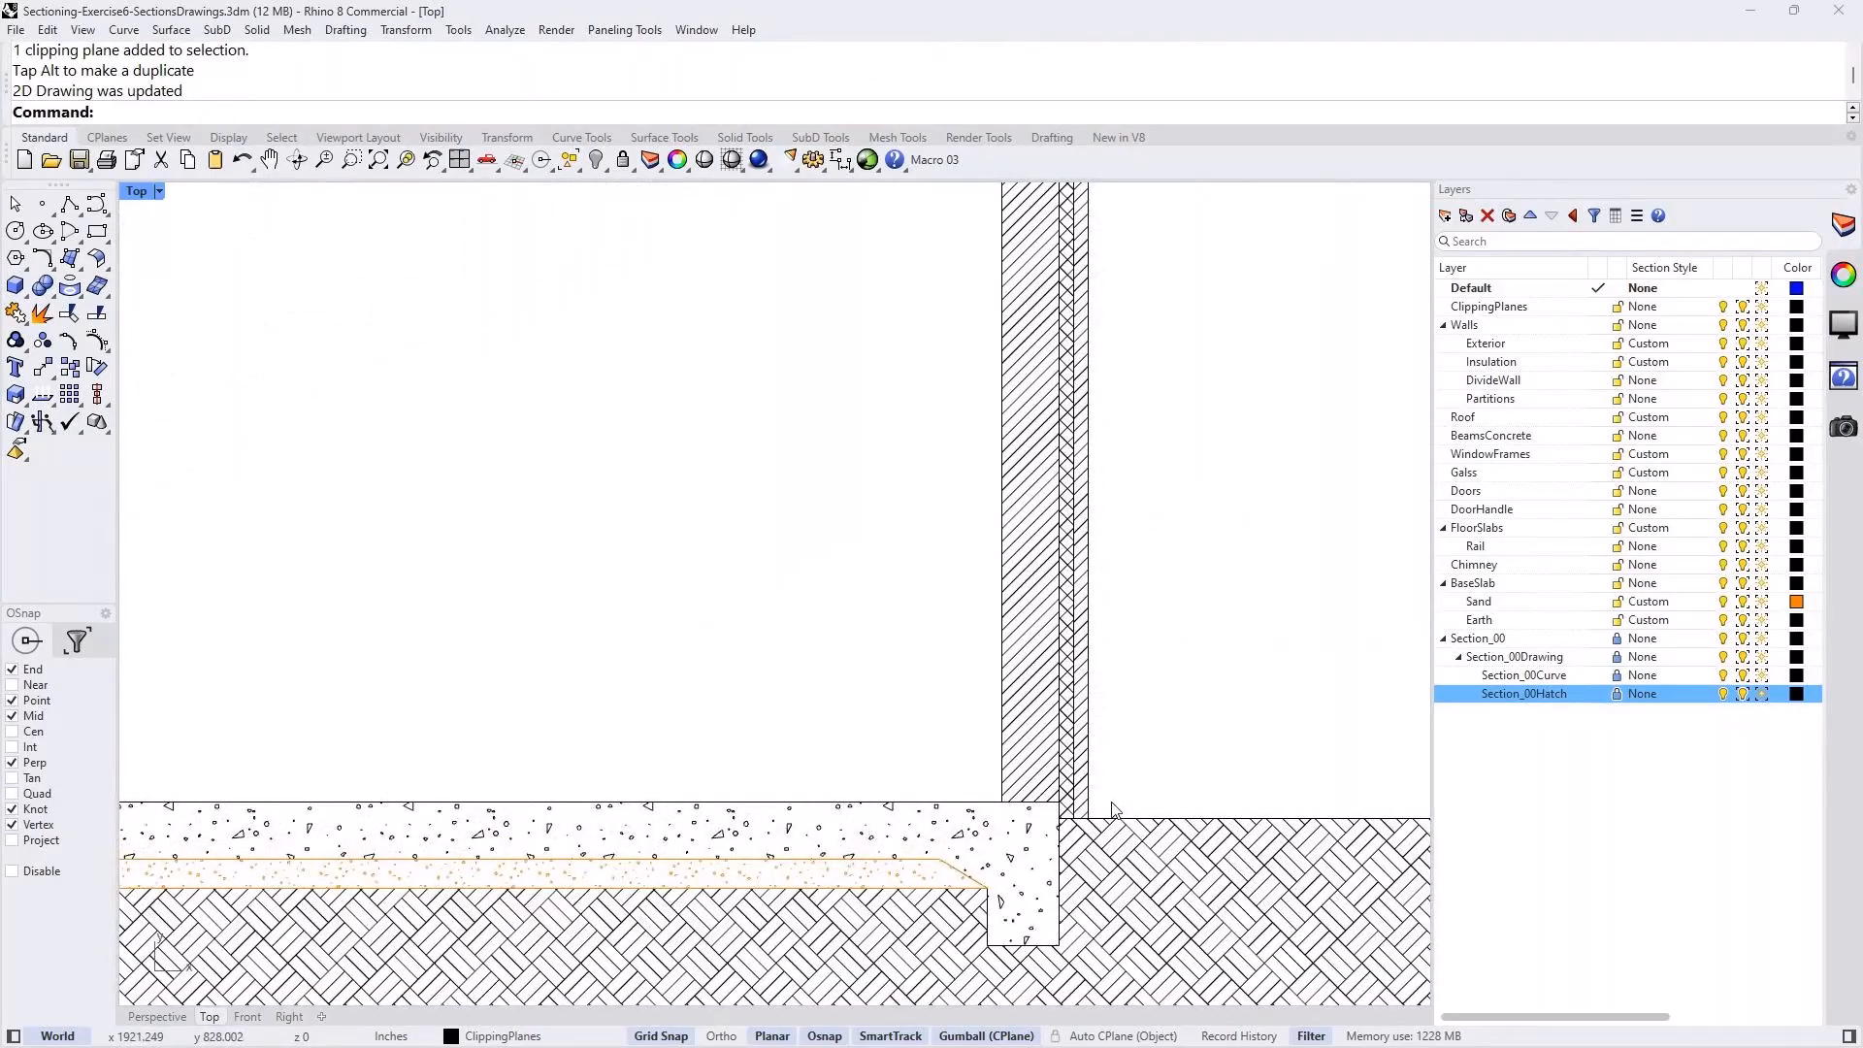
scroll(1112, 805, "down", 15)
right_click_drag(1176, 482, 1156, 516)
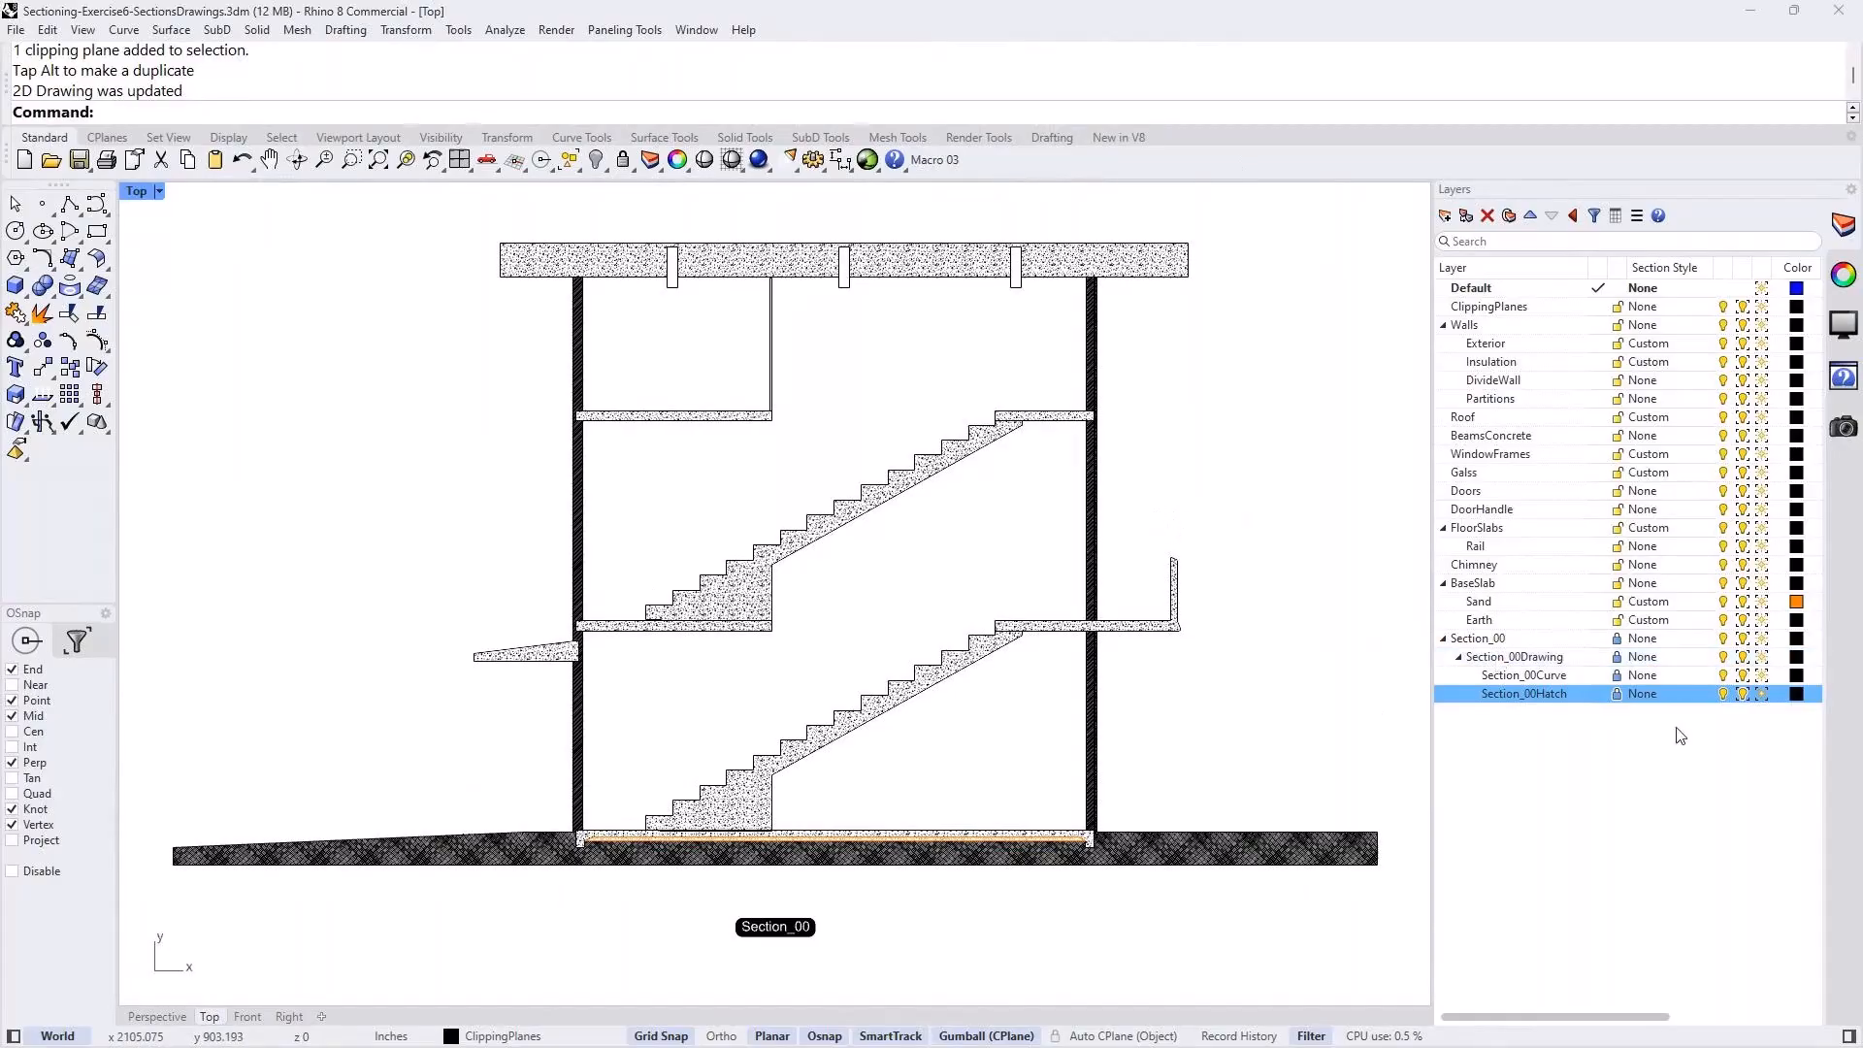
Make Section_00 the current layer and unlock it together with its Drawing, Curve and Hatch sublayers.
left_click(1599, 639)
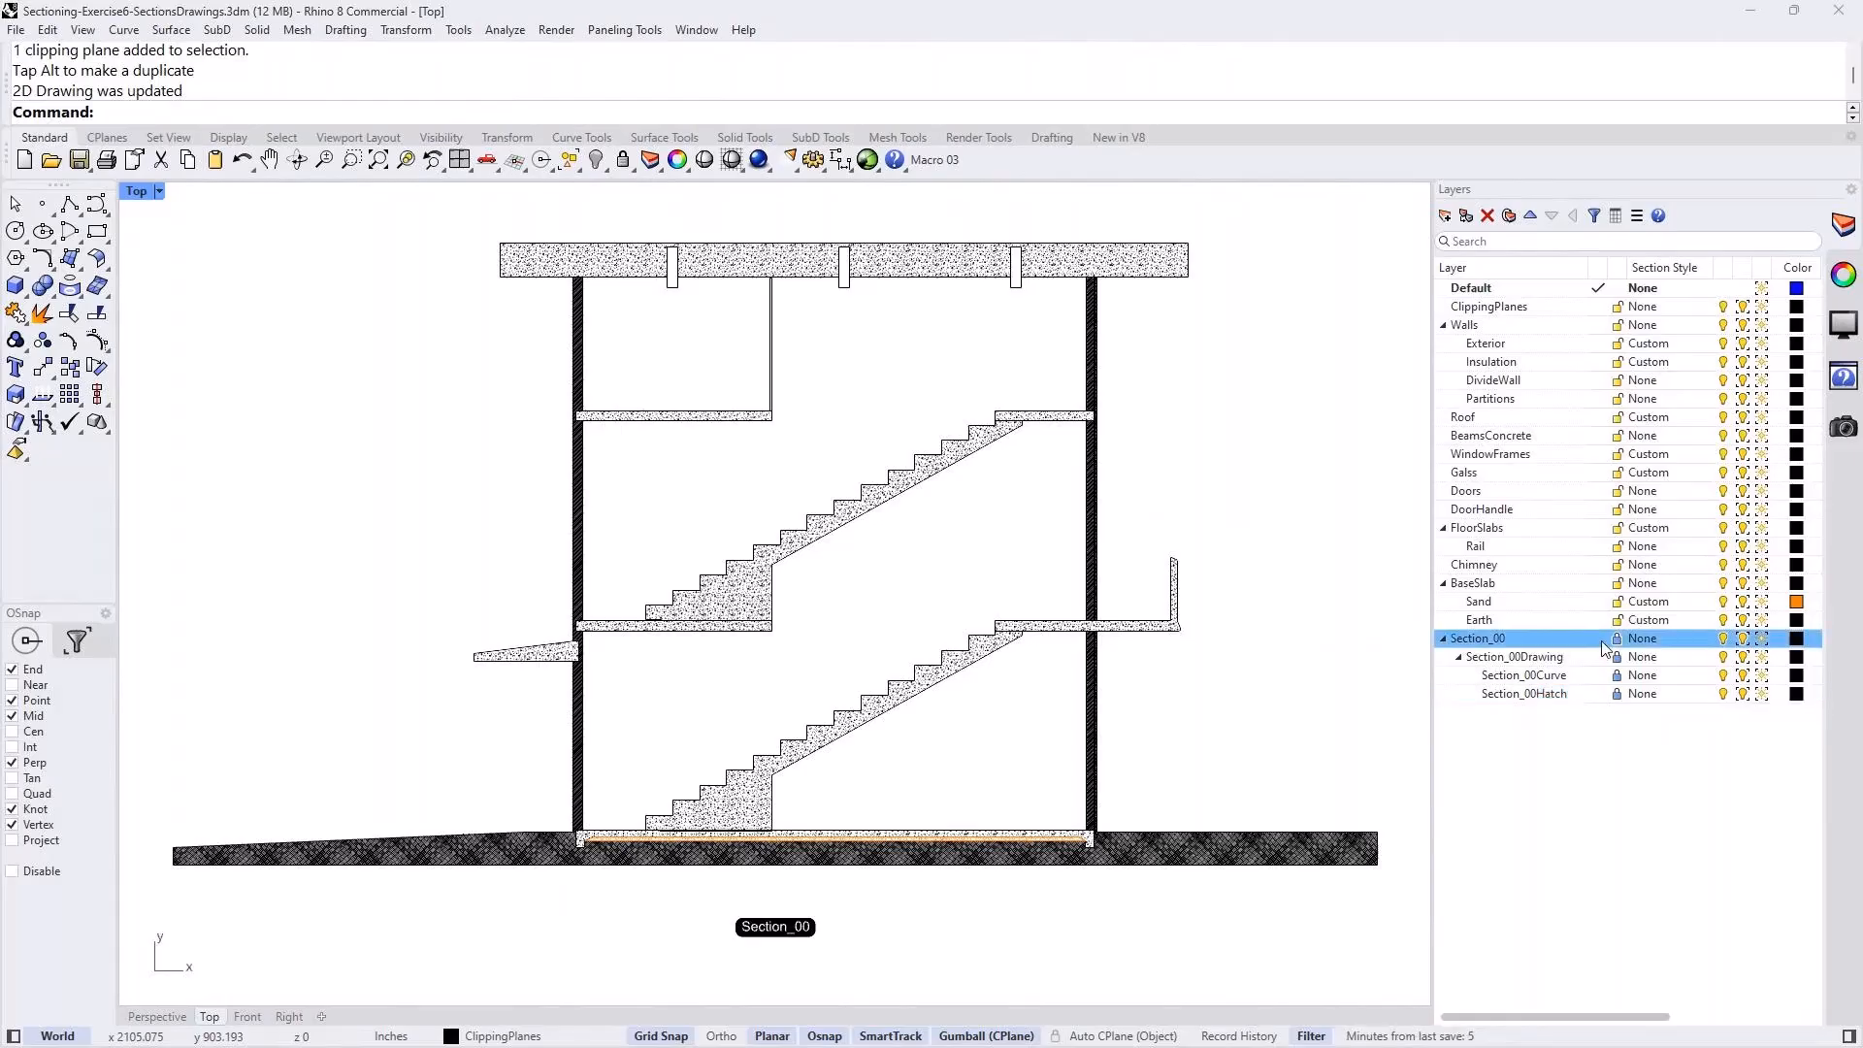
left_click(1636, 695, "shift")
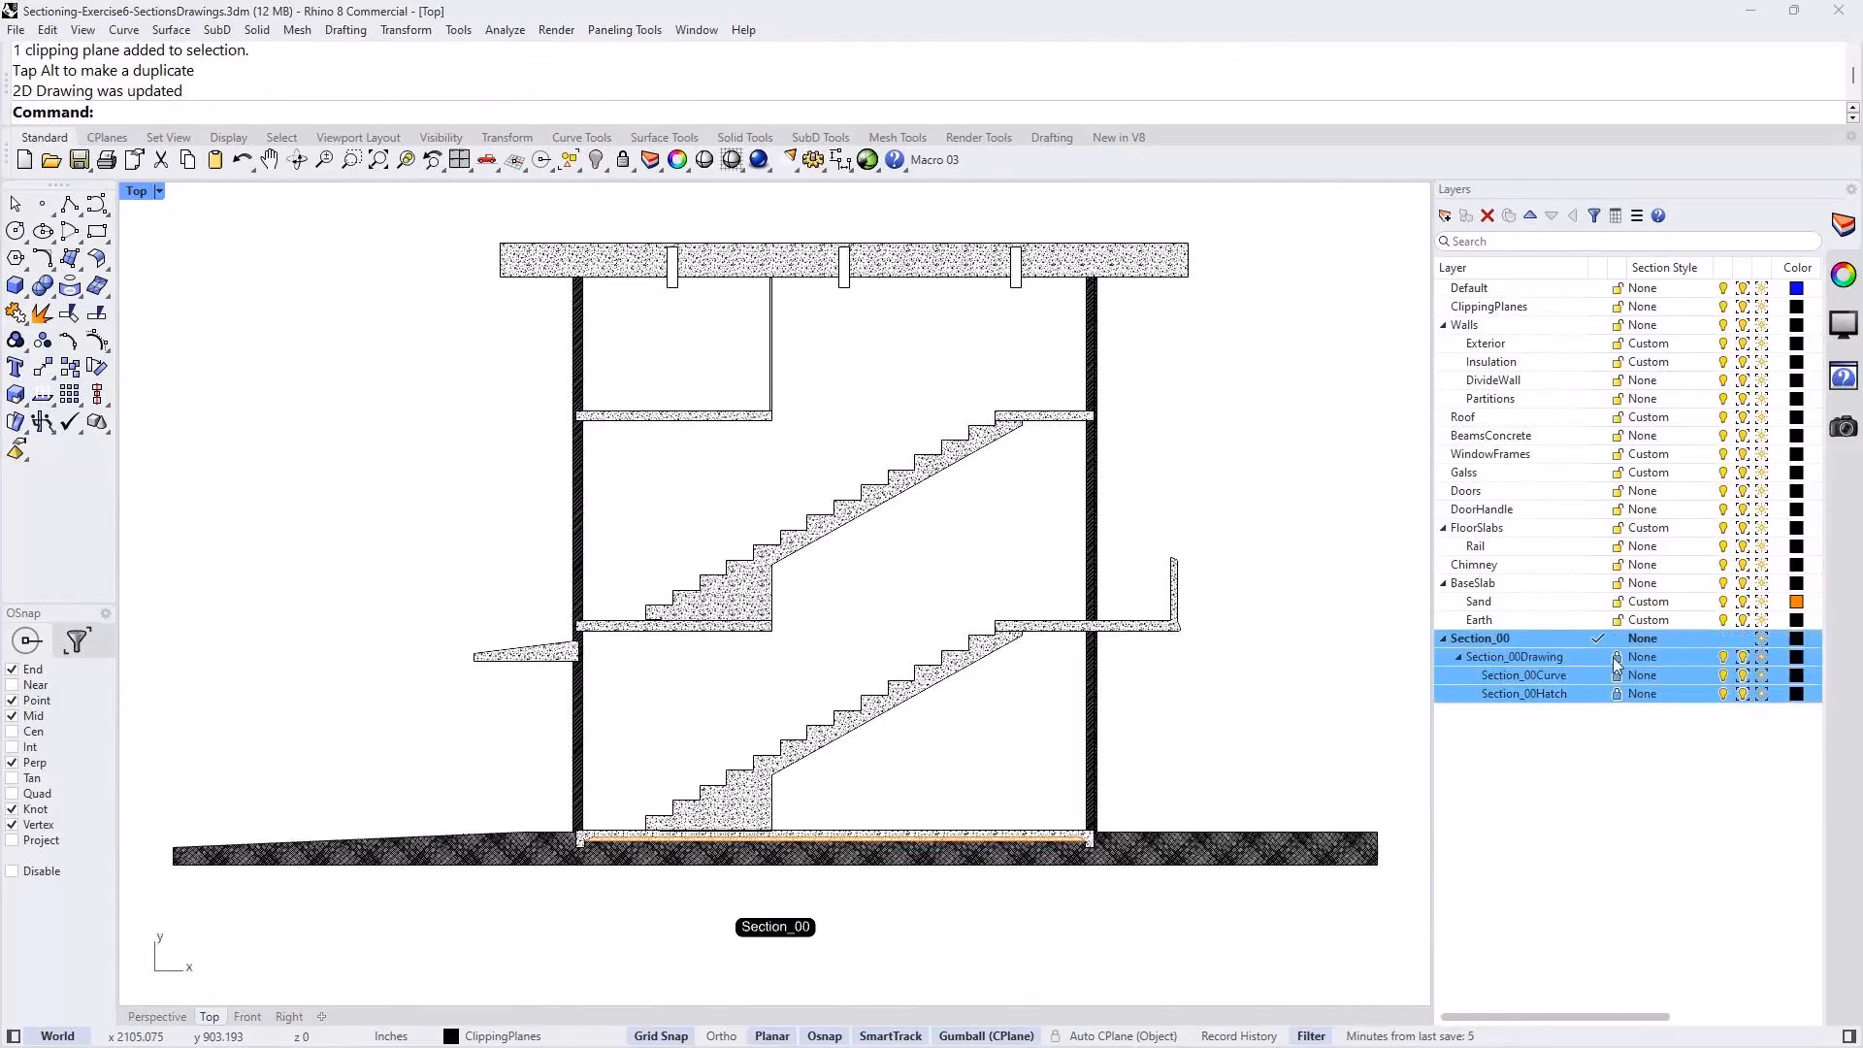
left_click(1615, 662)
left_click(1421, 701)
left_click(1618, 659)
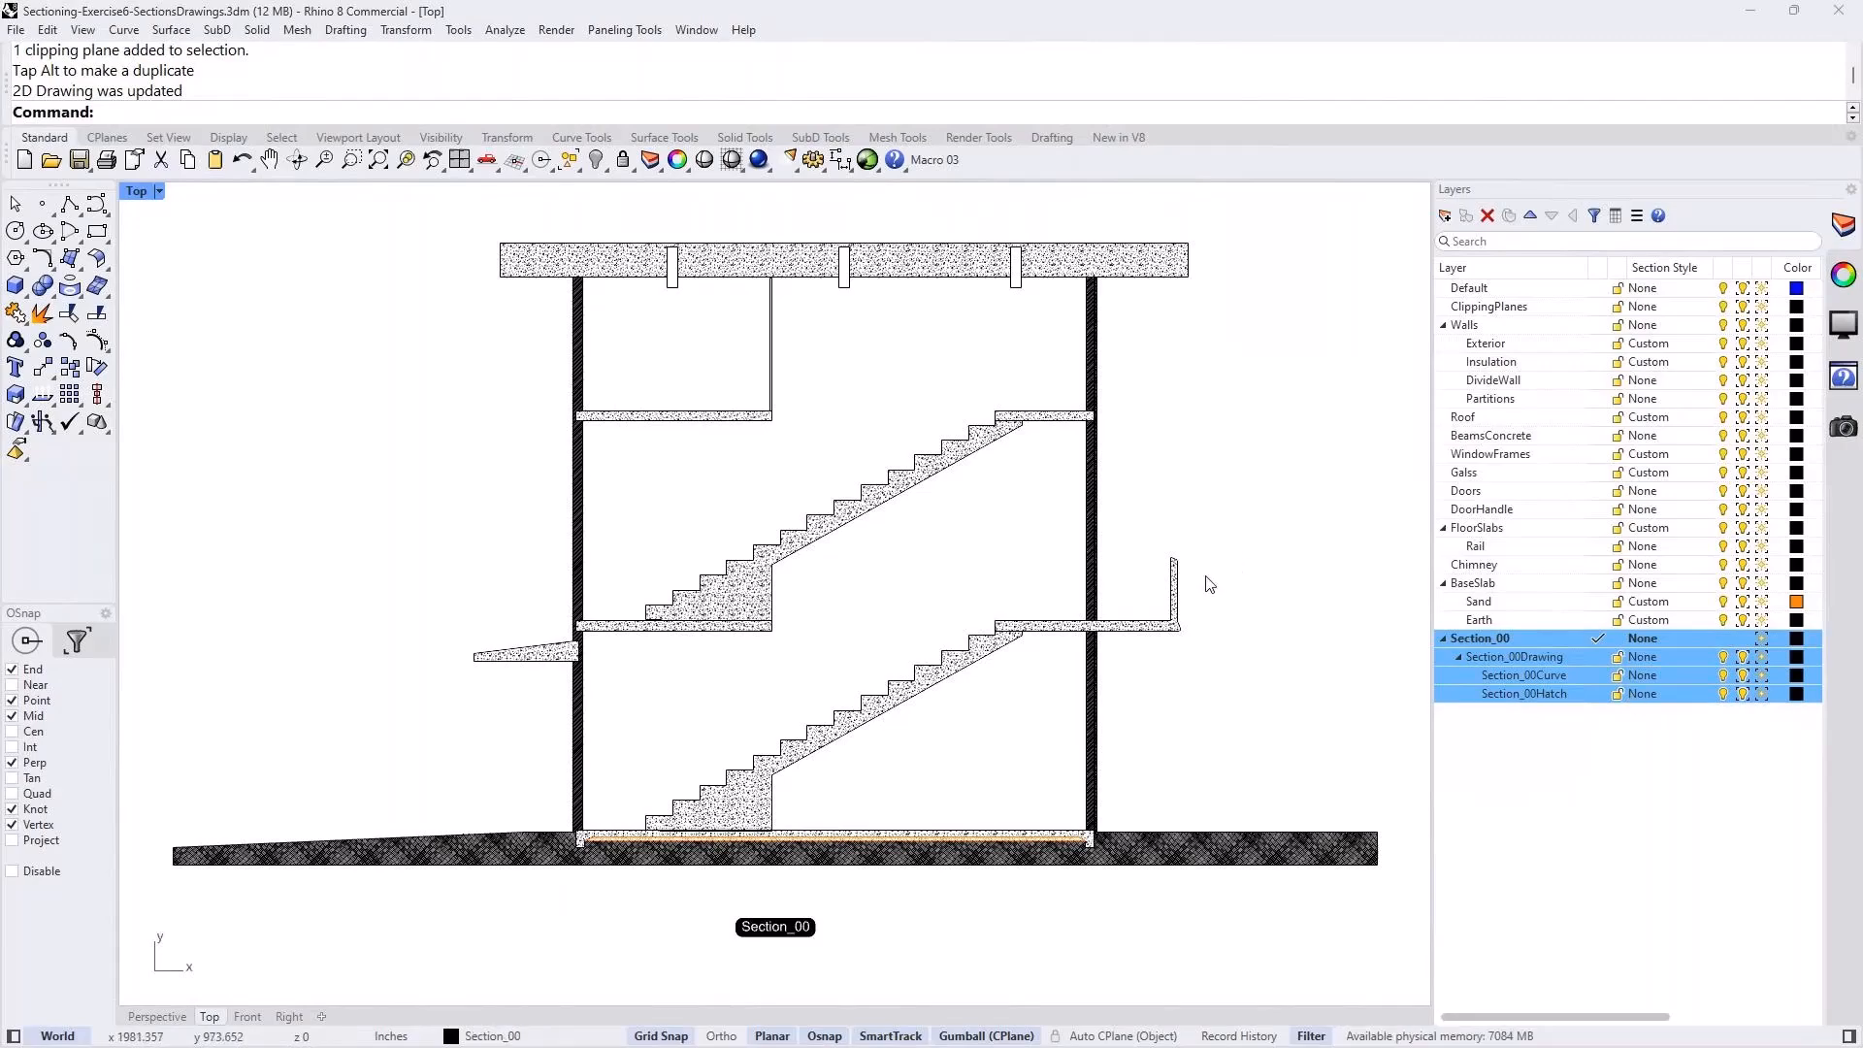
Select the balcony slab's outline, its hatch and the wall layer's outline one after another in the section drawing, then clear the selection.
scroll(1131, 644, "up", 6)
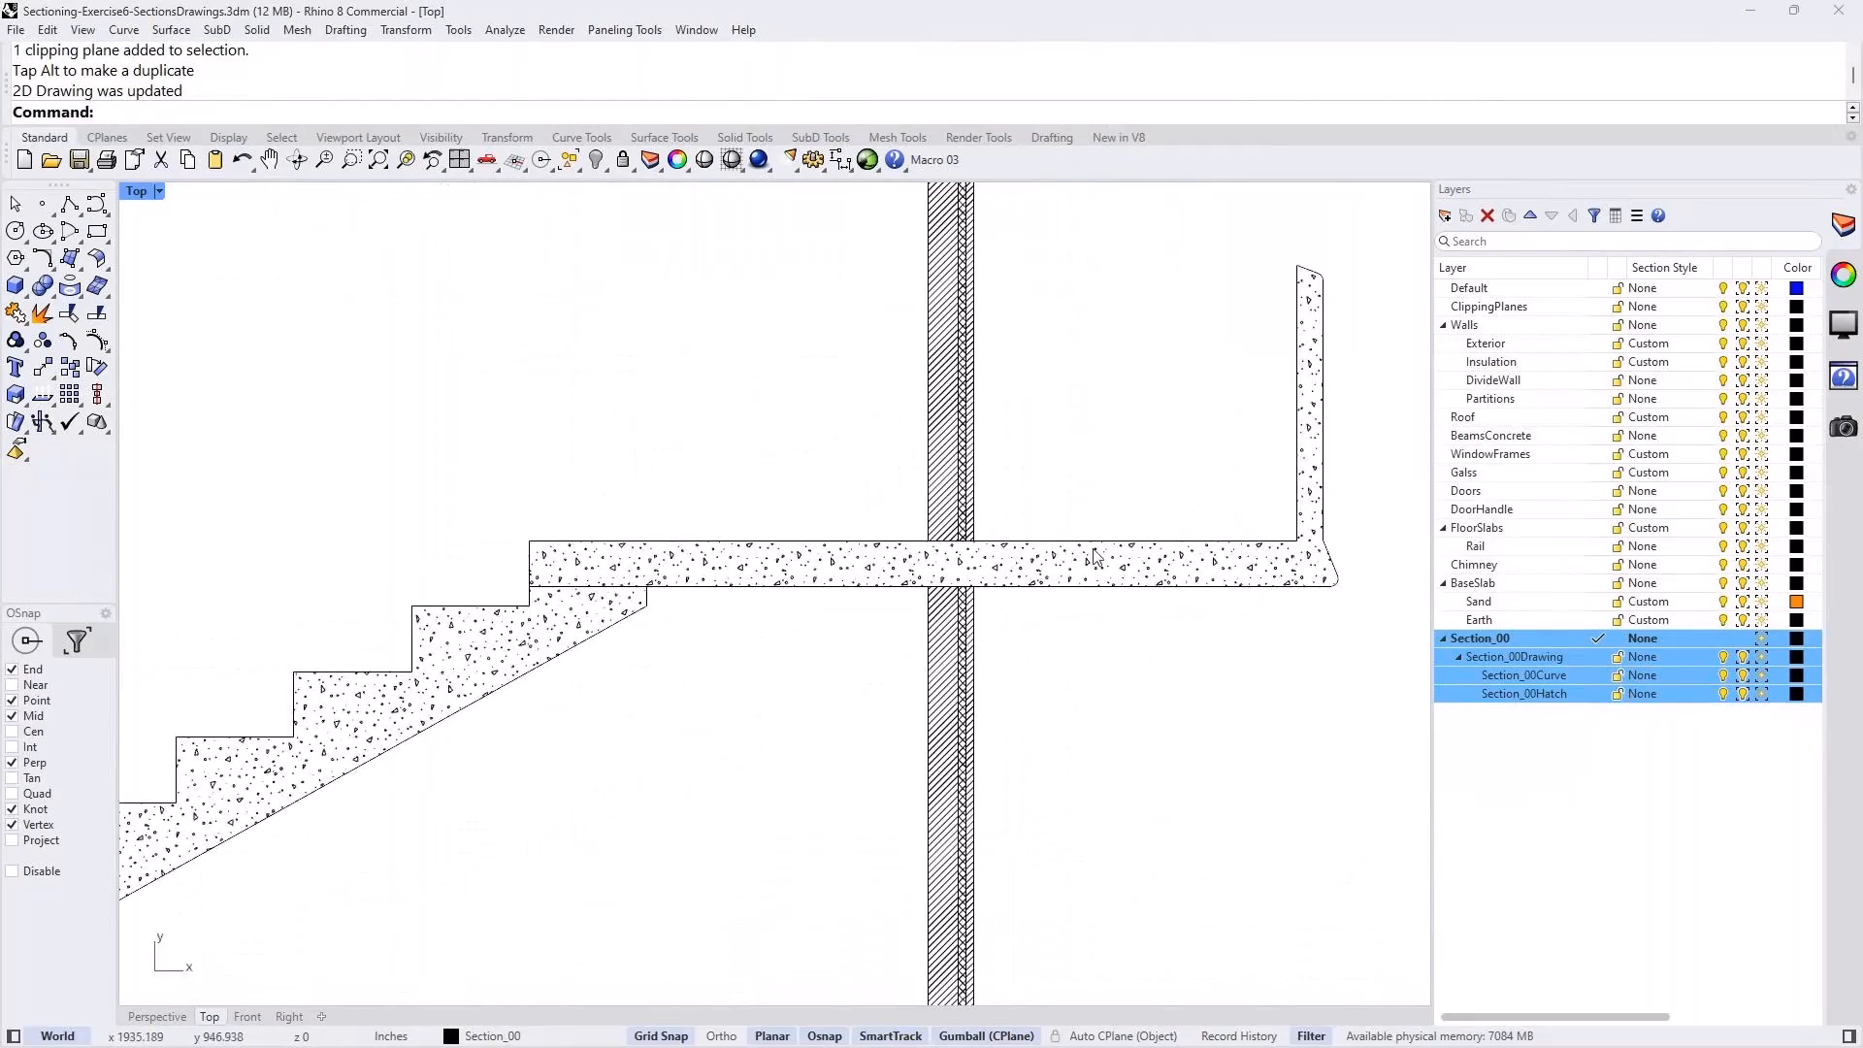
left_click(1101, 585)
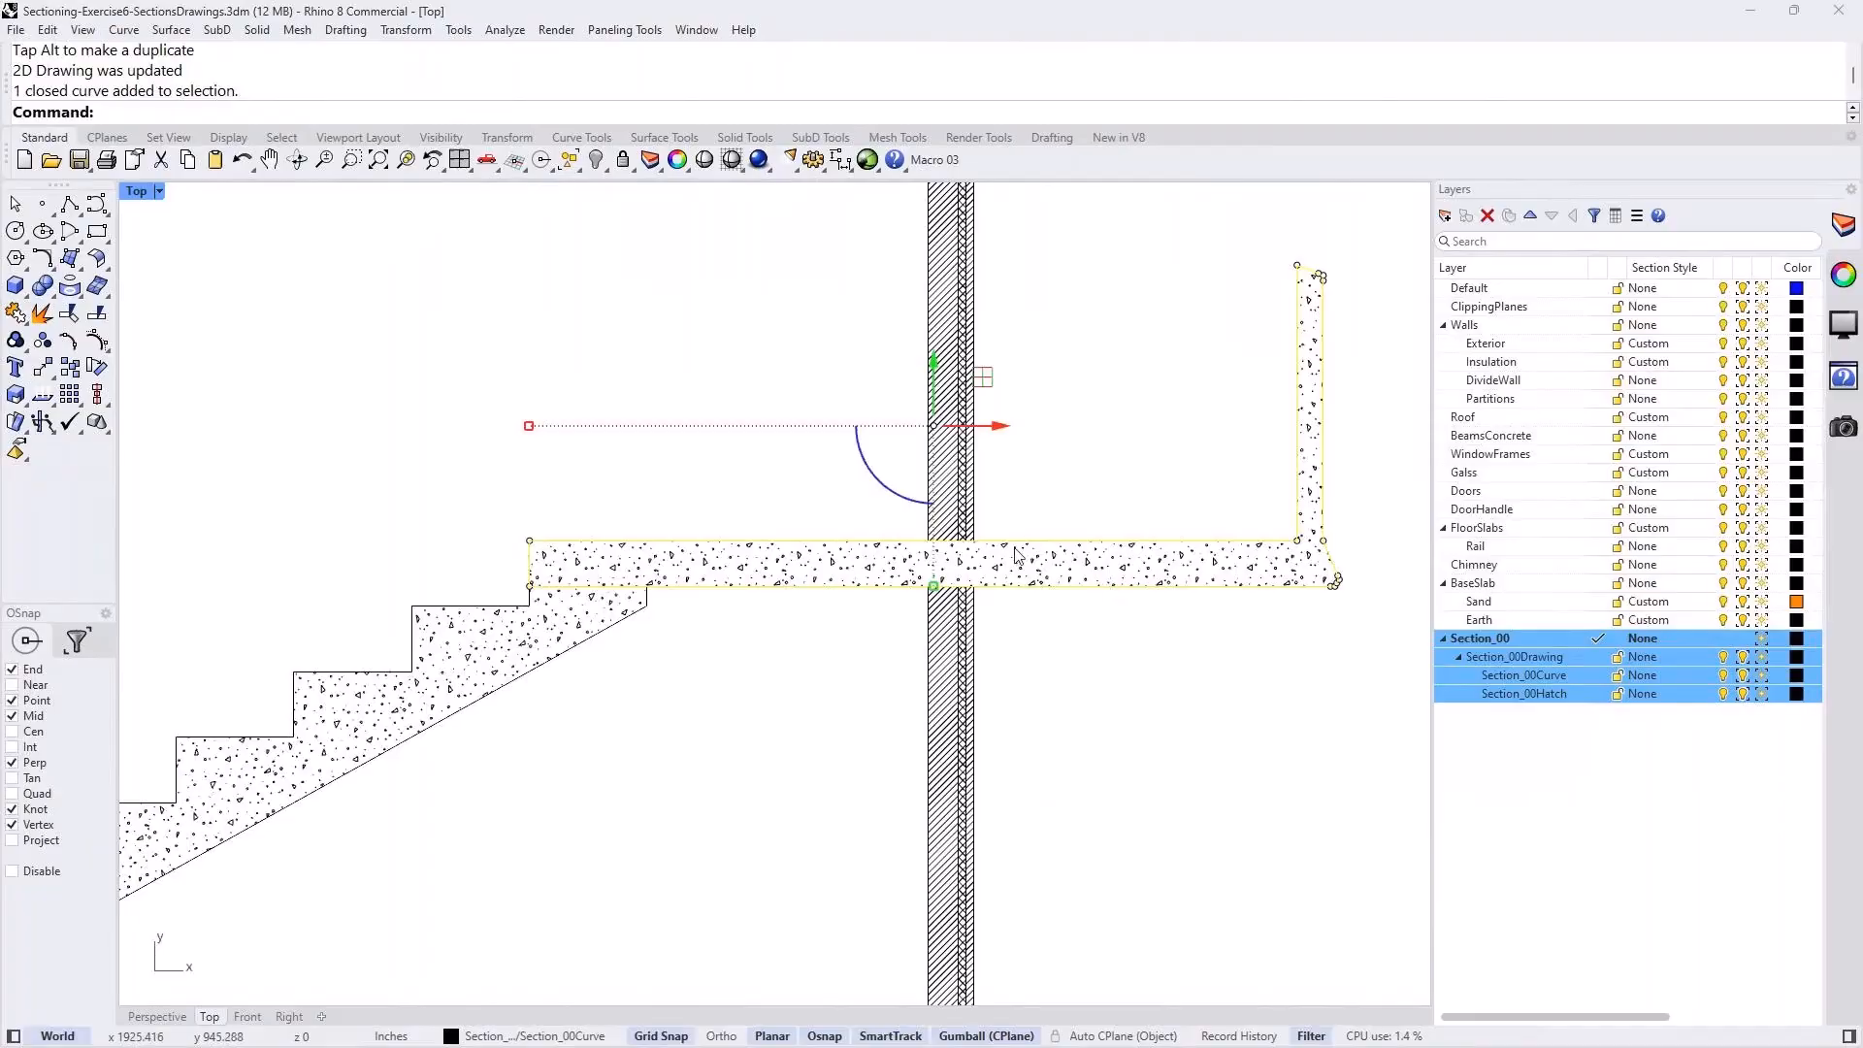
left_click(1040, 575)
left_click(973, 646)
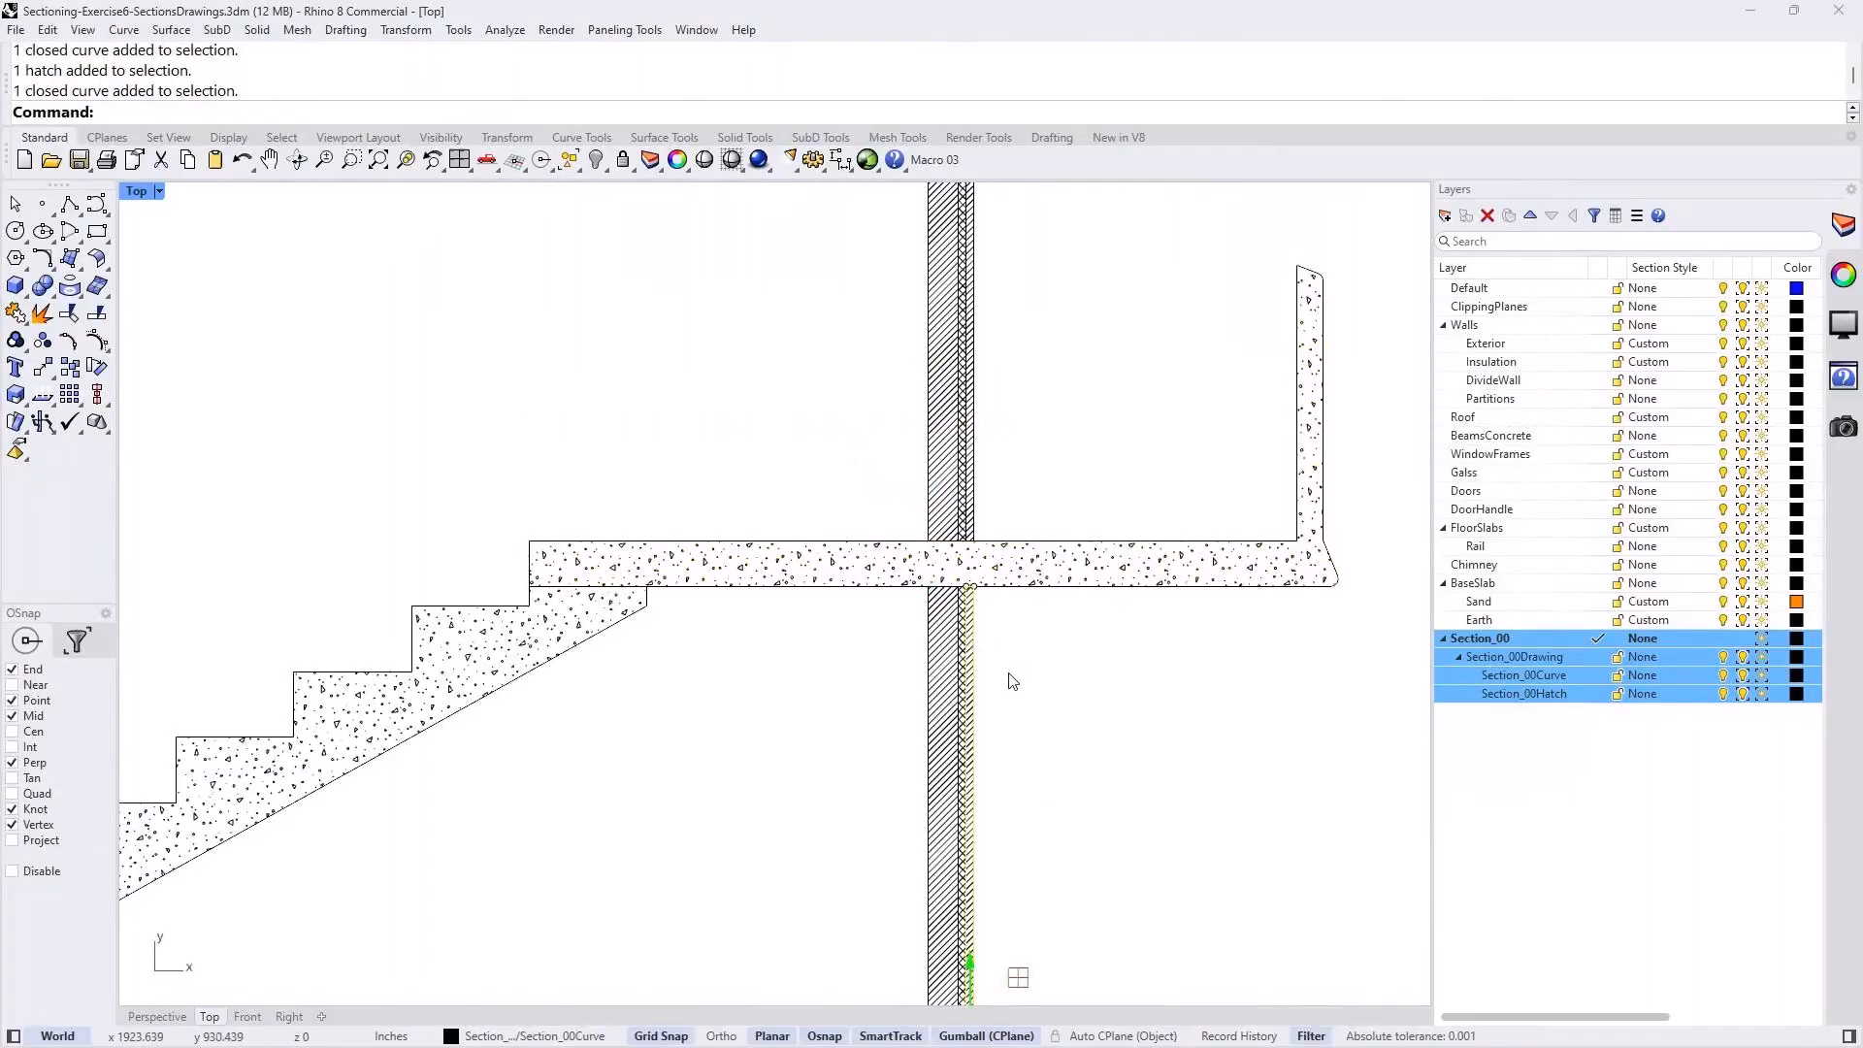
left_click(1197, 644)
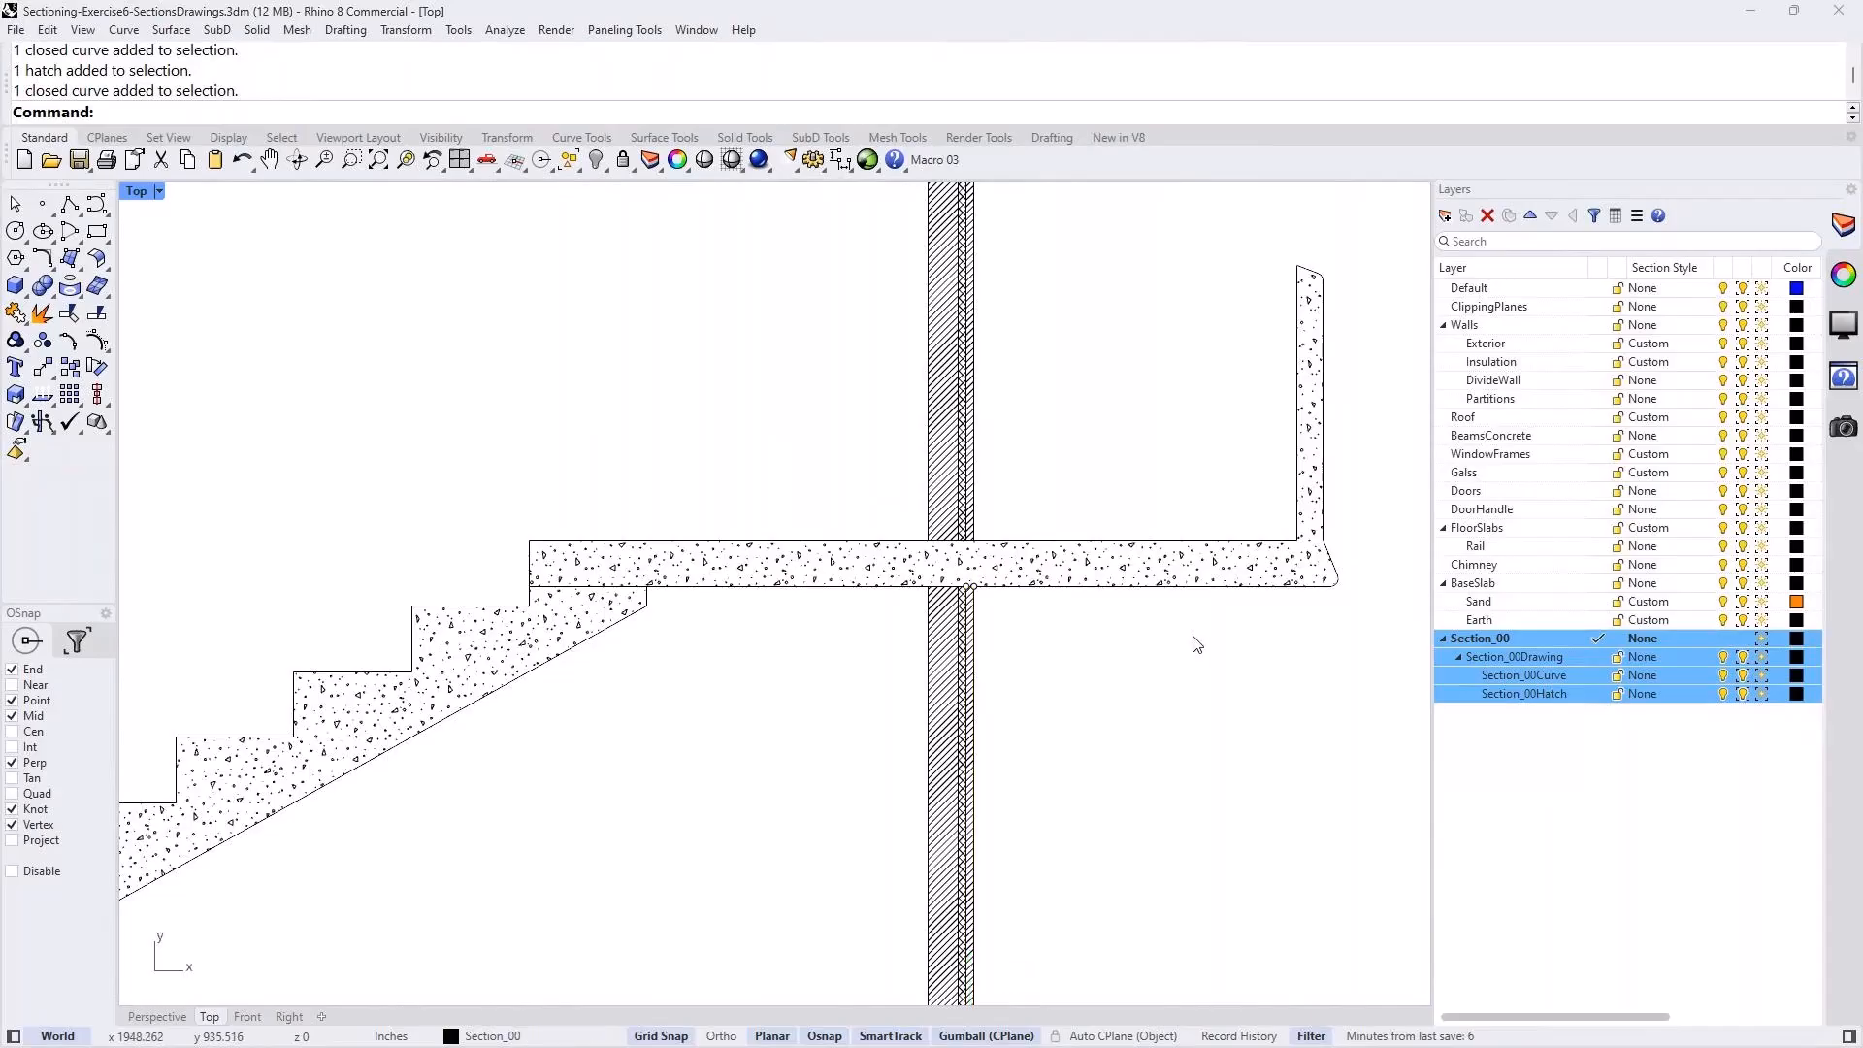
Make Default the current layer again and lock Section_00 with its Drawing, Curve and Hatch sublayers.
left_click(1617, 693)
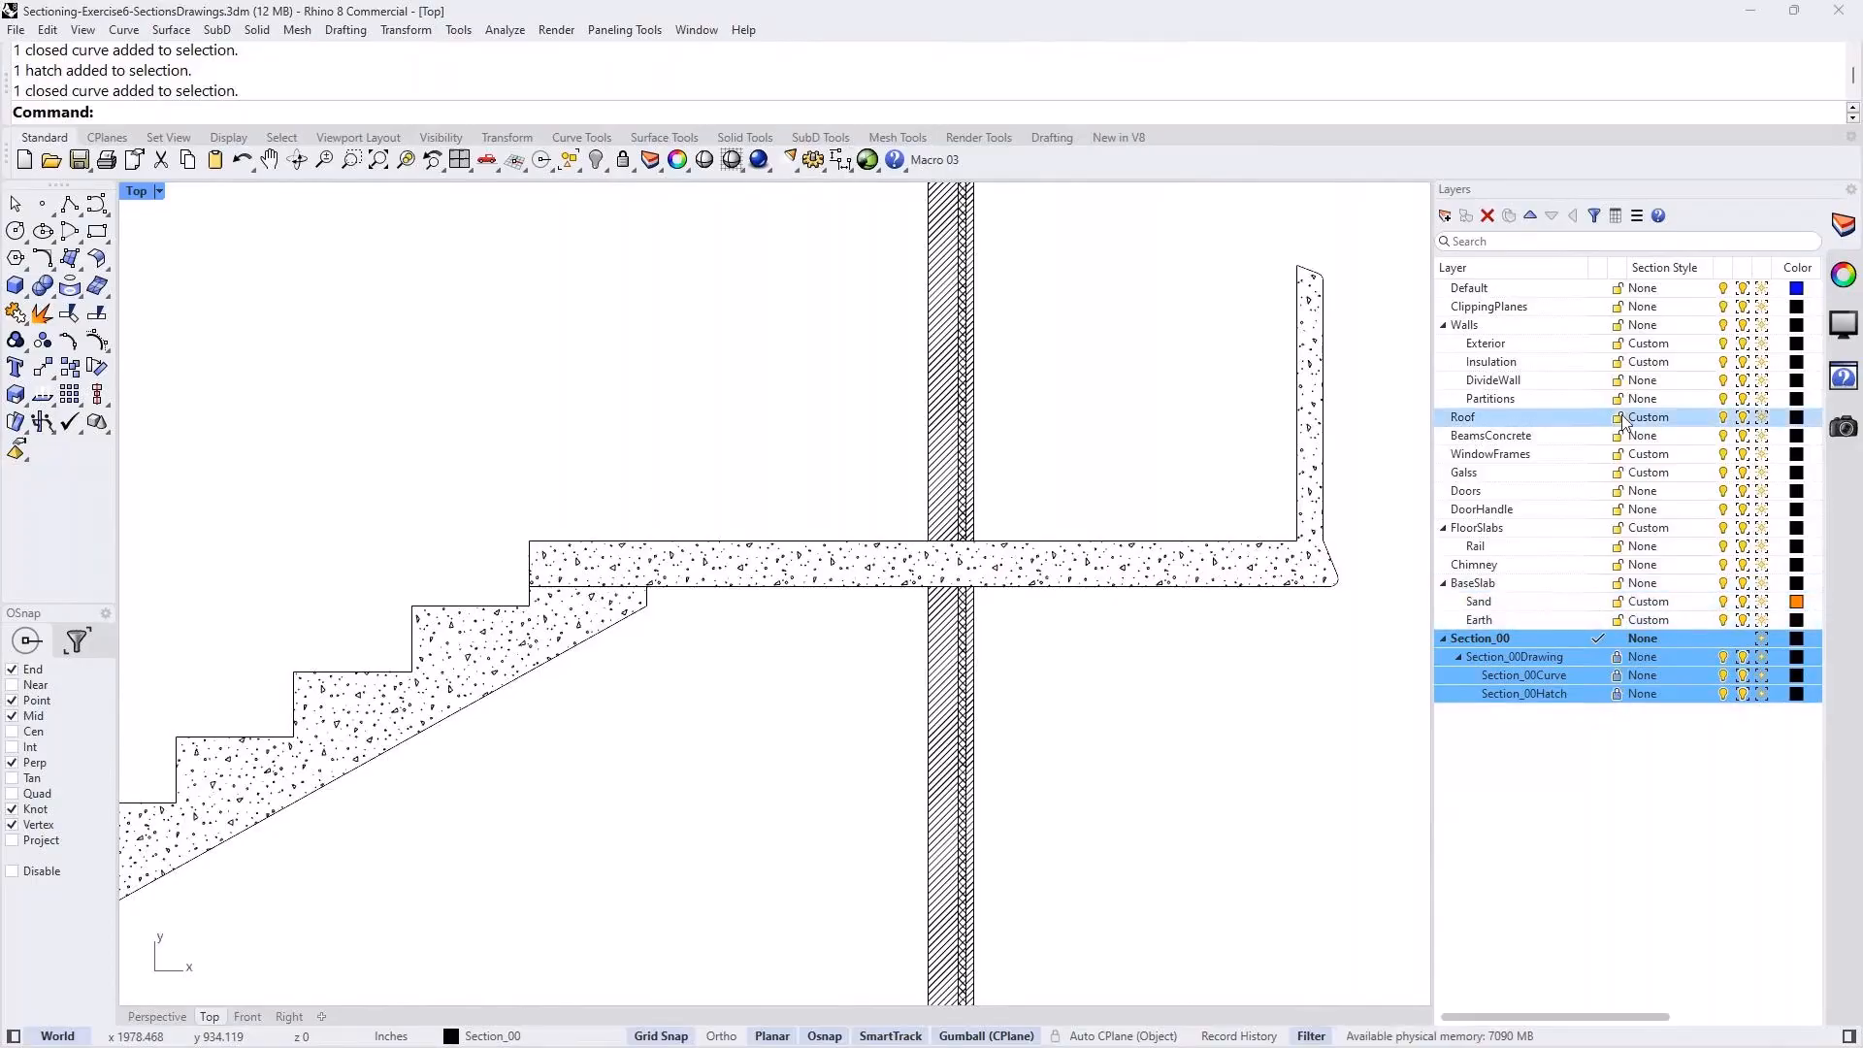
left_click(1596, 288)
left_click(1669, 695)
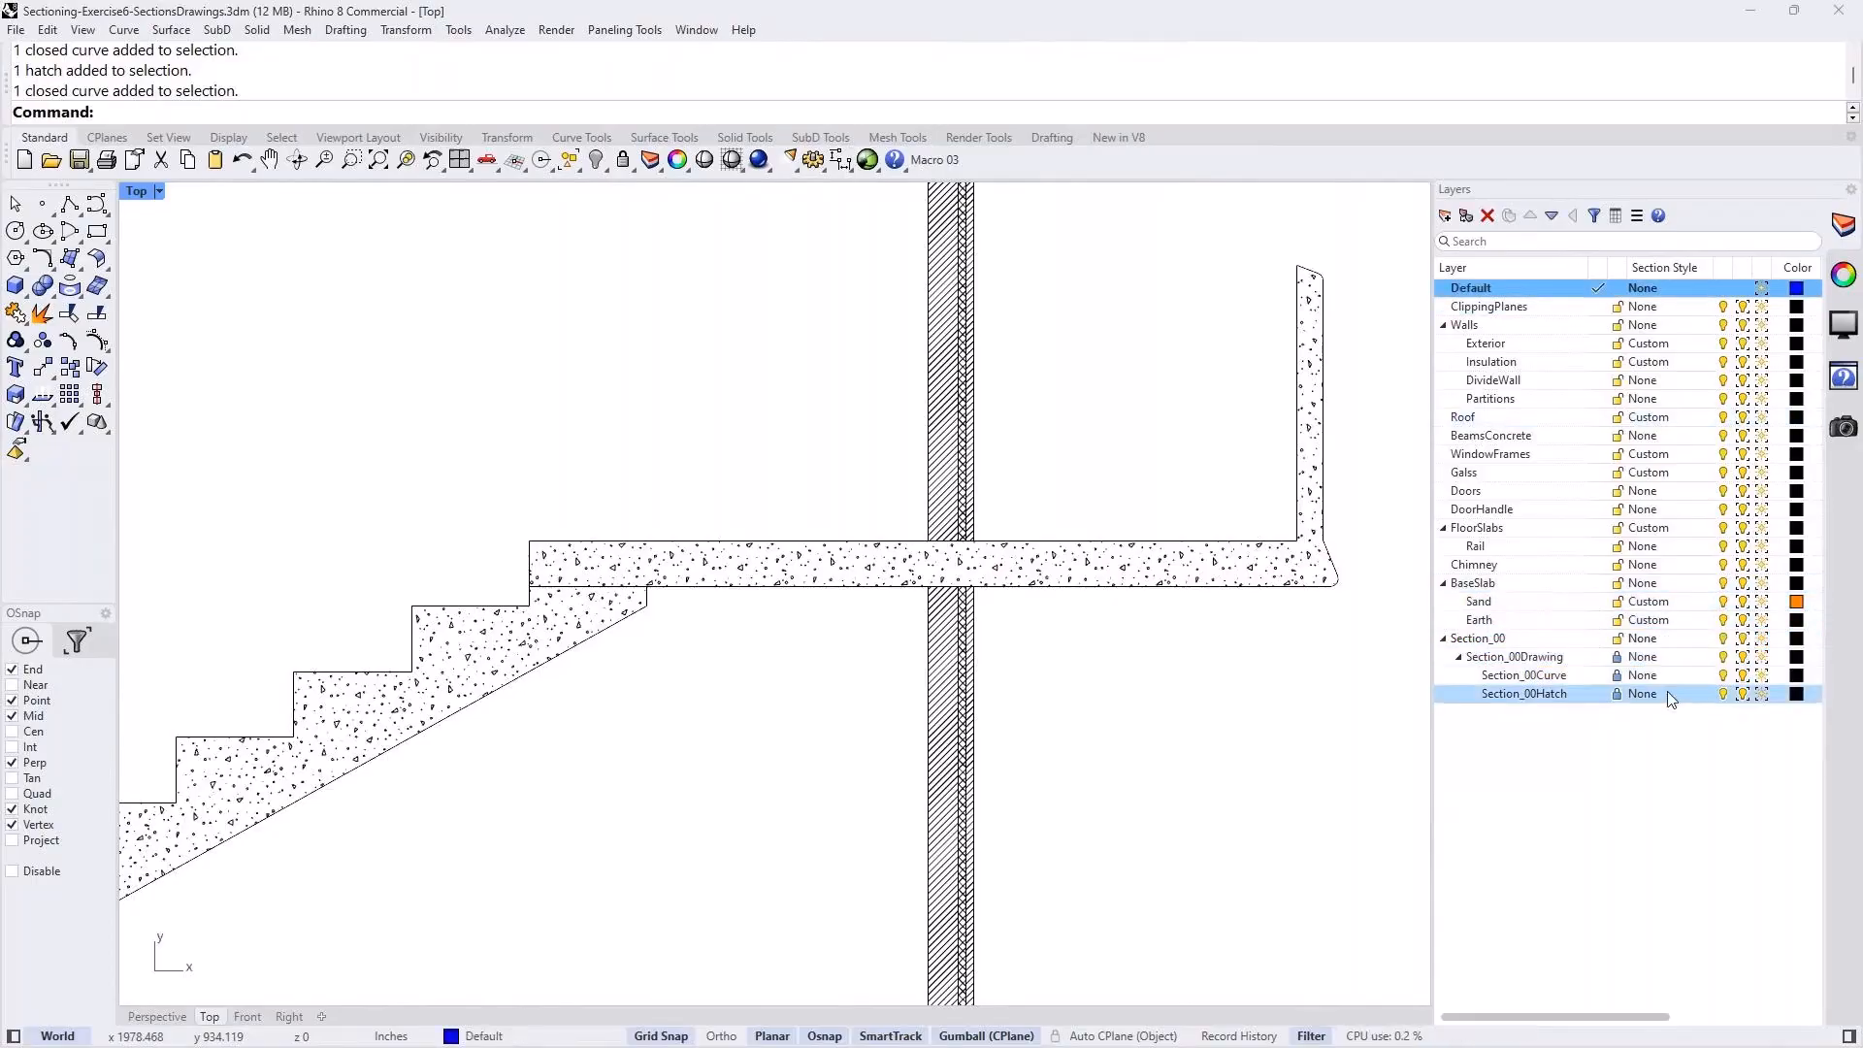
left_click(1632, 638)
left_click(1616, 639)
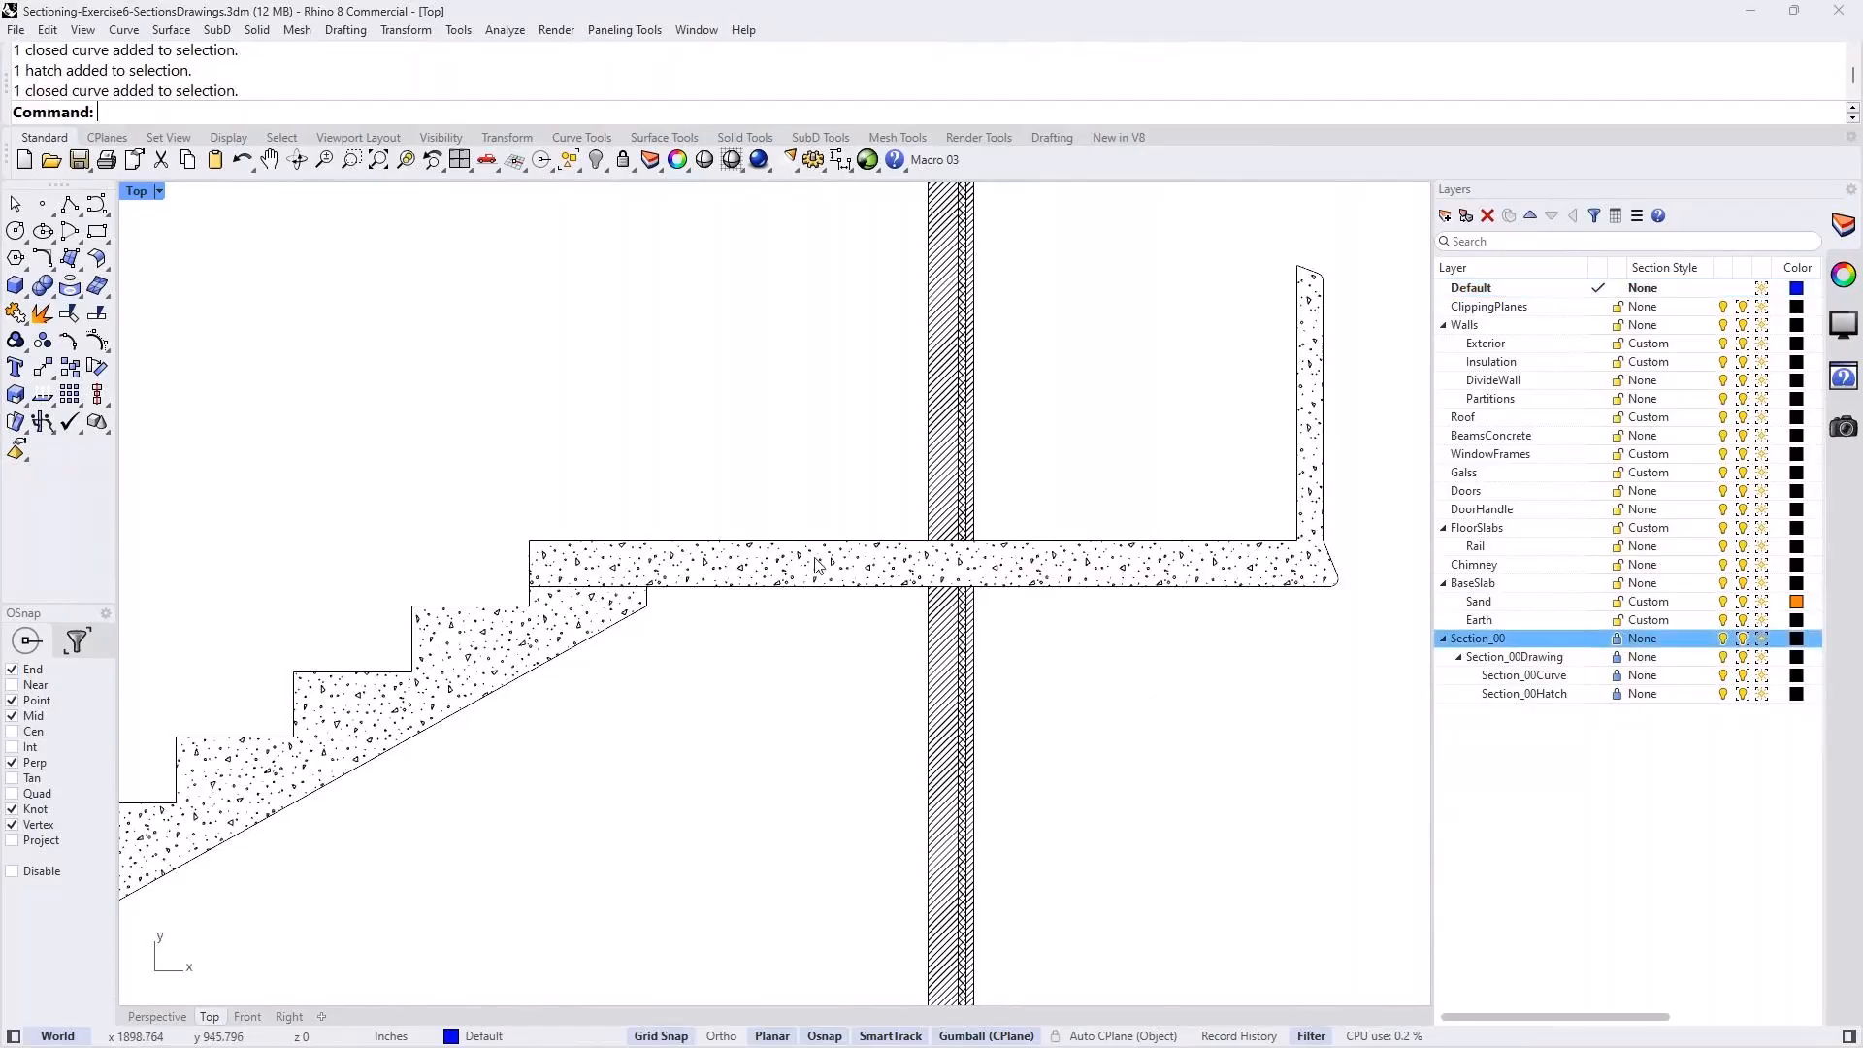
Create a landscape Letter layout page, 11 by 8.5 inches, named Page 1, with no initial details.
scroll(815, 566, "down", 14)
mouse_move(557, 525)
right_mouse_down()
mouse_move(727, 595)
mouse_move(789, 582)
right_mouse_up()
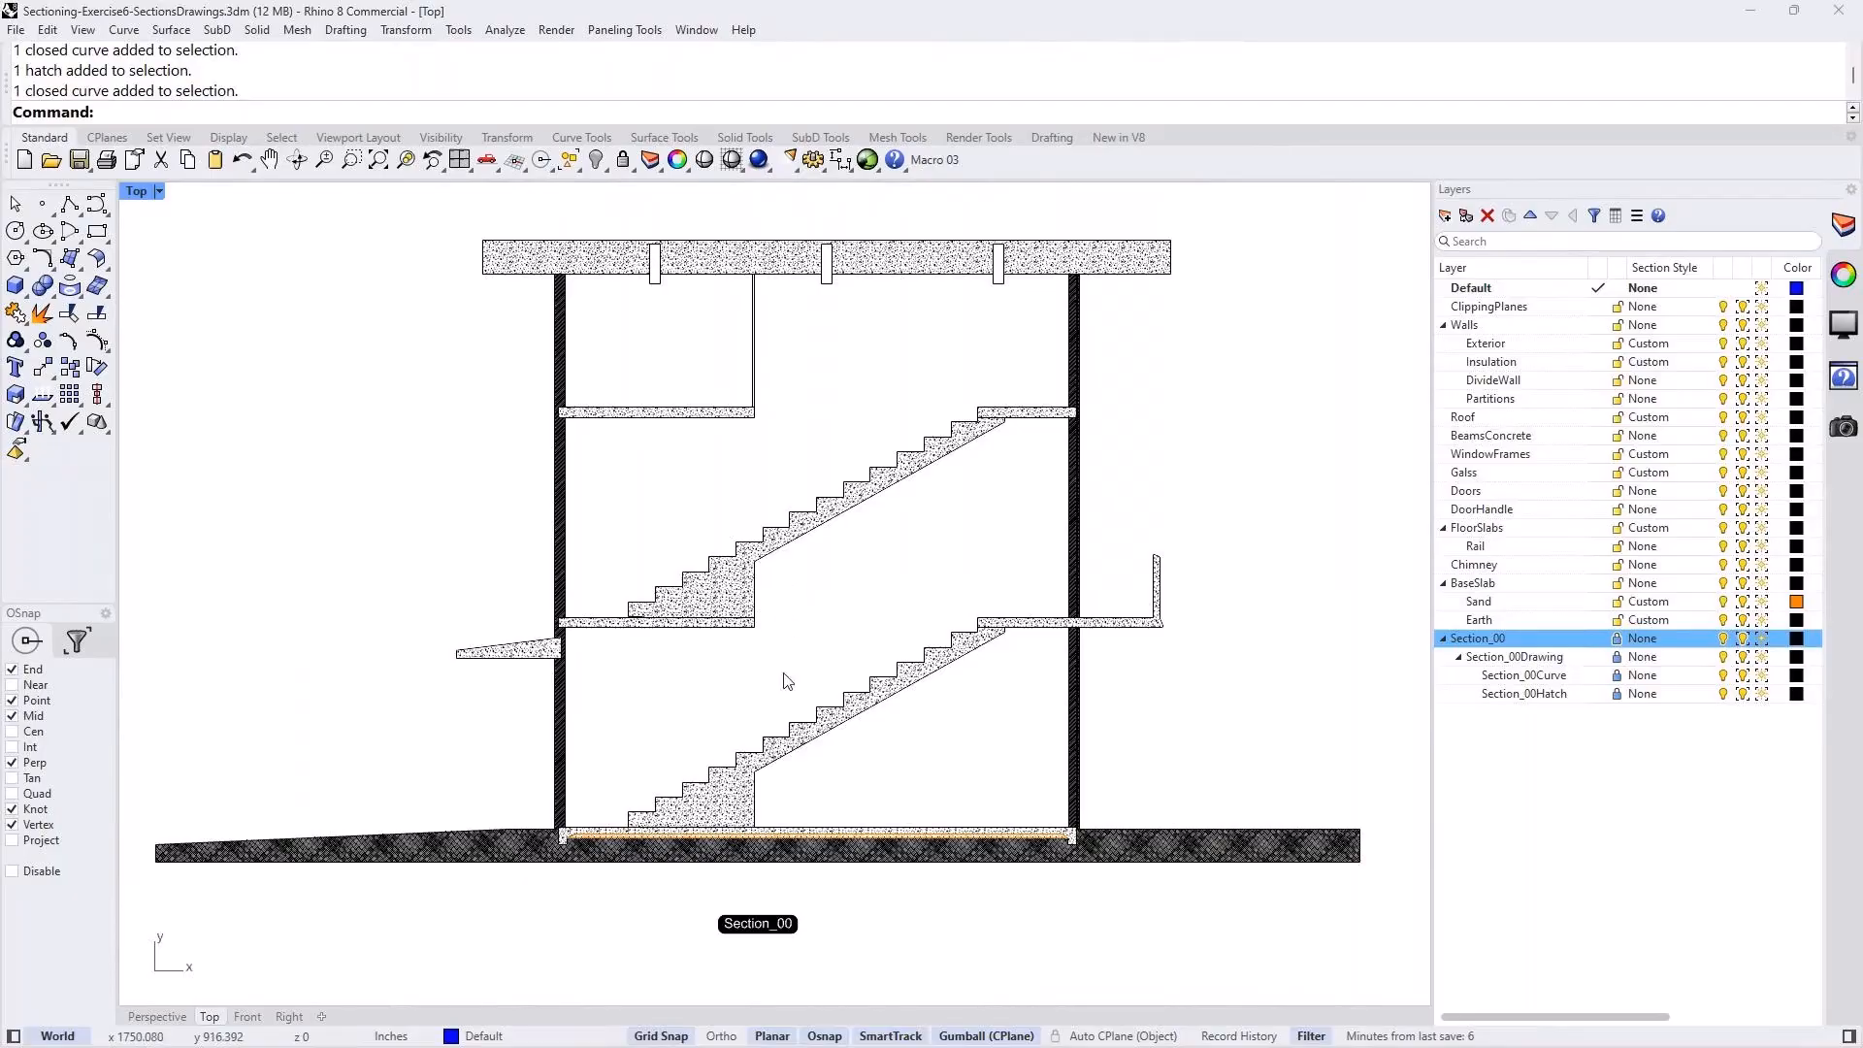
left_click(323, 1019)
left_click(408, 912)
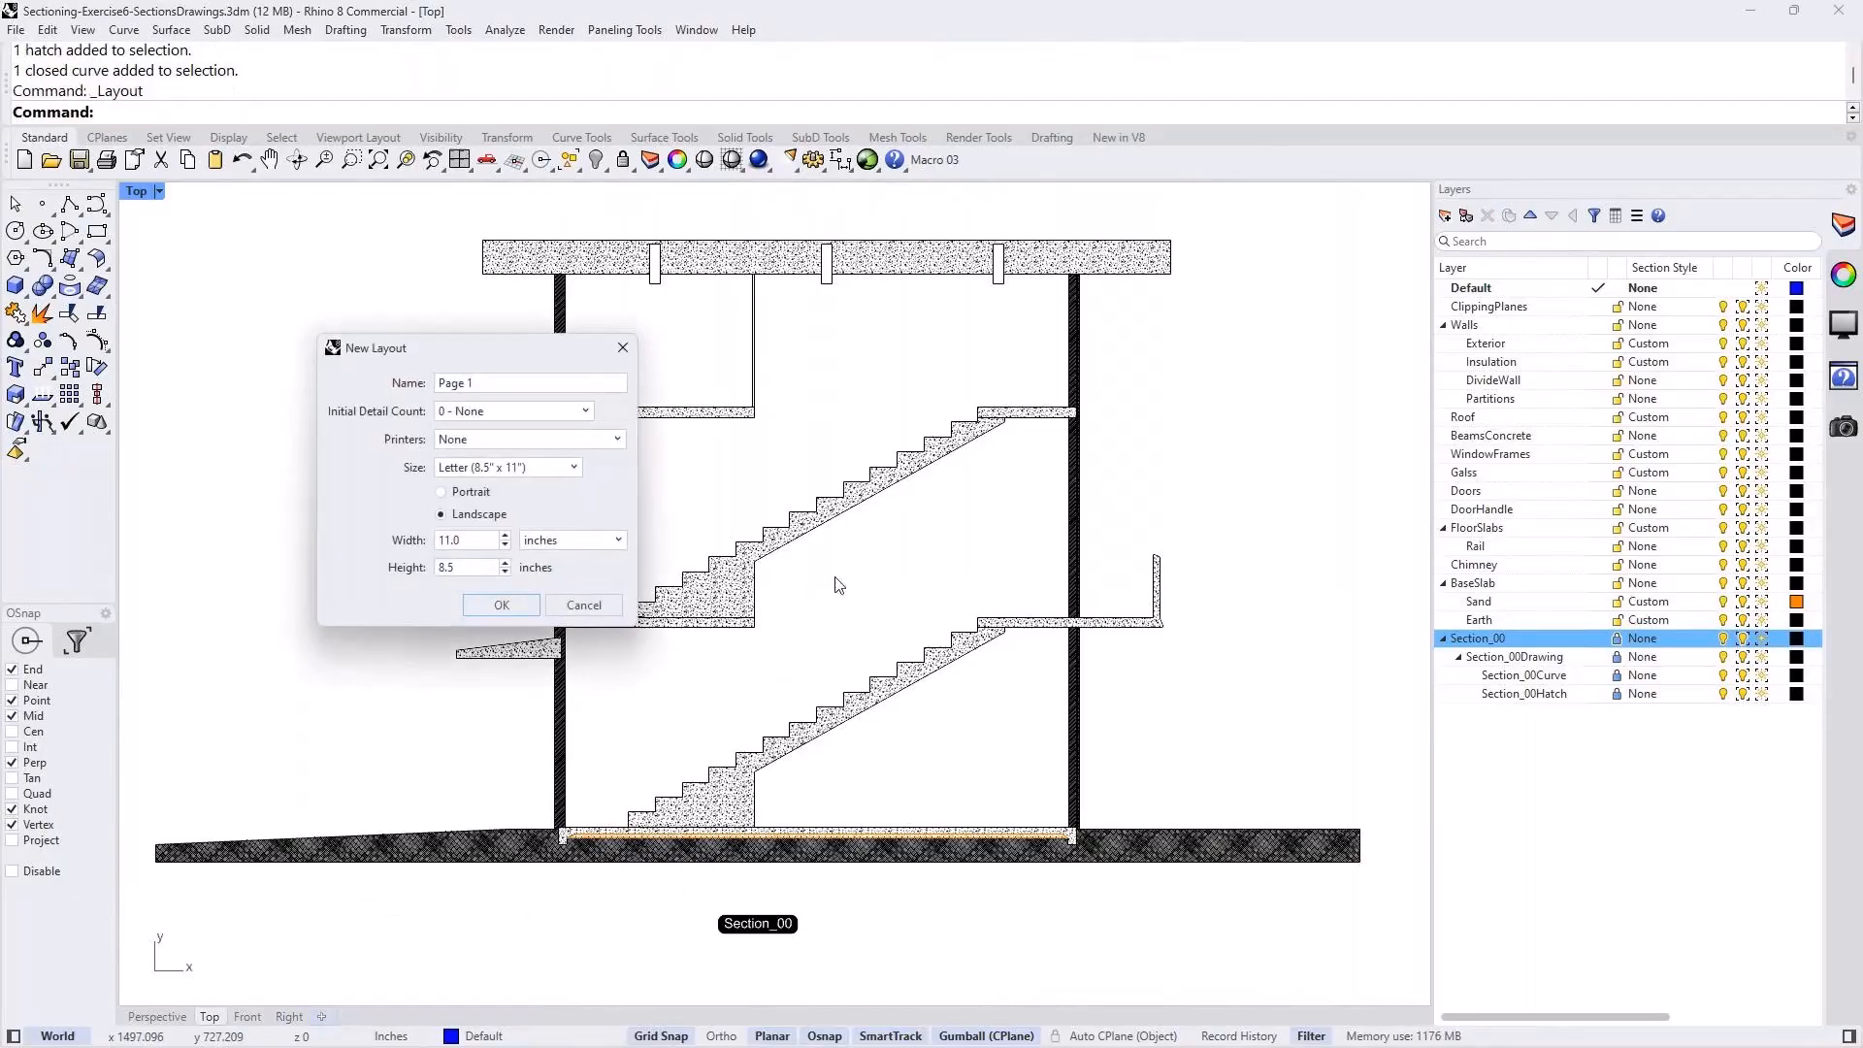
left_click(517, 606)
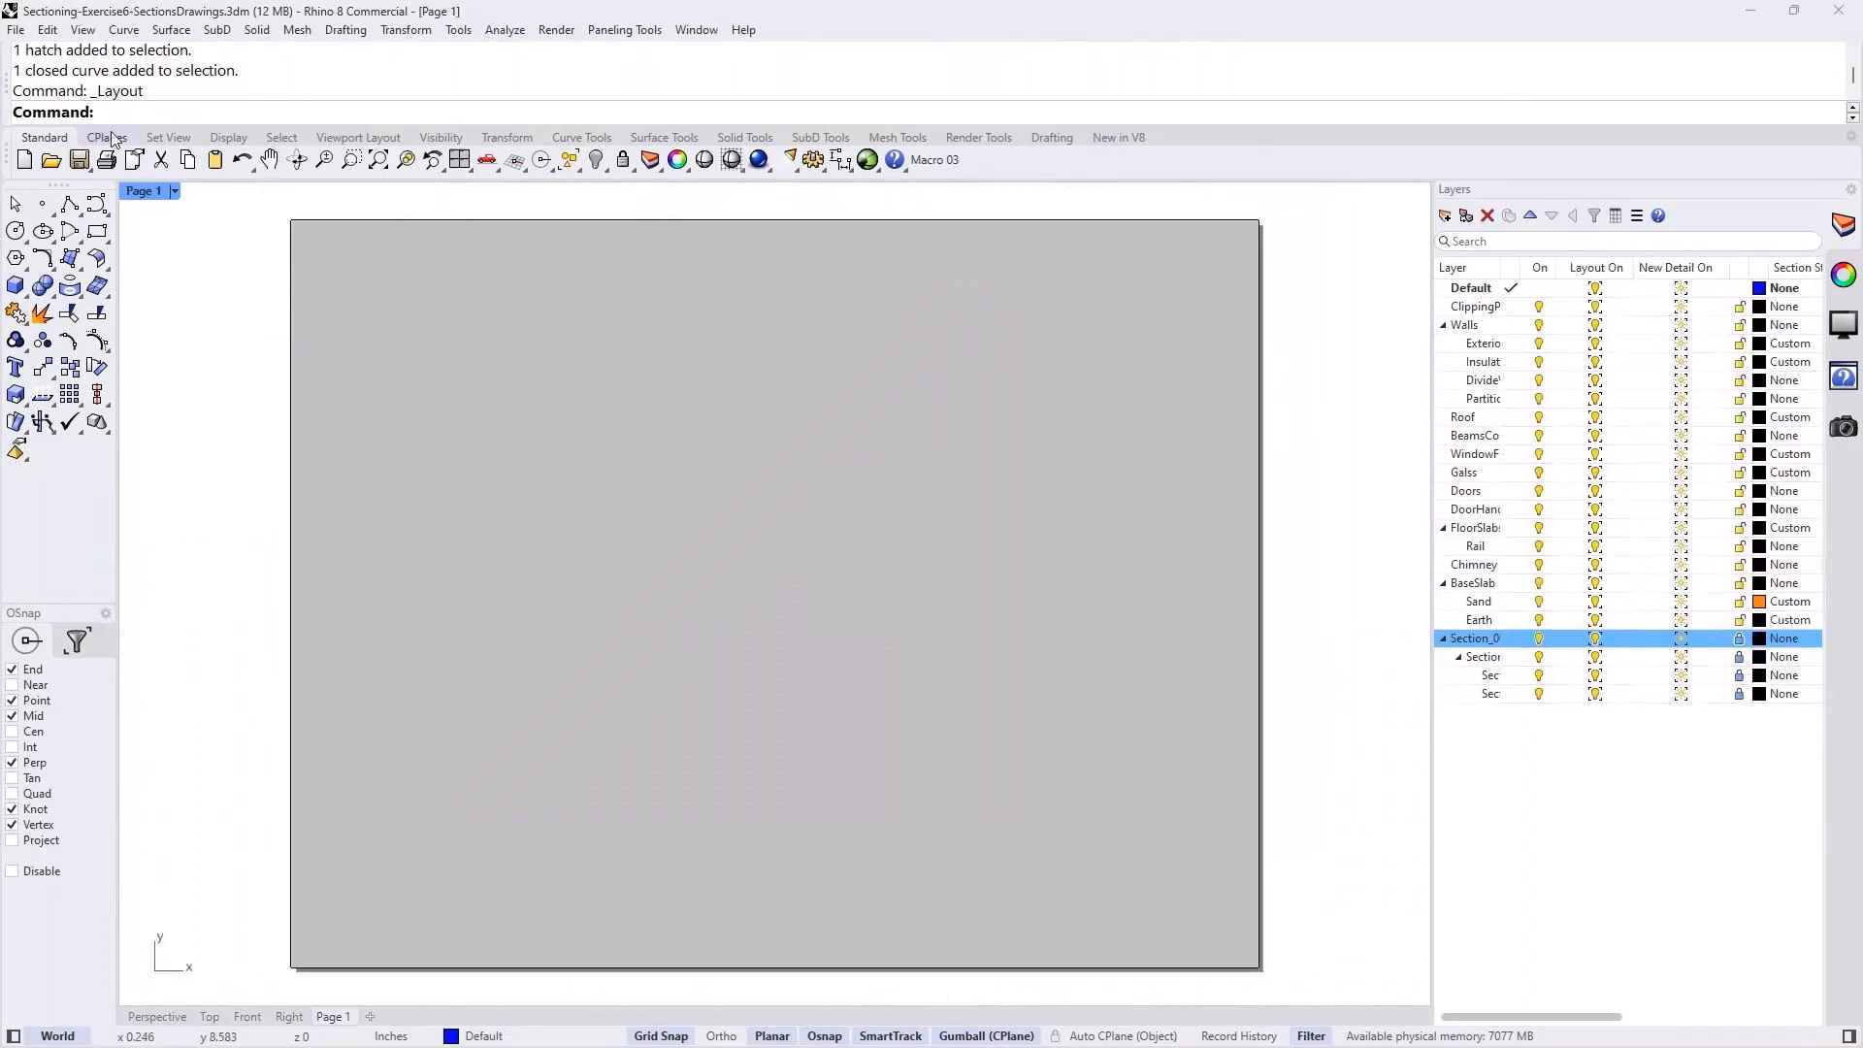
Add a Top-projection detail about 7 by 6 inches to the layout page.
left_click(175, 191)
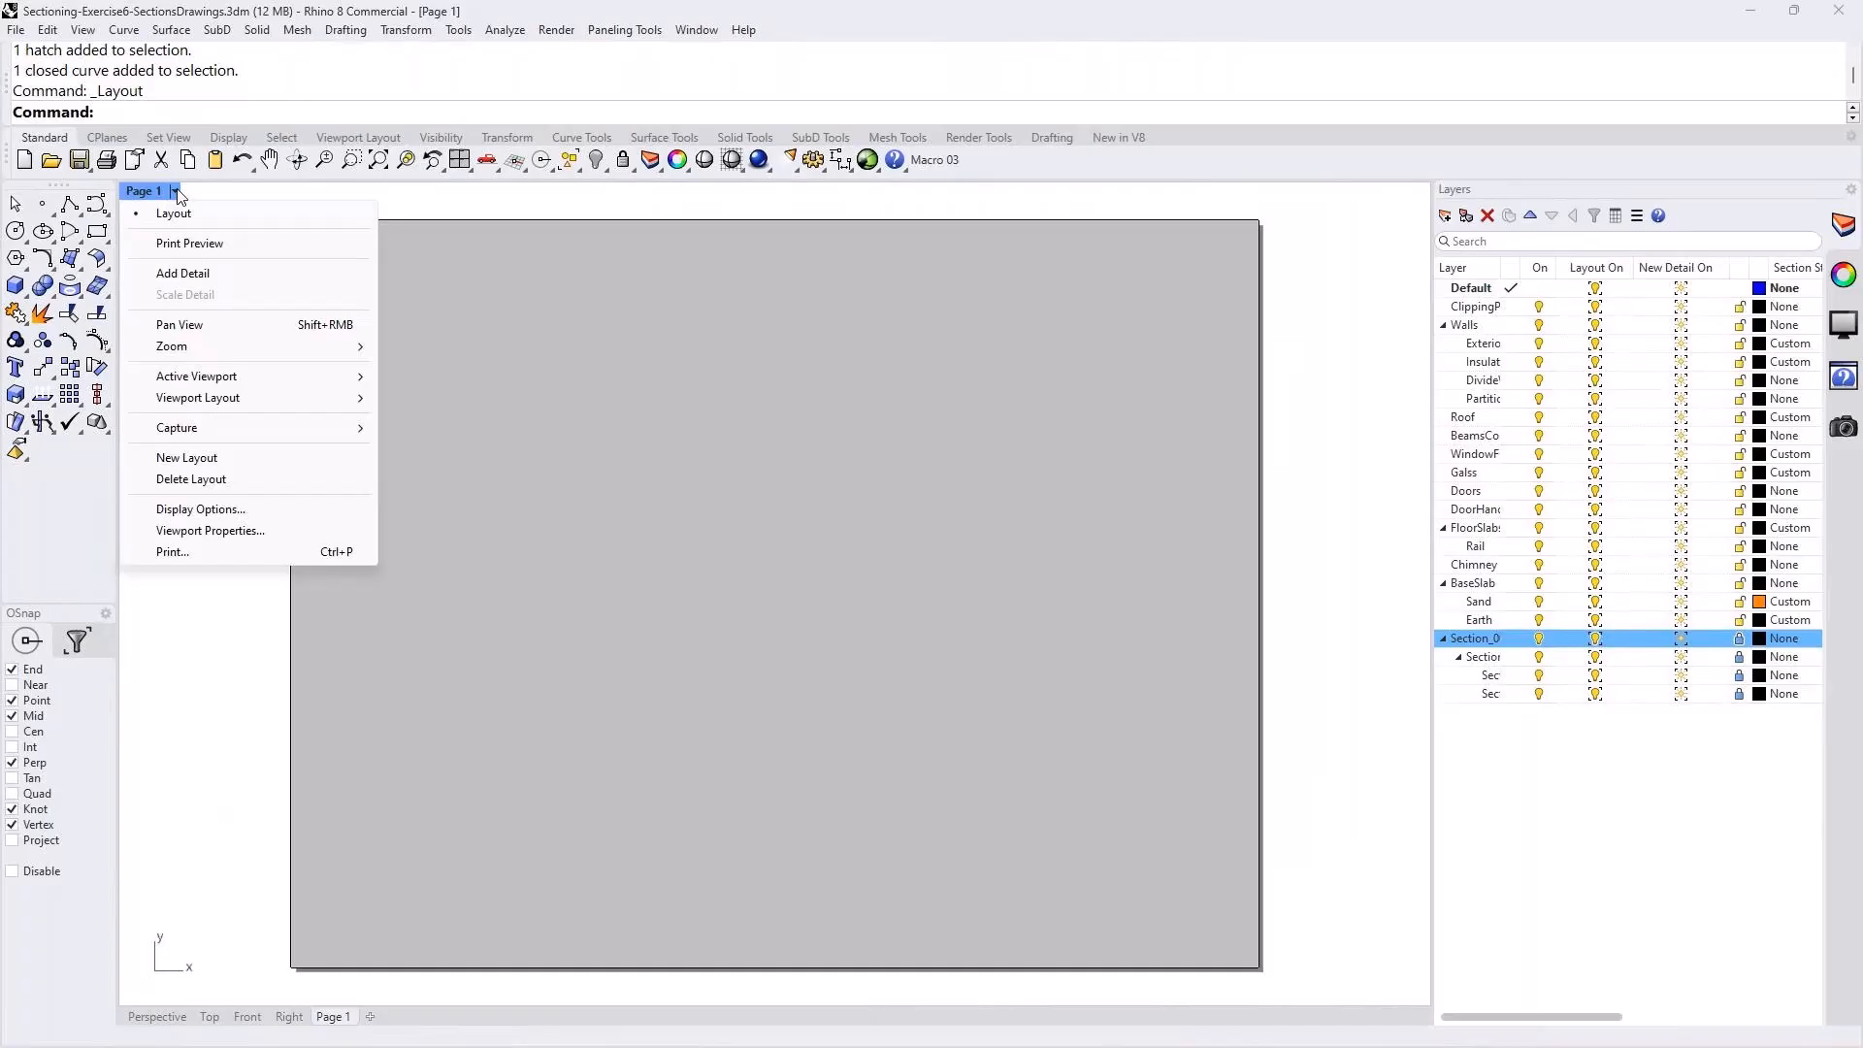
left_click(167, 274)
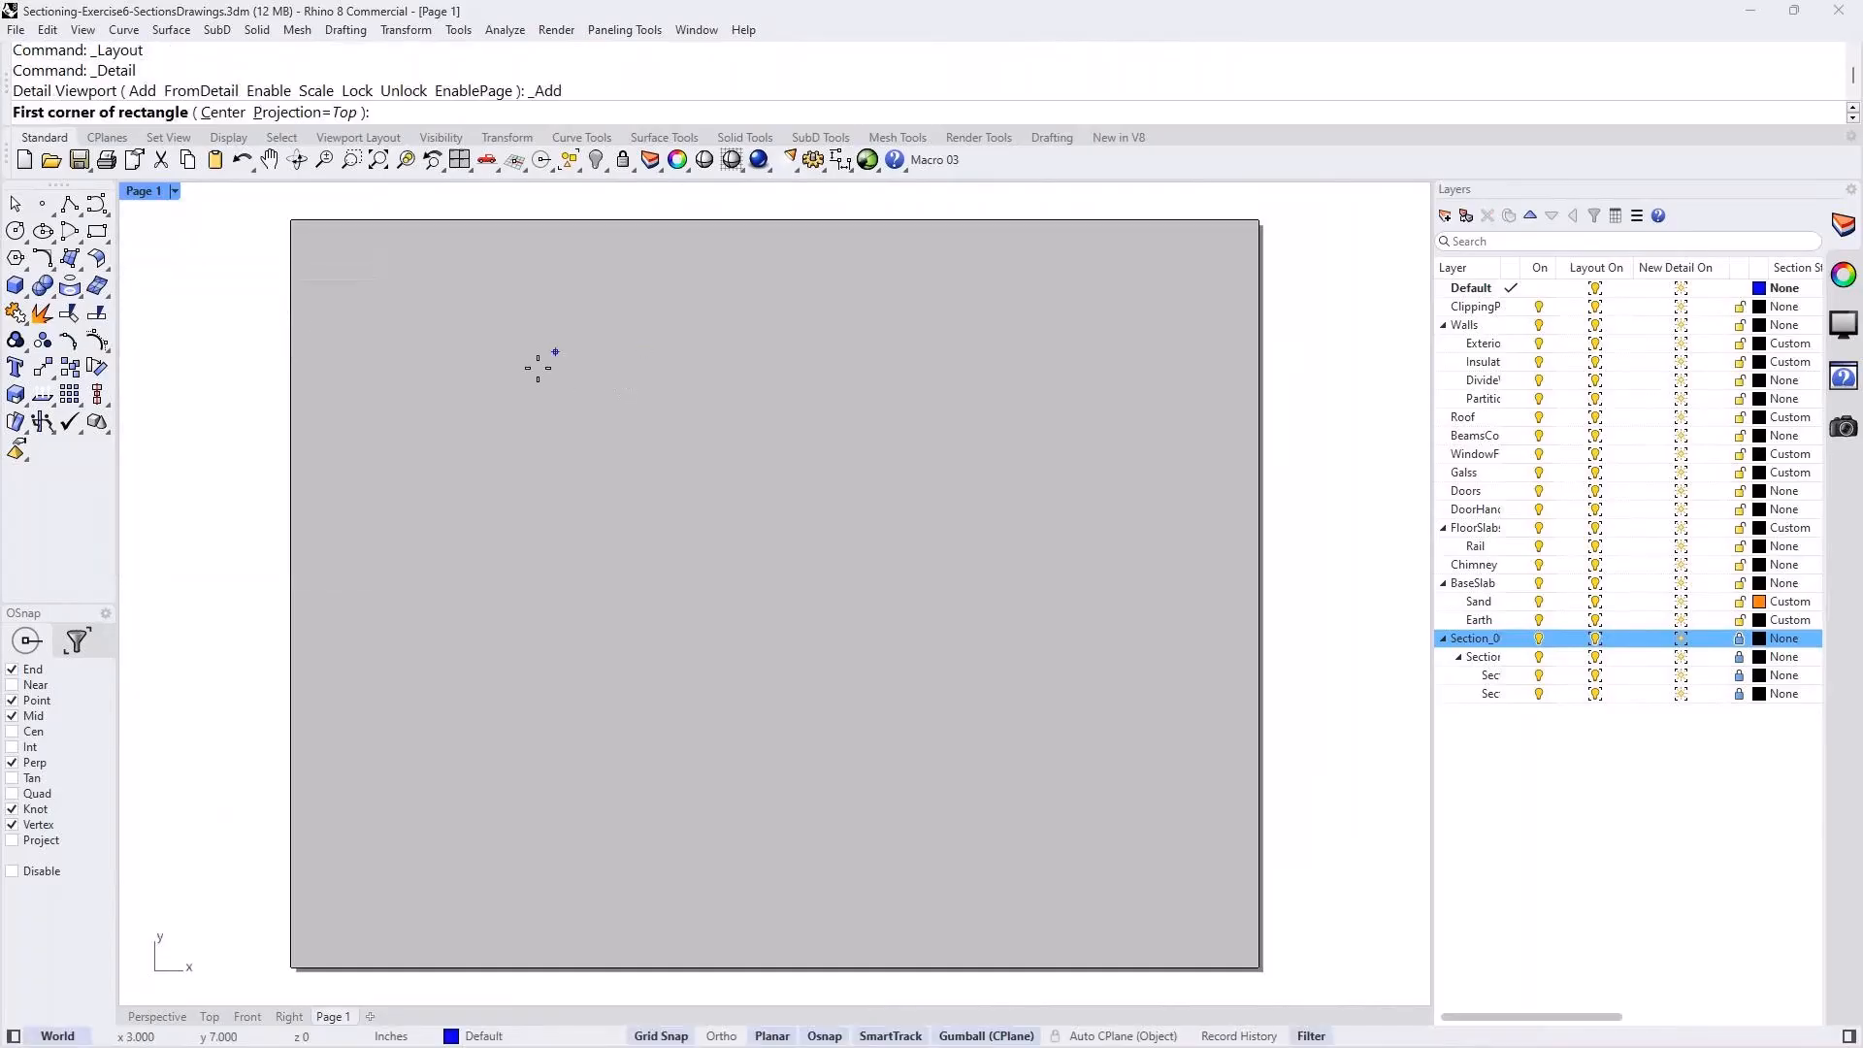
left_click(555, 352)
left_click(1136, 865)
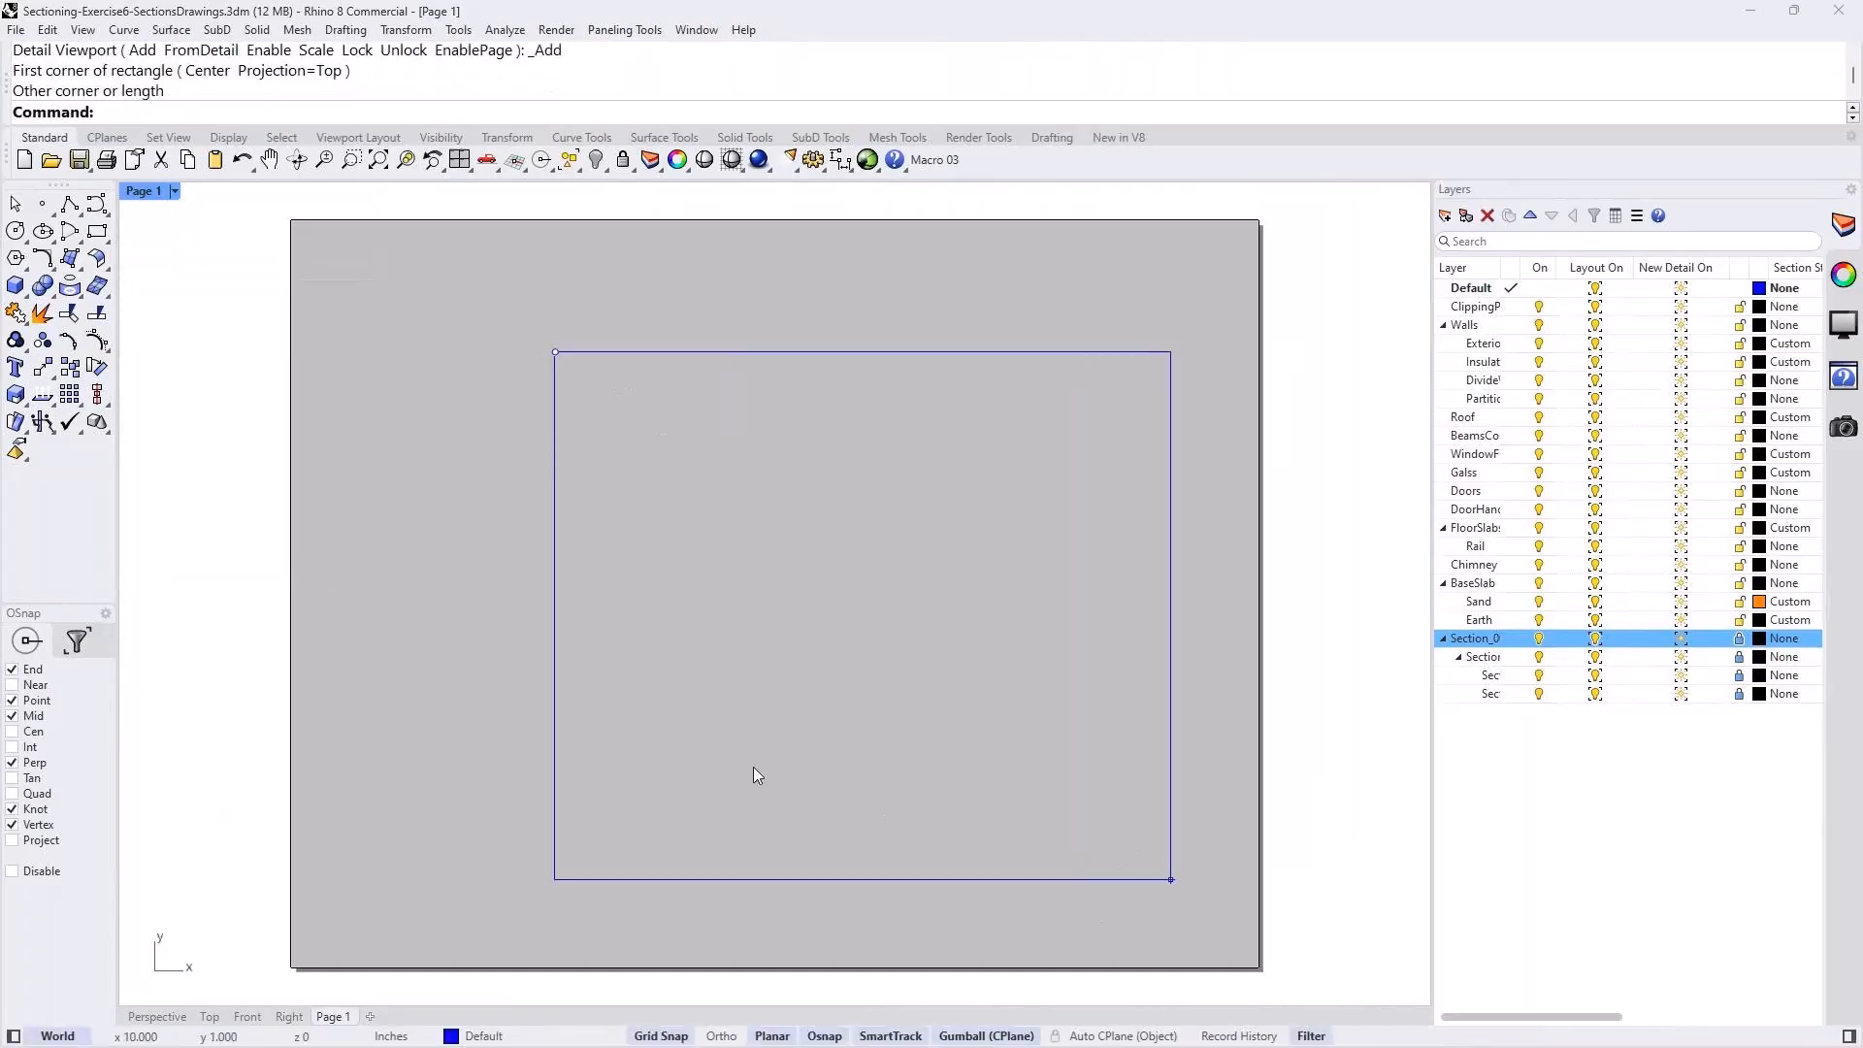
Activate the new detail and frame the Section_00 drawing so it fills the detail's area.
double_click(963, 550)
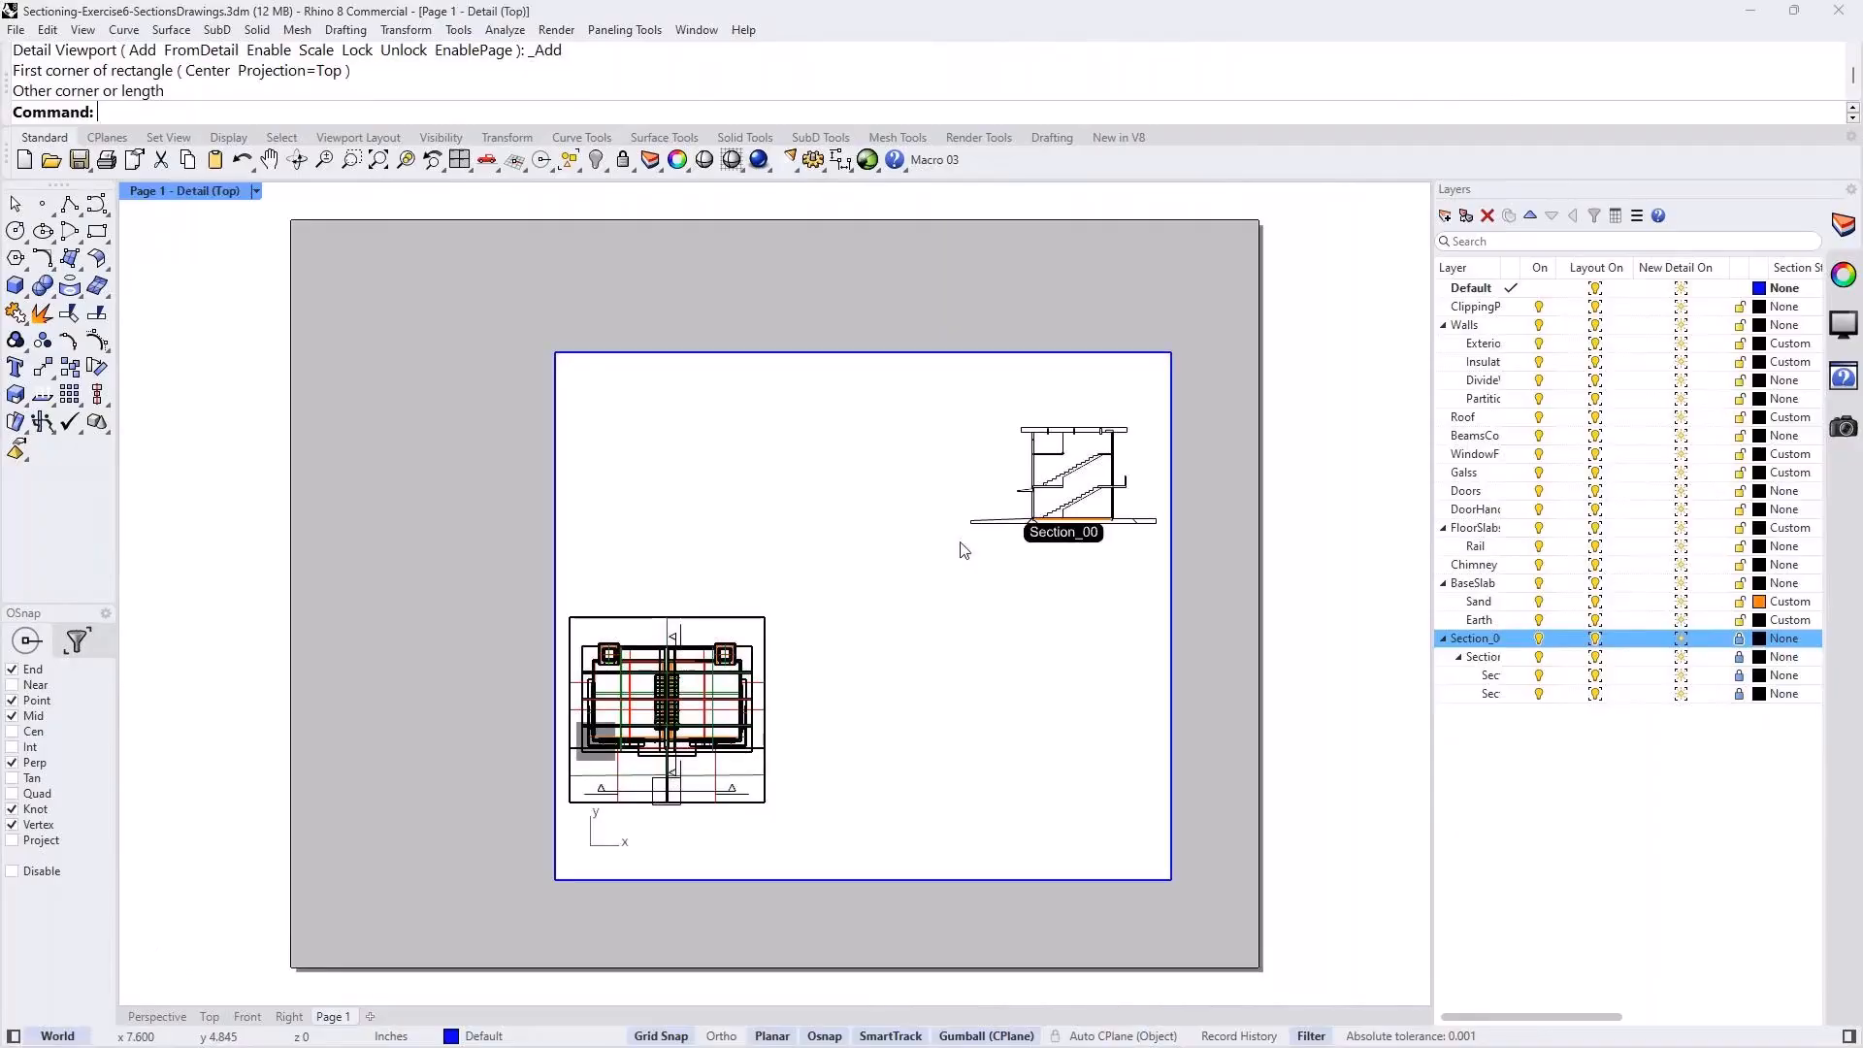
right_click_drag(964, 550, 719, 650)
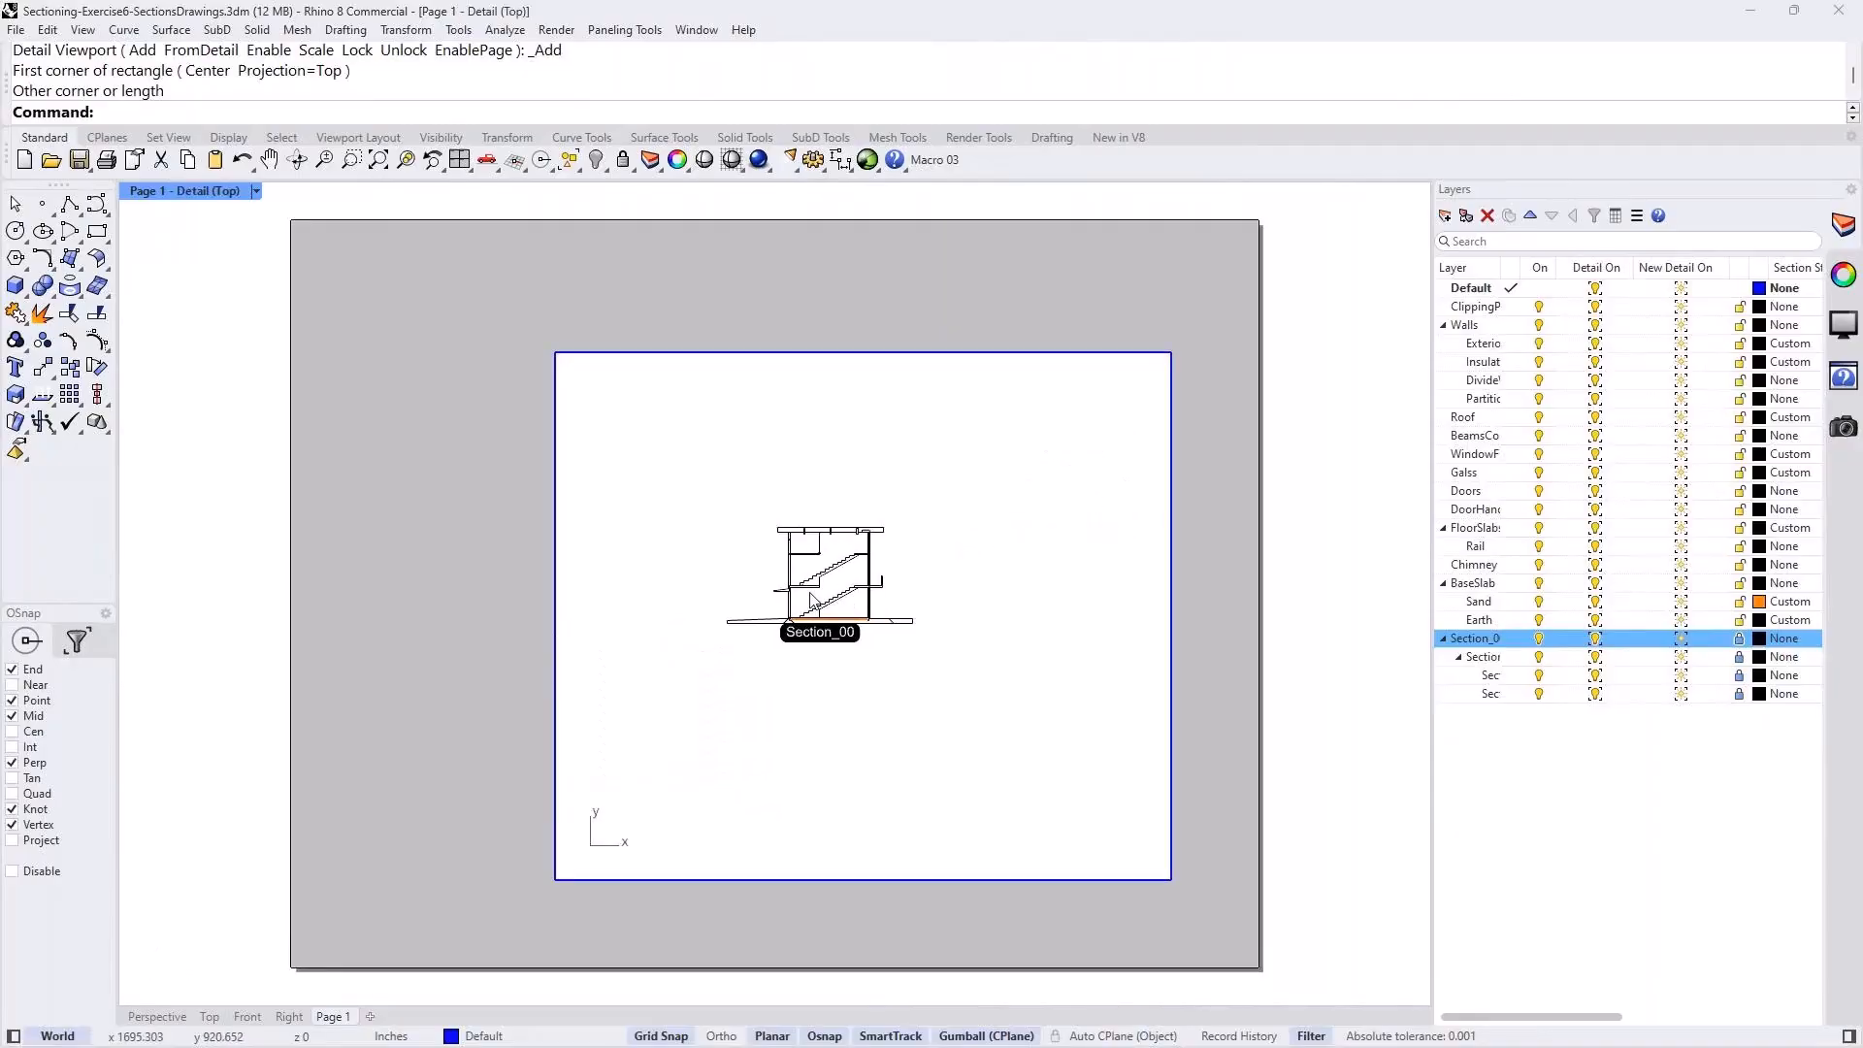
scroll(807, 572, "up", 4)
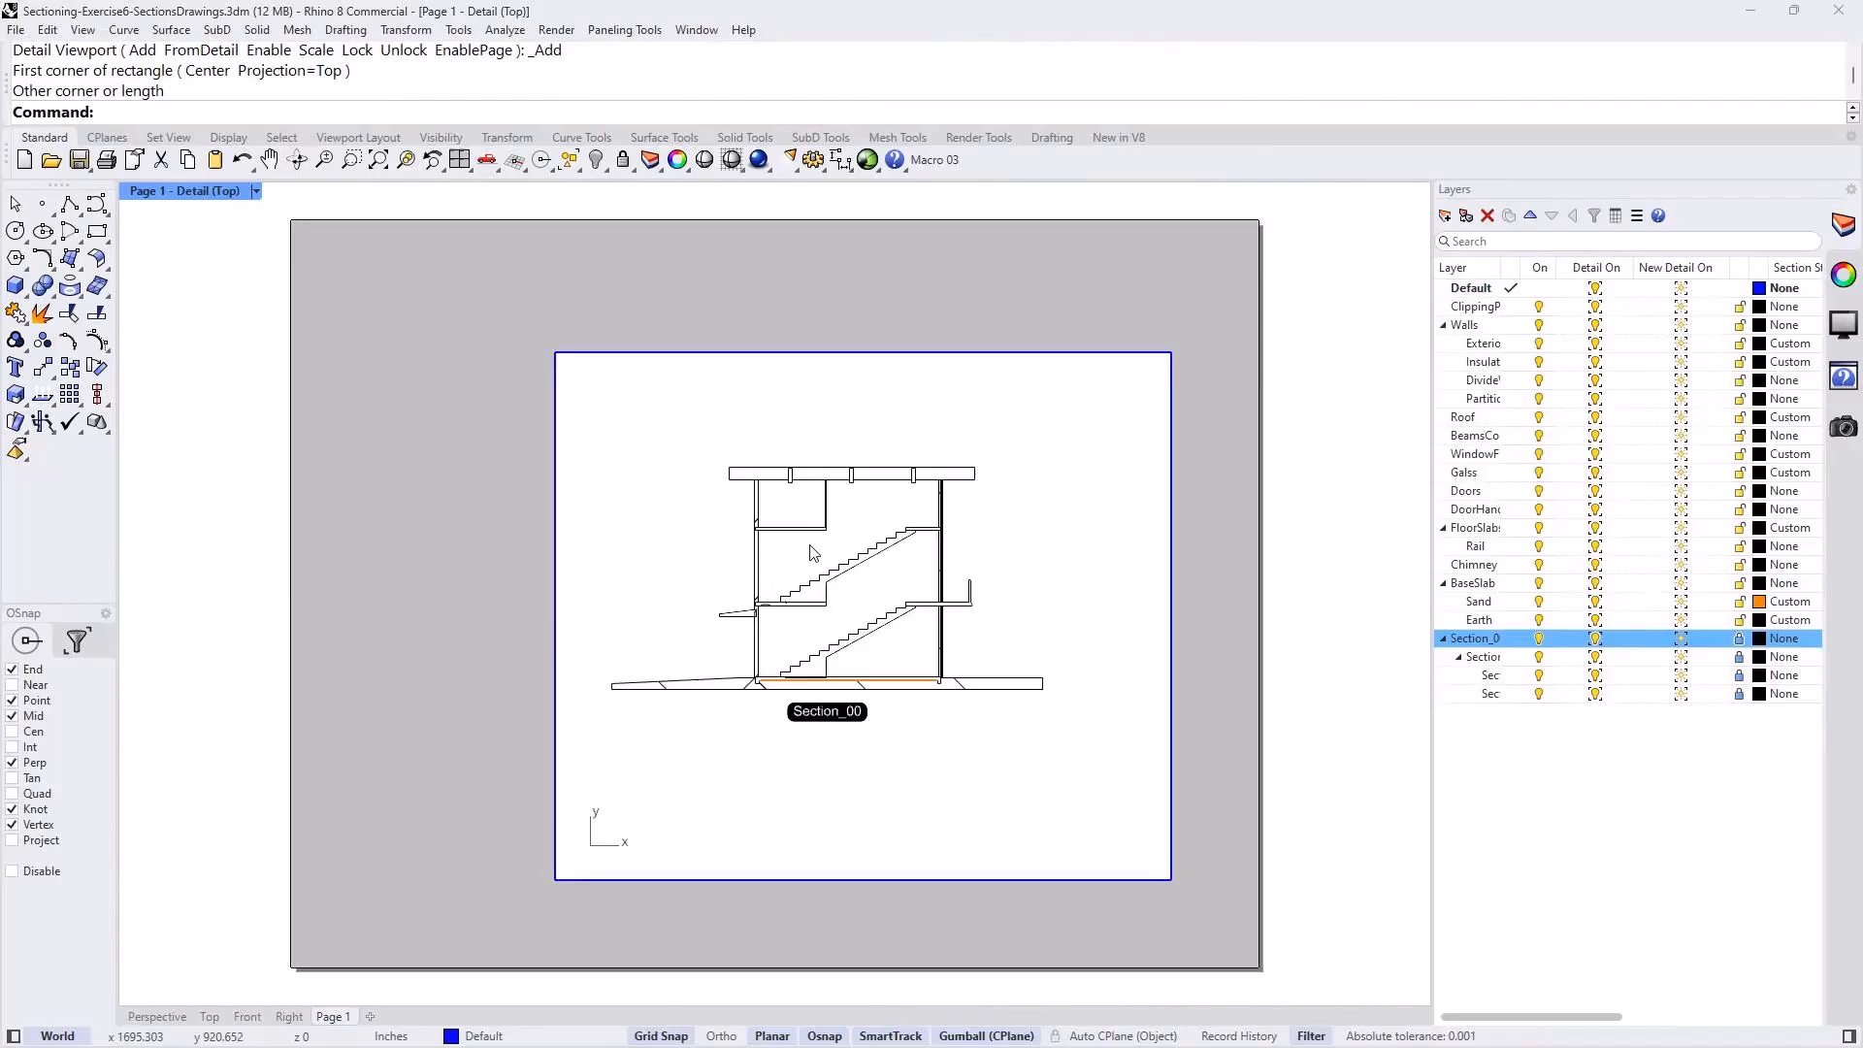
scroll(802, 553, "up", 2)
mouse_move(657, 591)
right_mouse_down()
mouse_move(740, 599)
mouse_move(718, 601)
right_mouse_up()
right_click(718, 601)
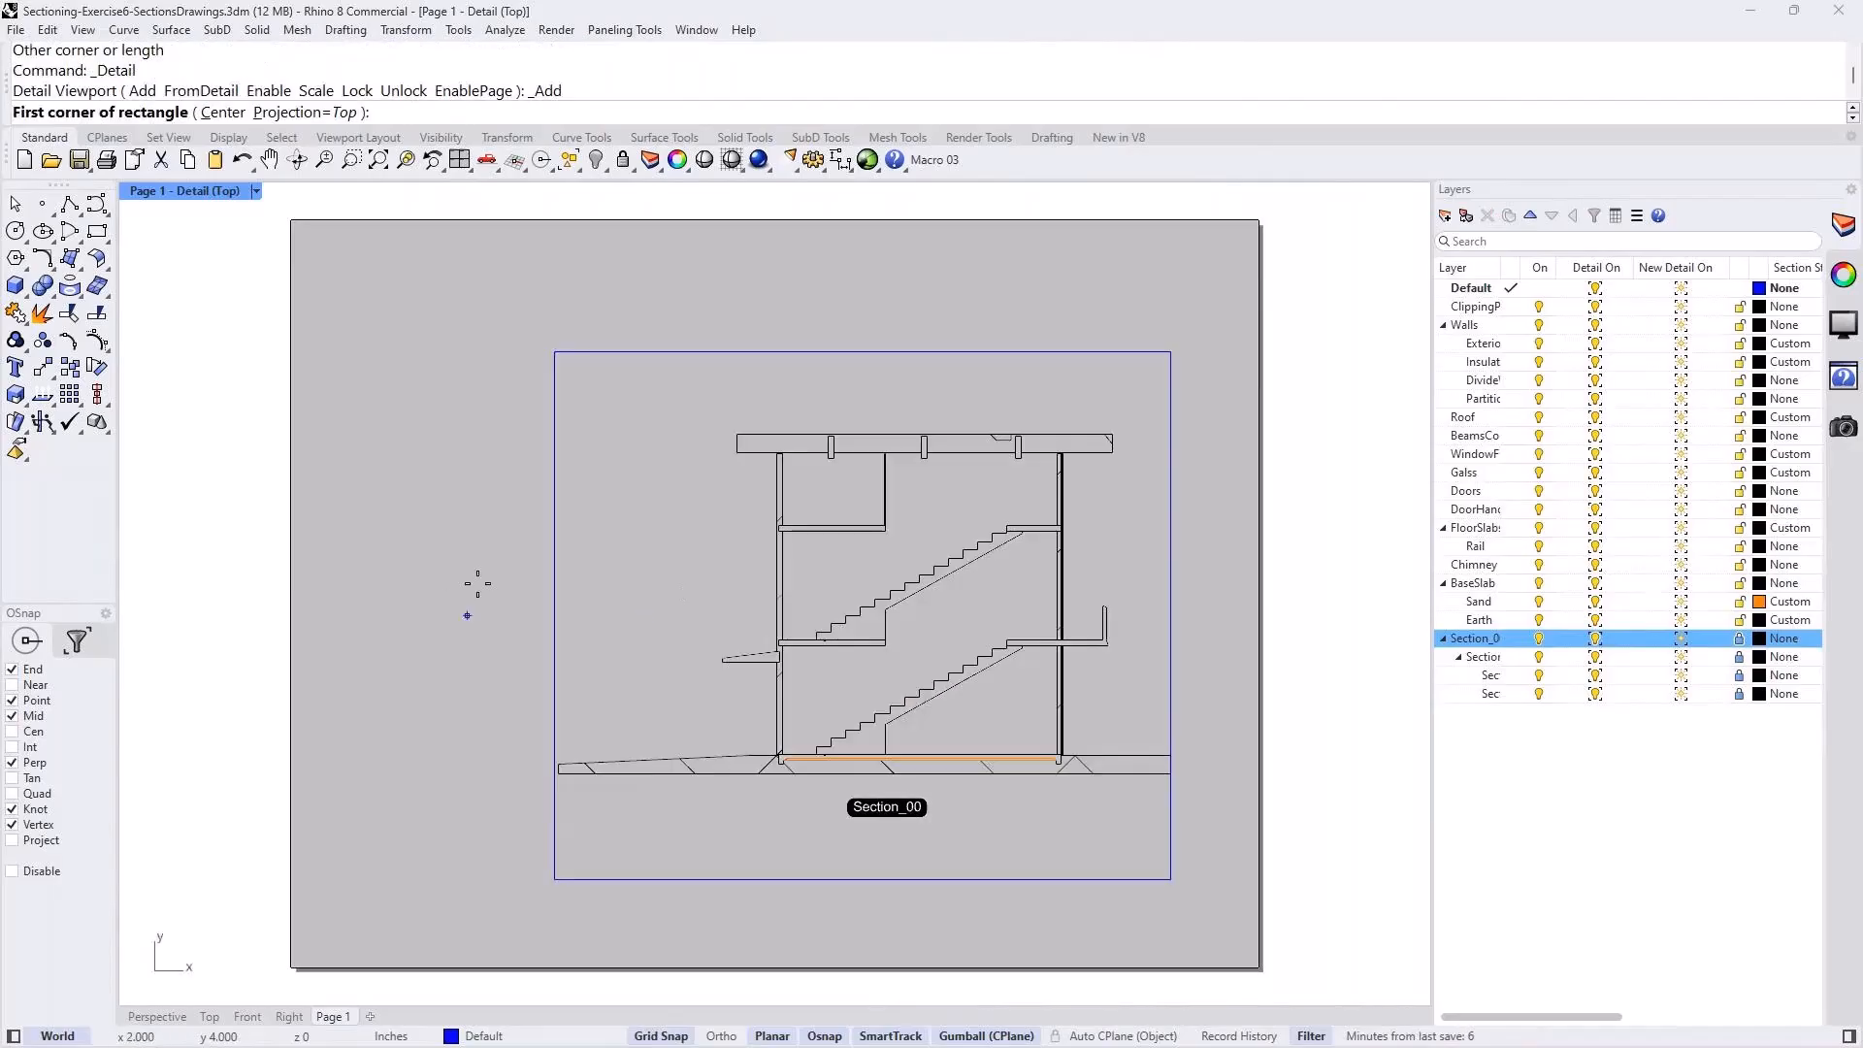
key("Escape")
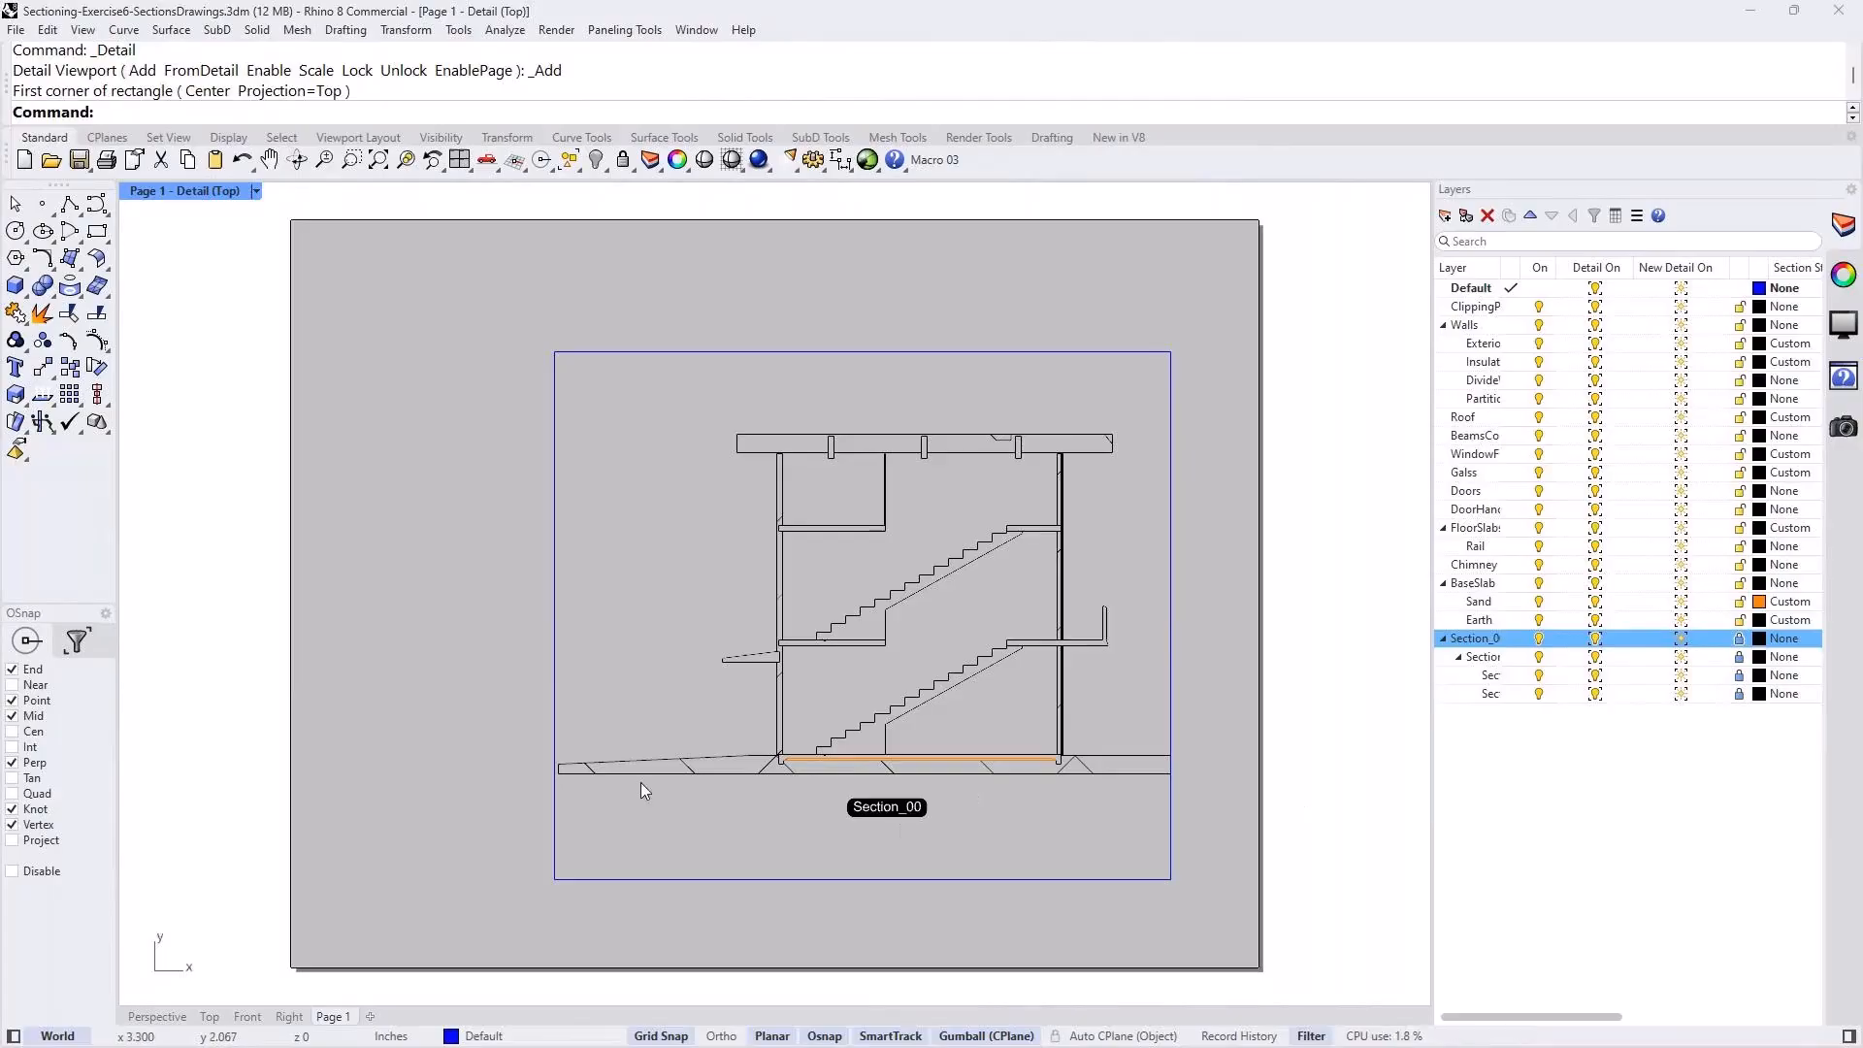
Collapse the Section_00 layer, switch off its Model On visibility, and check the drawing on the Page 1 layout.
left_click(156, 1018)
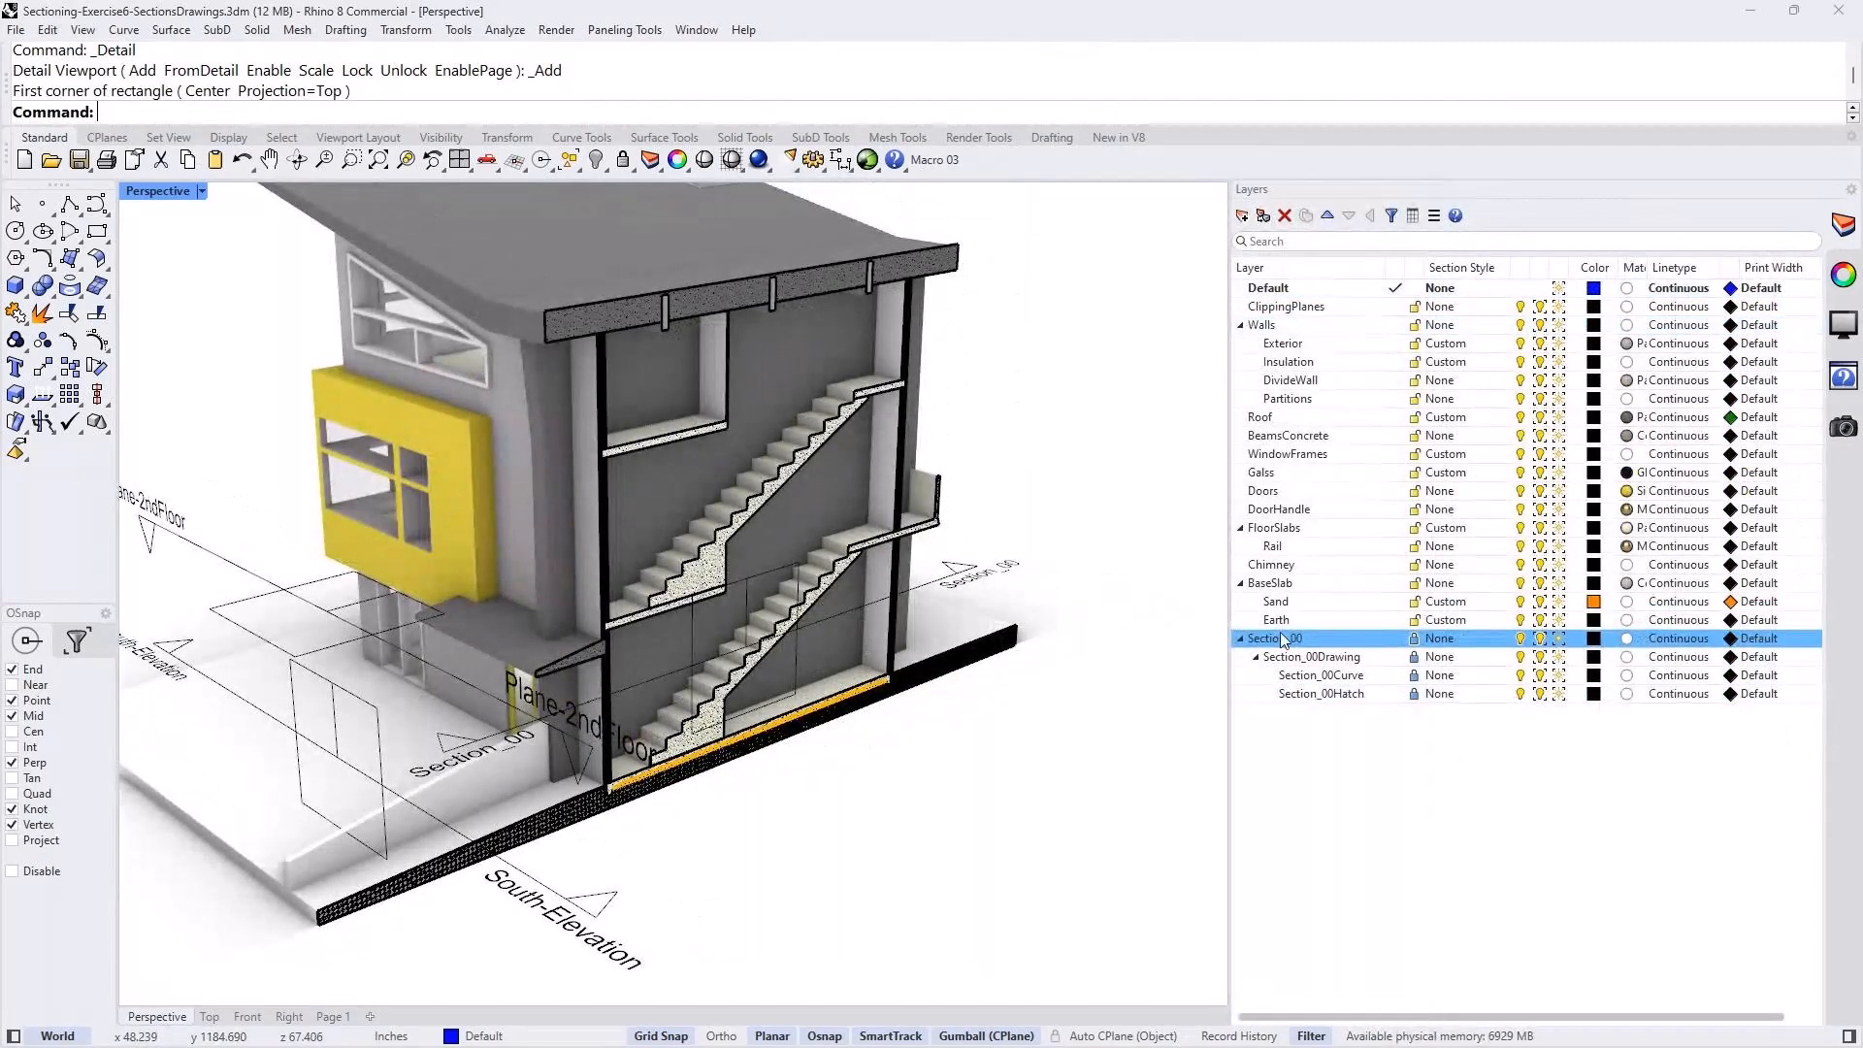
left_click(1241, 640)
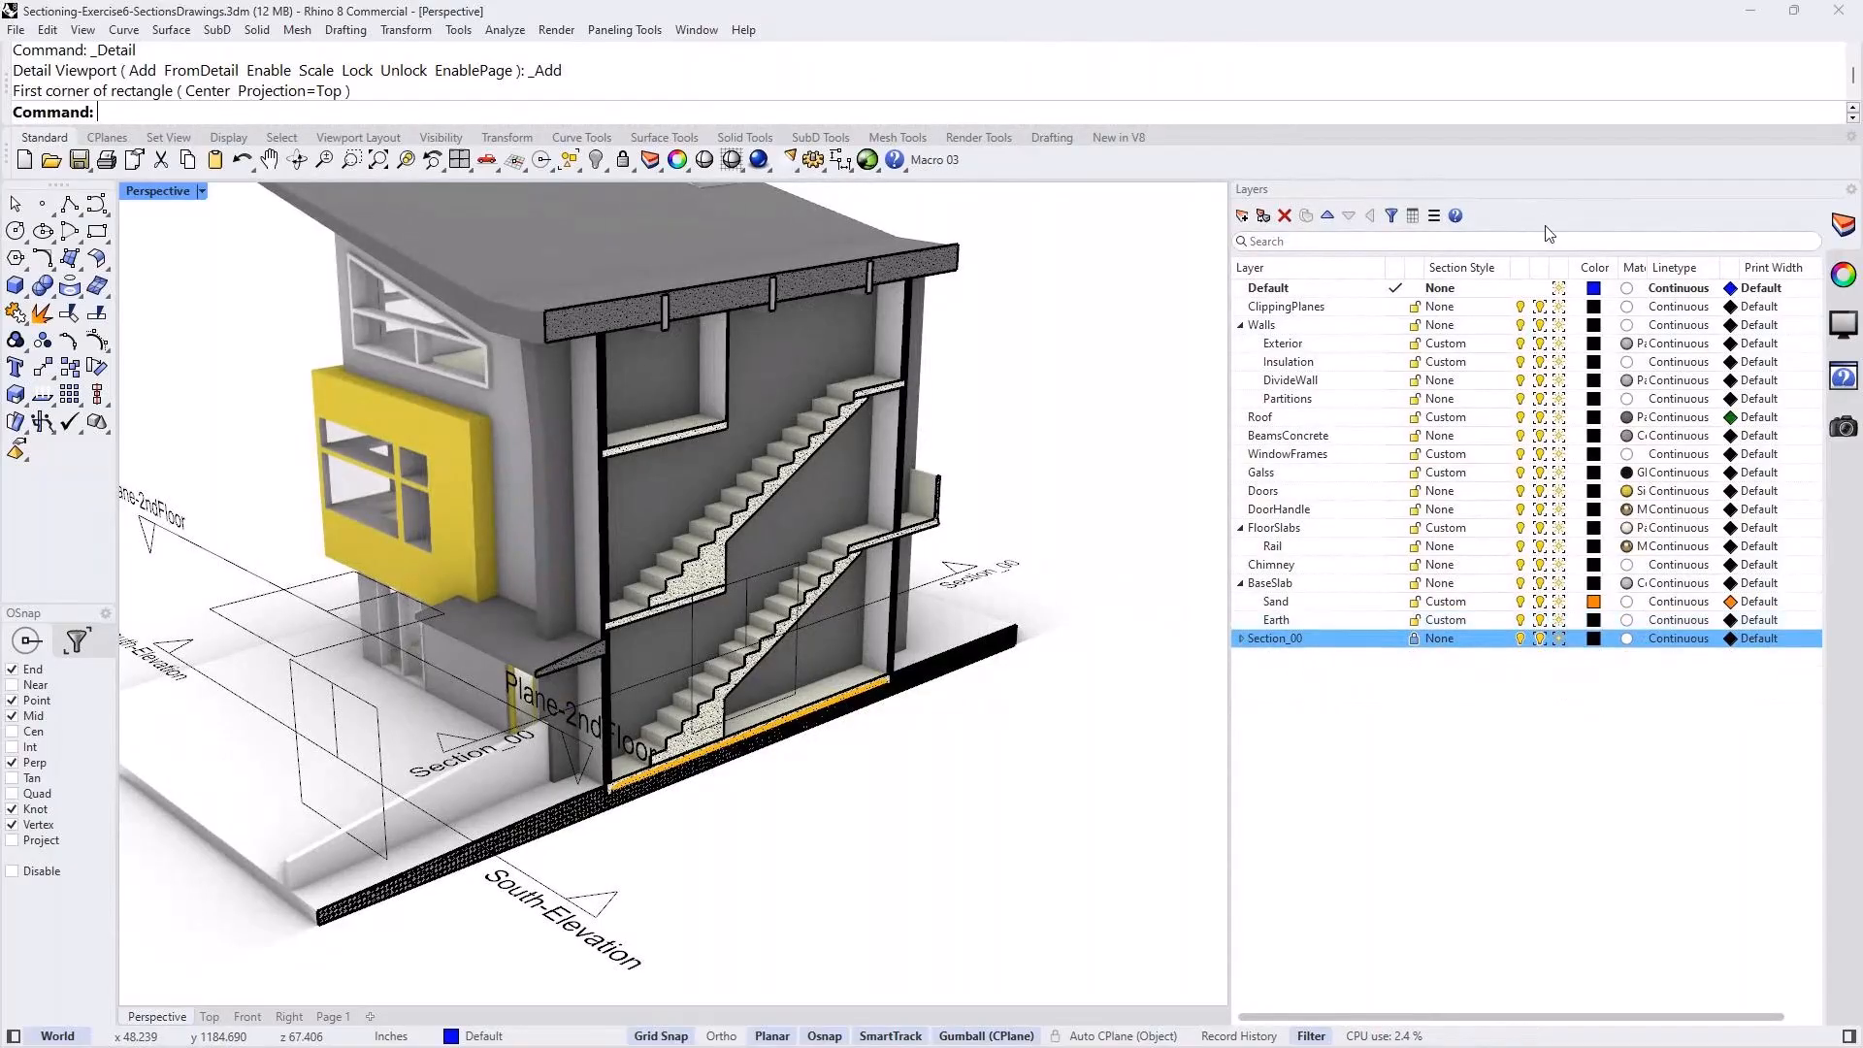
left_click_drag(1530, 266, 1650, 265)
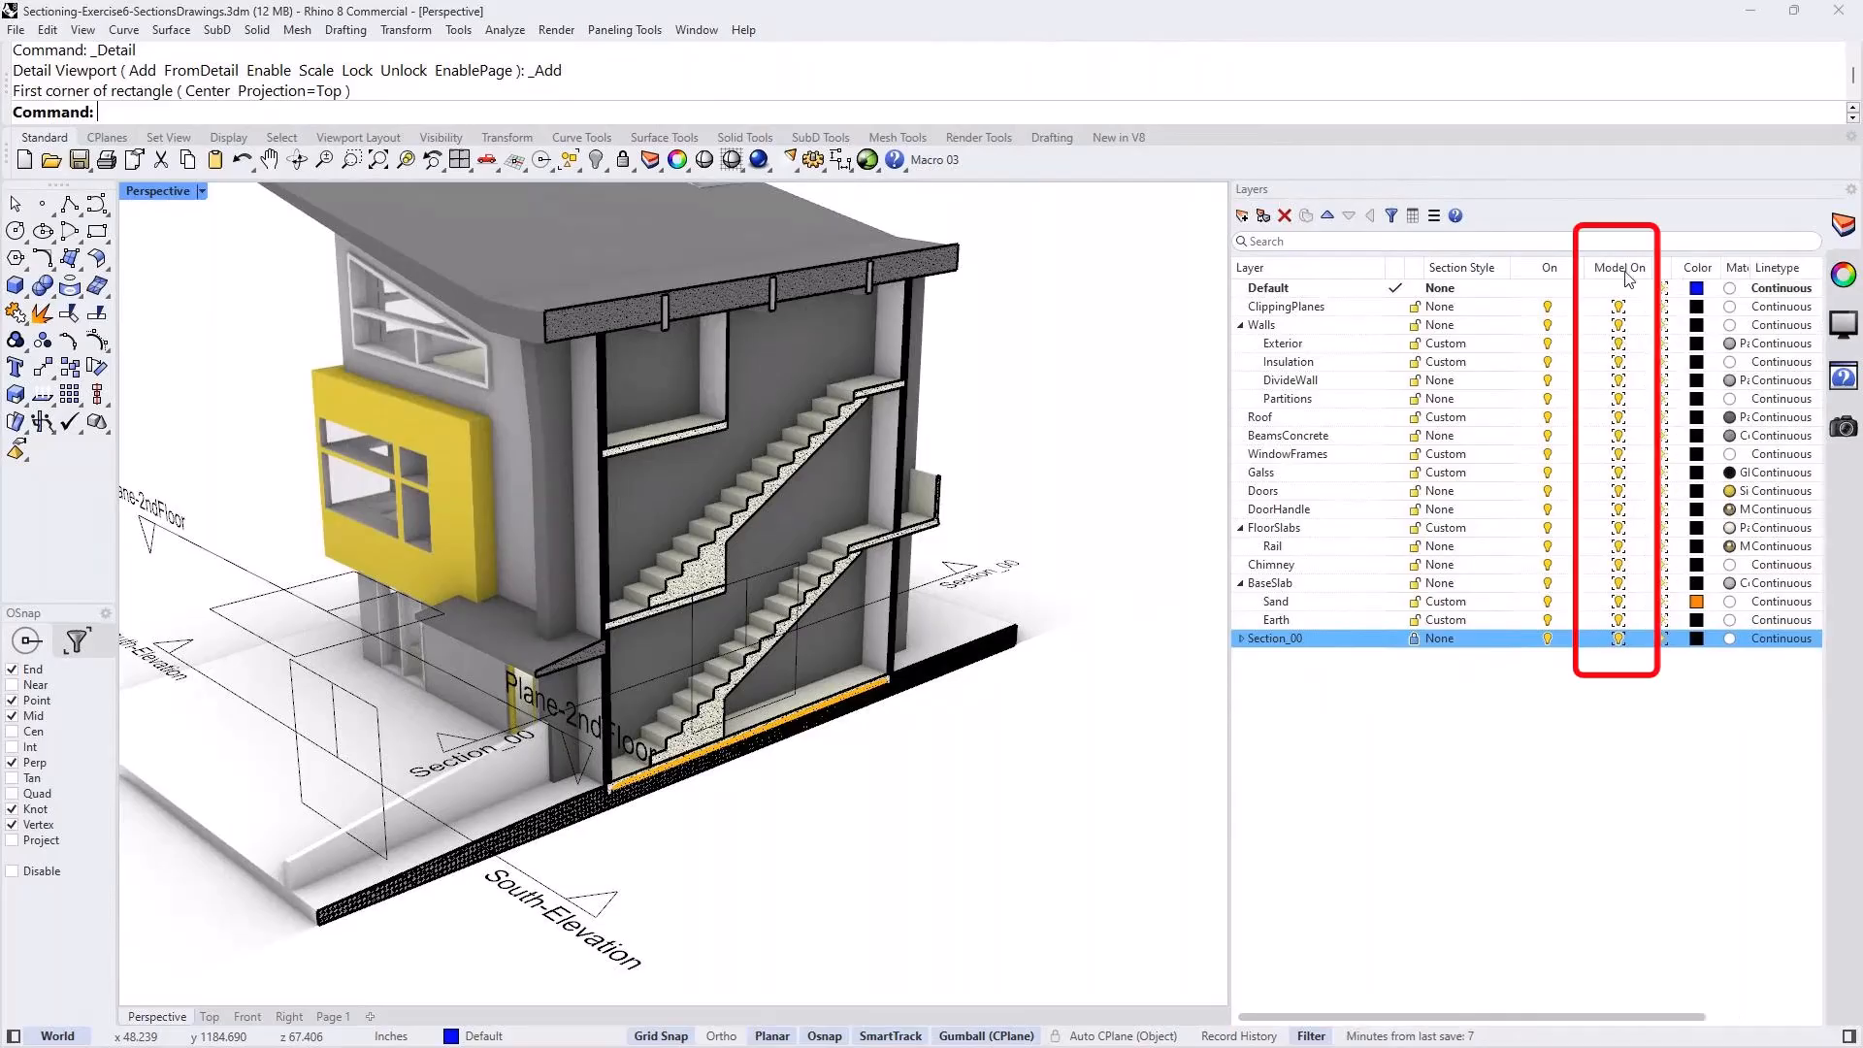
left_click(1619, 638)
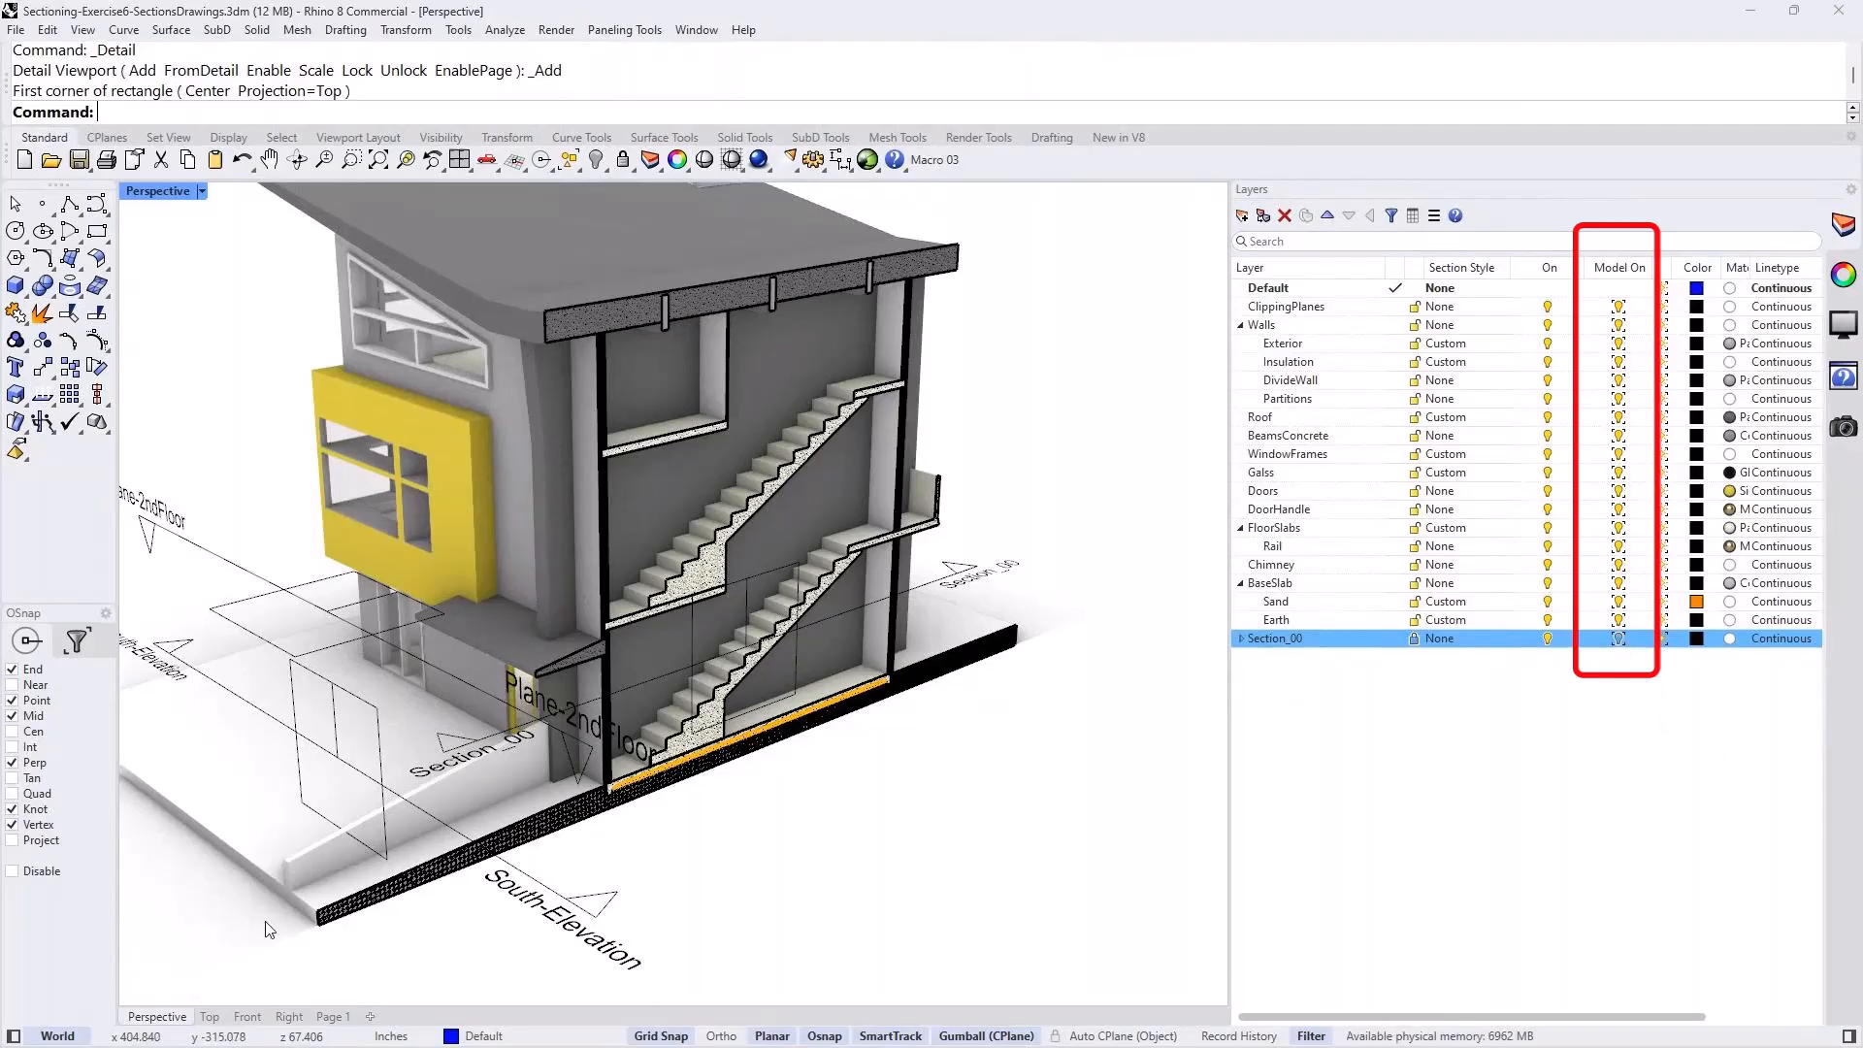
left_click(329, 1017)
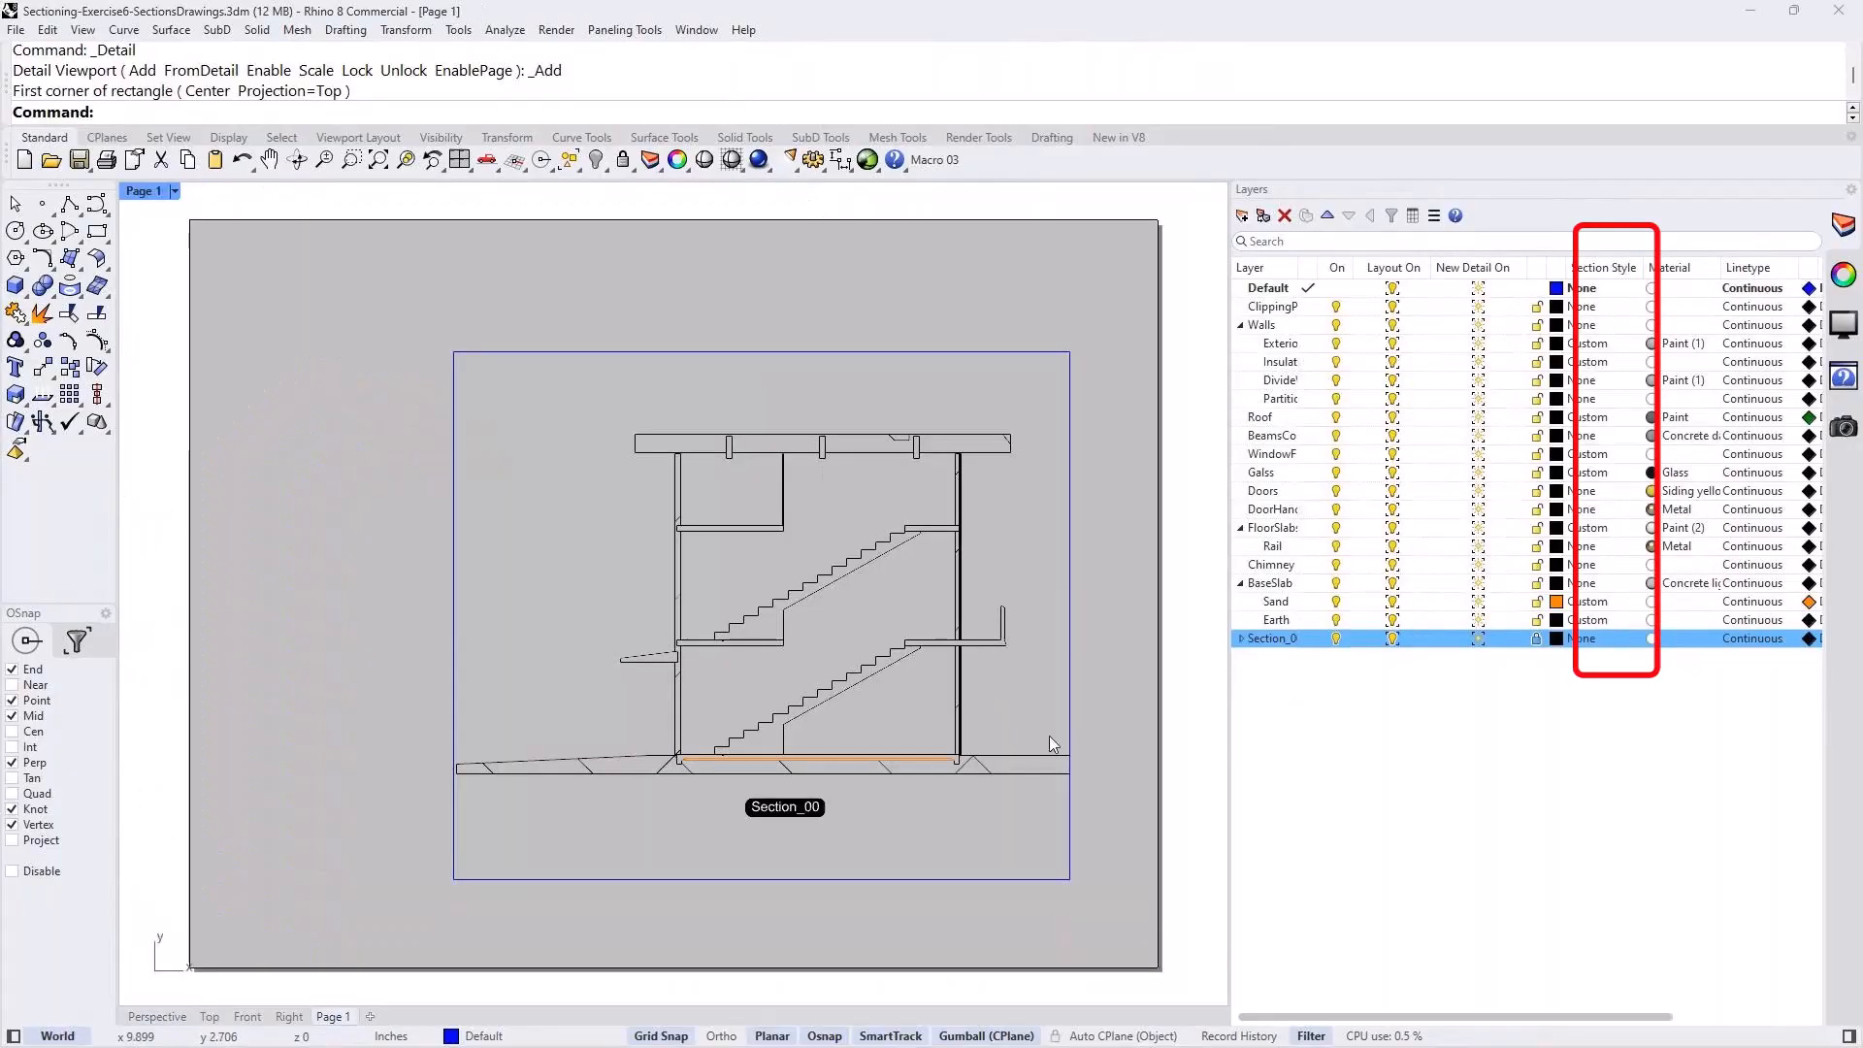
Return to the four-viewport model display and switch Section_00's Model On visibility back on, framing the drawing in the Top viewport.
left_click(155, 1017)
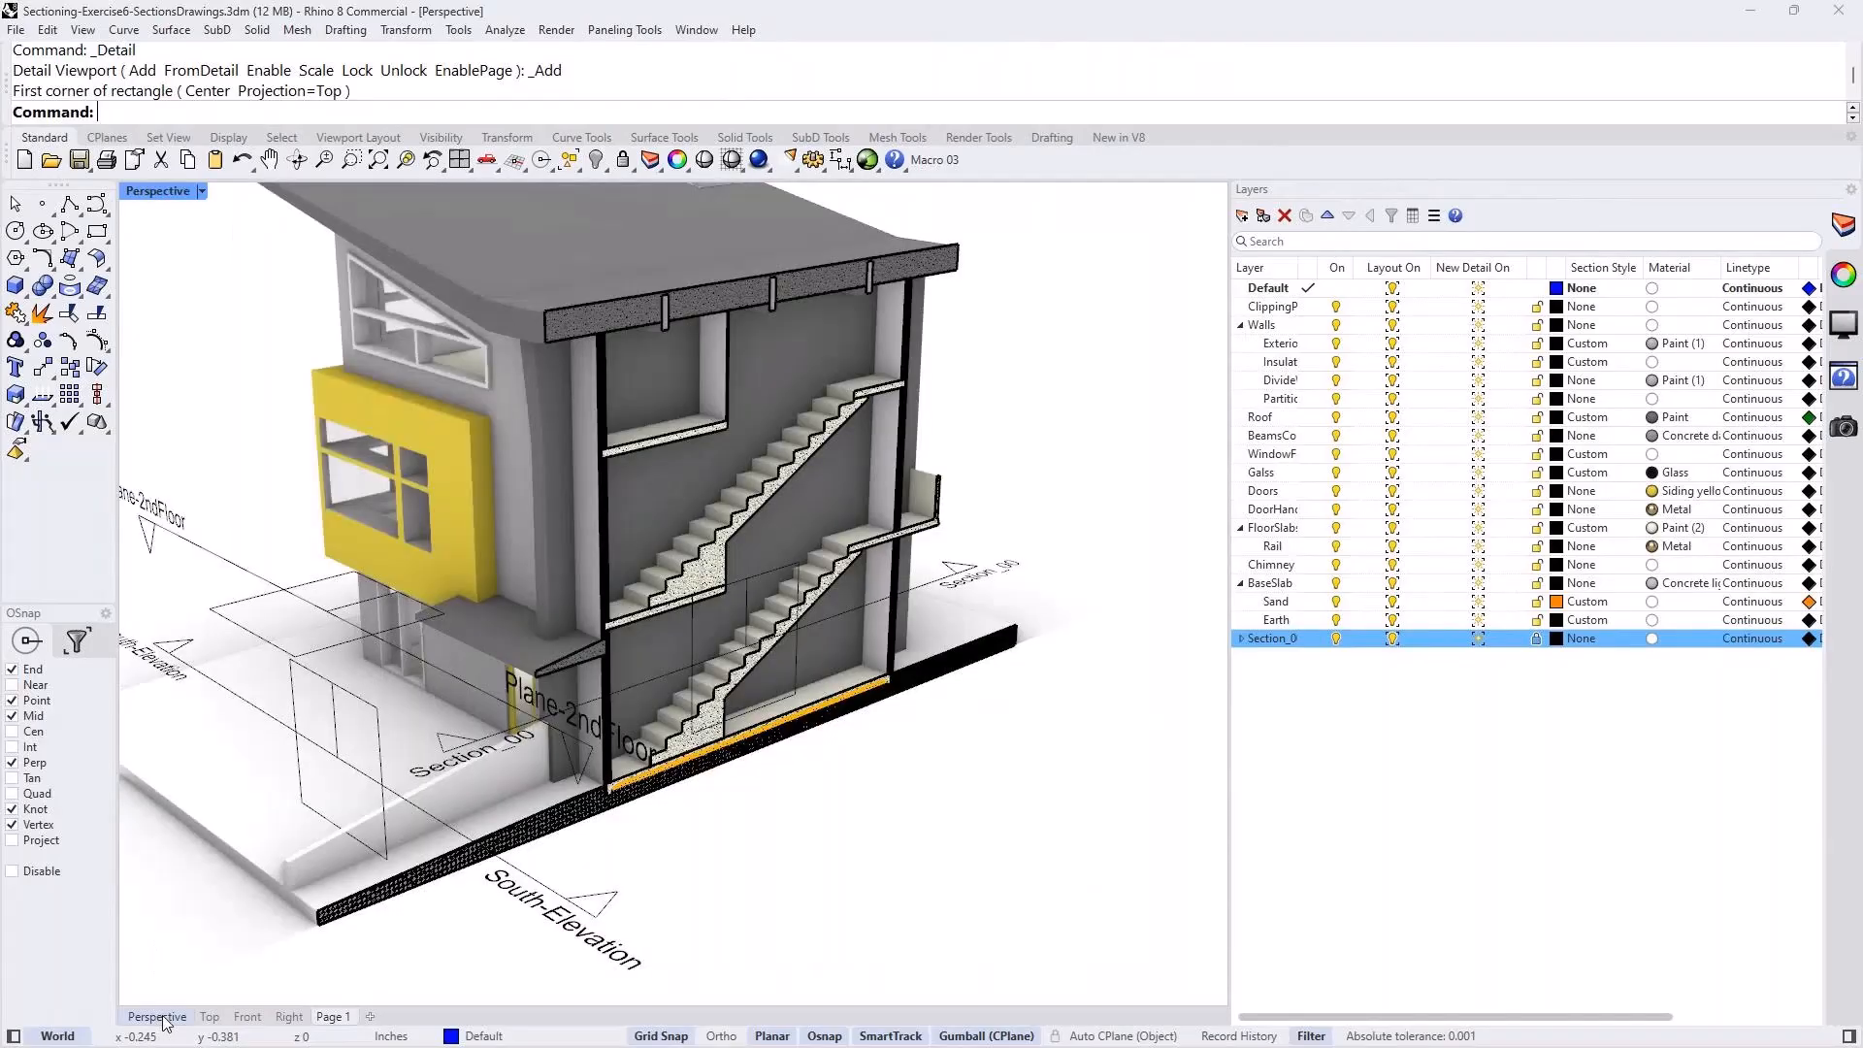
double_click(160, 192)
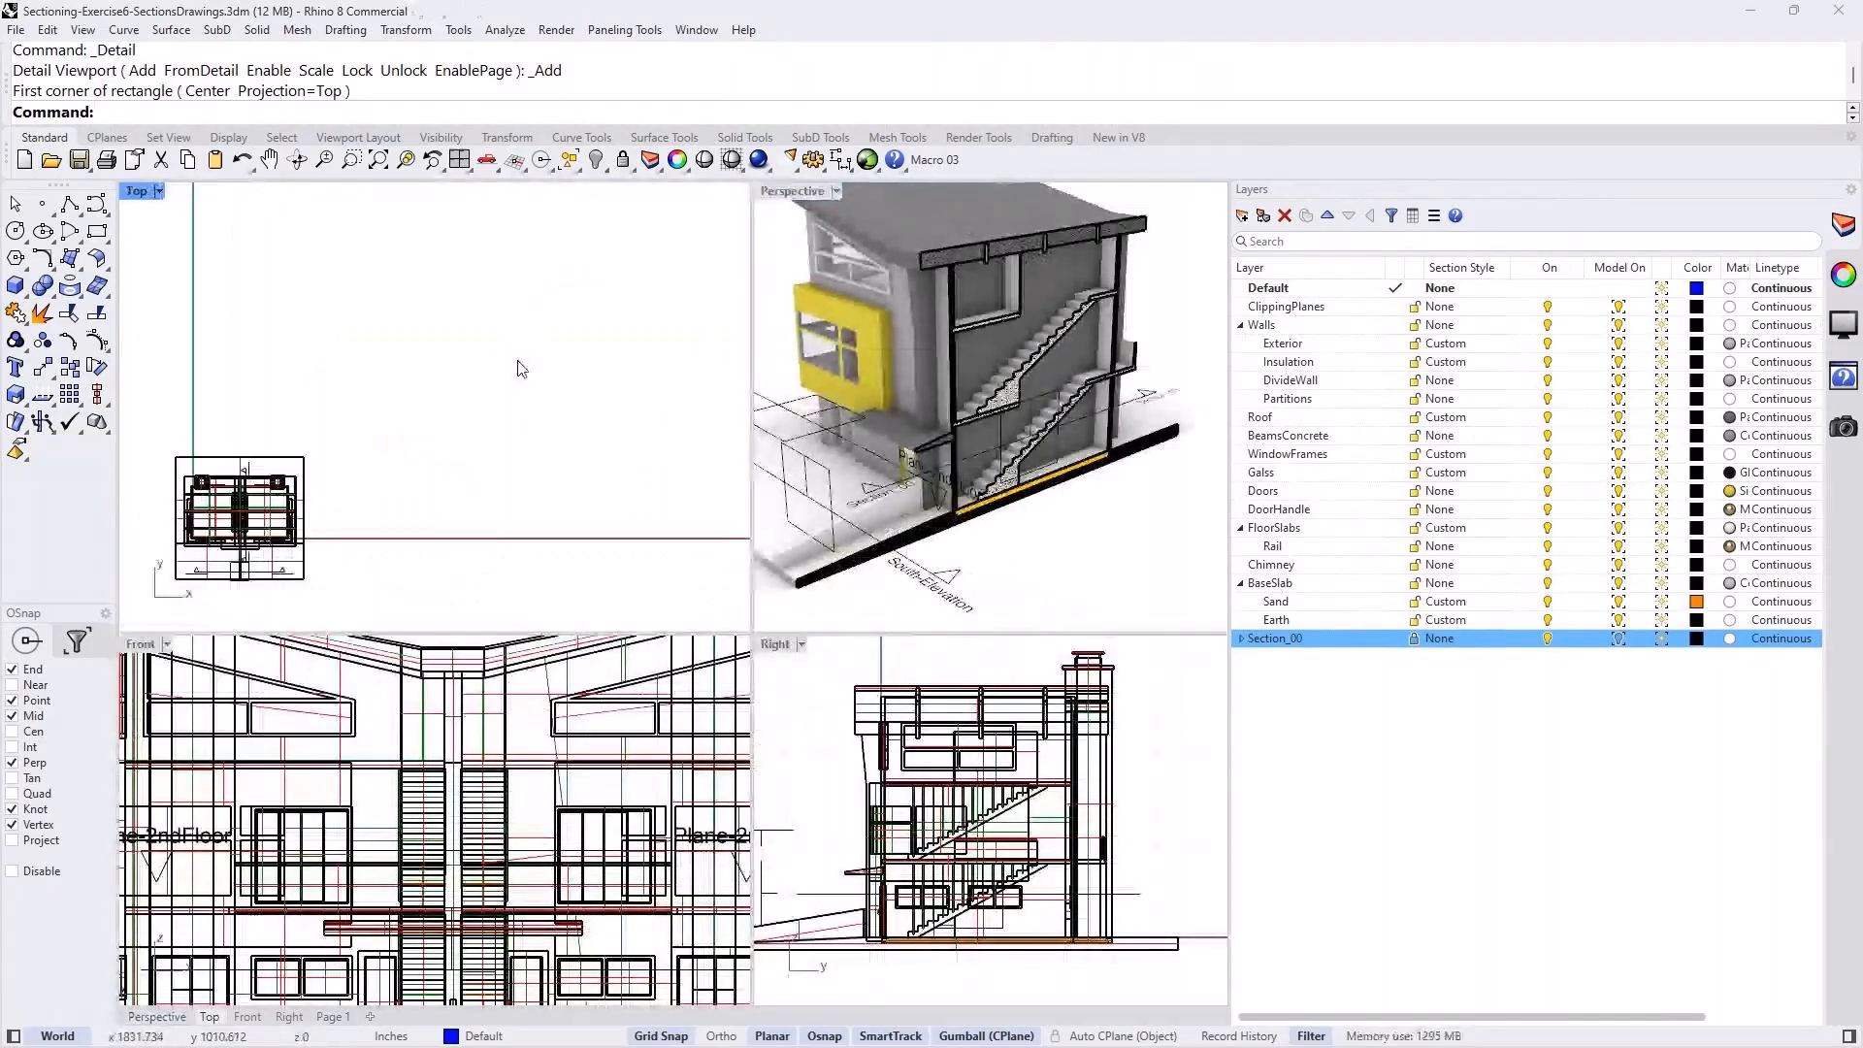
right_click_drag(370, 548, 454, 468)
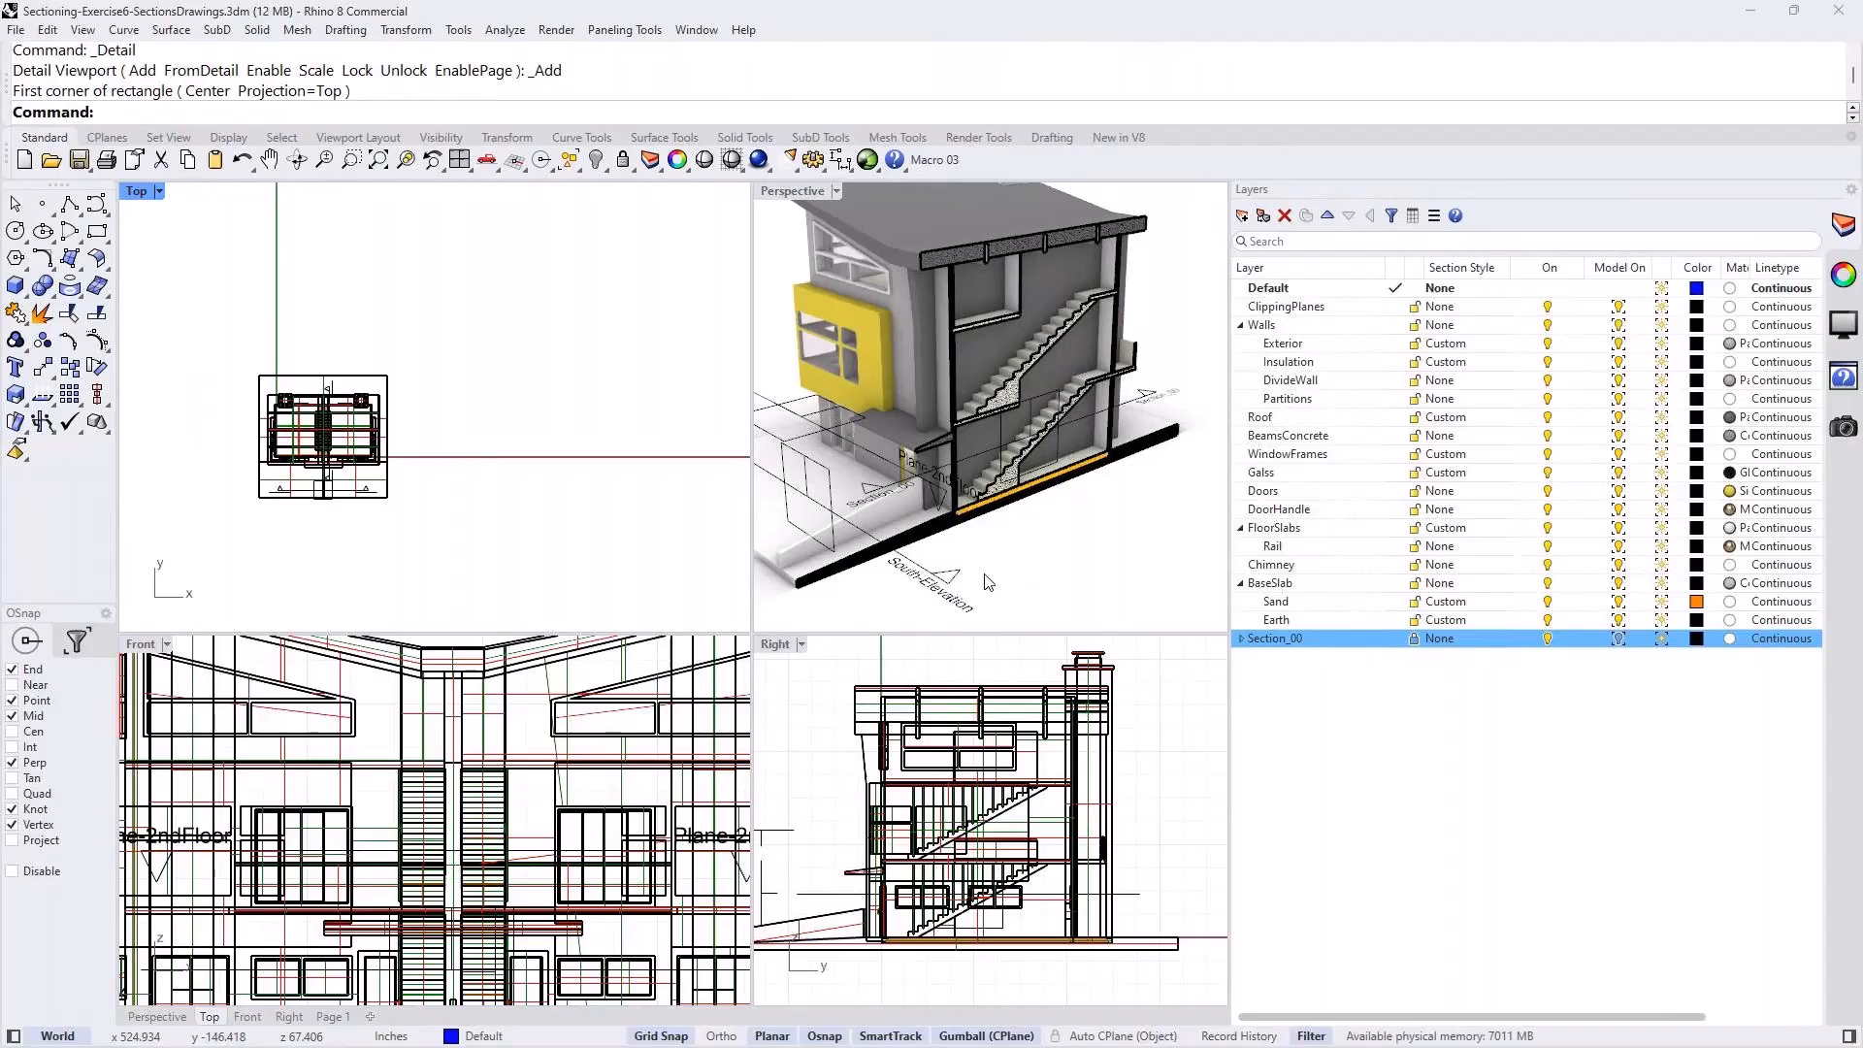
left_click(1618, 639)
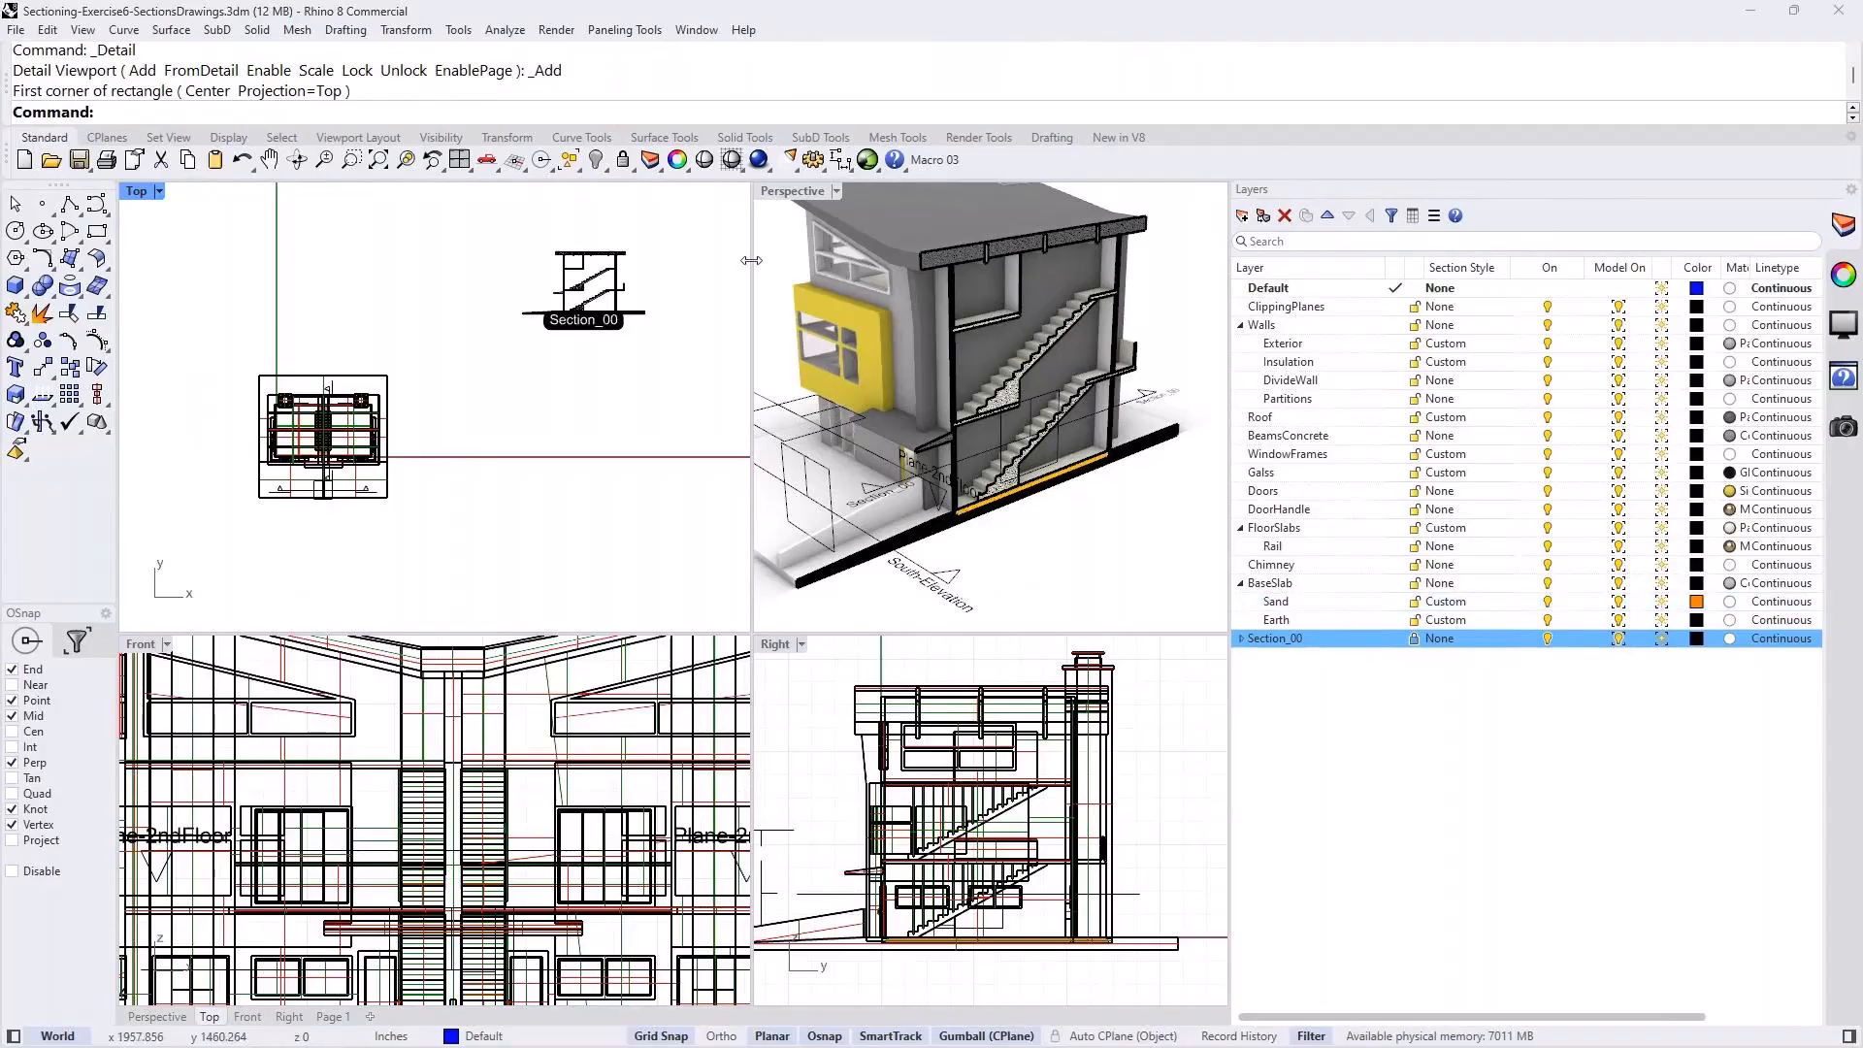
scroll(612, 298, "up", 5)
mouse_move(568, 284)
right_mouse_down()
mouse_move(485, 544)
mouse_move(479, 435)
right_mouse_up()
scroll(477, 432, "up", 4)
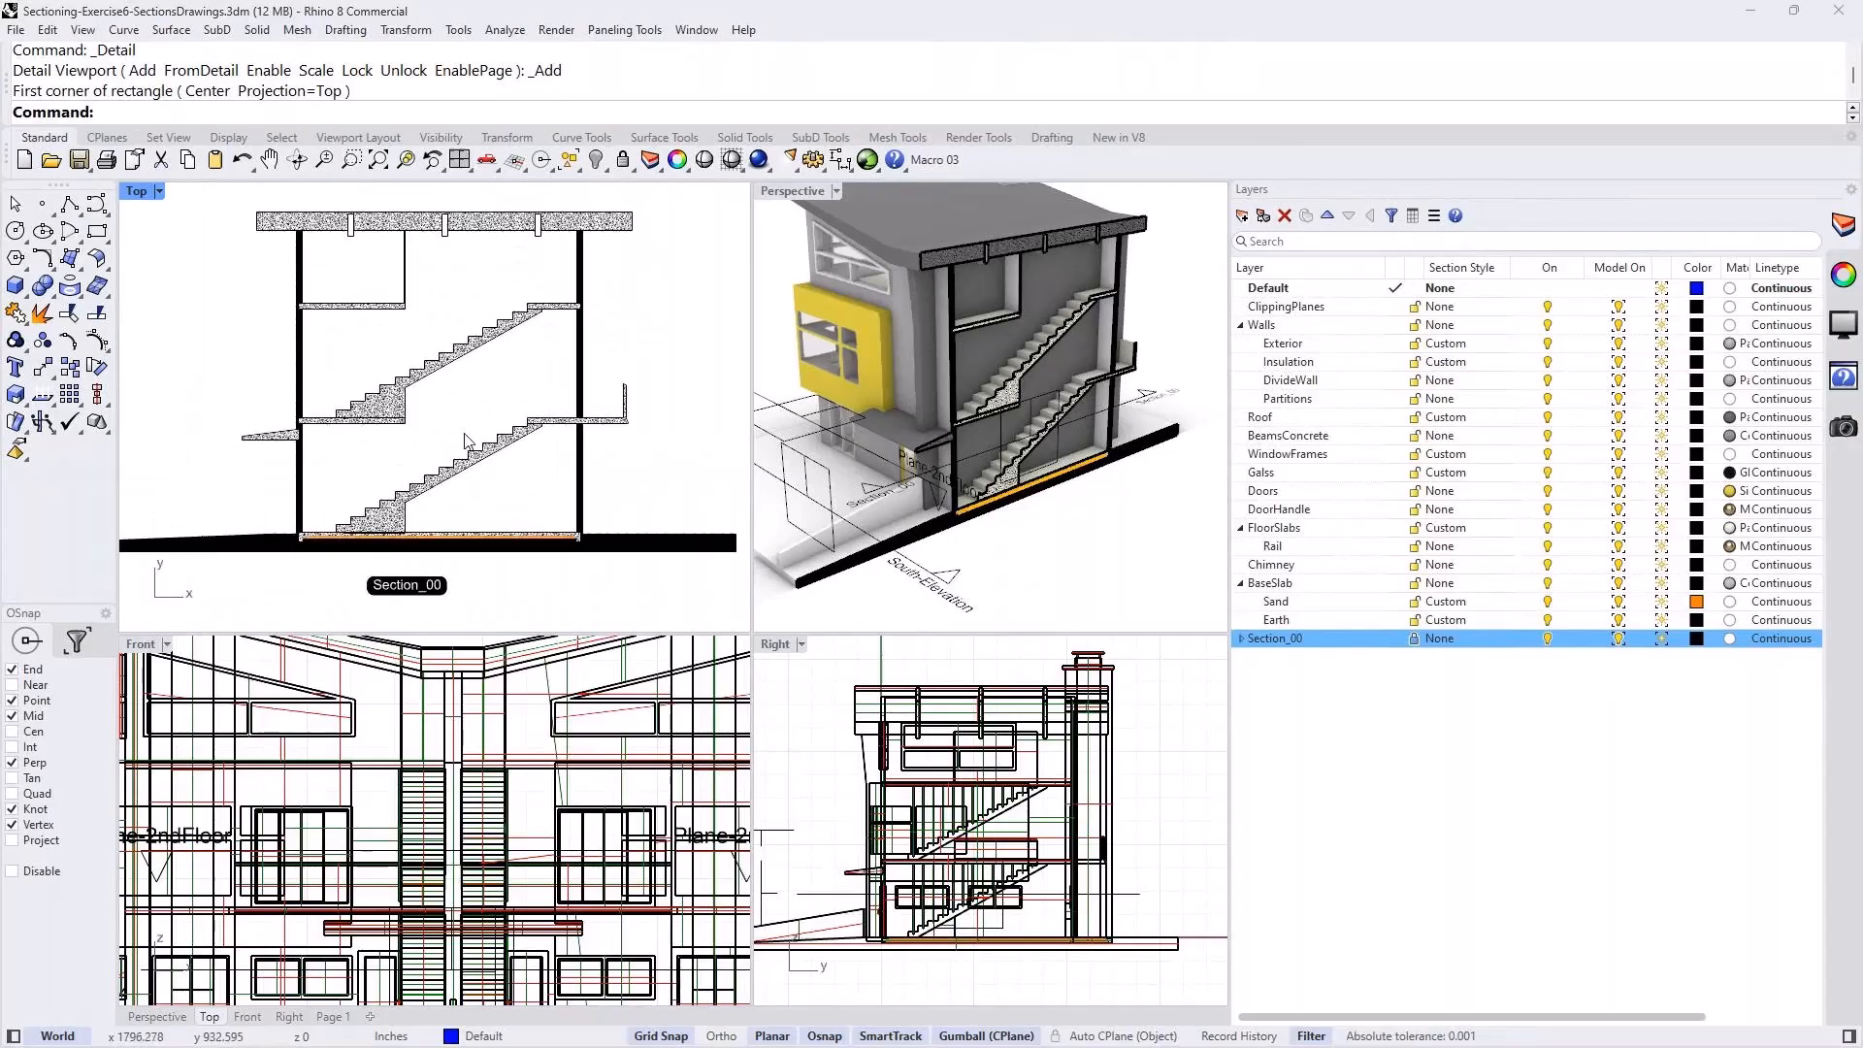
scroll(481, 430, "down", 1)
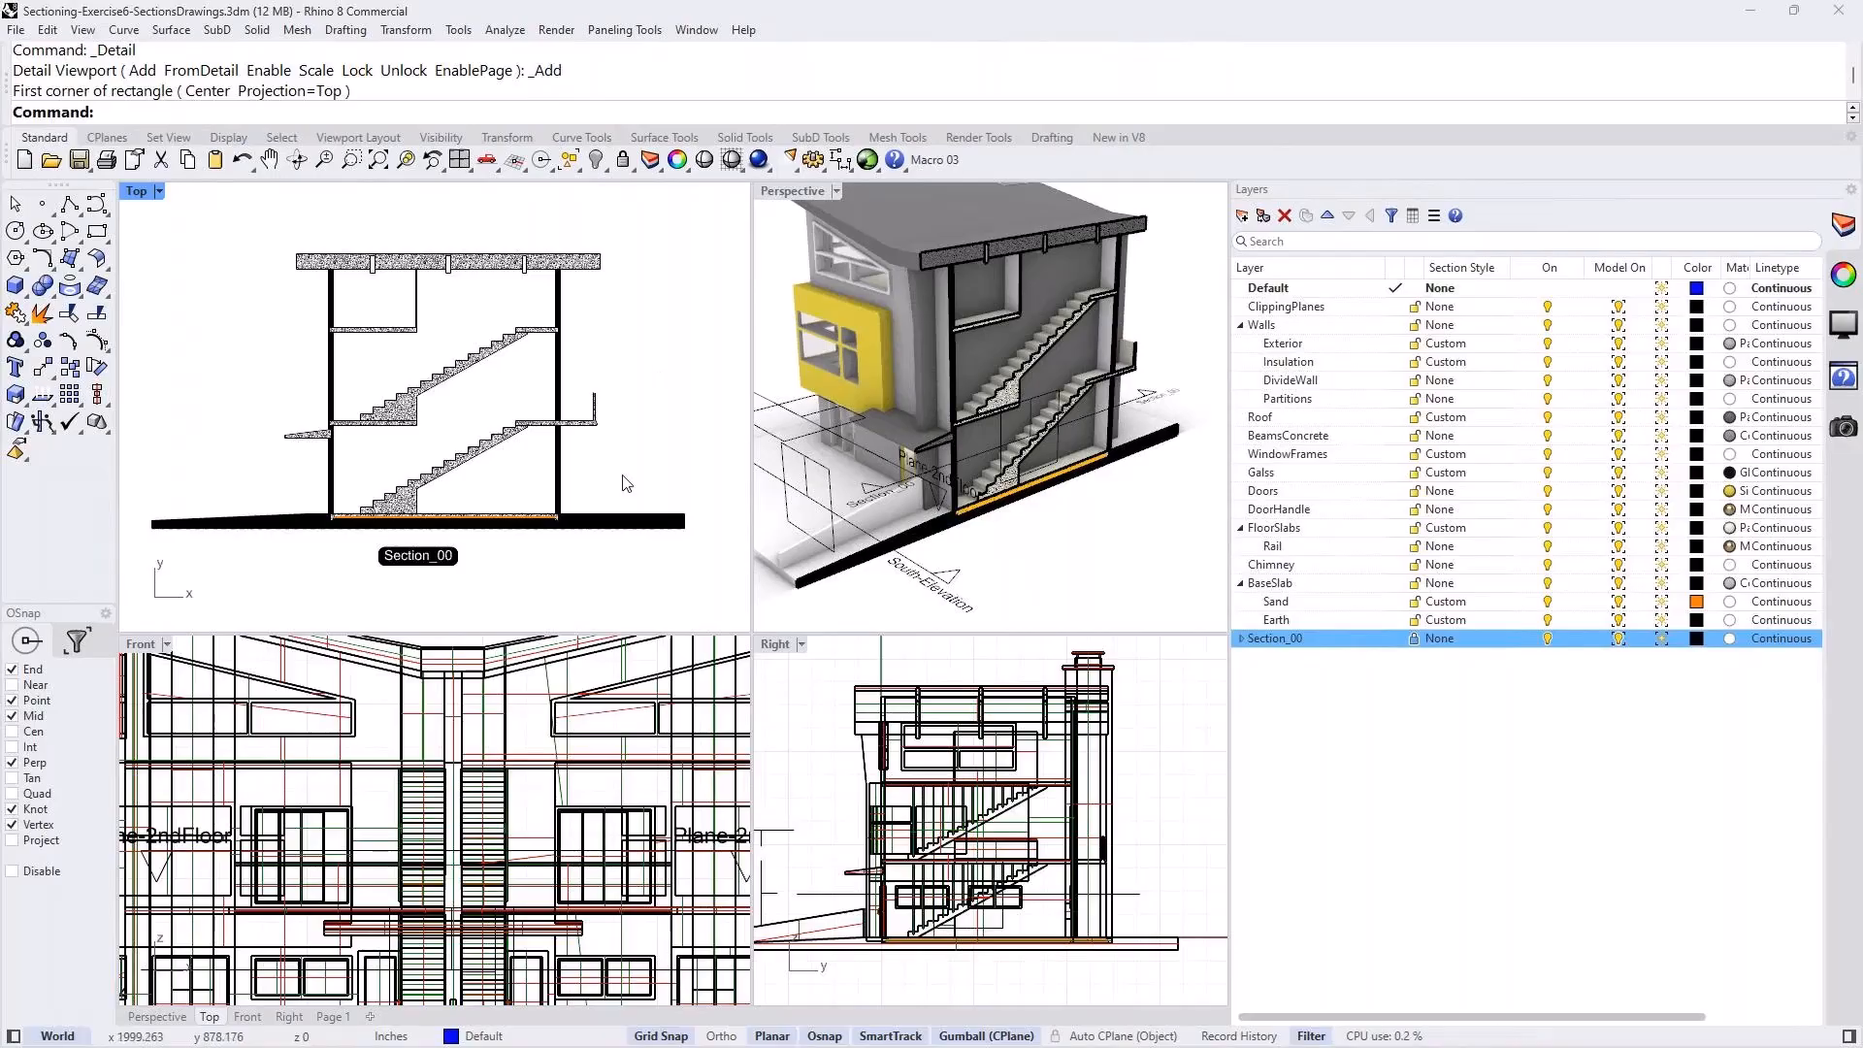
Run EditClippingDrawings on the South-Elevation clipping plane and accept its options without changes.
left_click(938, 583)
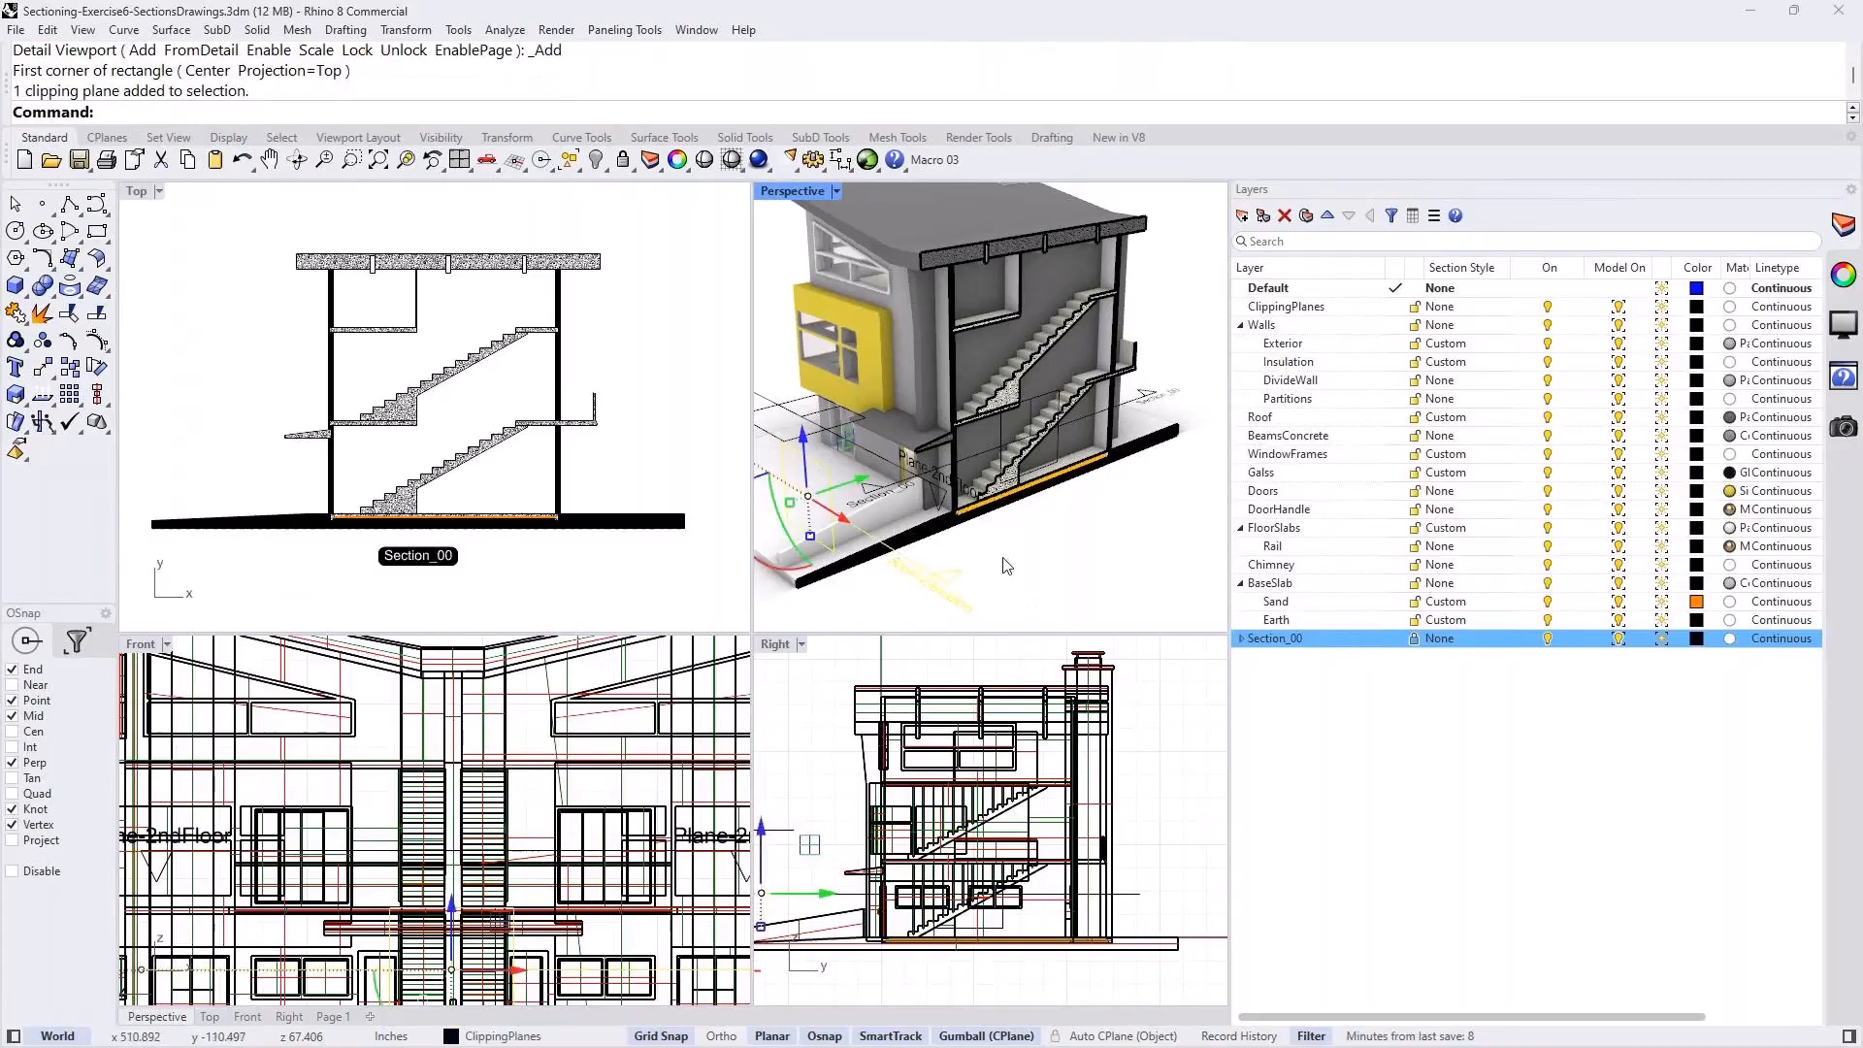
right_click_drag(999, 562, 949, 570)
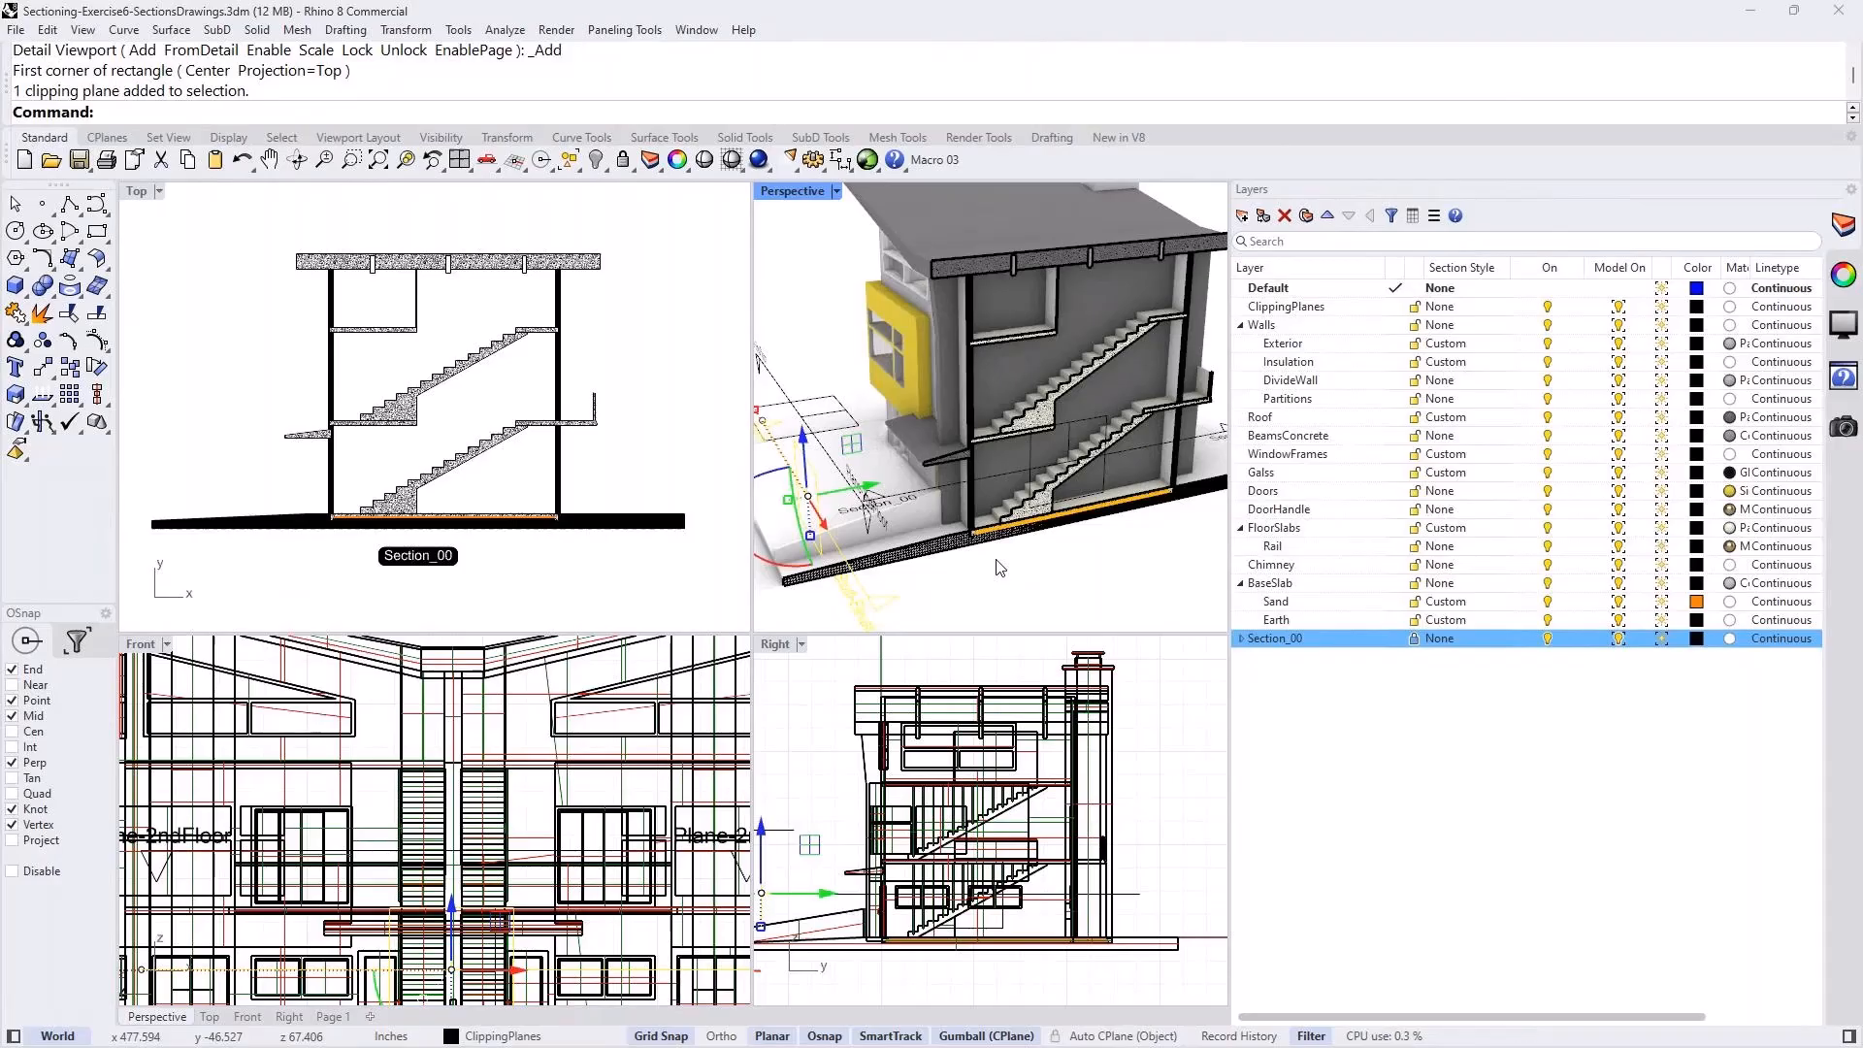
double_click(136, 192)
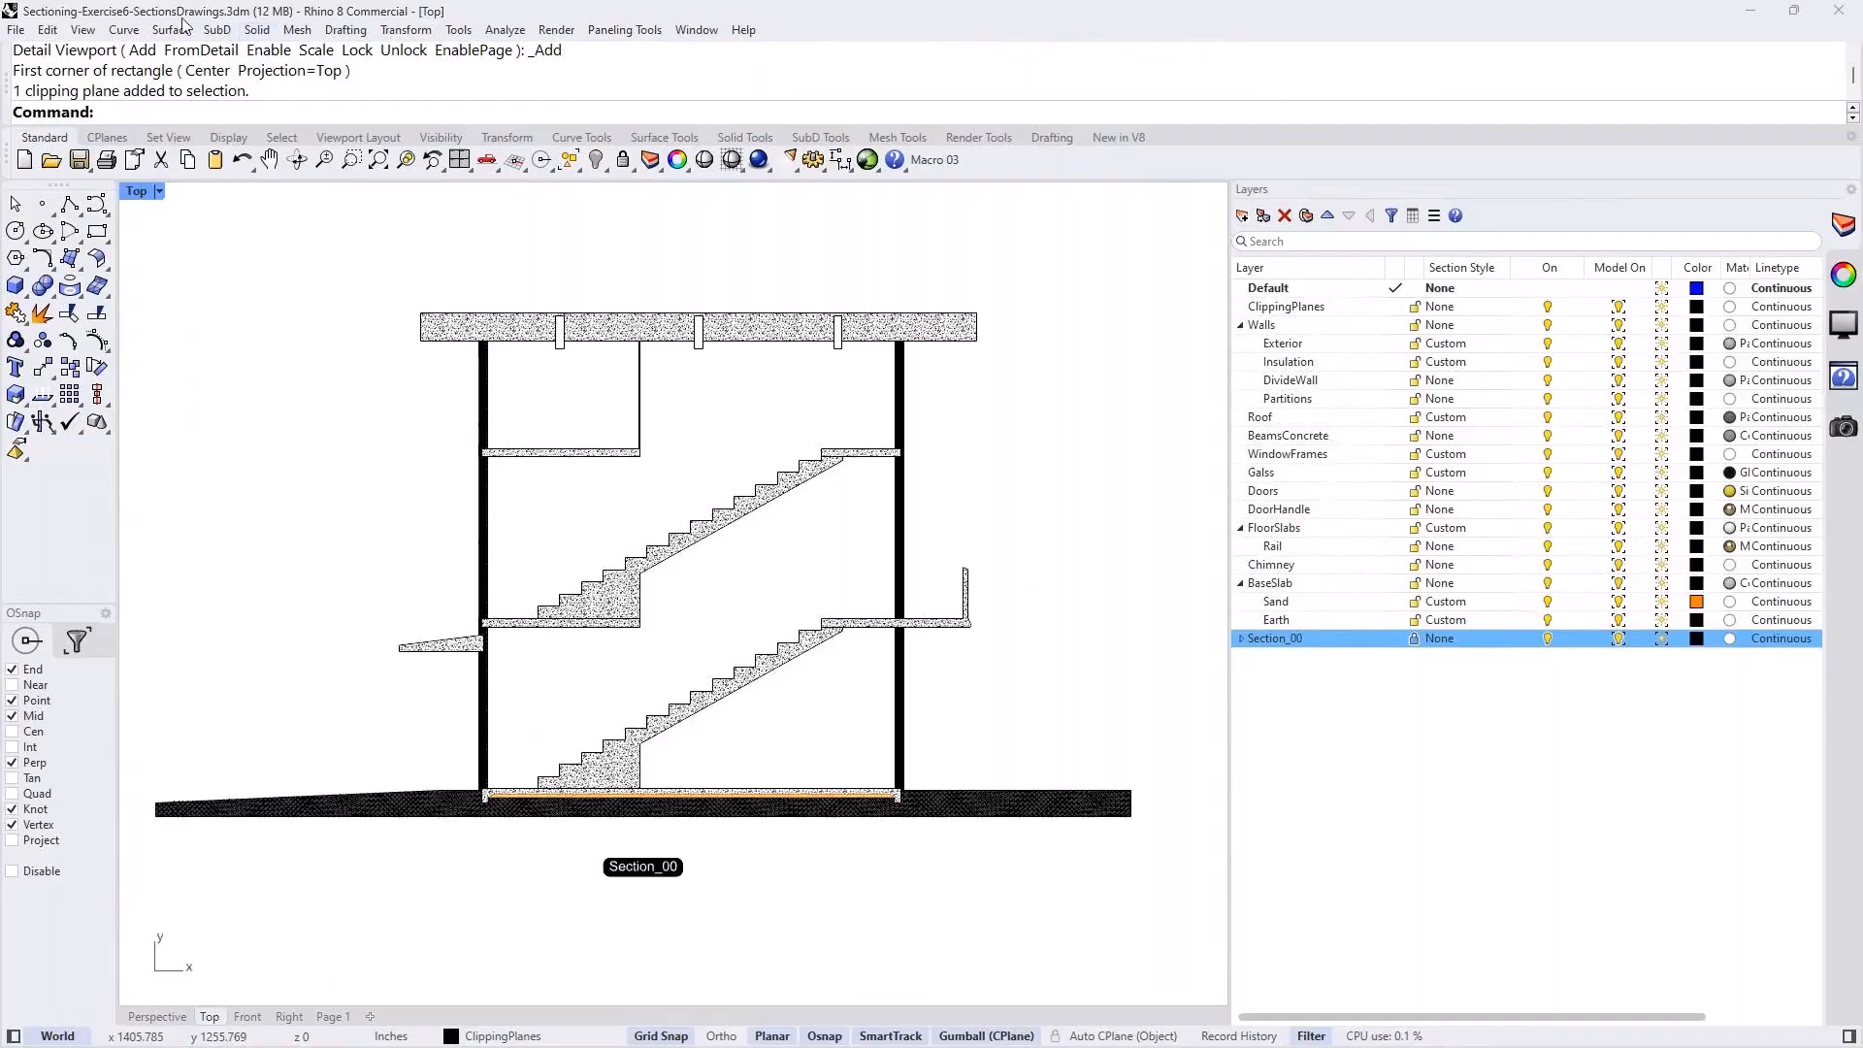
left_click(345, 30)
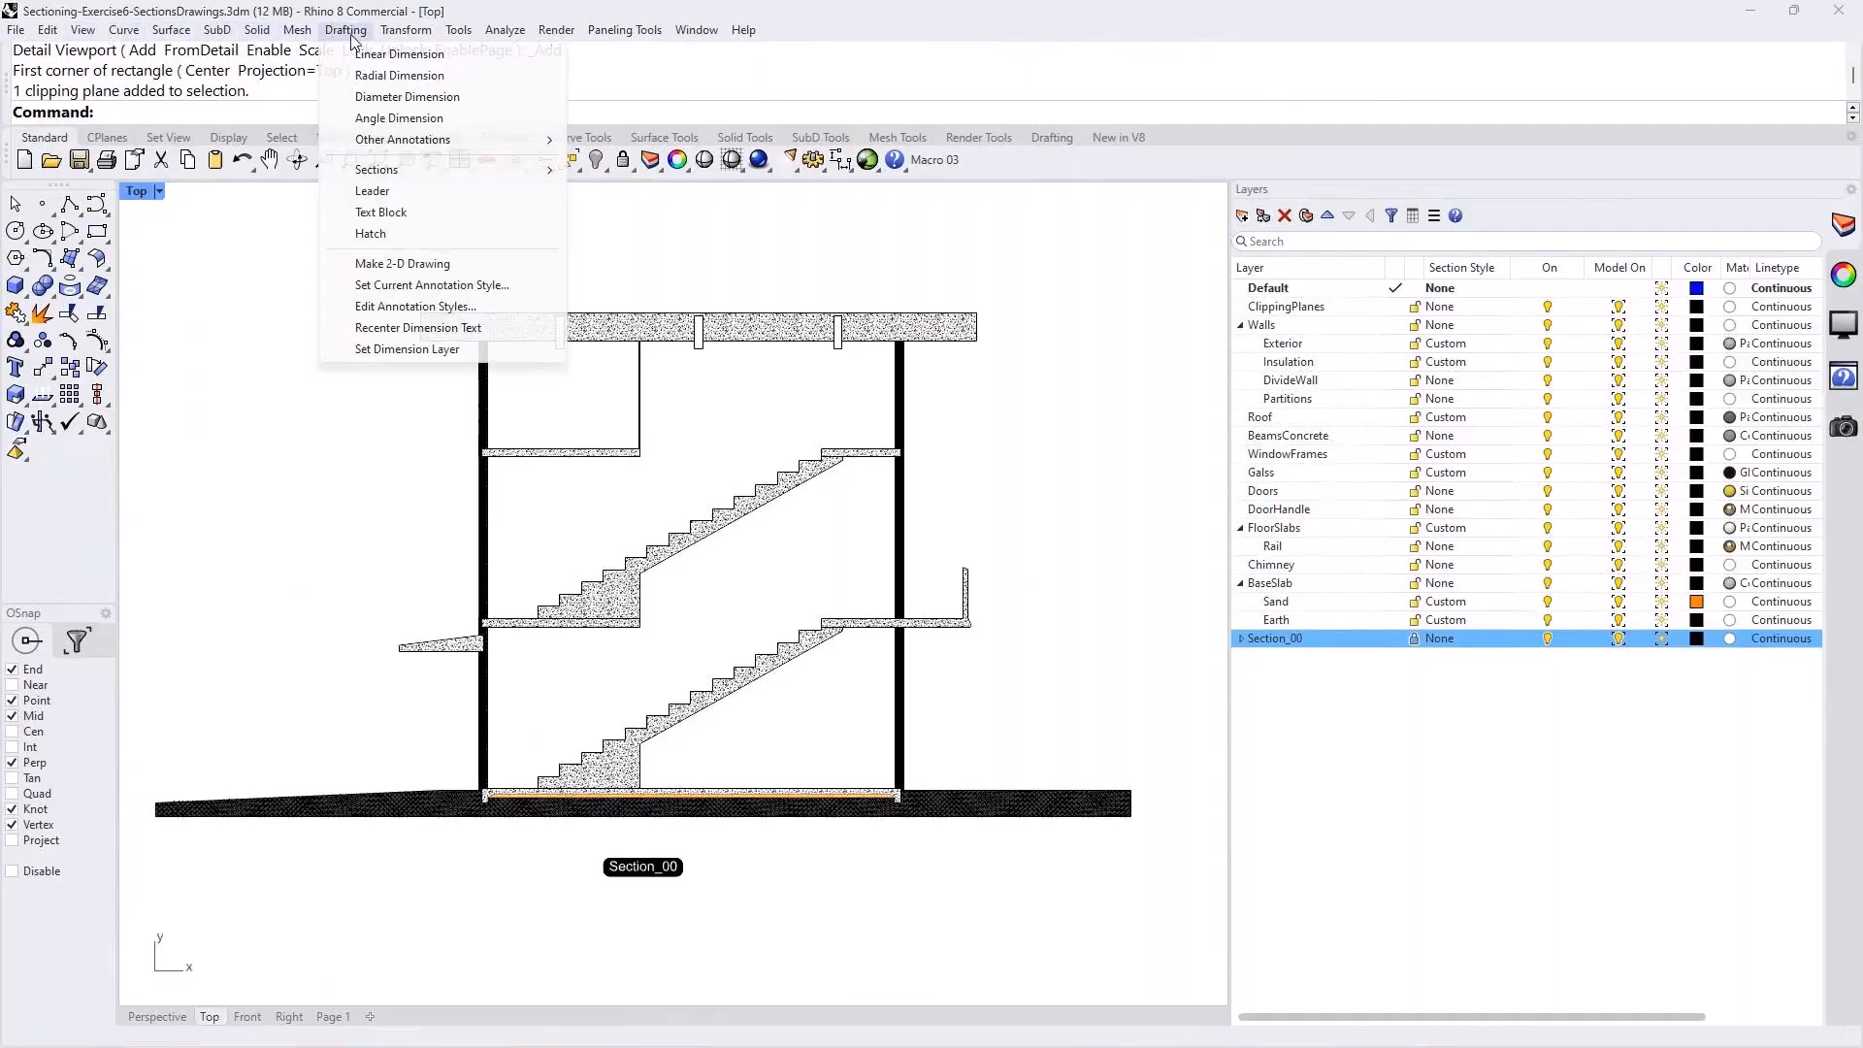
mouse_move(497, 174)
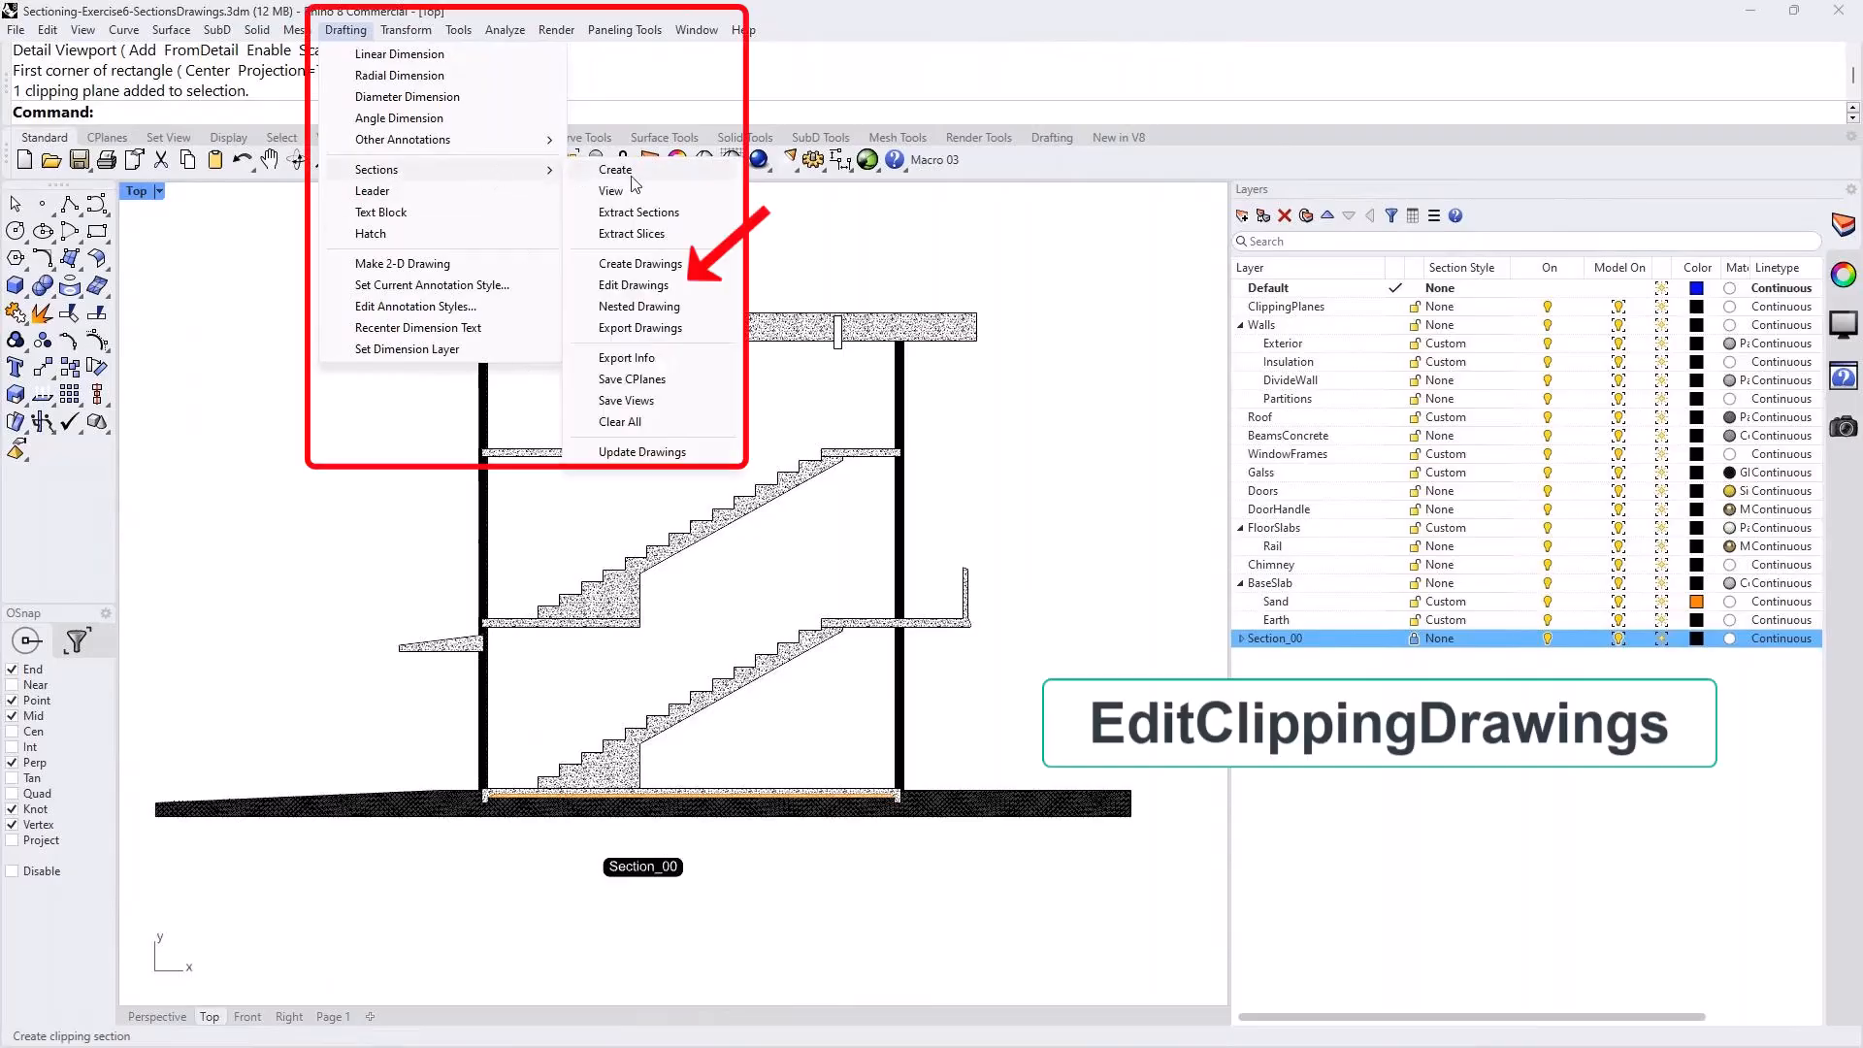
left_click(663, 294)
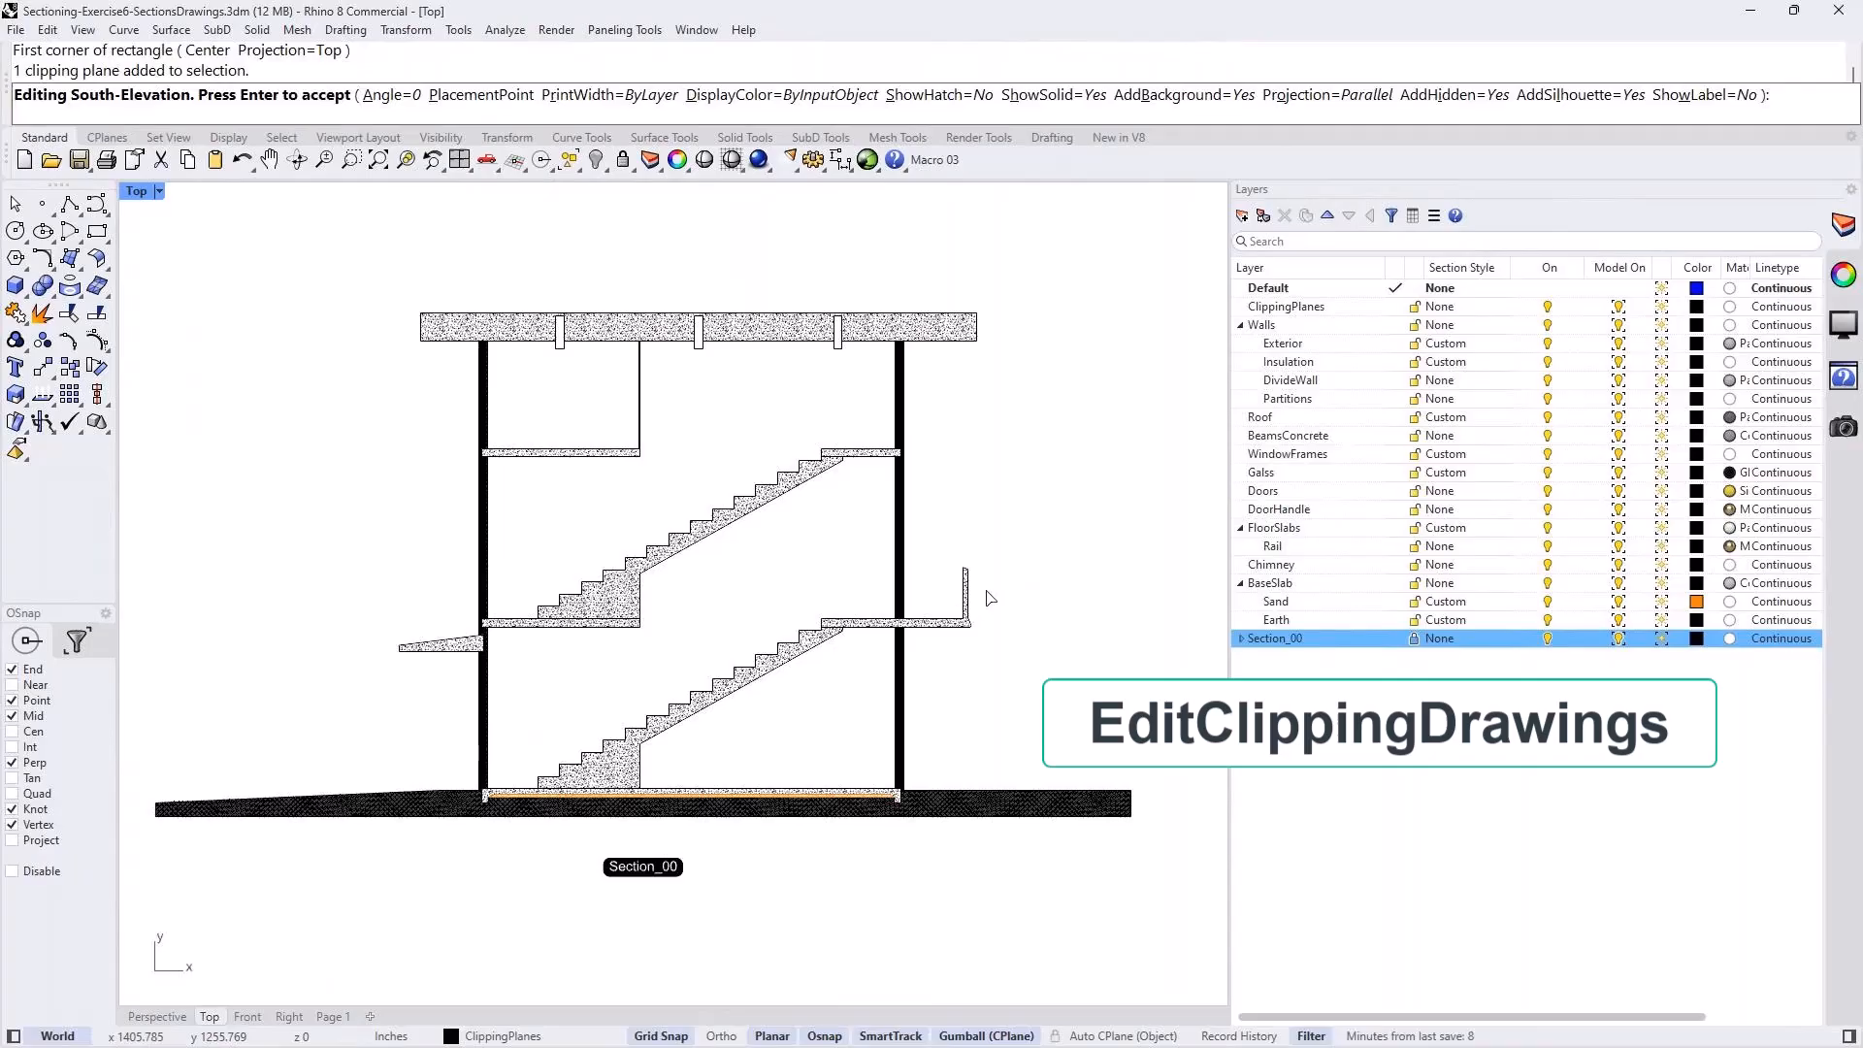
key("Return")
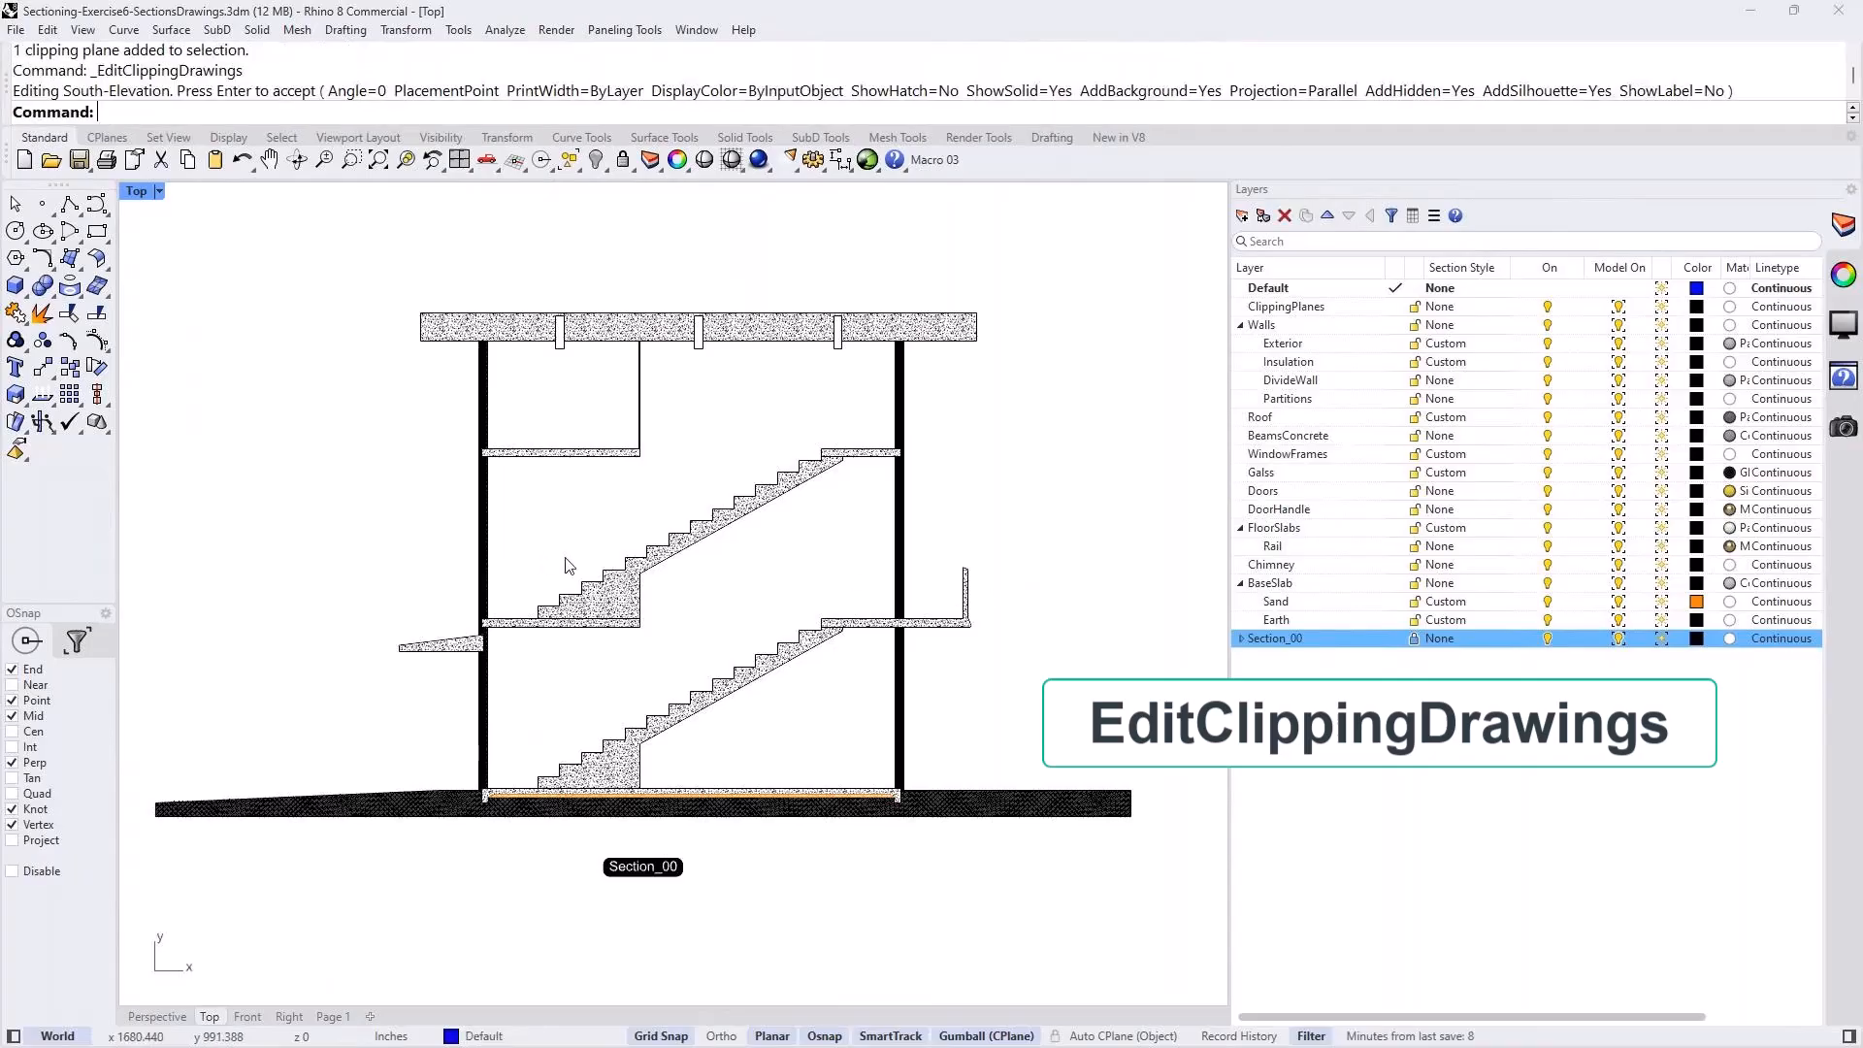
double_click(137, 192)
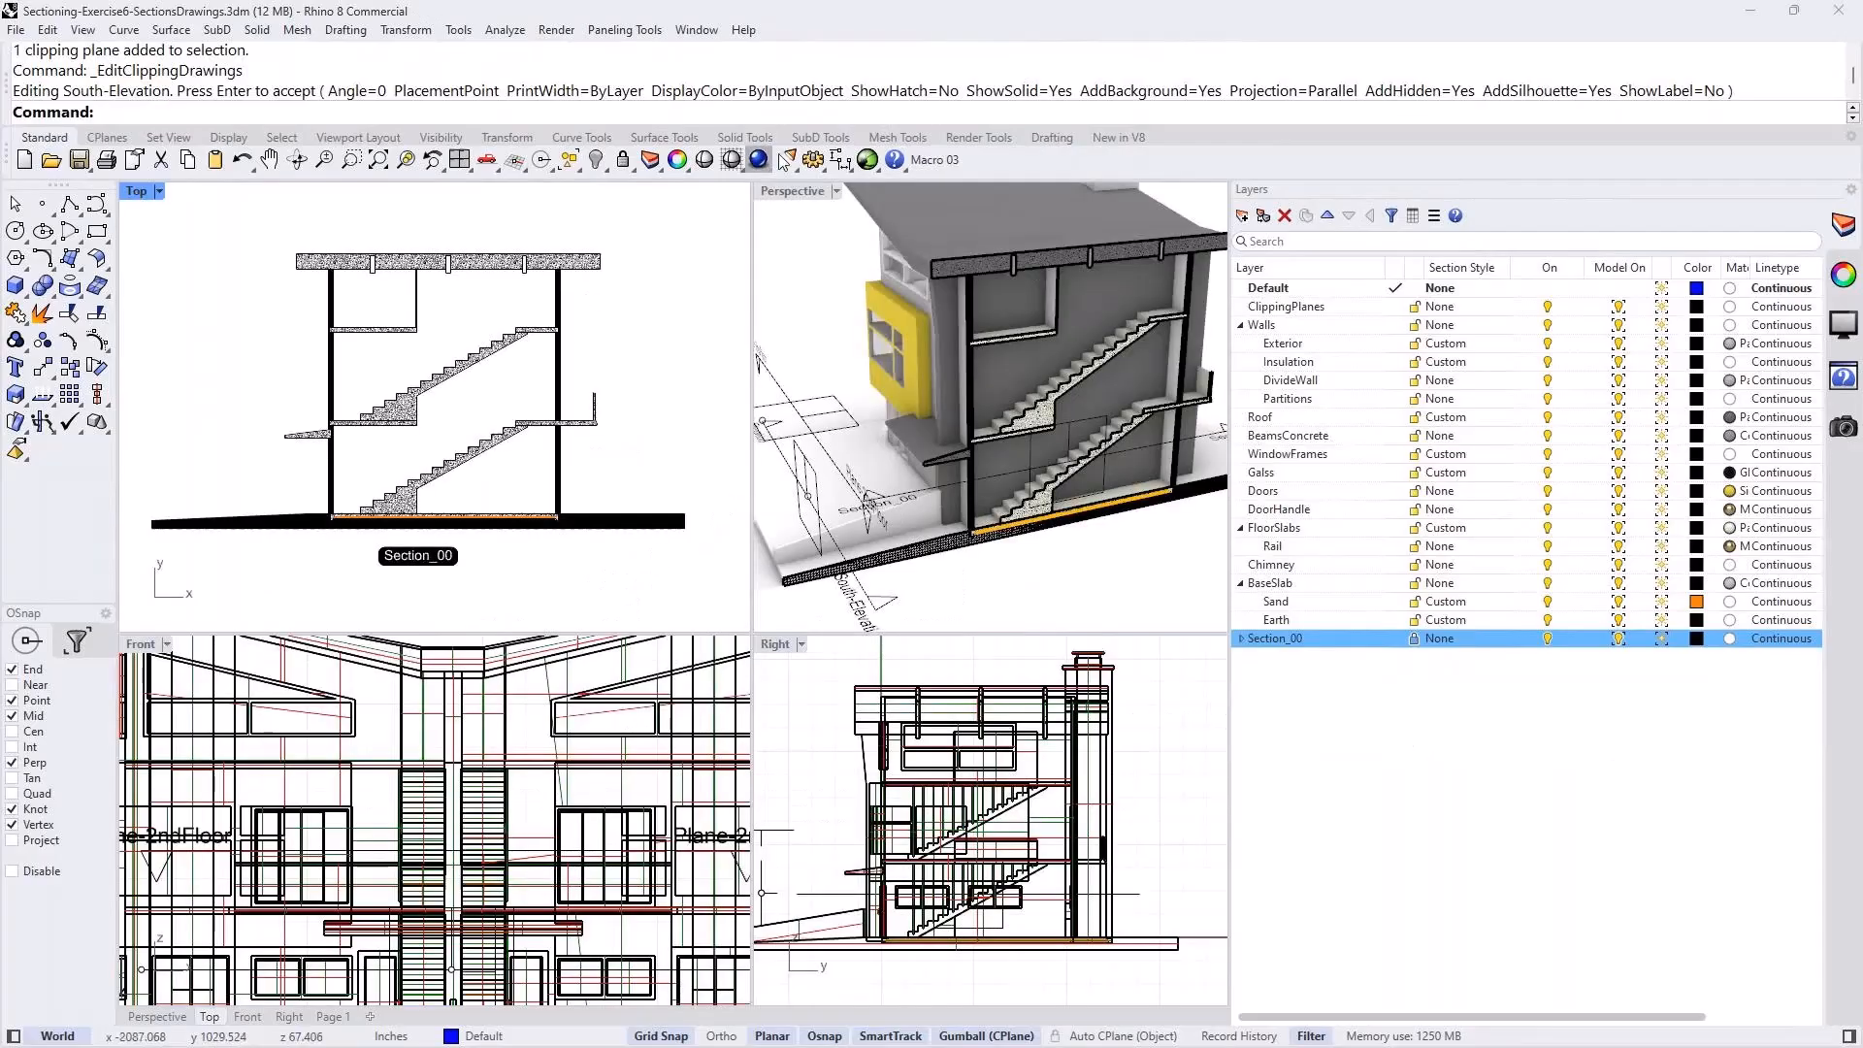
Edit the Section_00 clipping drawing, setting AddBackground to Yes and AddHidden to Yes, and accept the options.
right_click(757, 113)
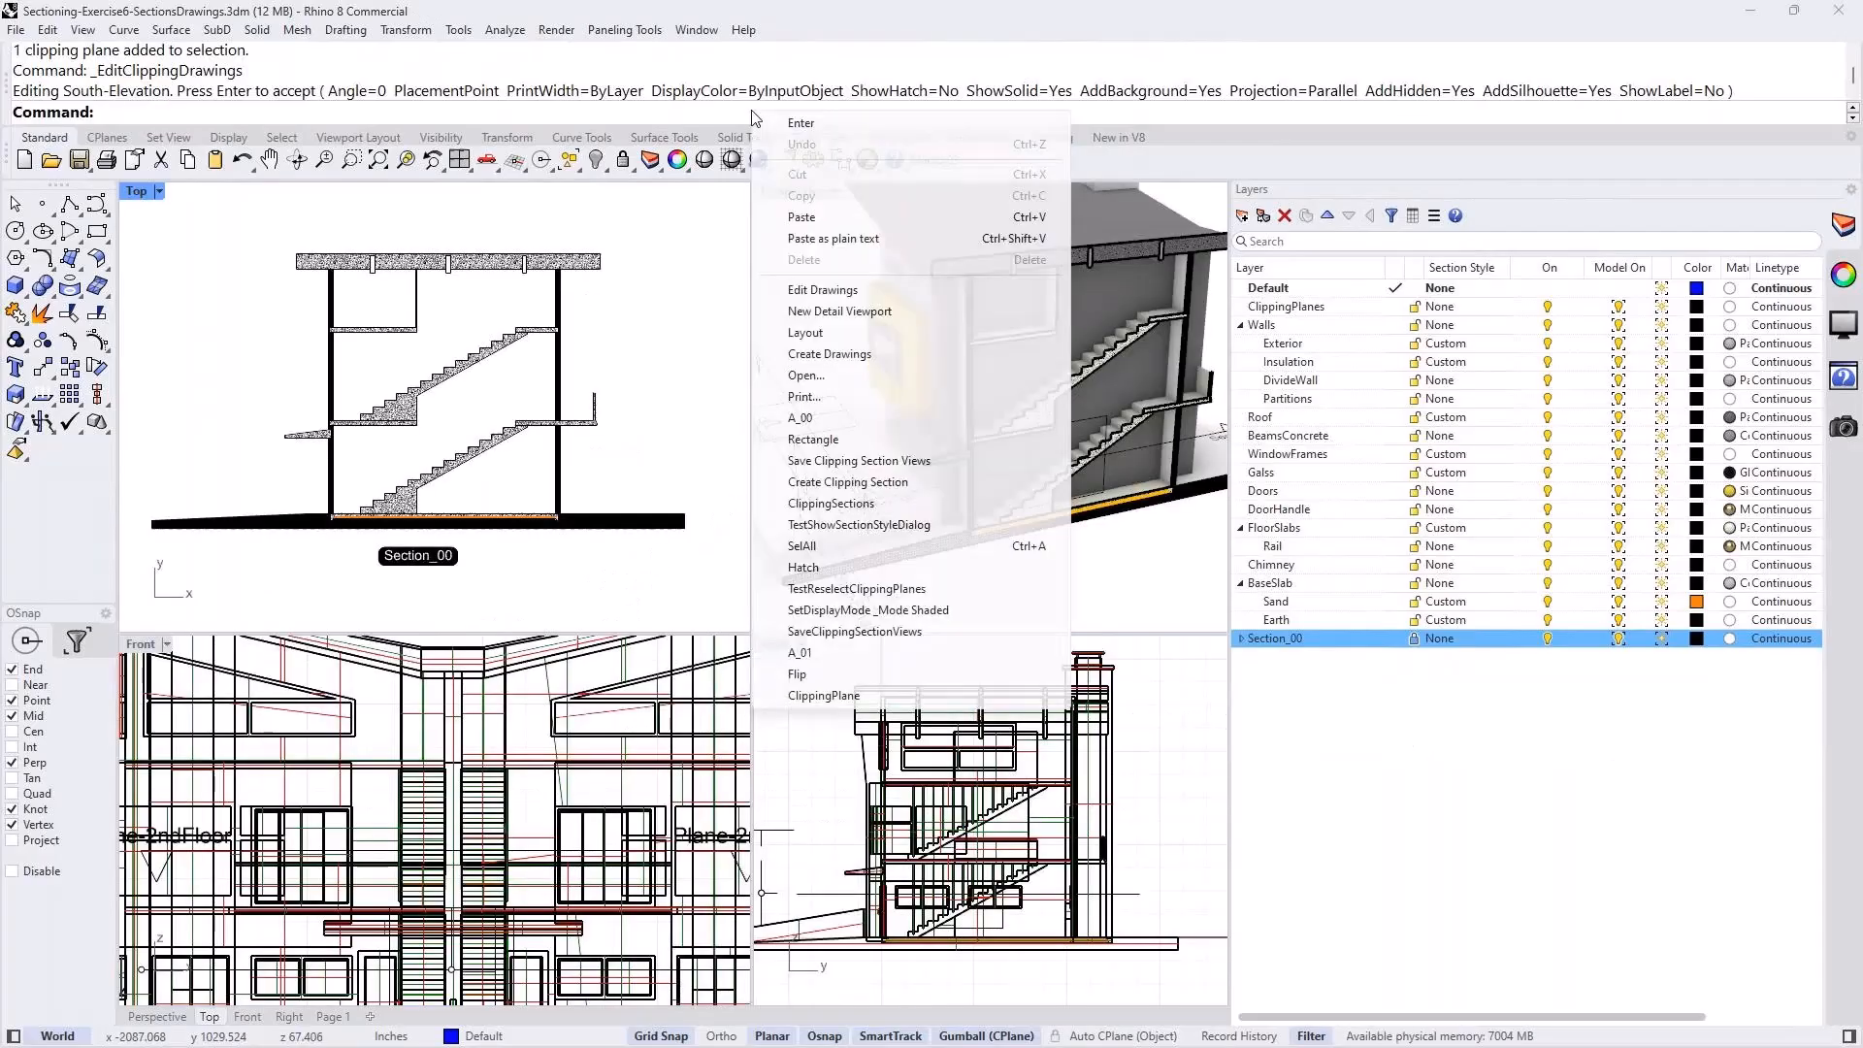
left_click(822, 290)
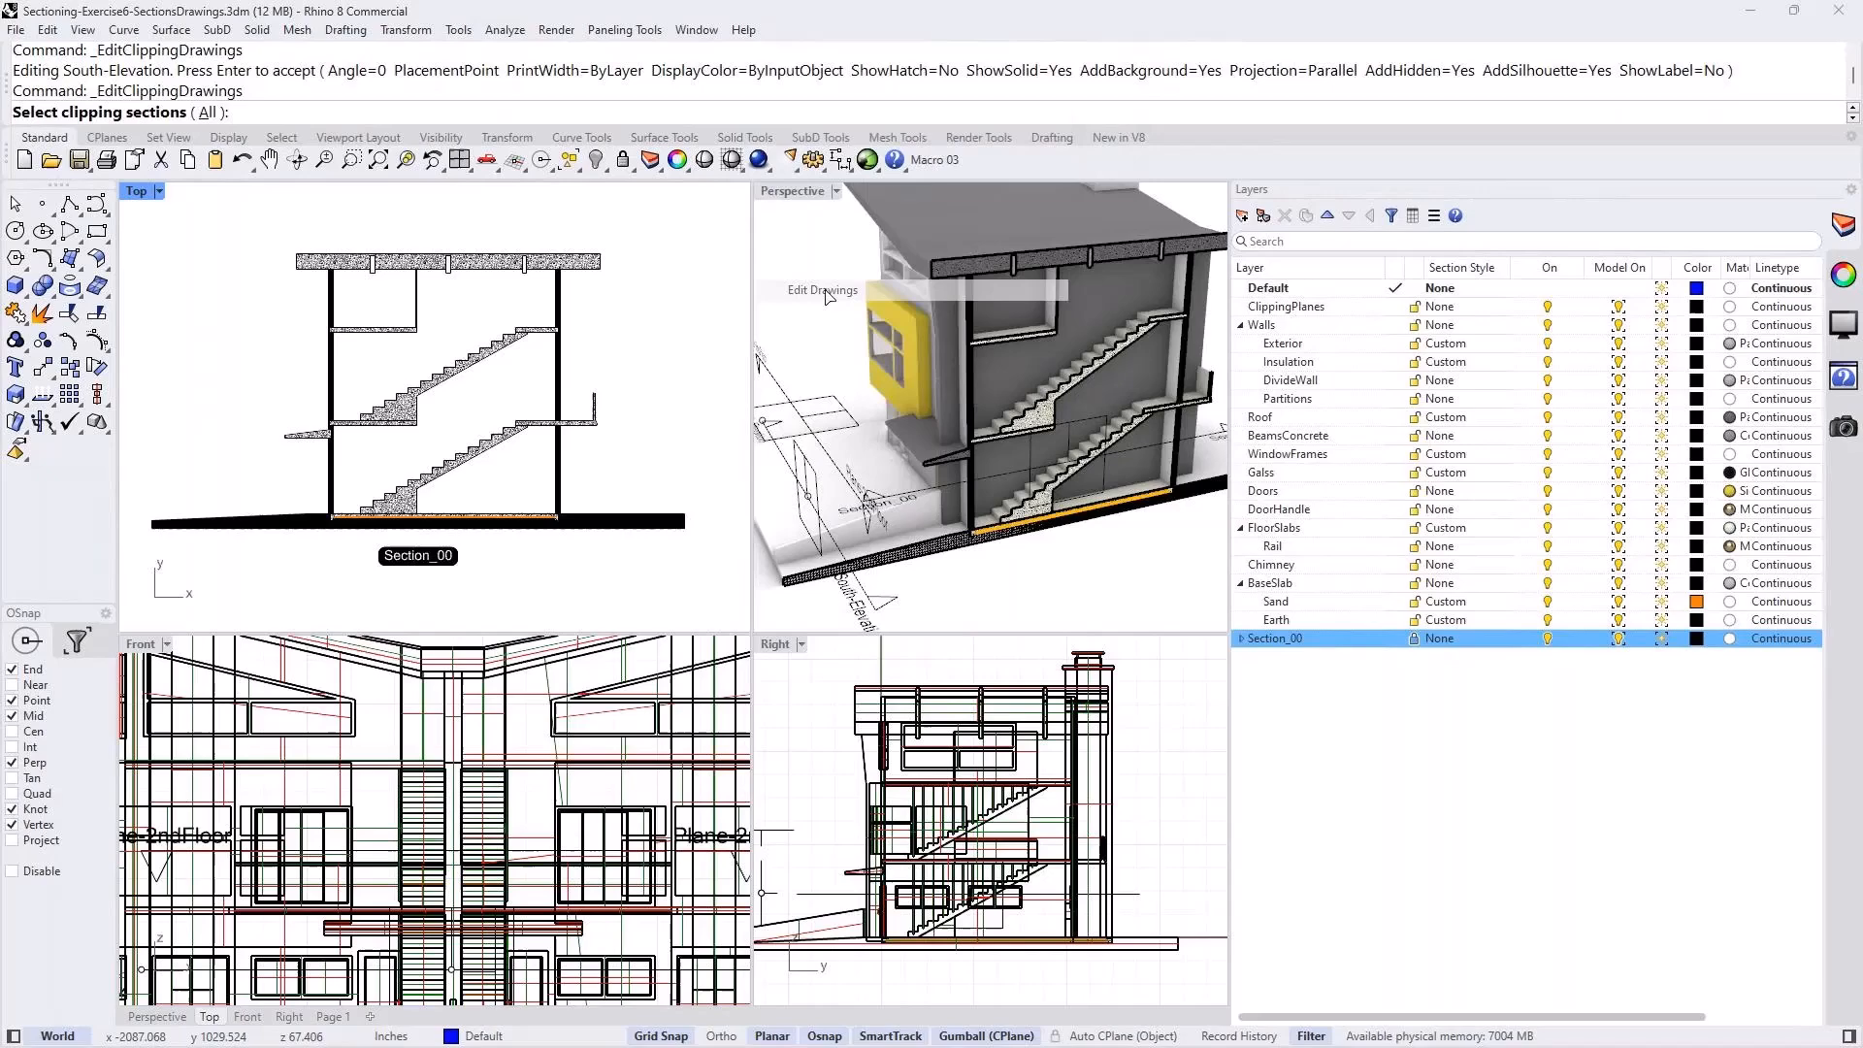
left_click(921, 497)
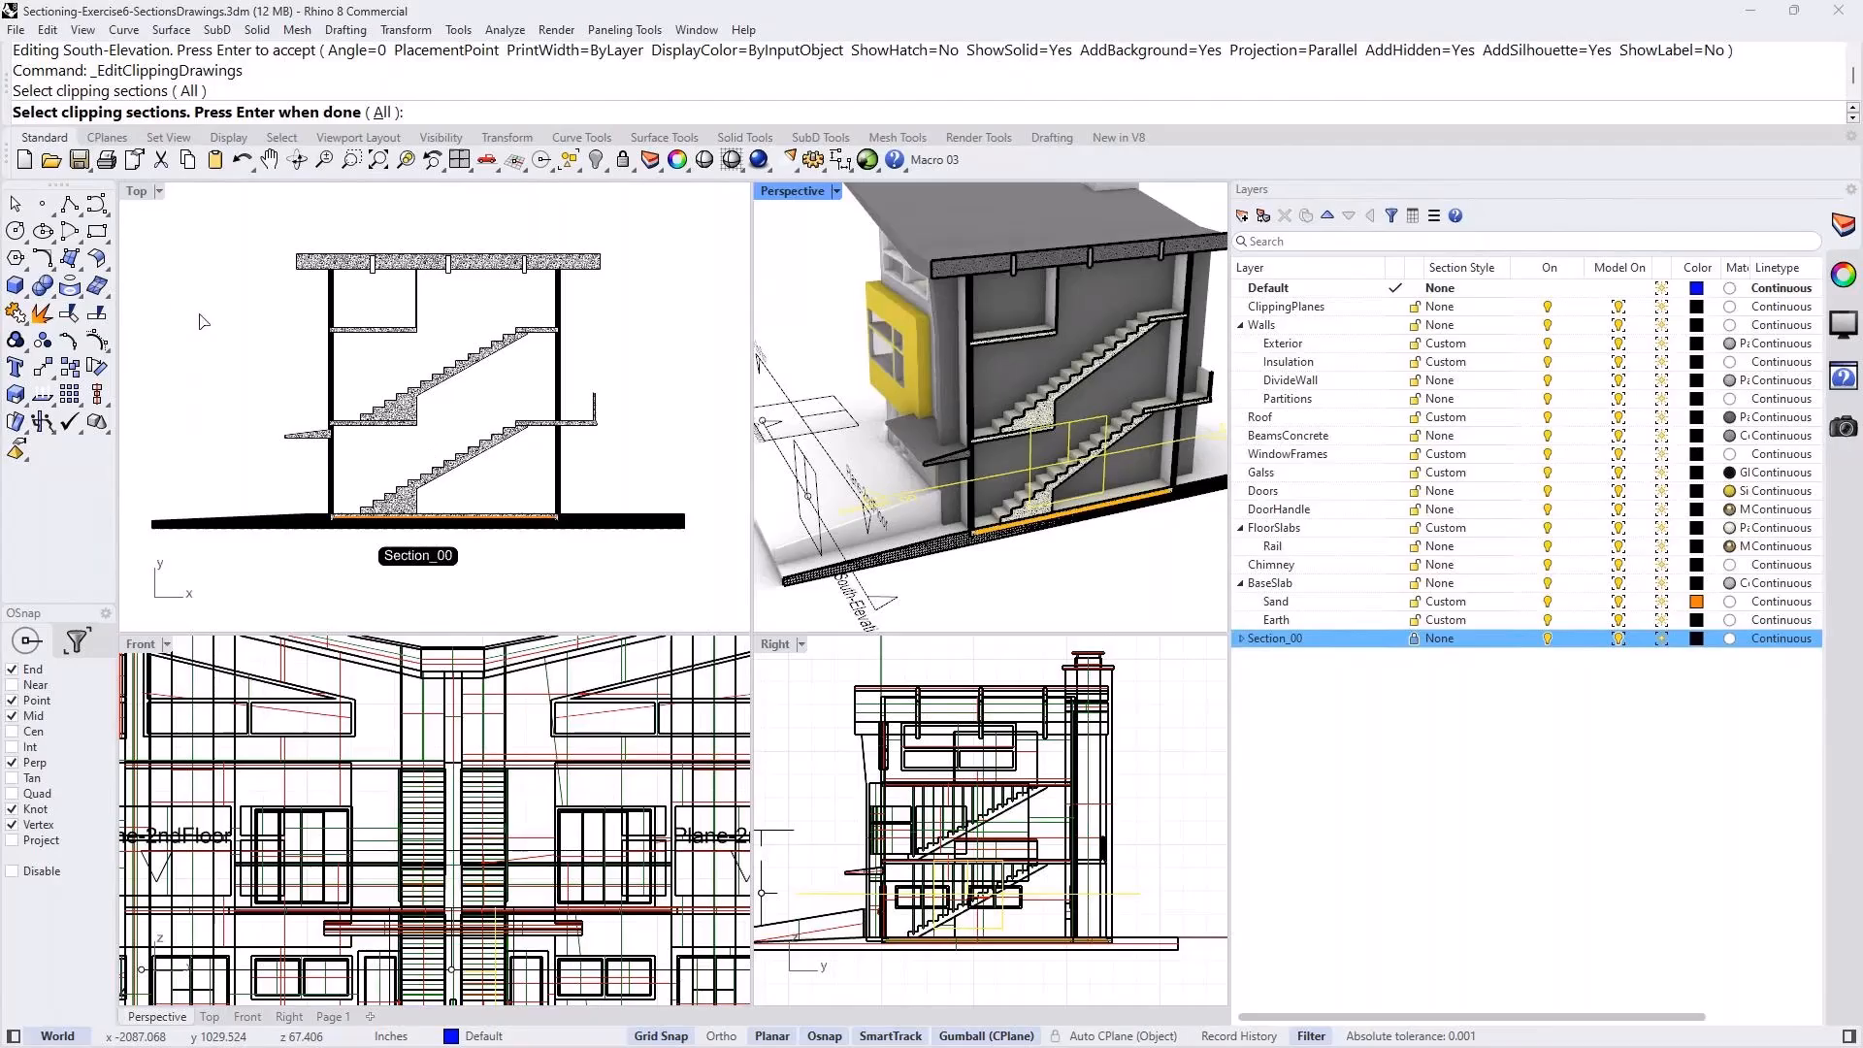
right_click(230, 316)
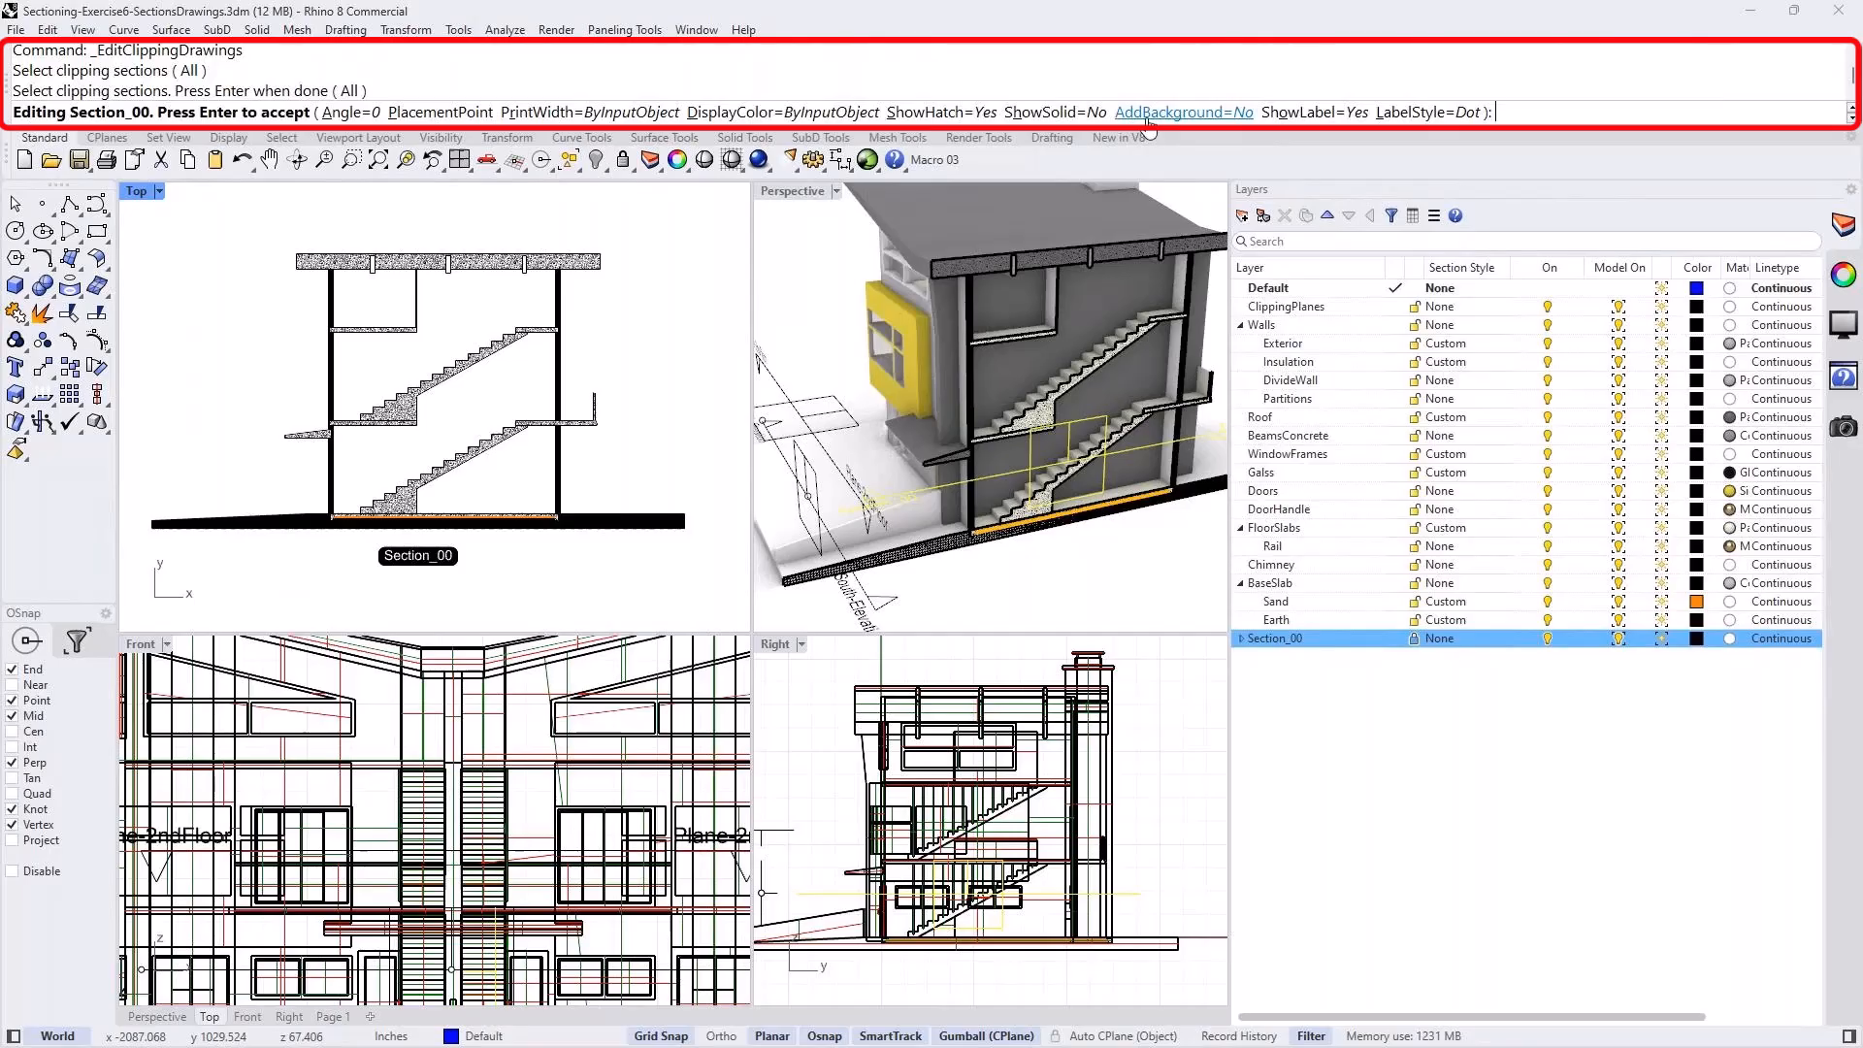
left_click(1152, 112)
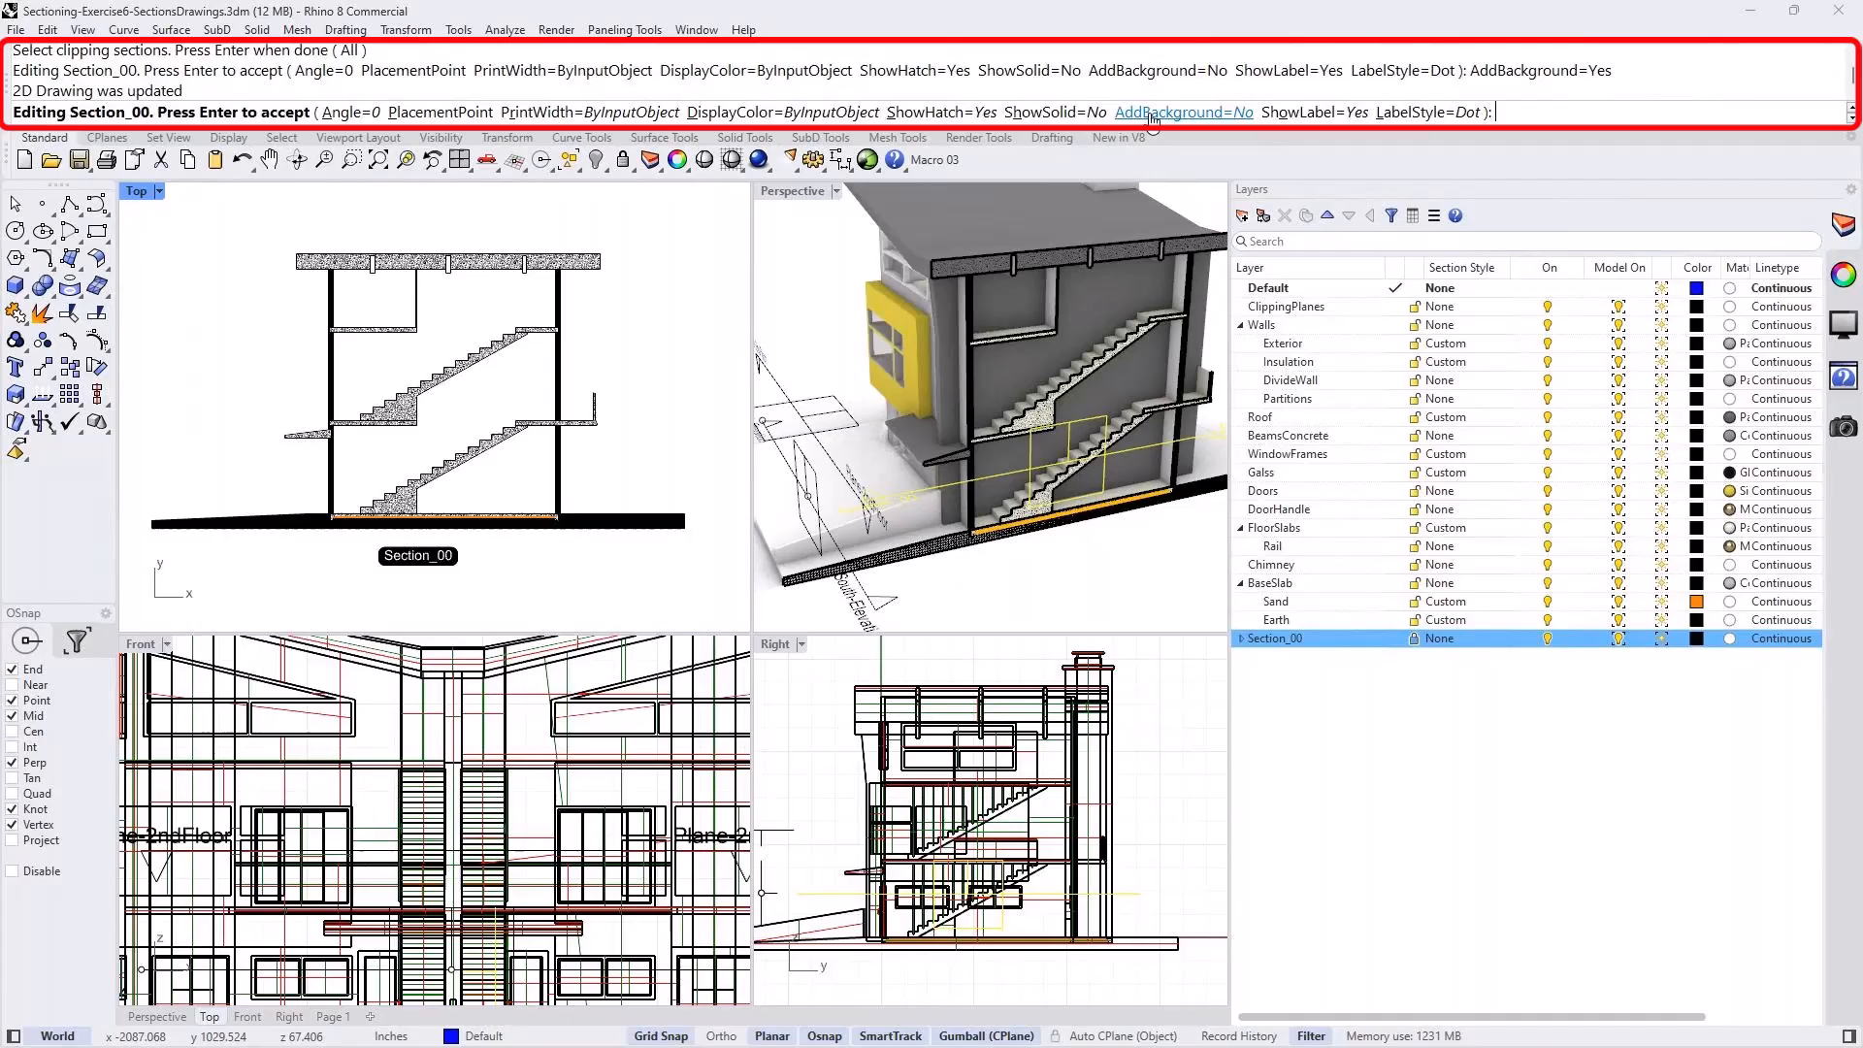
left_click(1152, 113)
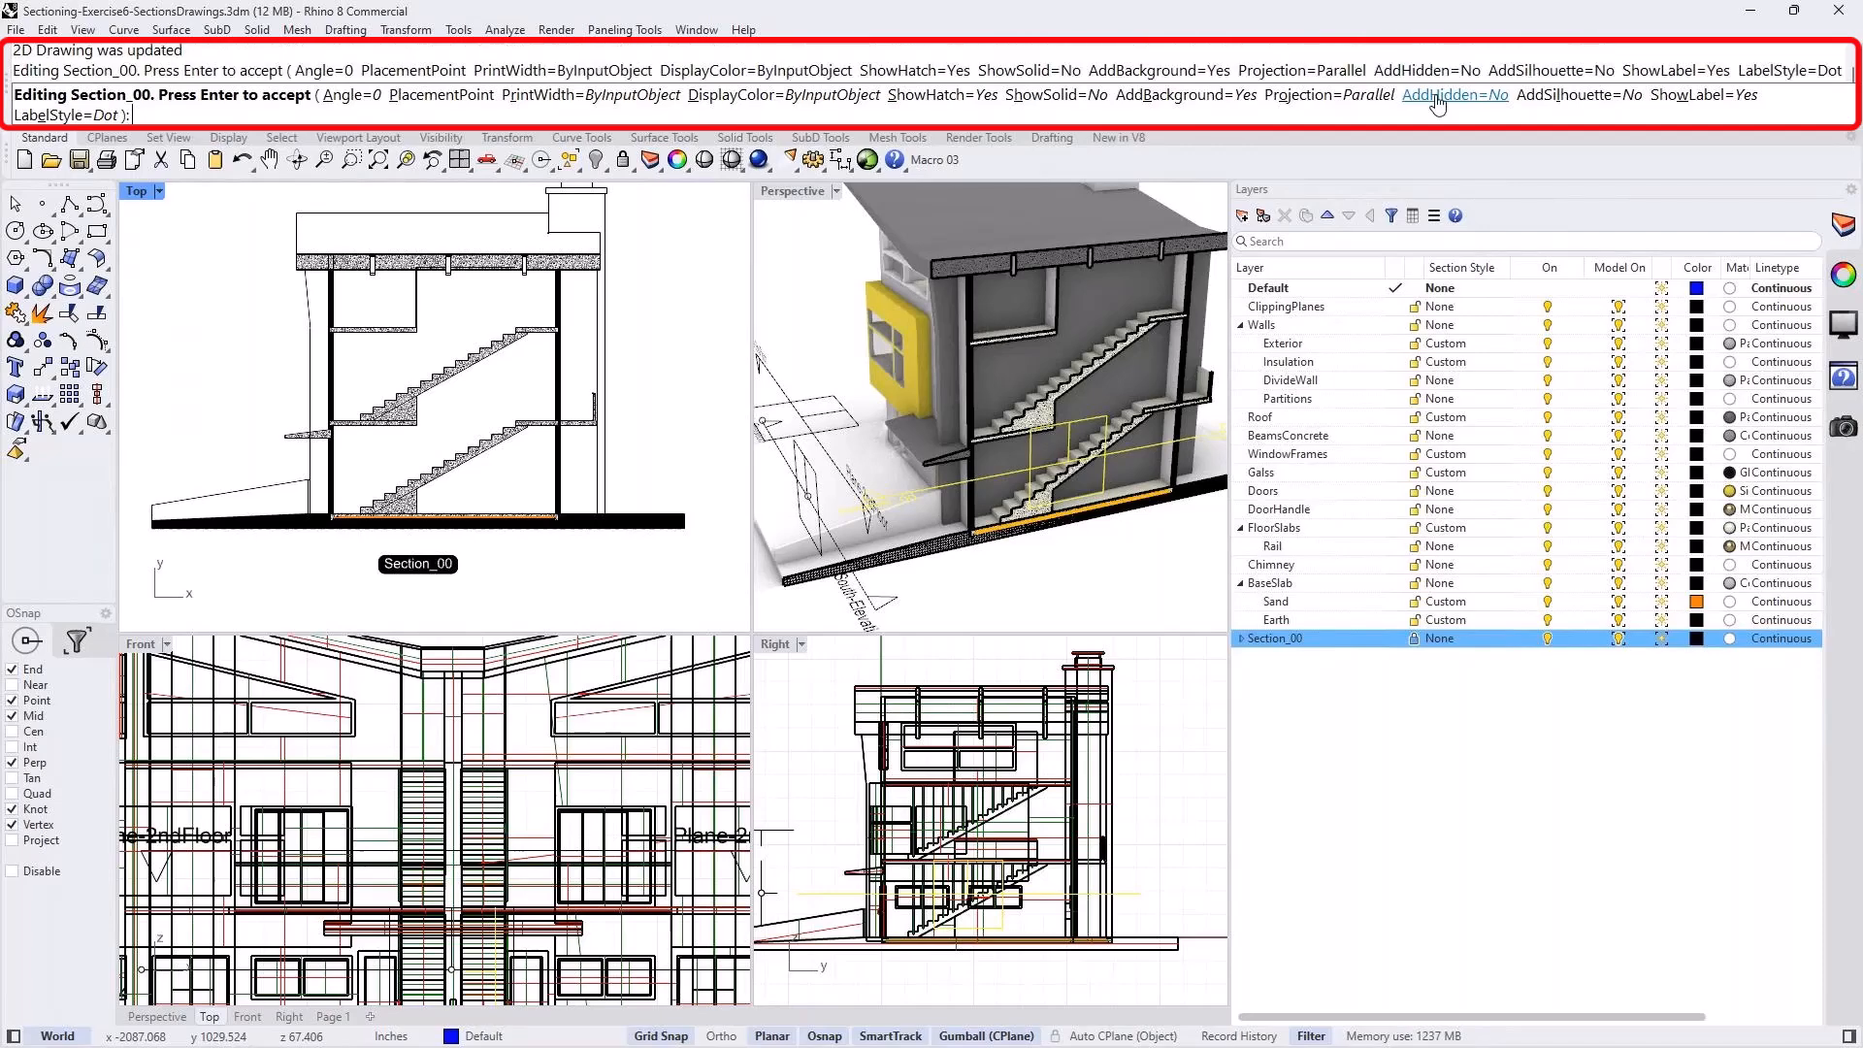
left_click(1436, 97)
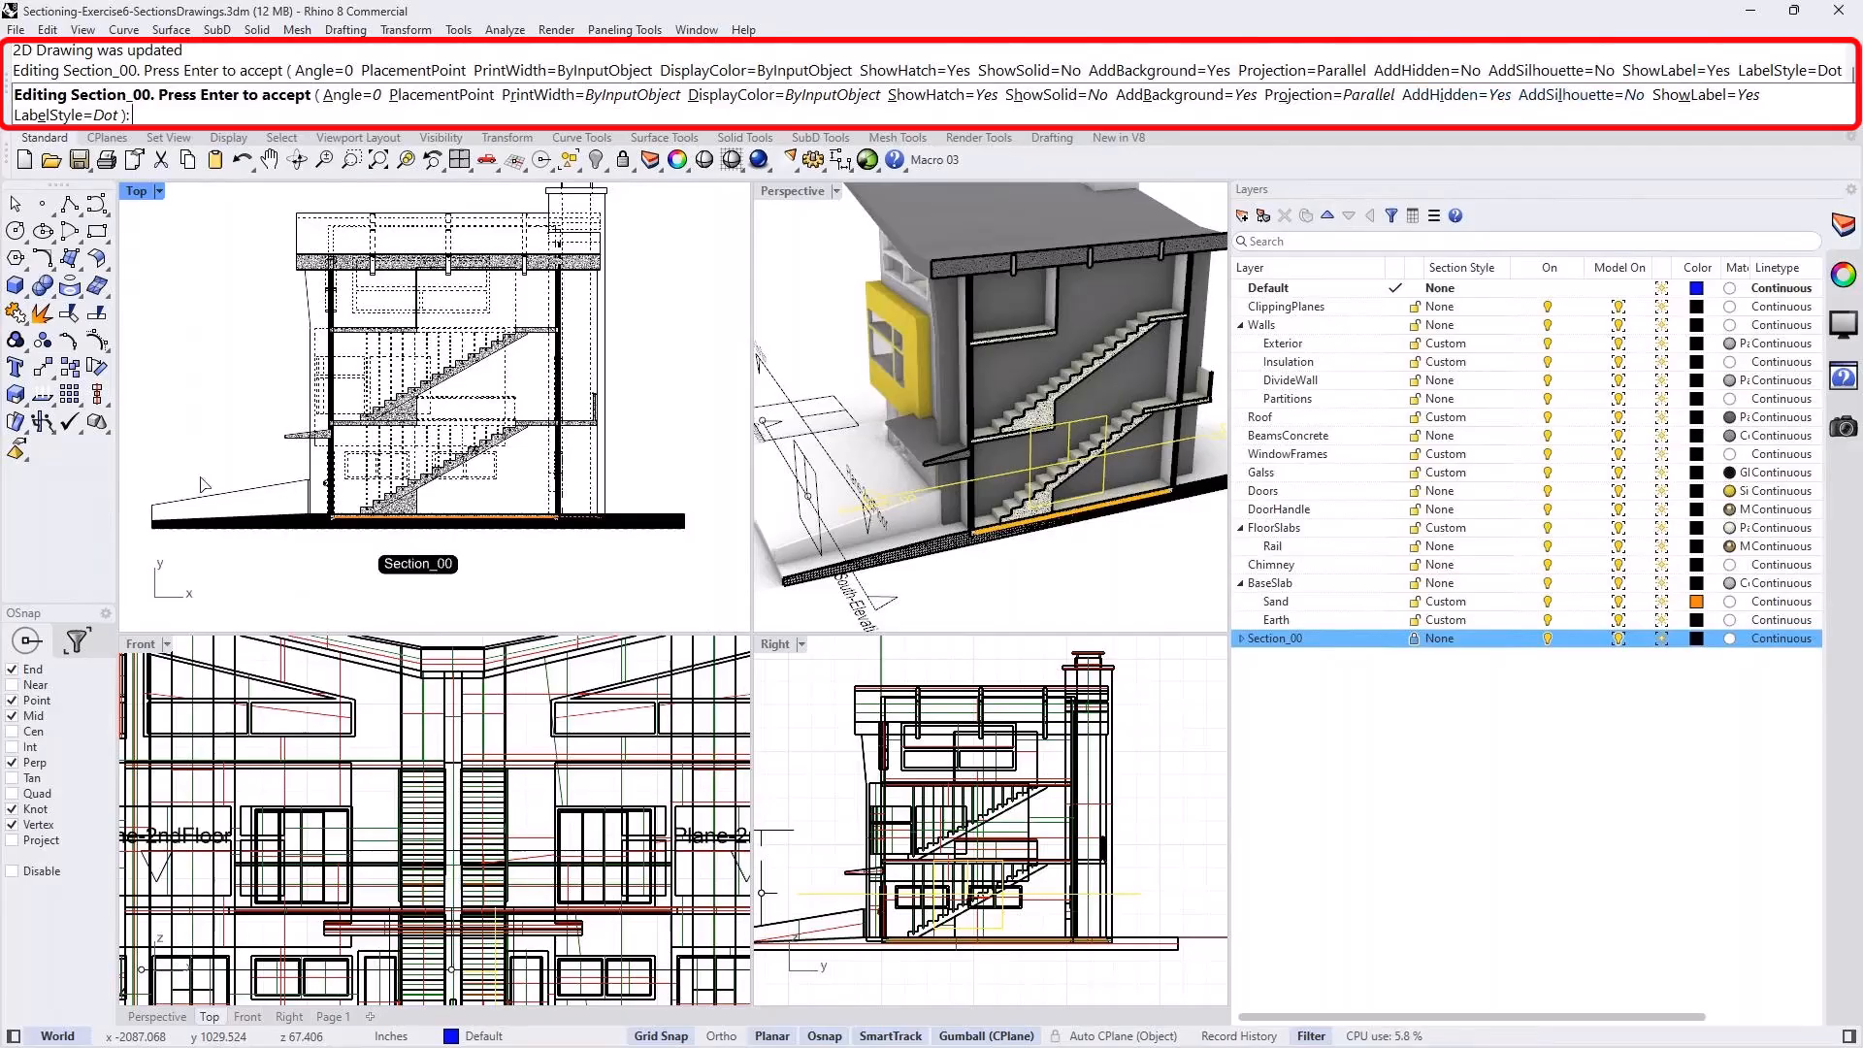
right_click(232, 341)
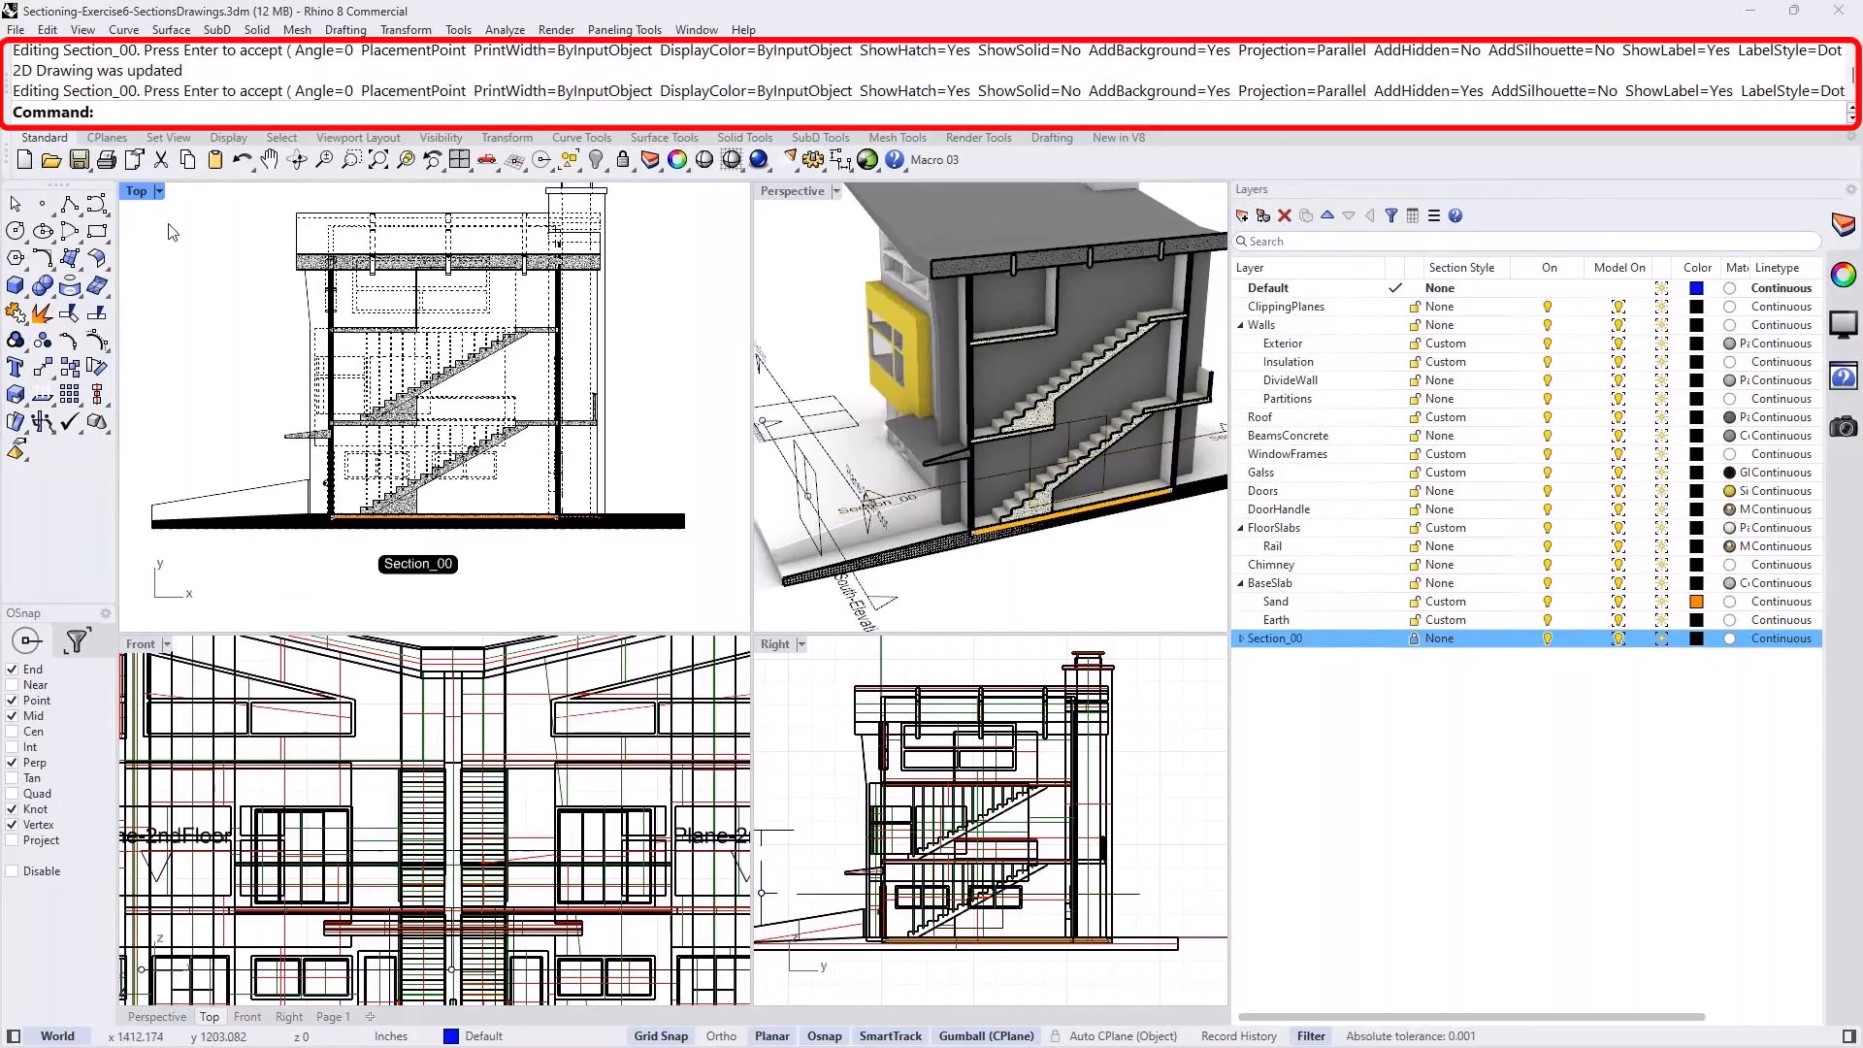
Maximize the Top viewport, expand the Section_00 layer, and toggle the visibility of its Section_00Background sublayer off and back on.
double_click(136, 191)
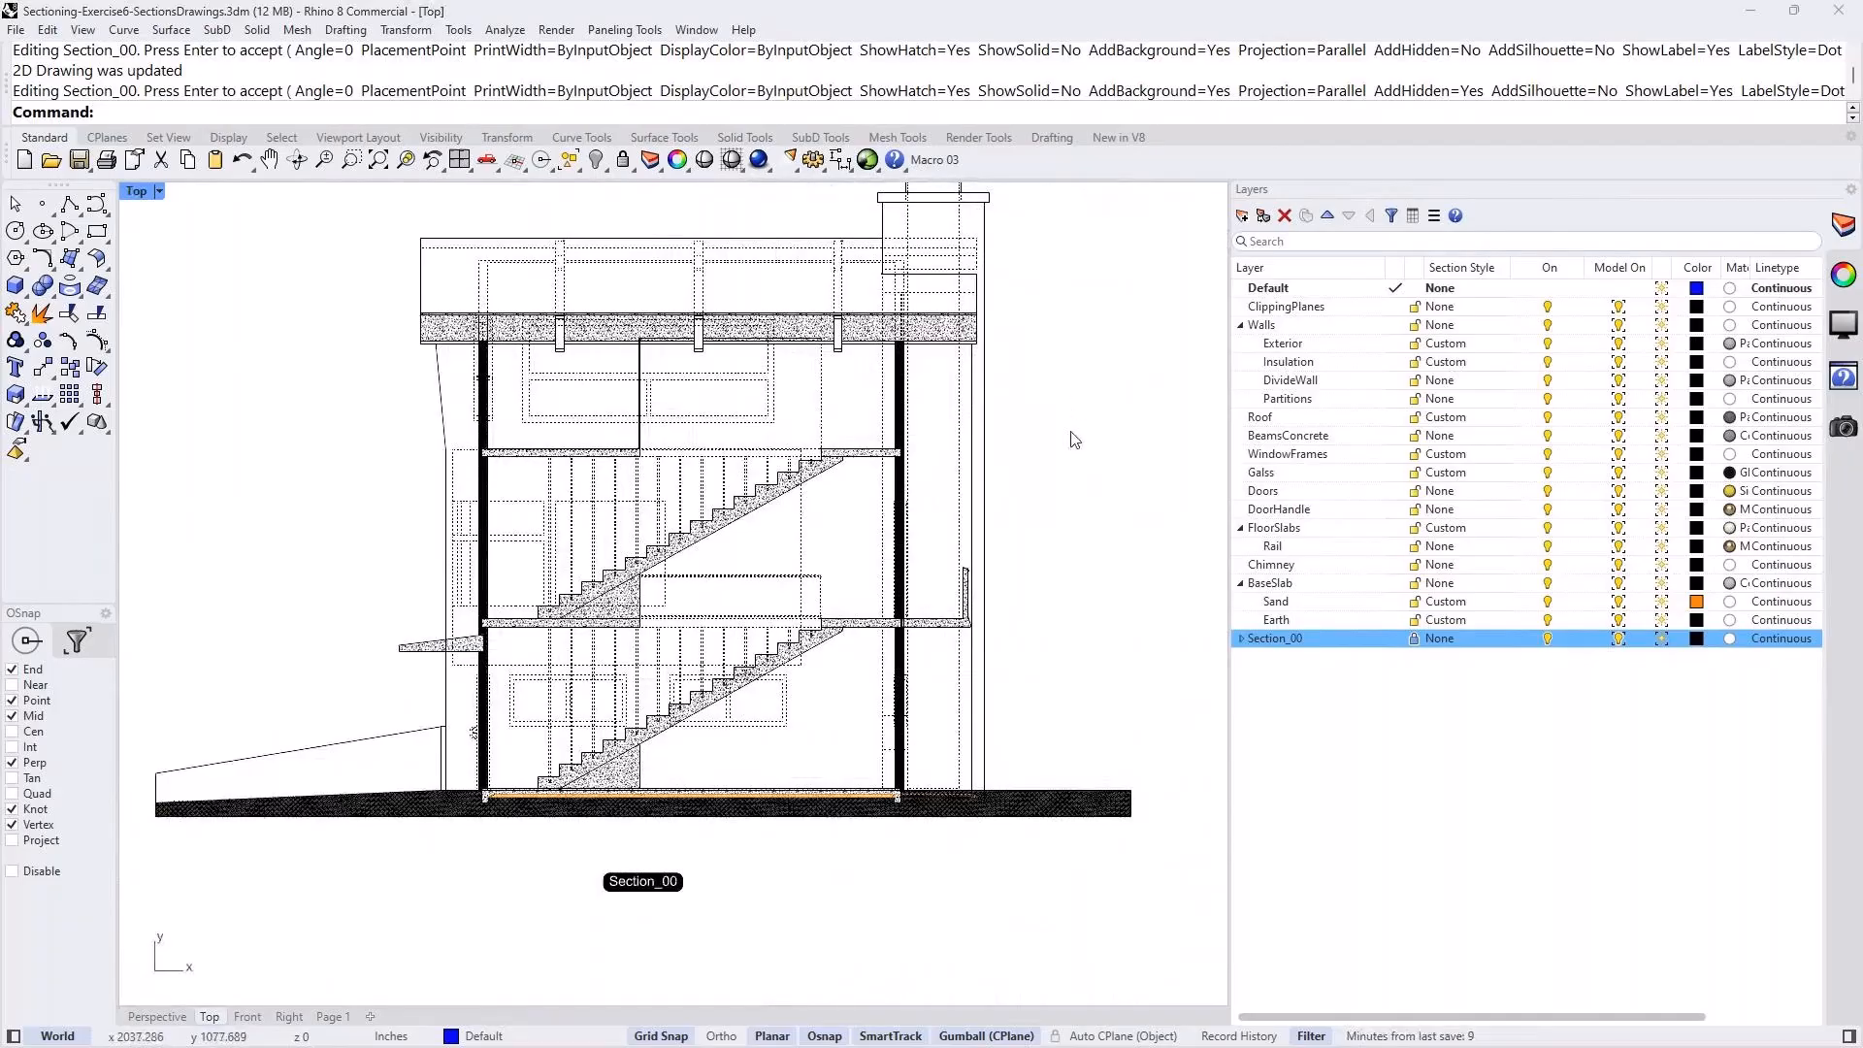
right_click_drag(1070, 441, 1085, 510)
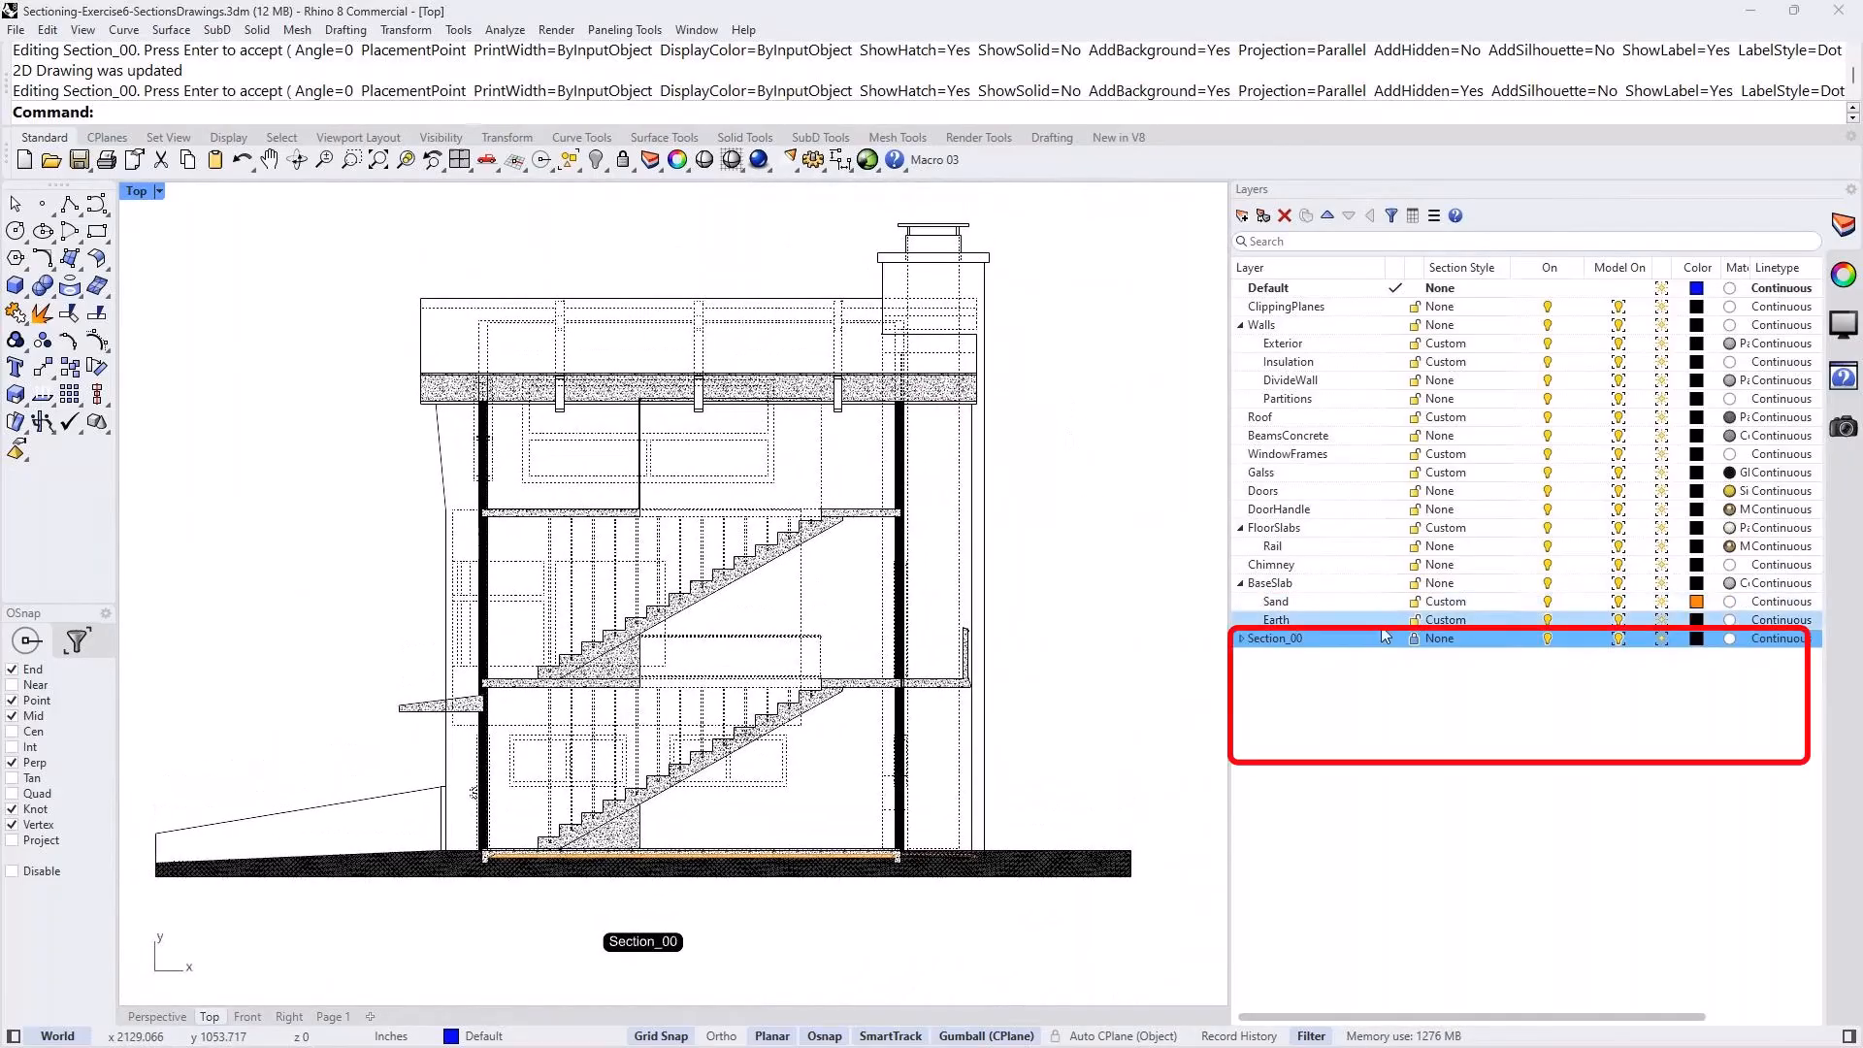
left_click(1242, 638)
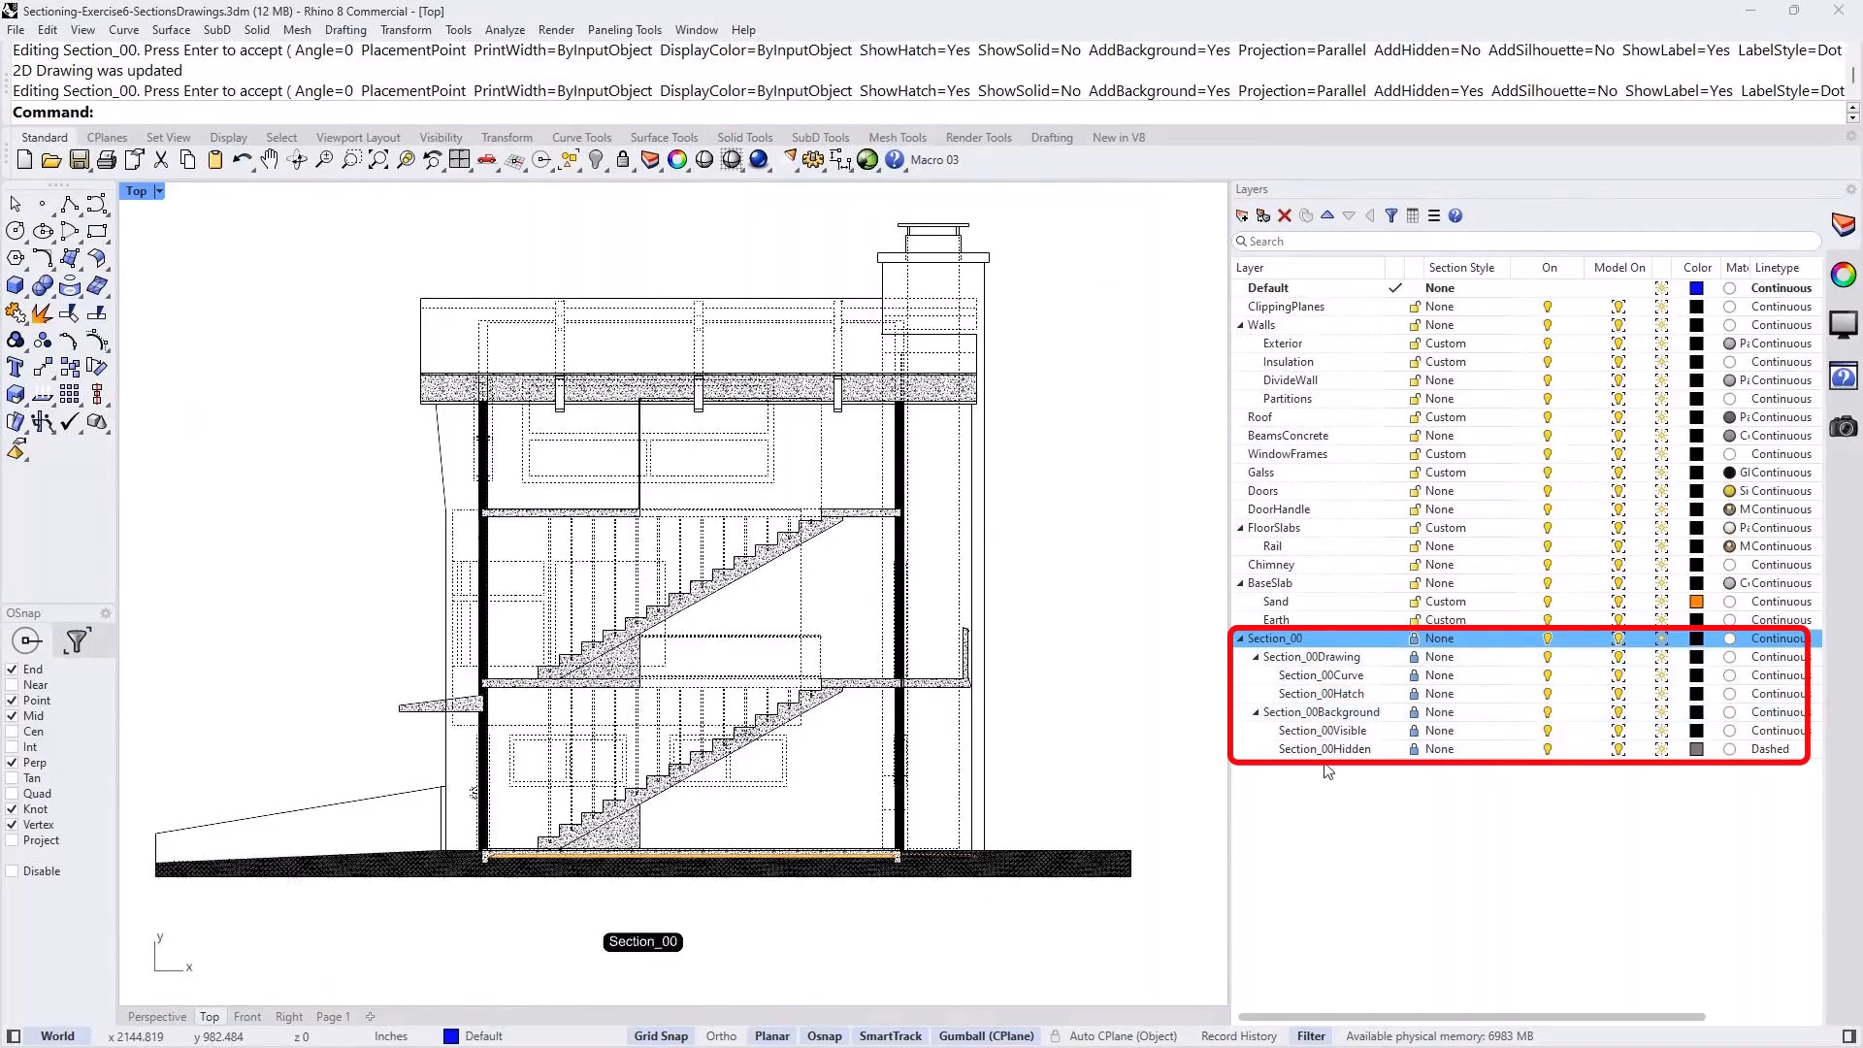
left_click(1322, 716)
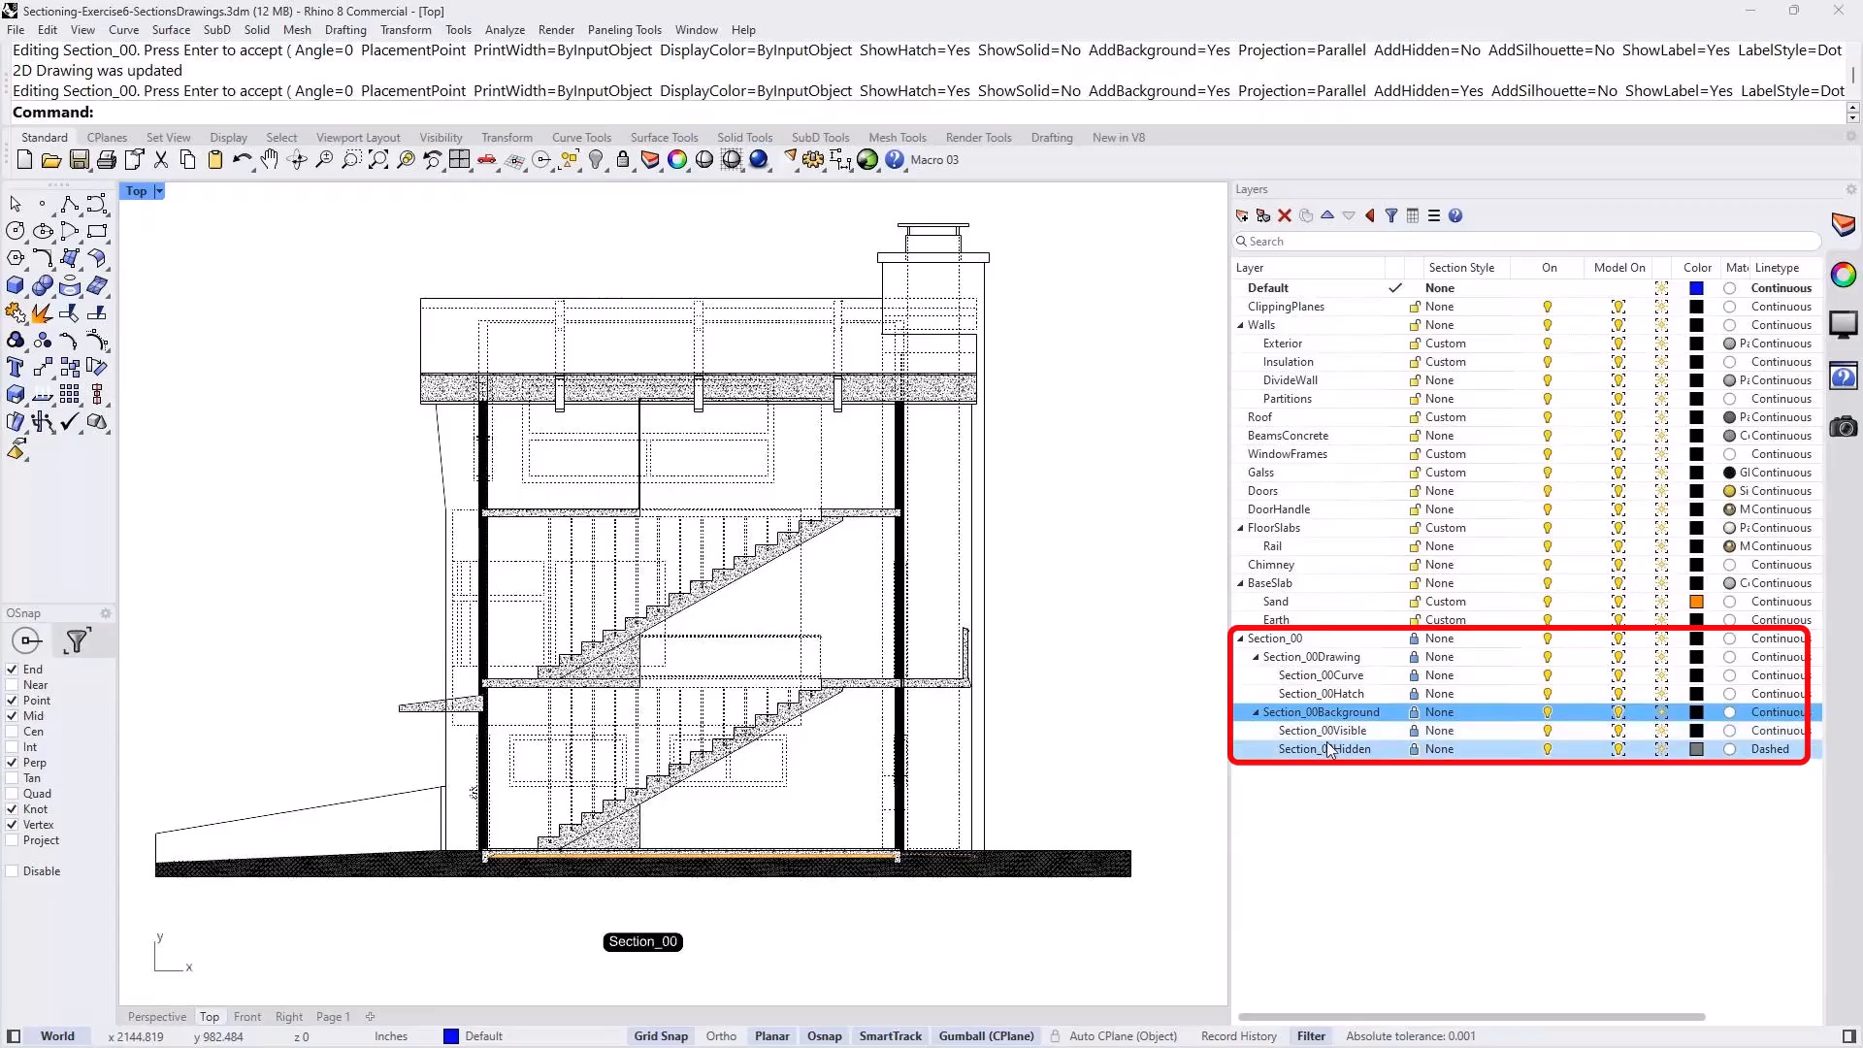
left_click(1549, 715)
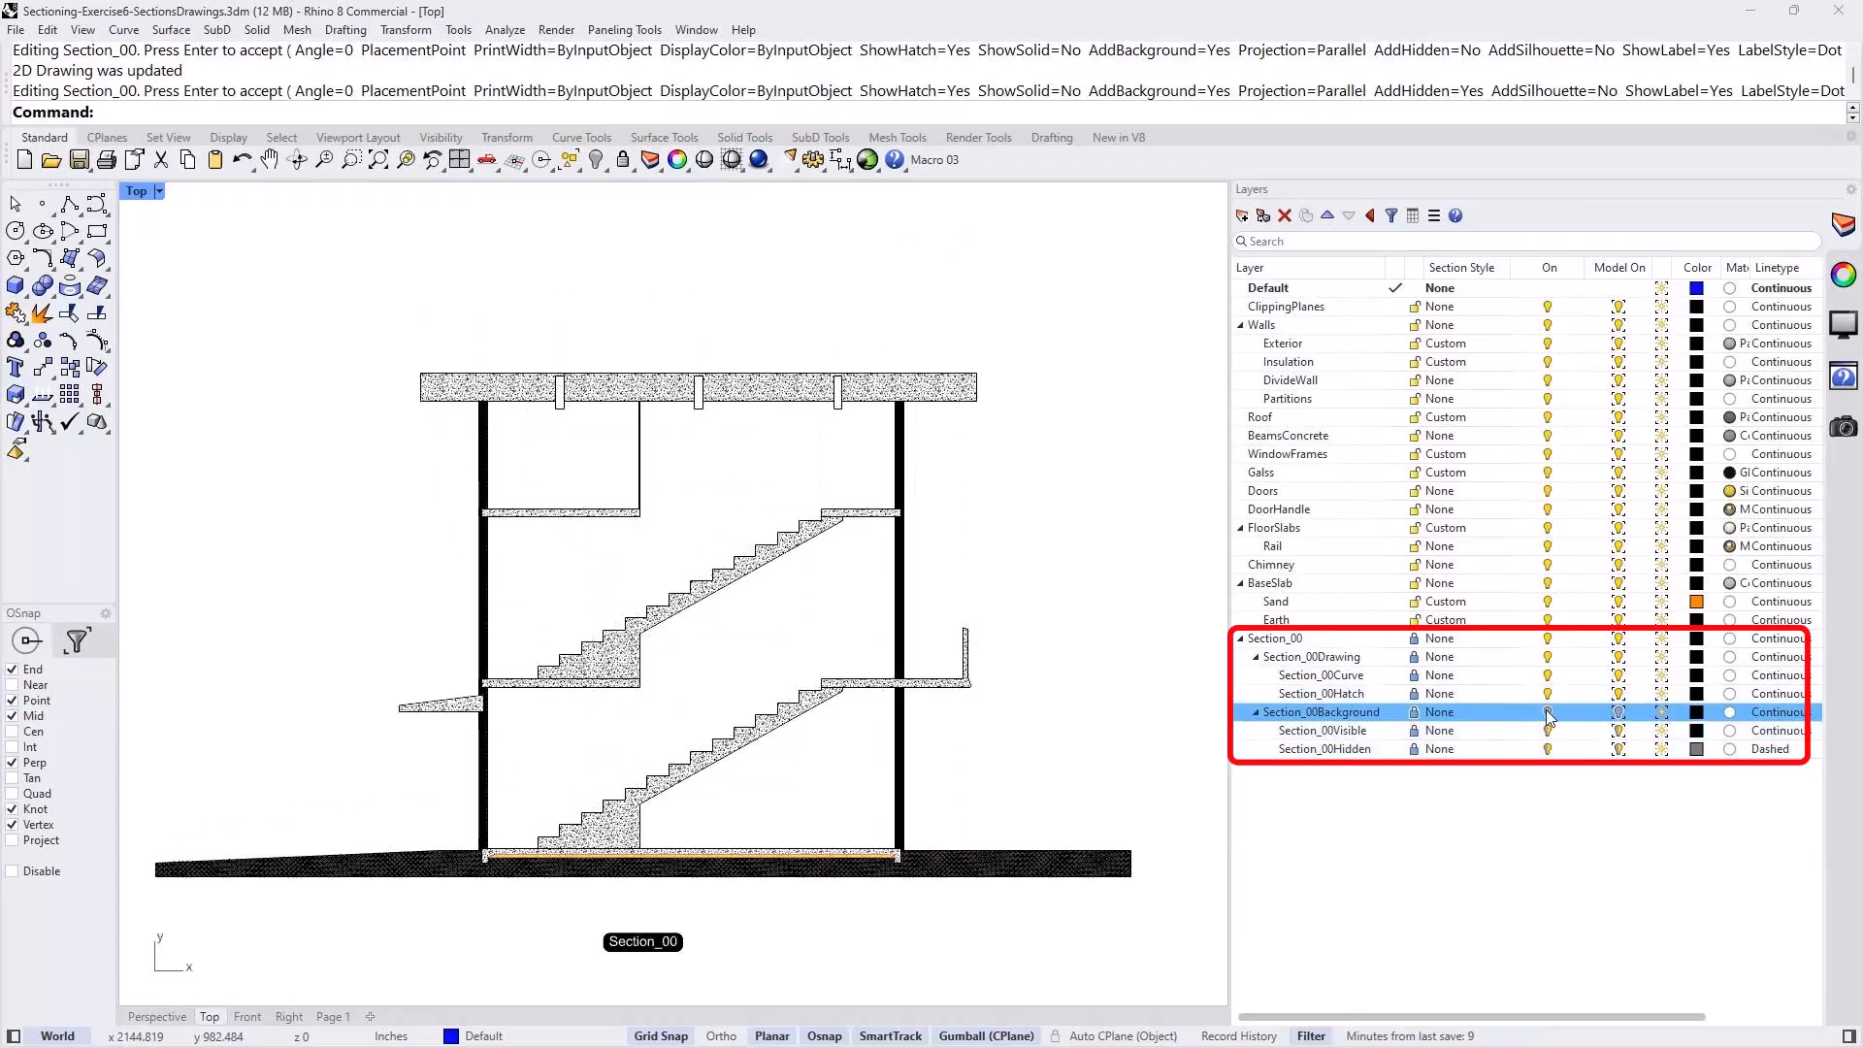
left_click(1548, 715)
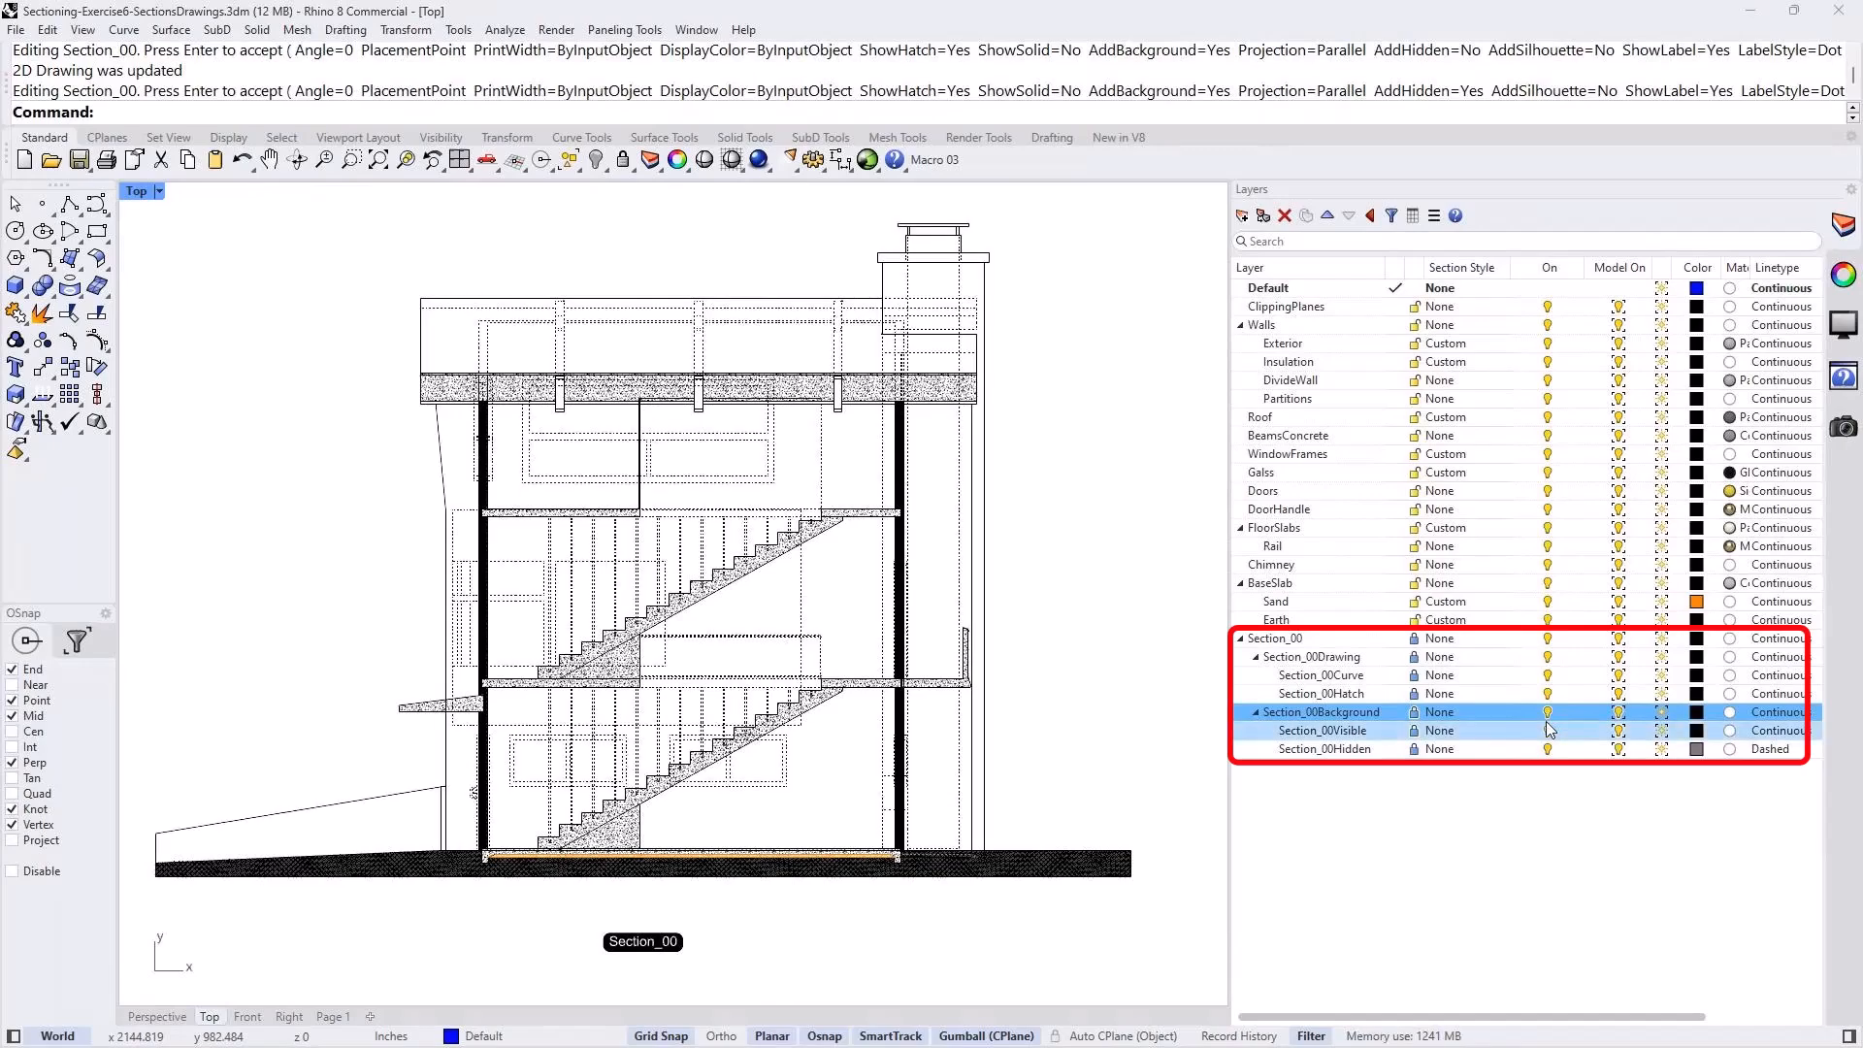
Toggle the Section_00Hidden layer to compare the drawing with and without hidden lines, leaving the layer off.
left_click(1549, 750)
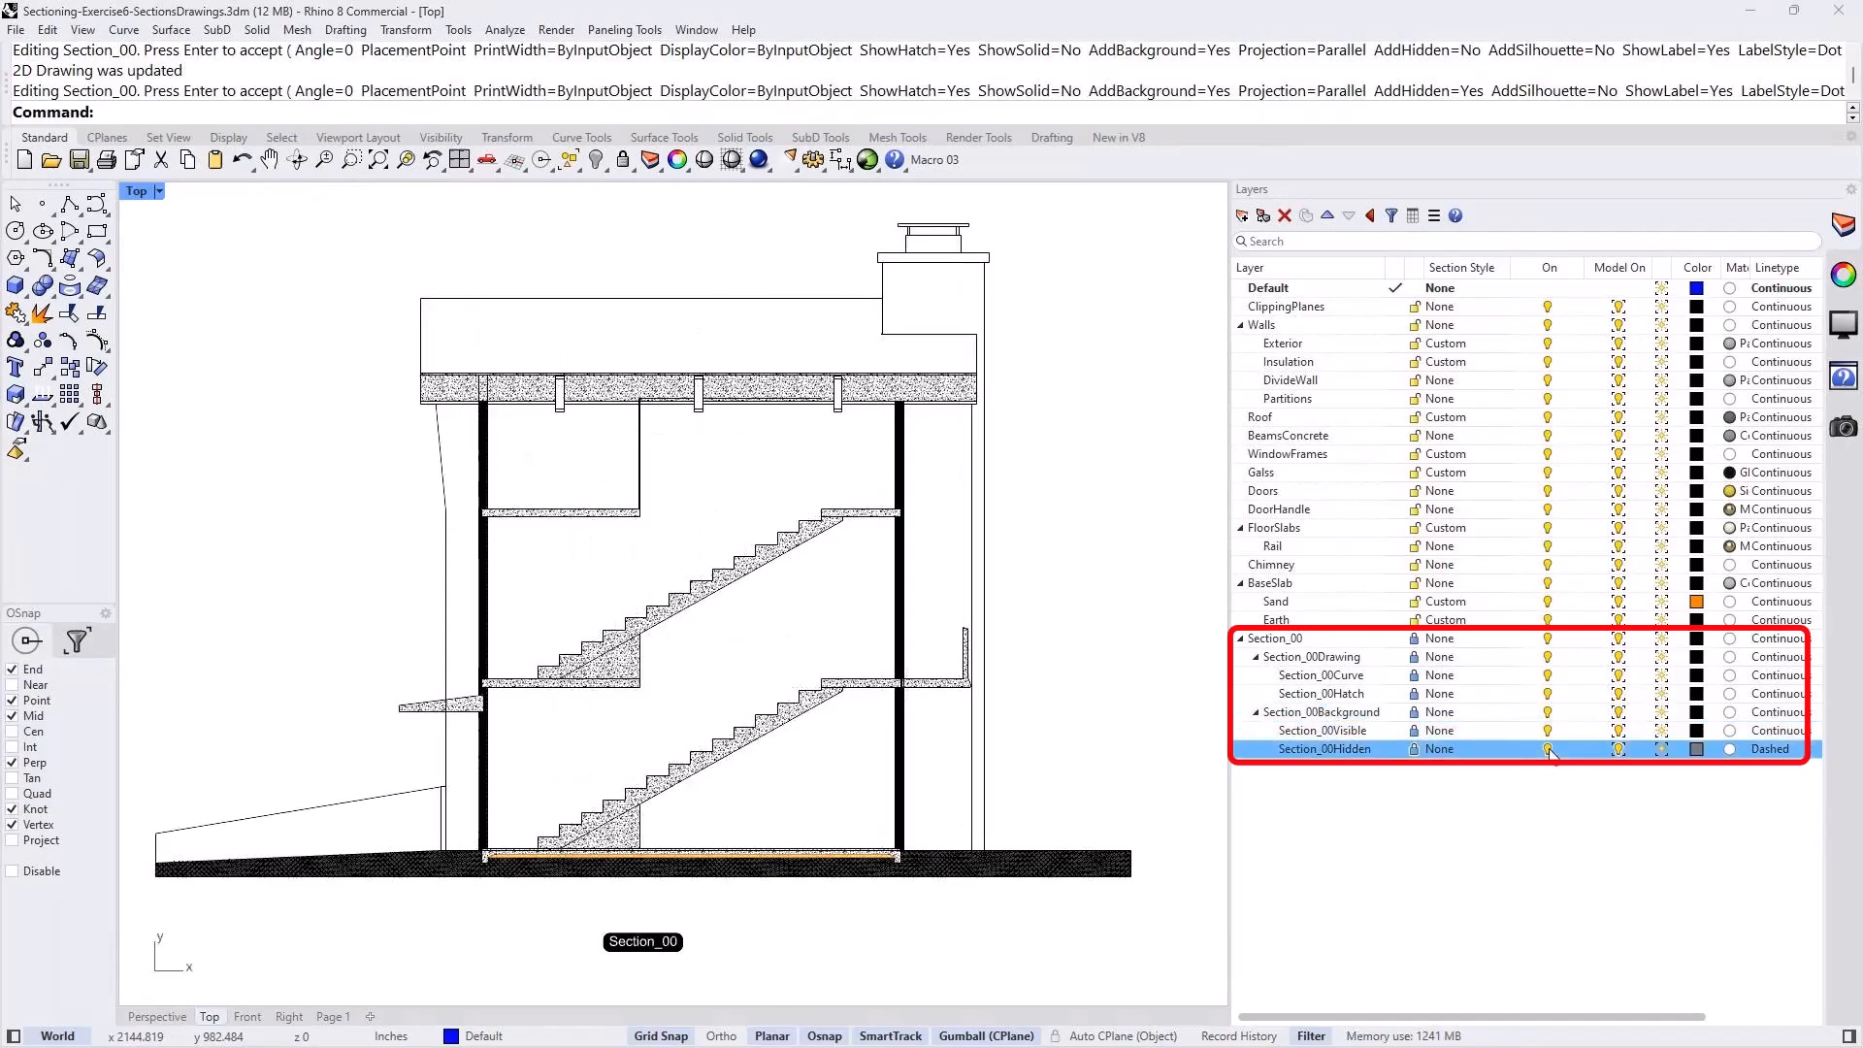
left_click(1549, 749)
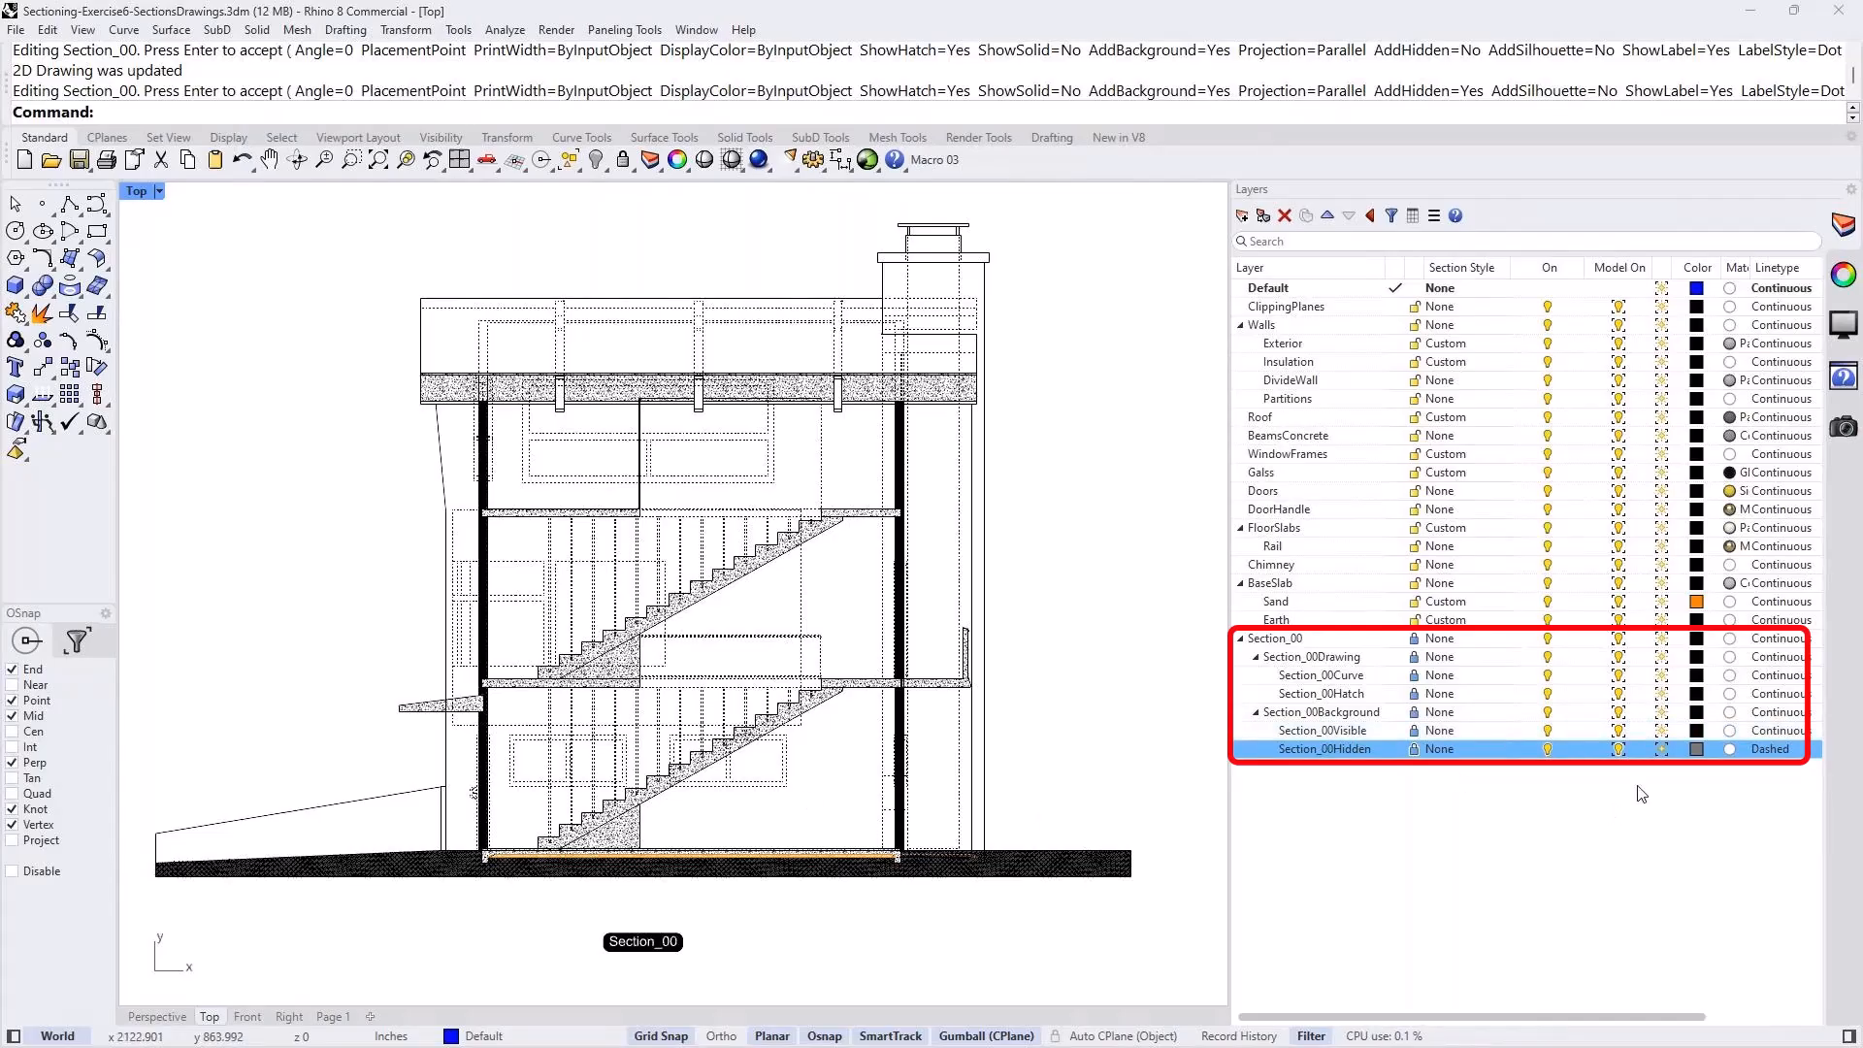
left_click(1547, 749)
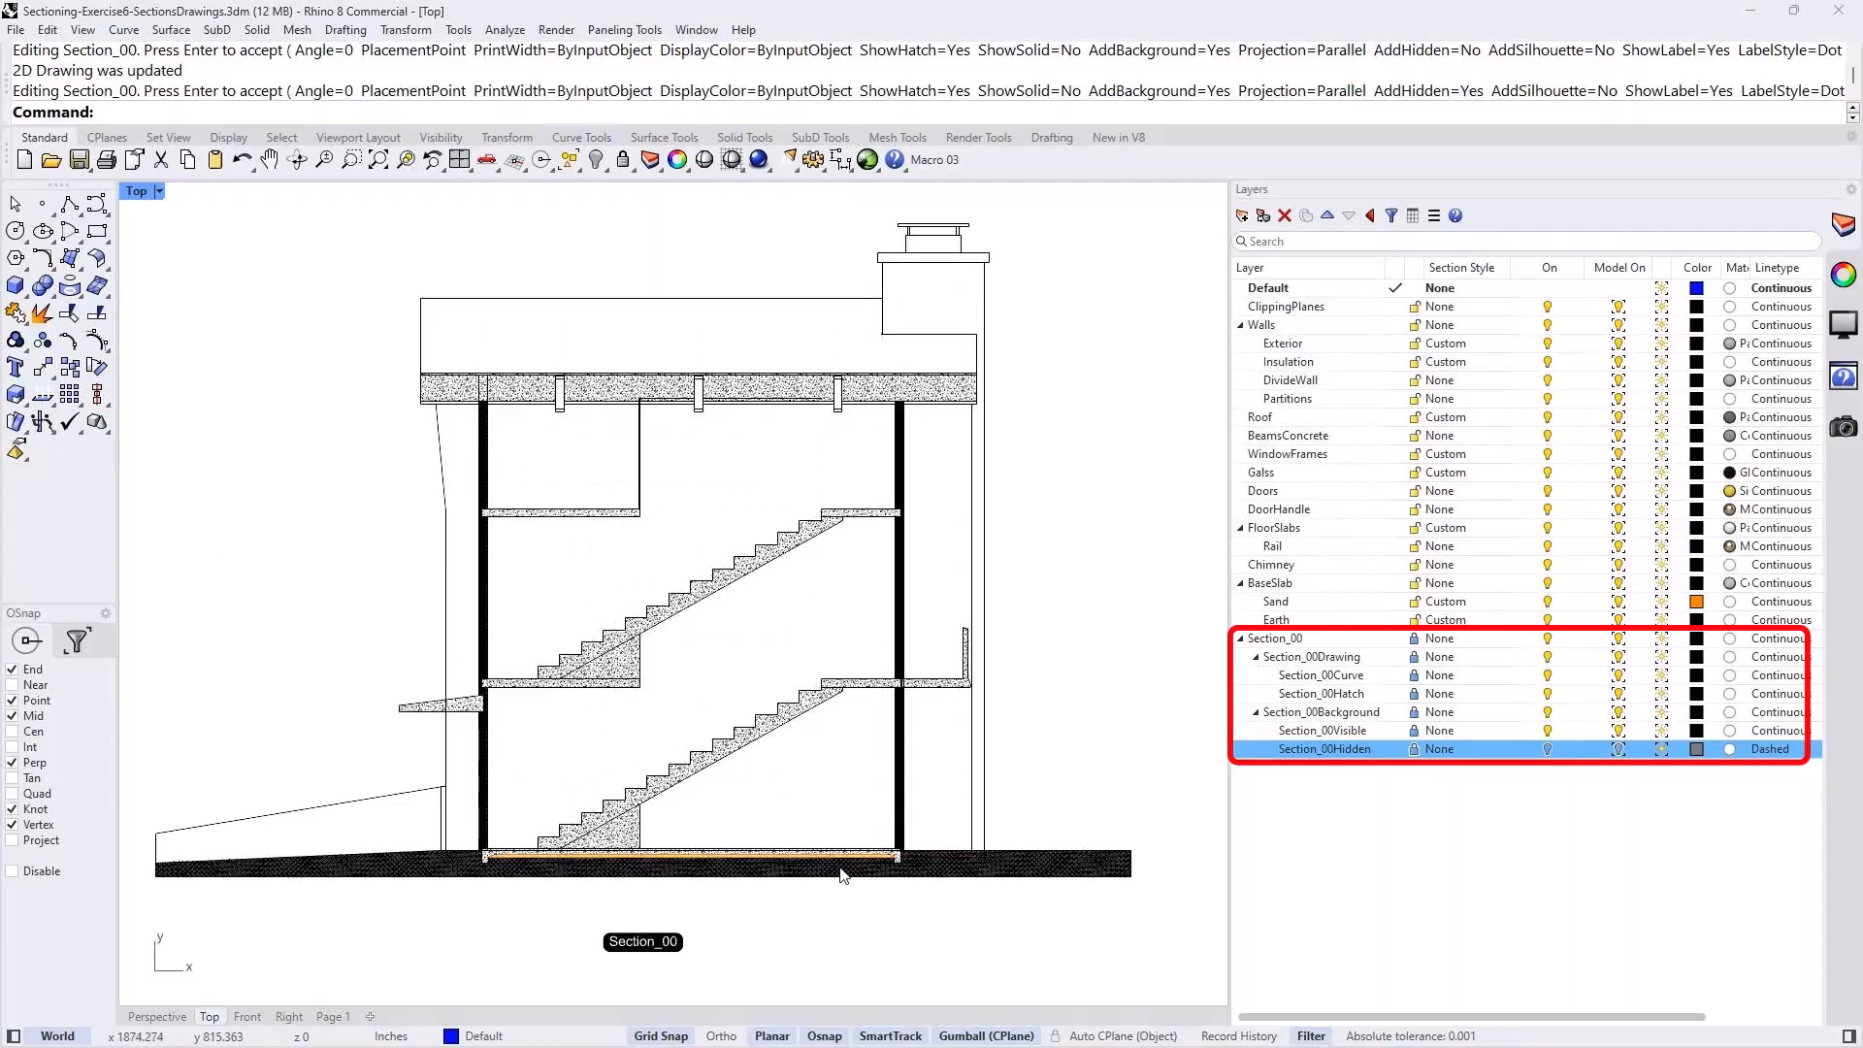
On the Page 1 layout, reposition the Section_00 drawing inside its detail so the whole chimney fits, and return to layout space.
mouse_move(341, 1040)
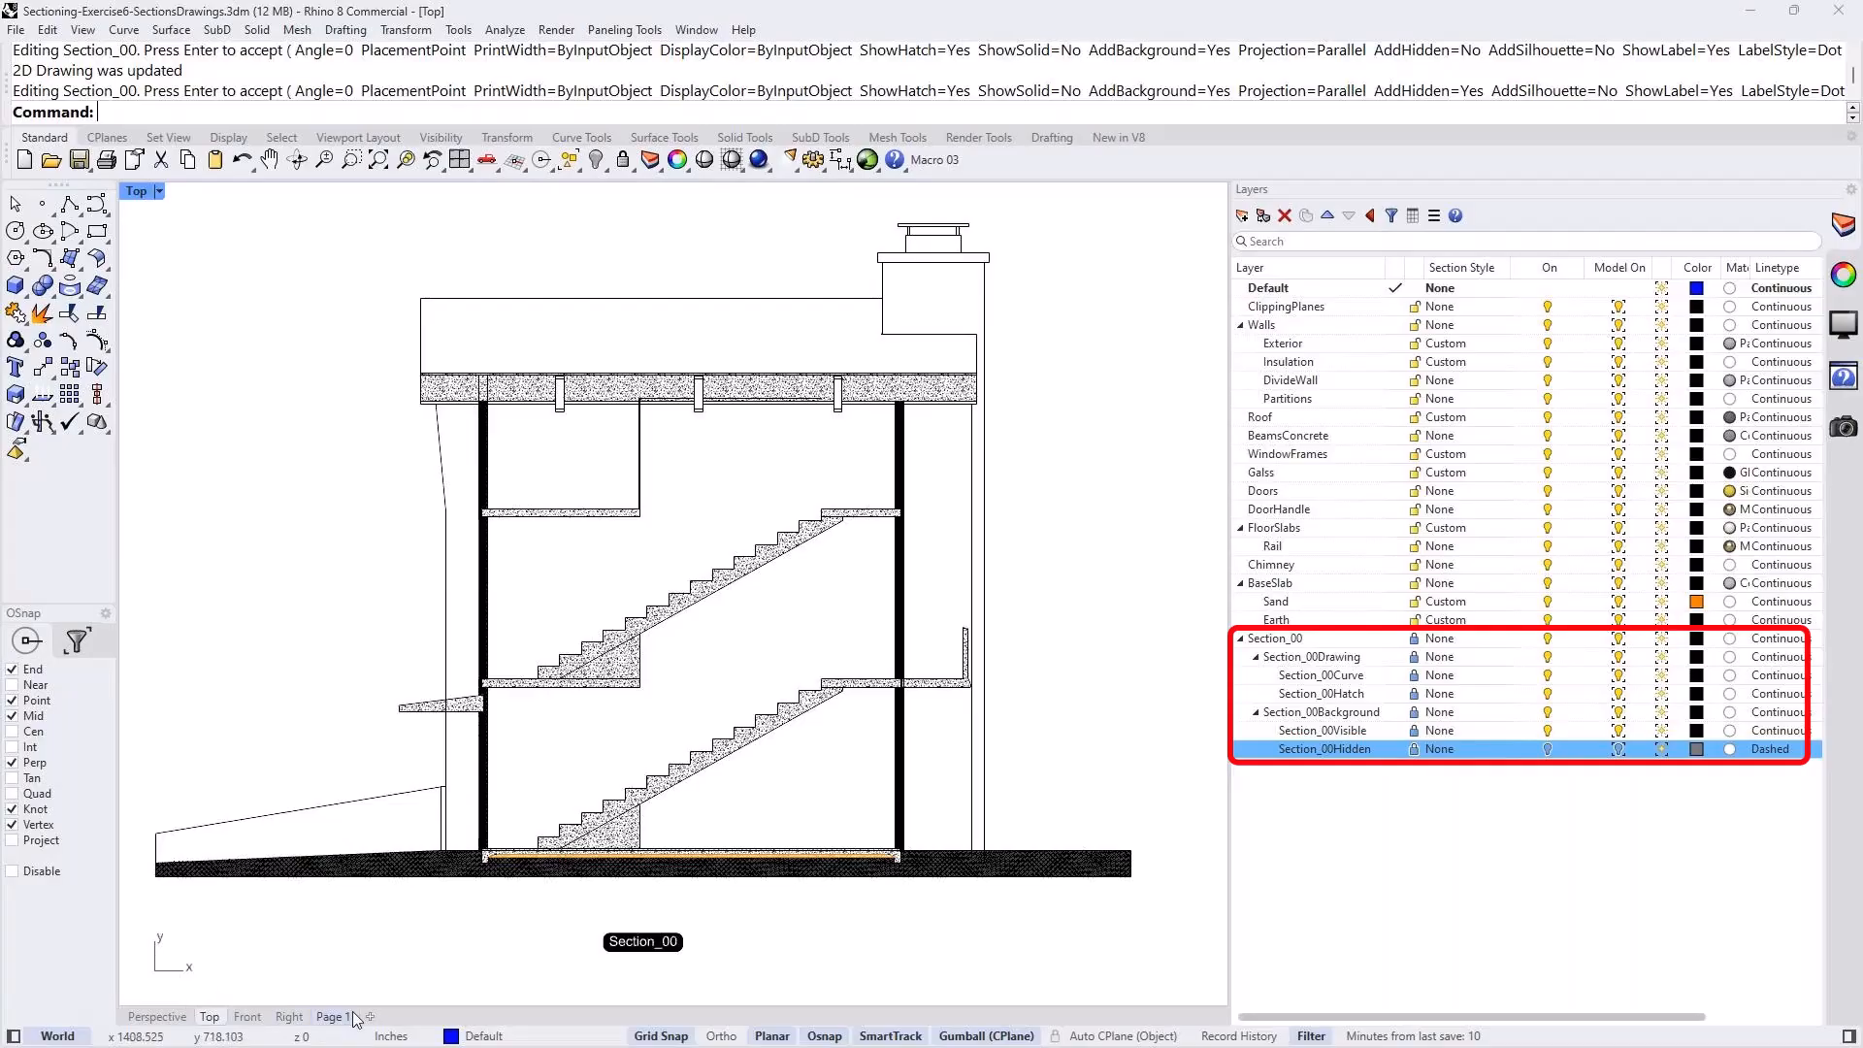
left_click(333, 1018)
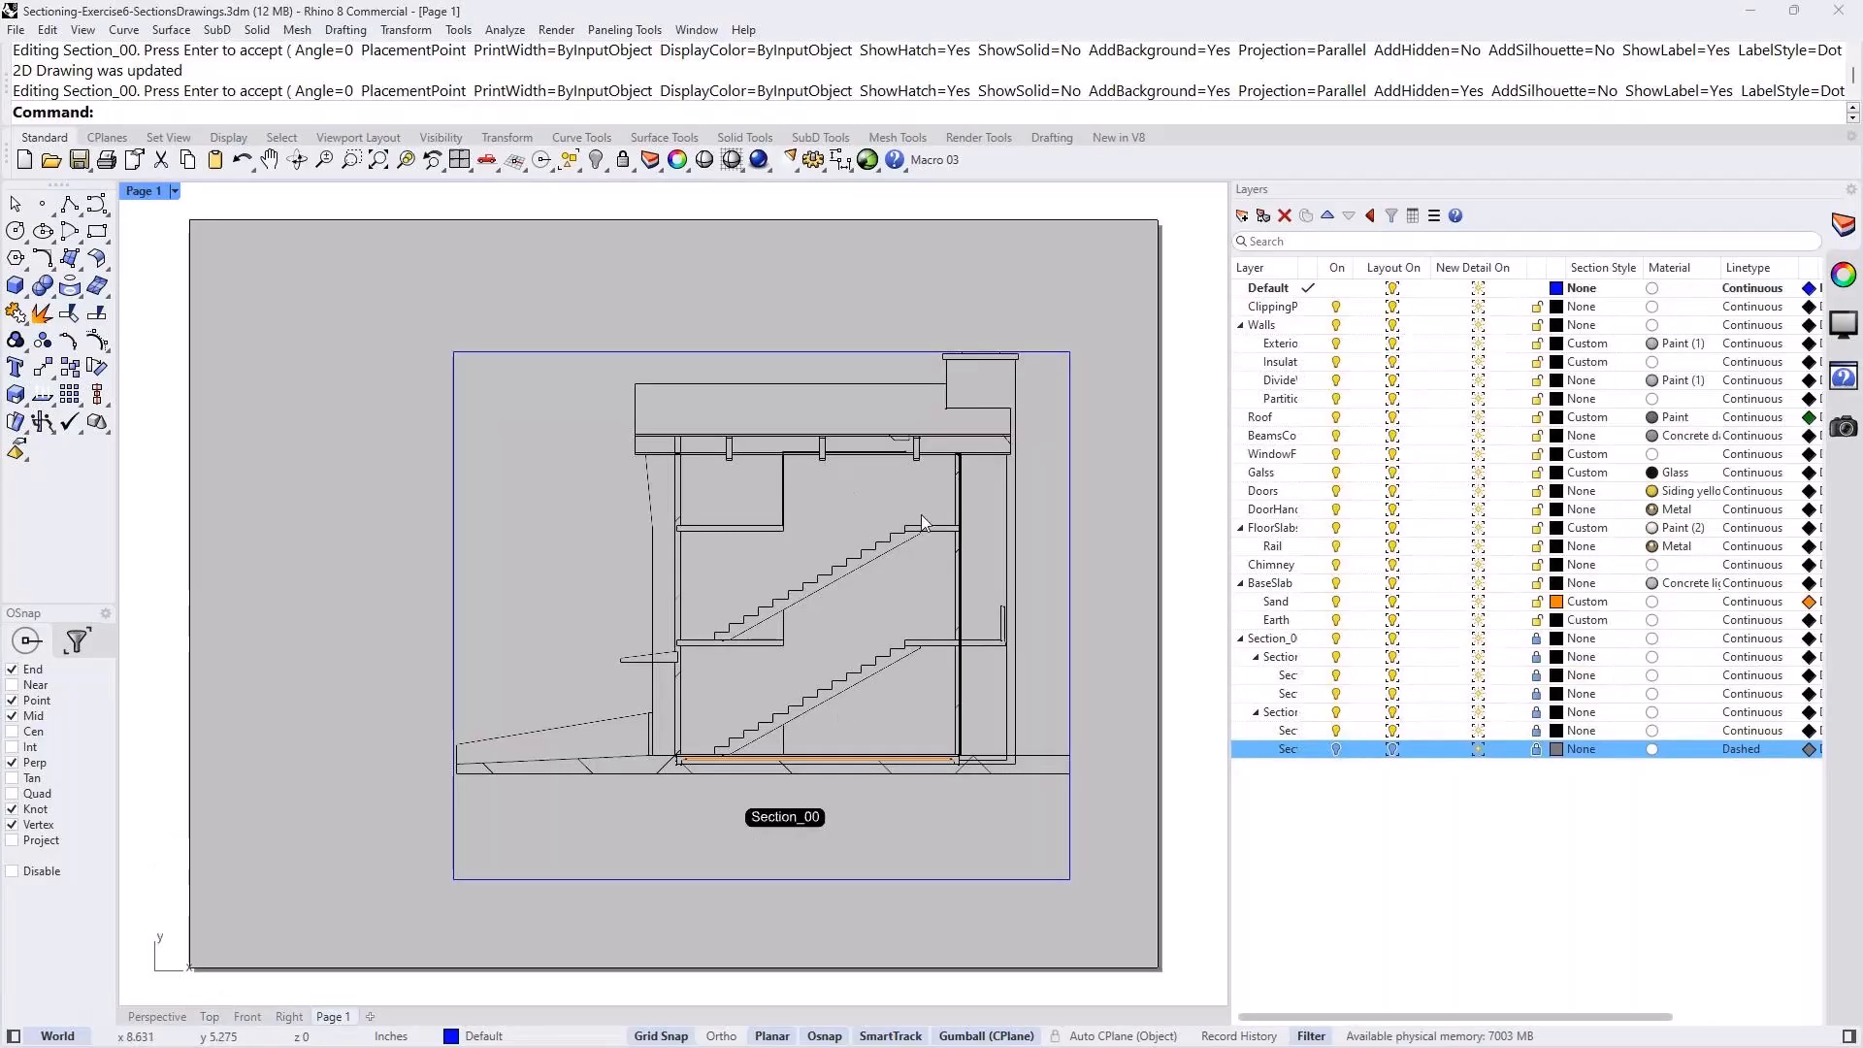
double_click(970, 824)
right_click_drag(987, 817, 946, 864)
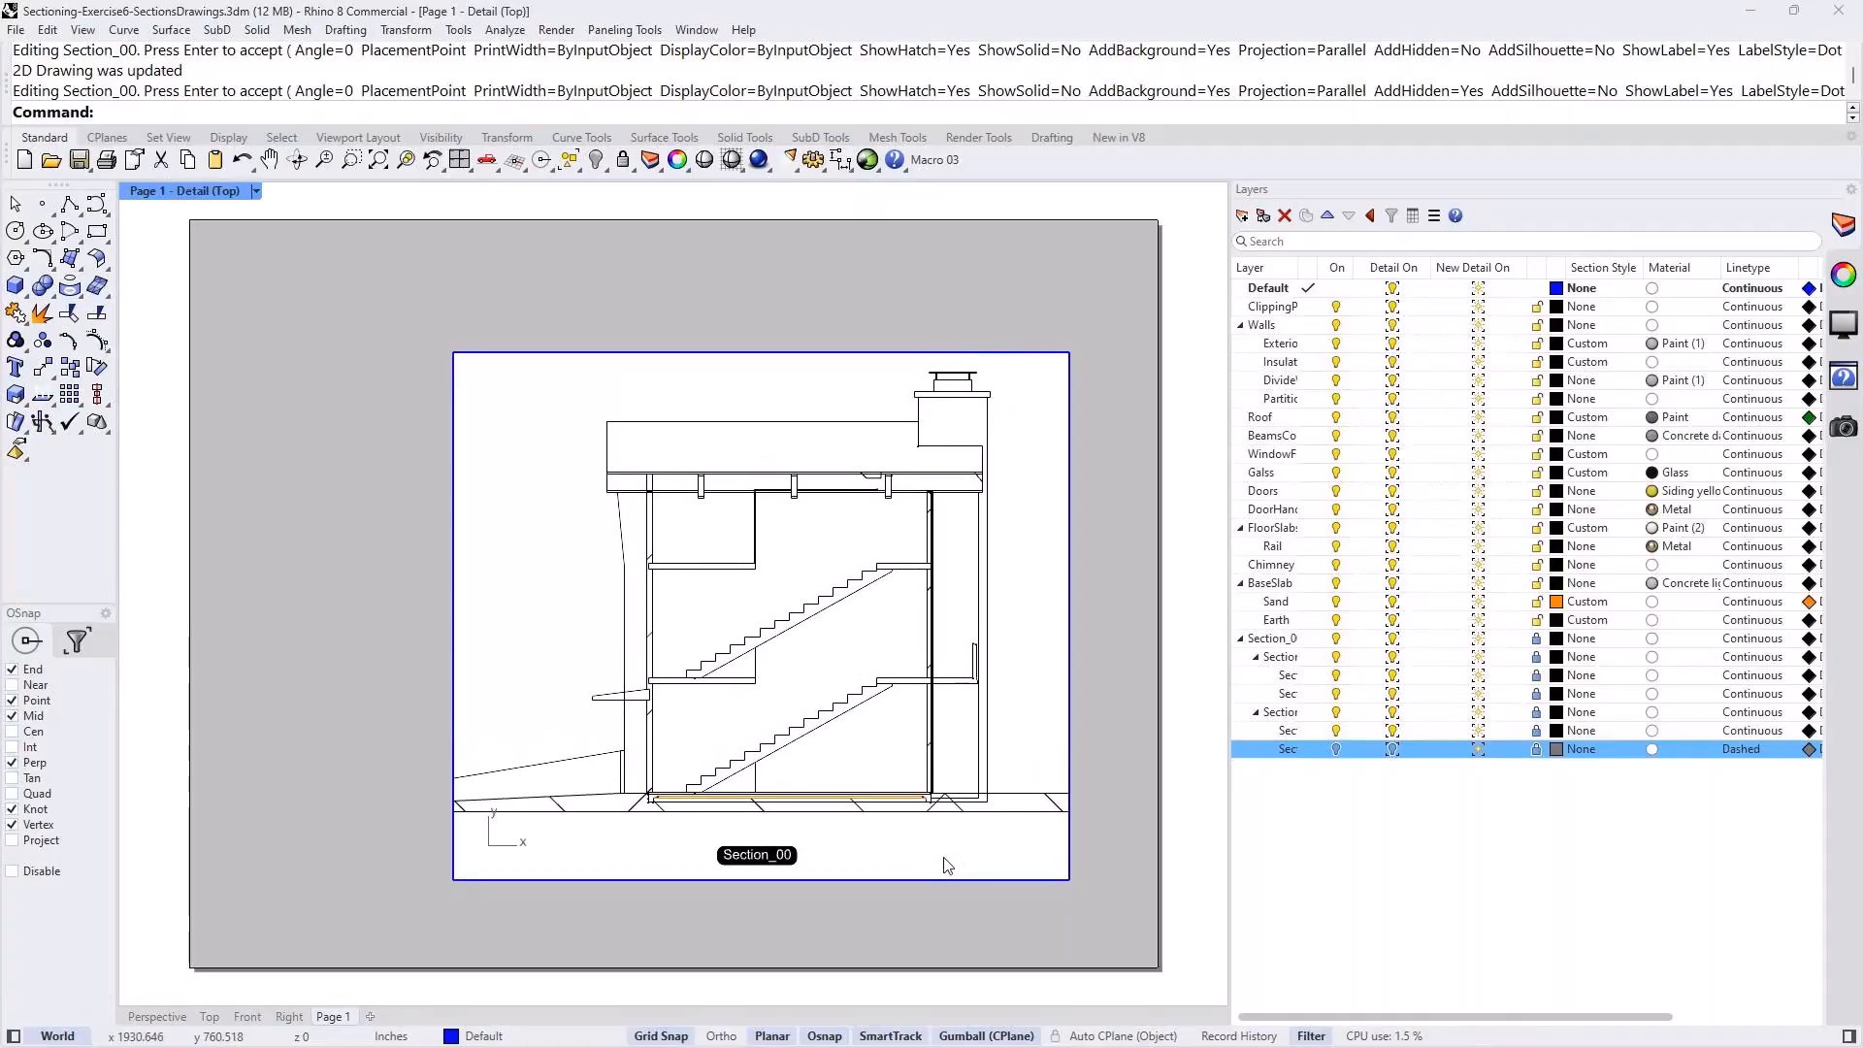
double_click(1032, 933)
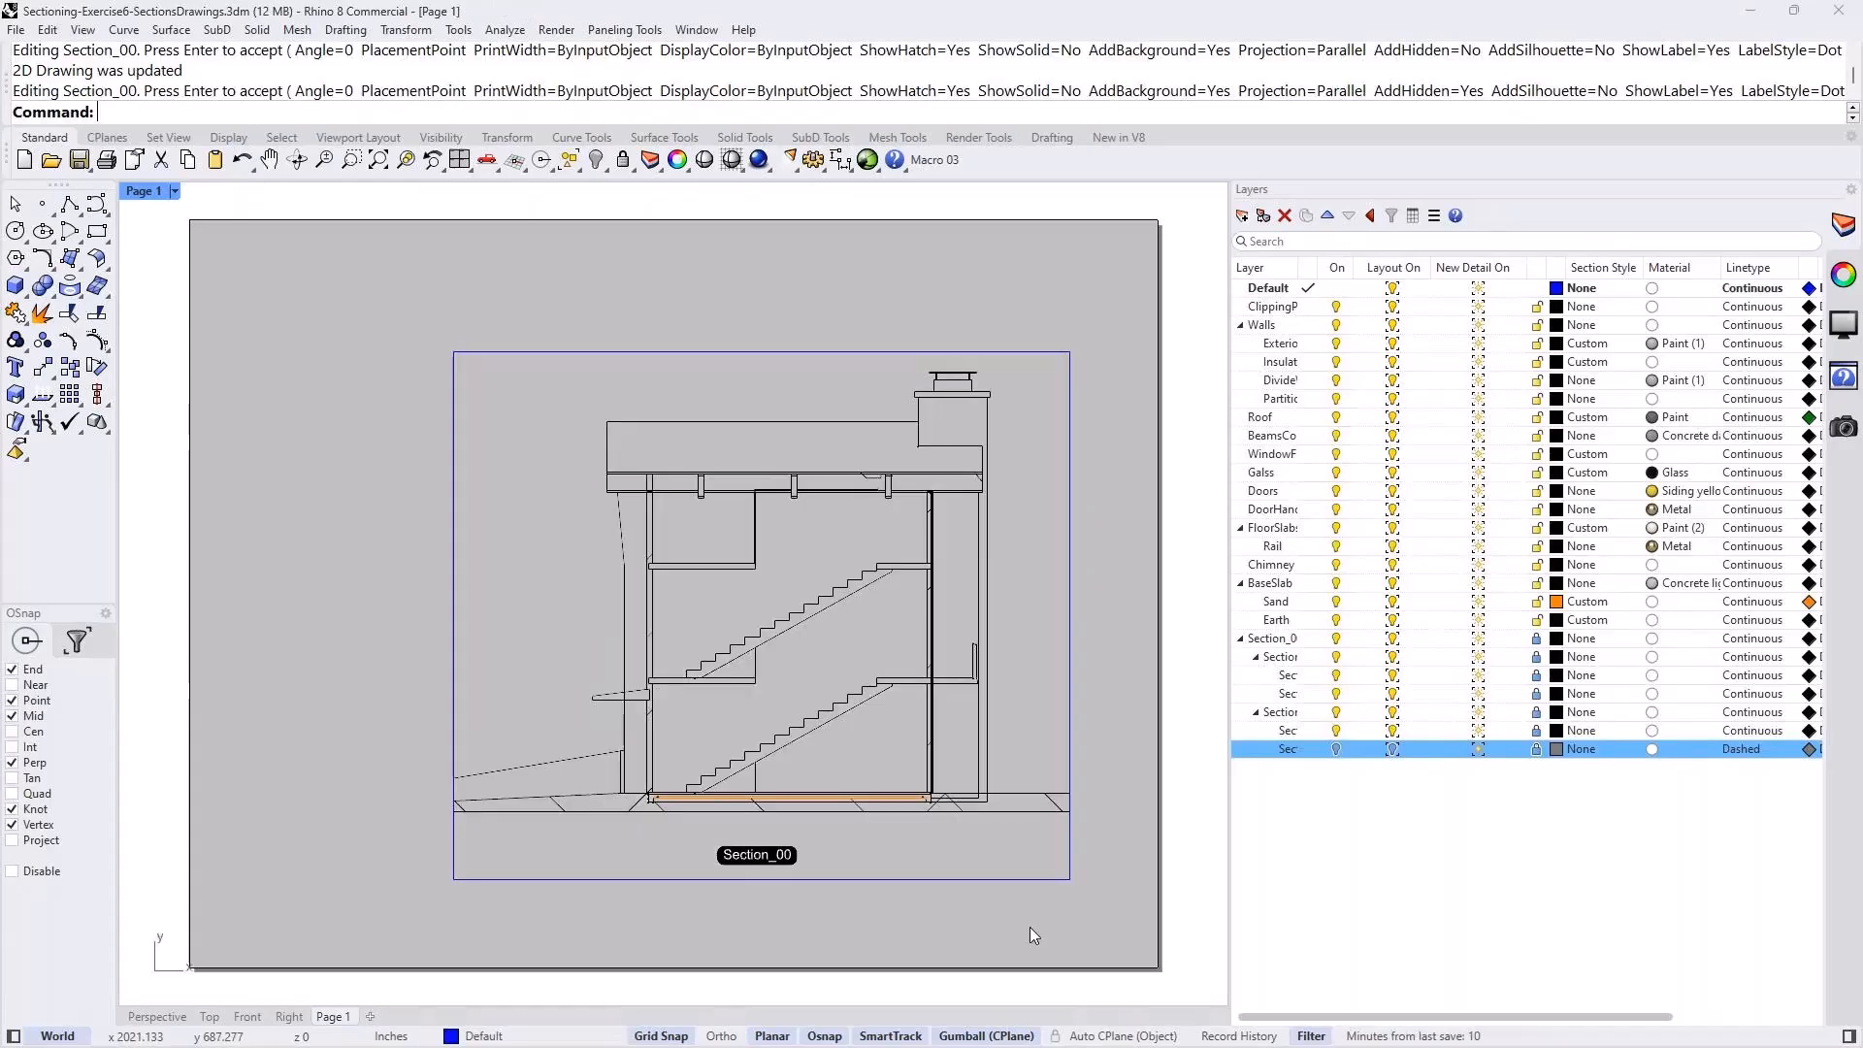
In the Top viewport, add a vertical Dim dimension to the chimney cap's edge beside the section, and restore the four-viewport display.
left_click(158, 1017)
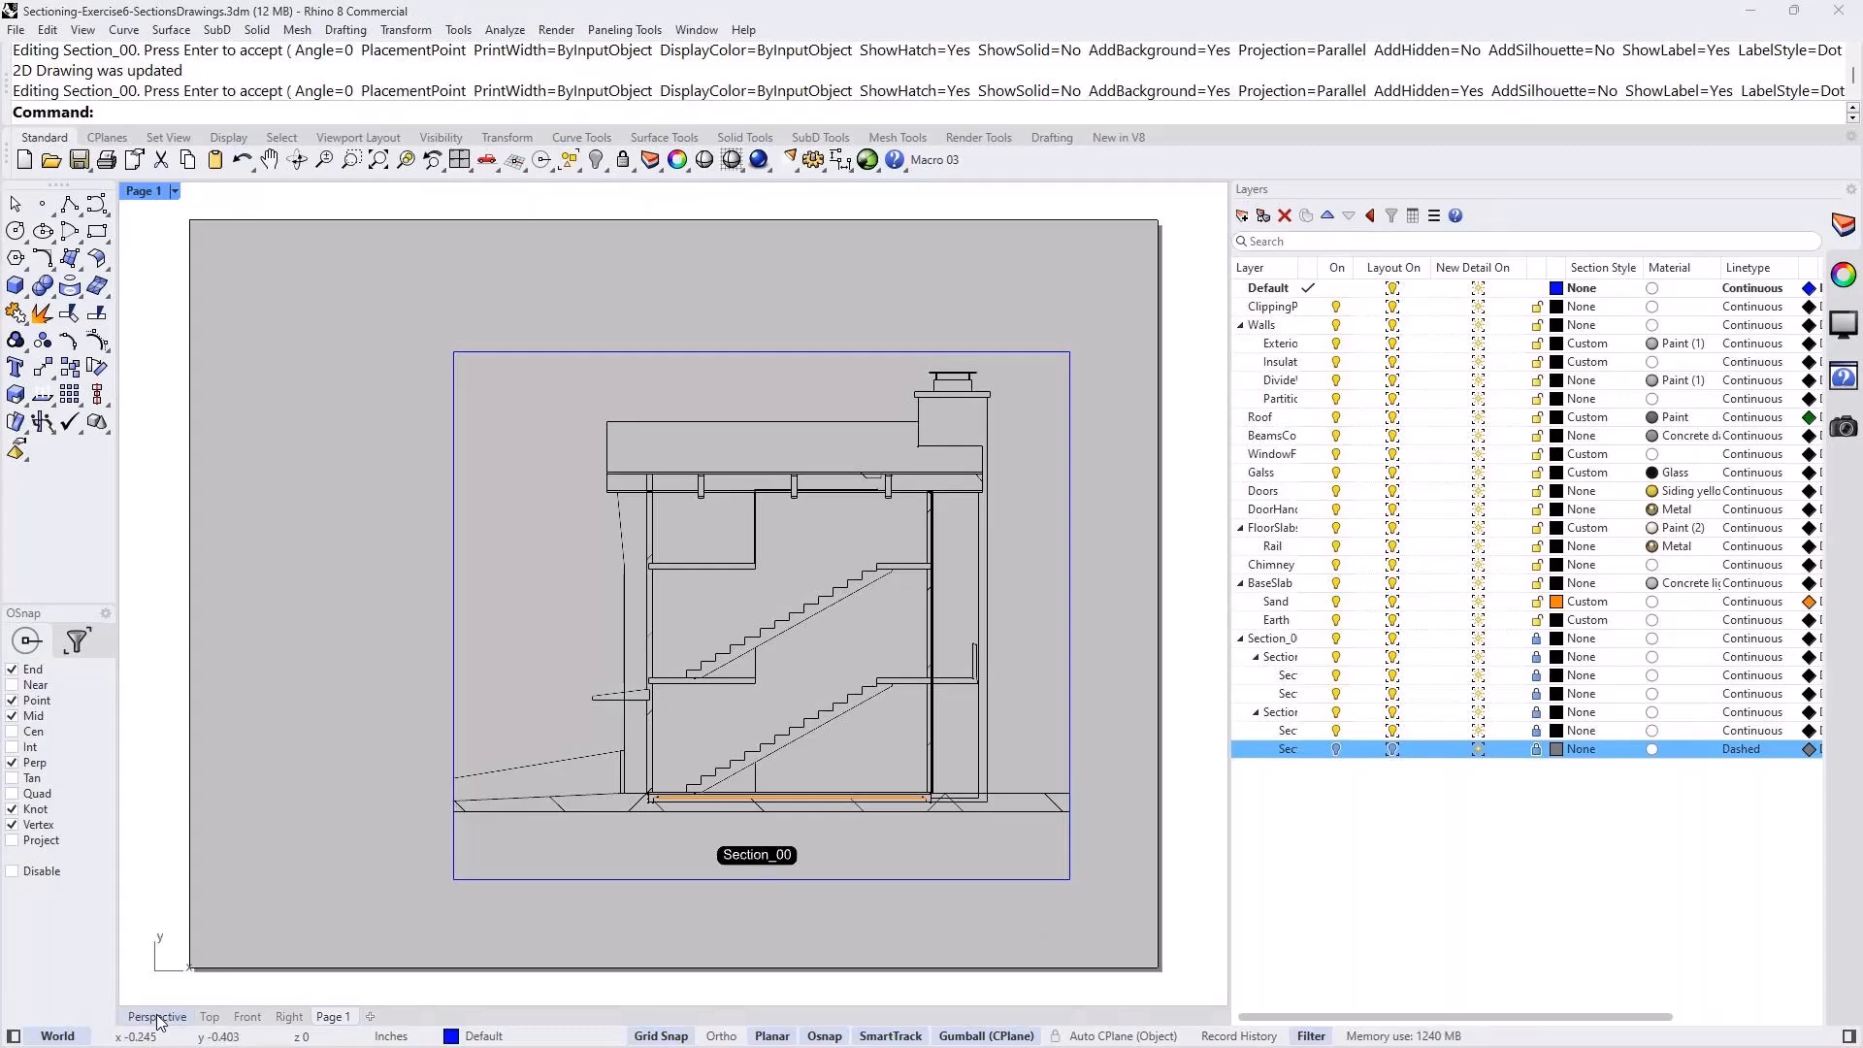
left_click(209, 1016)
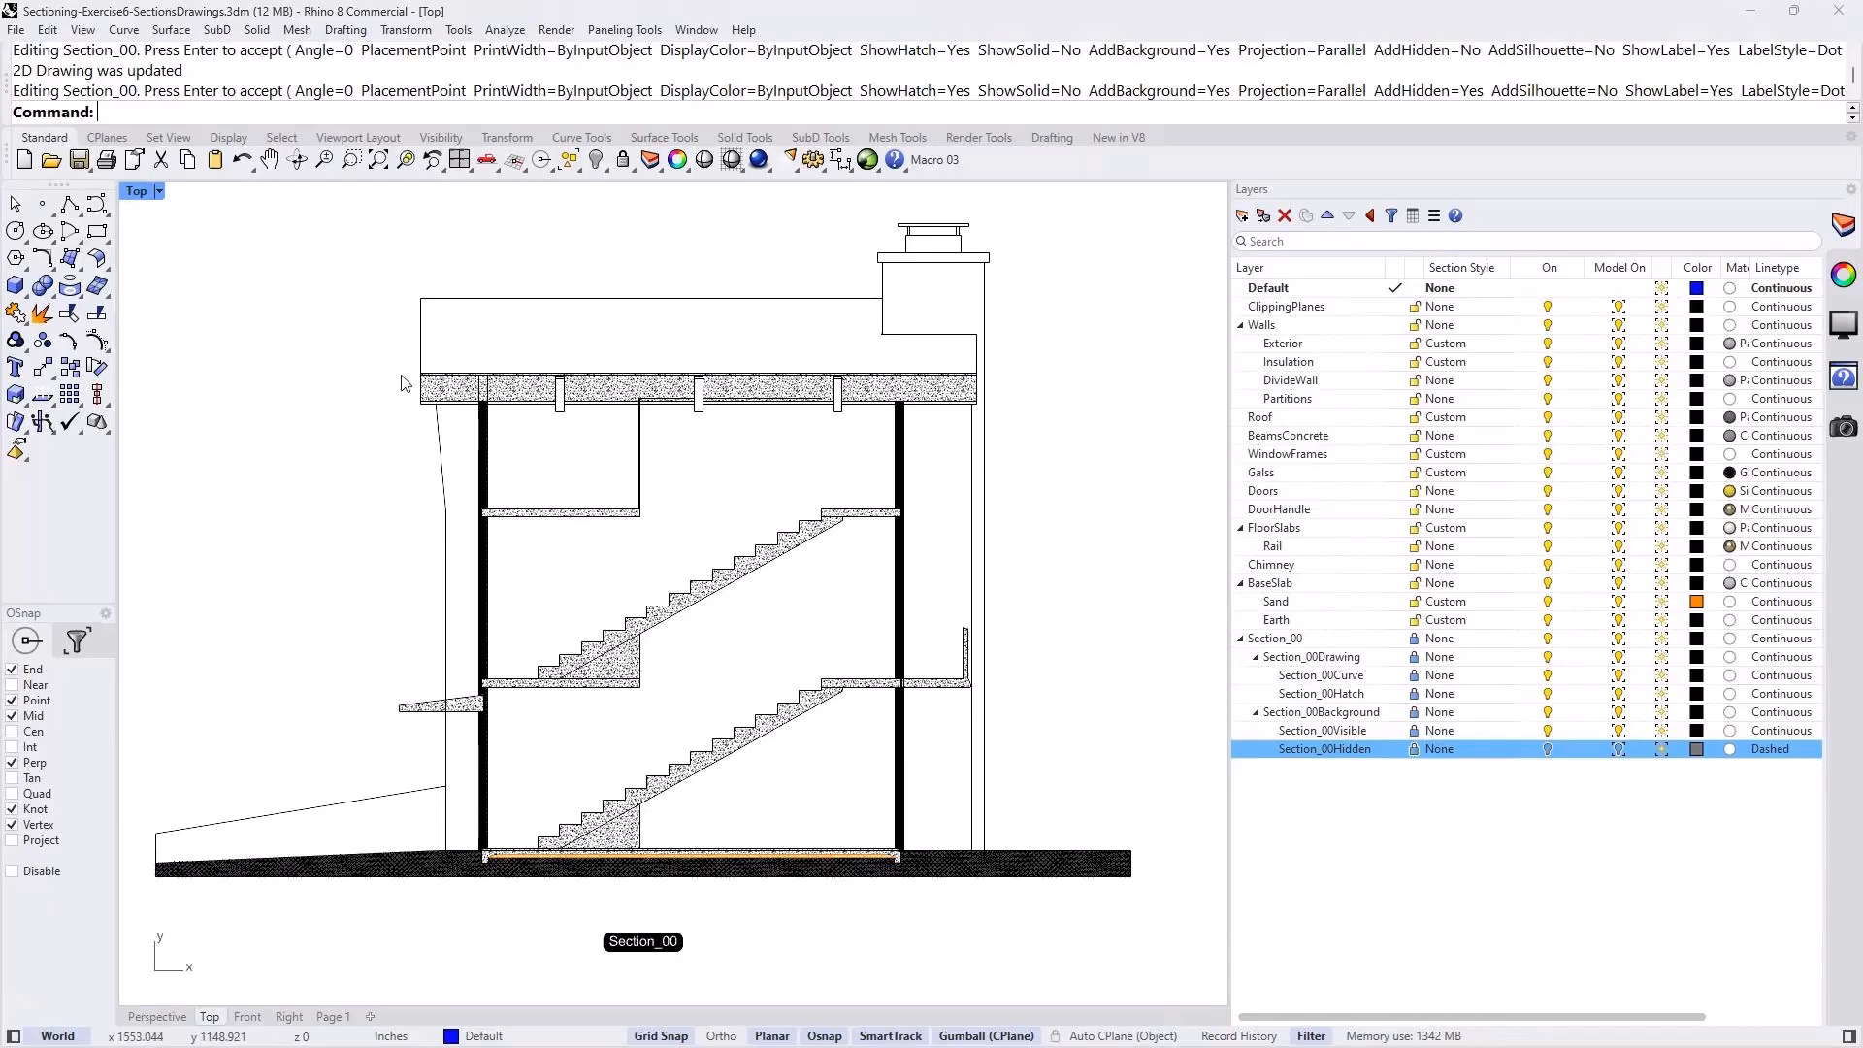
type("Dim")
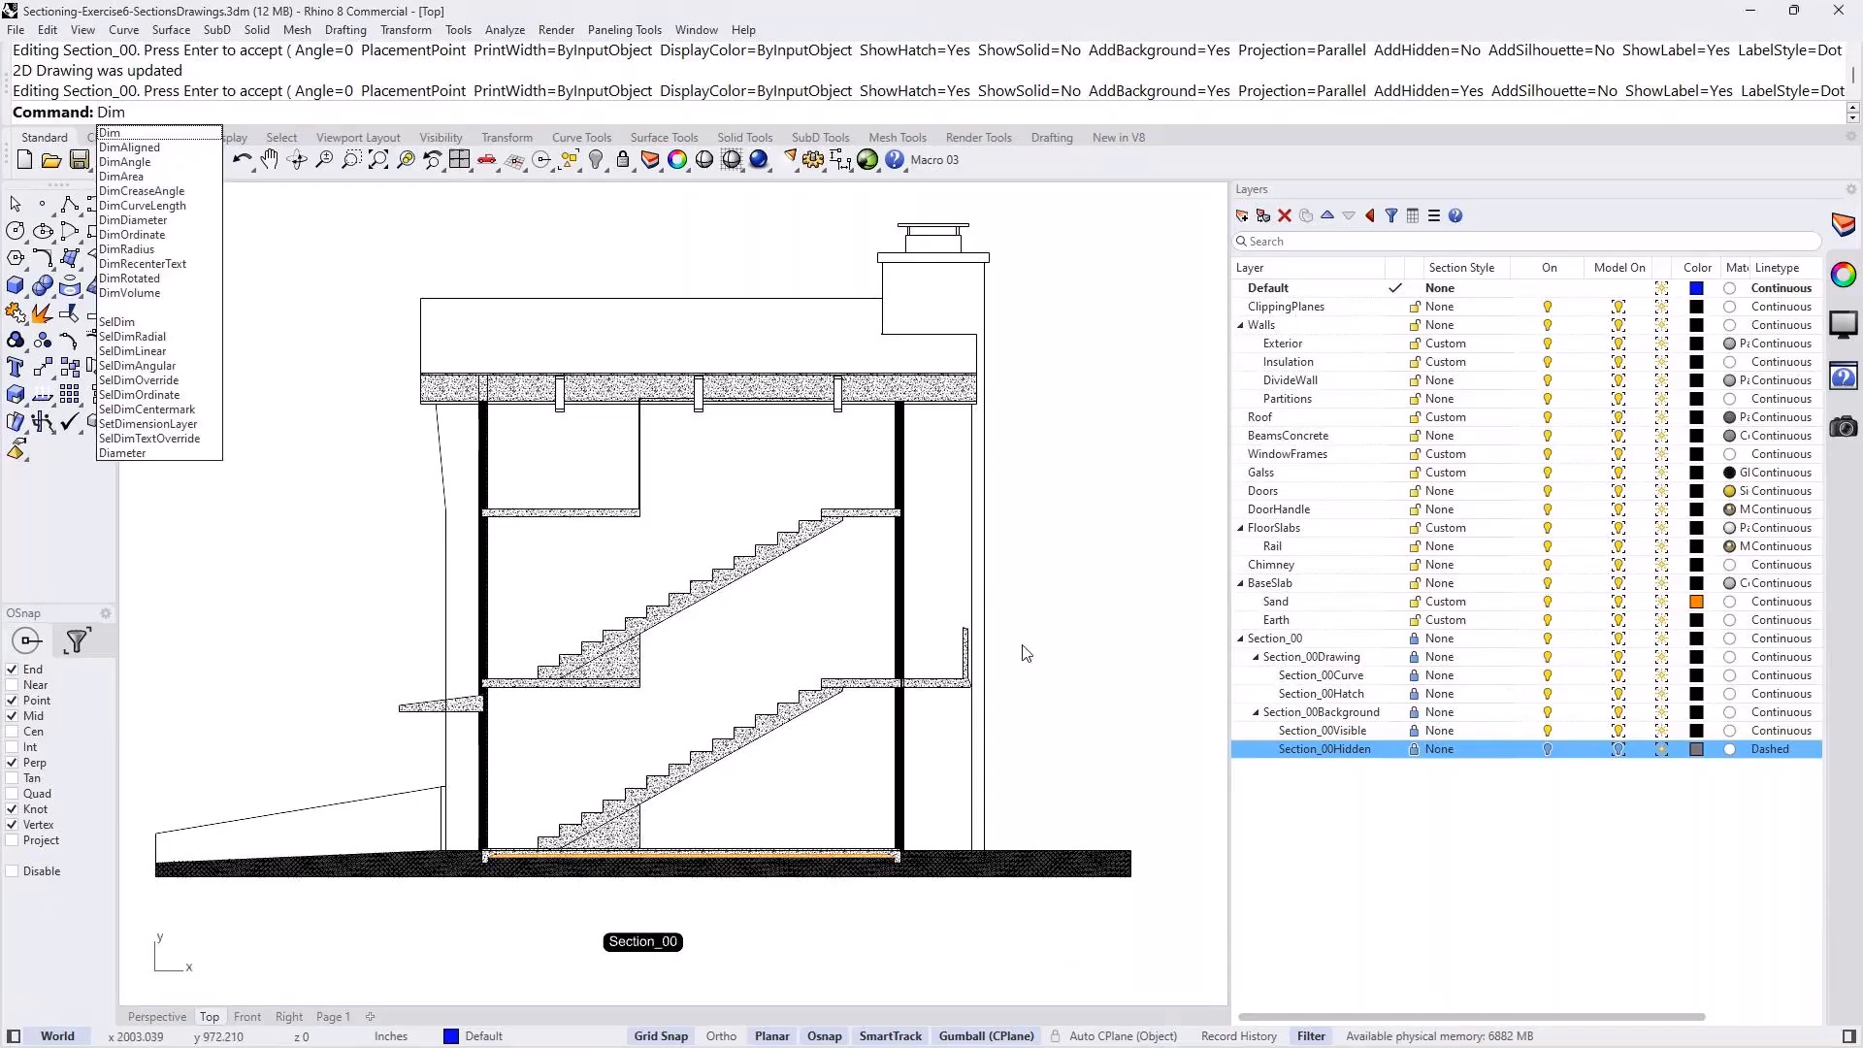
key("Return")
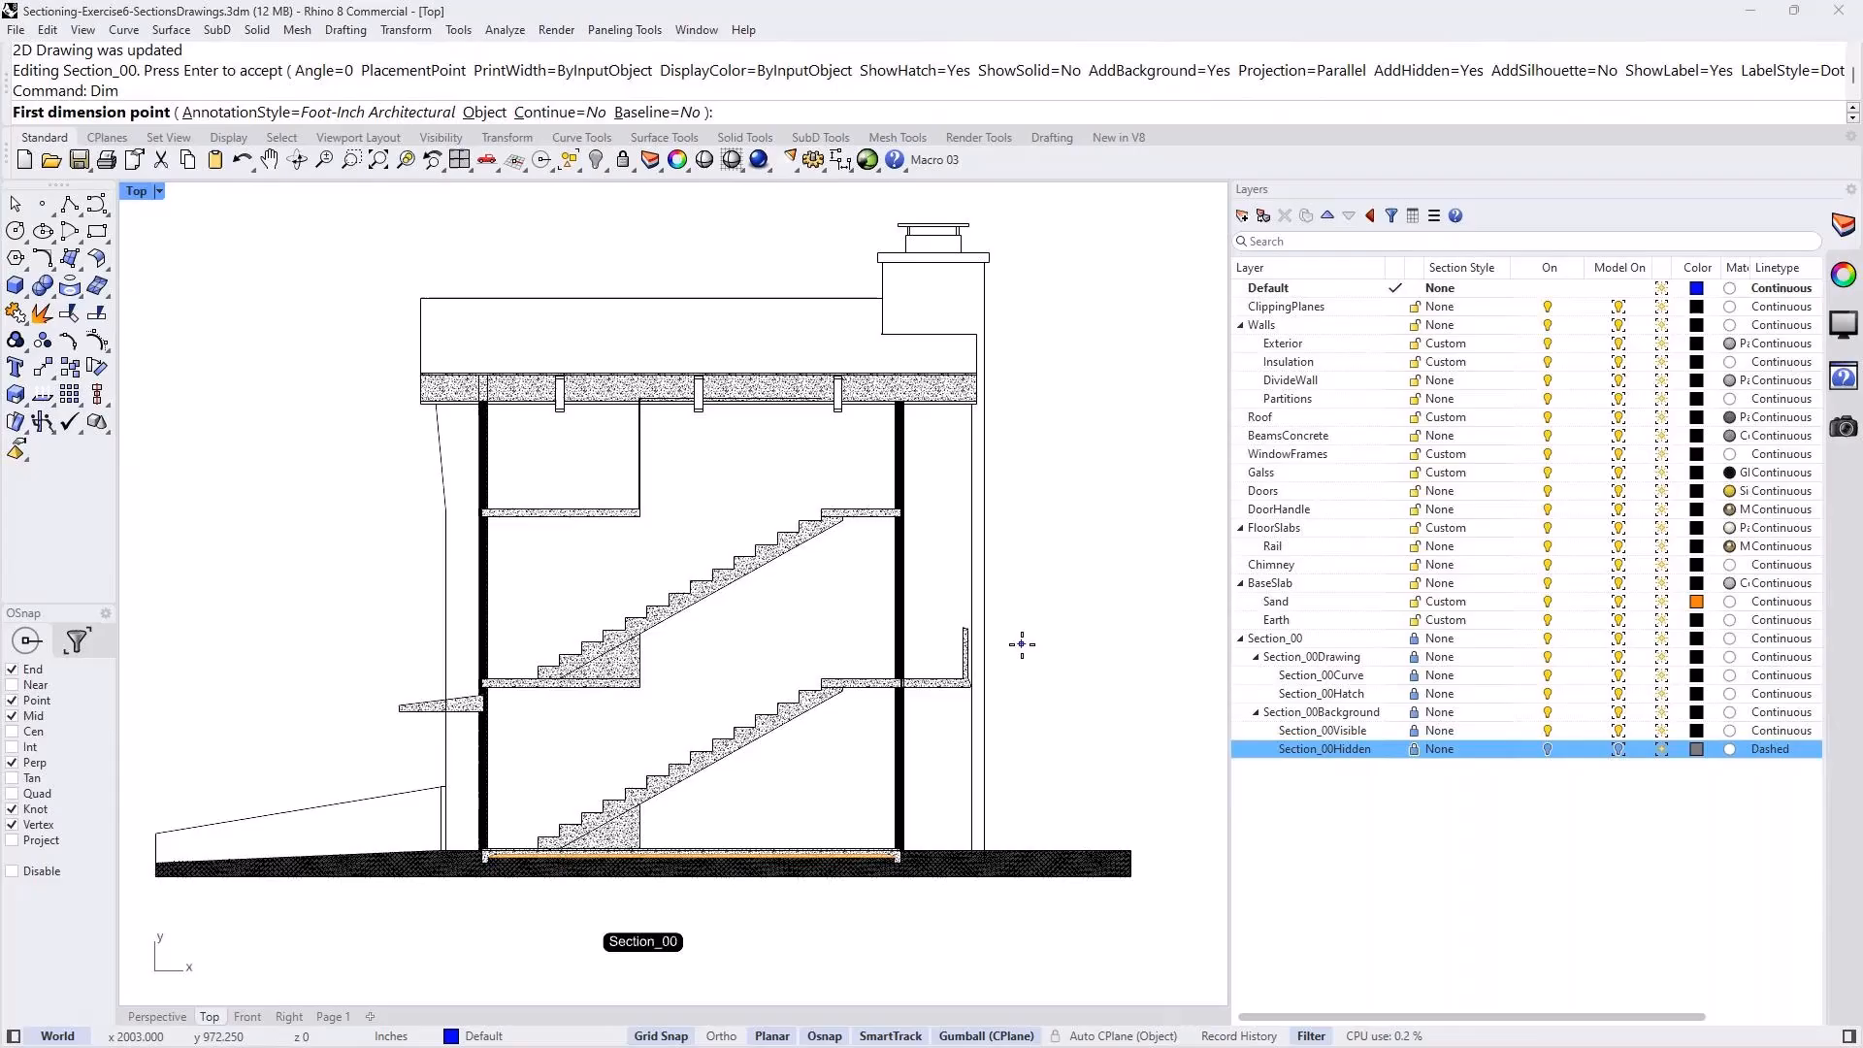
left_click(991, 253)
left_click(989, 262)
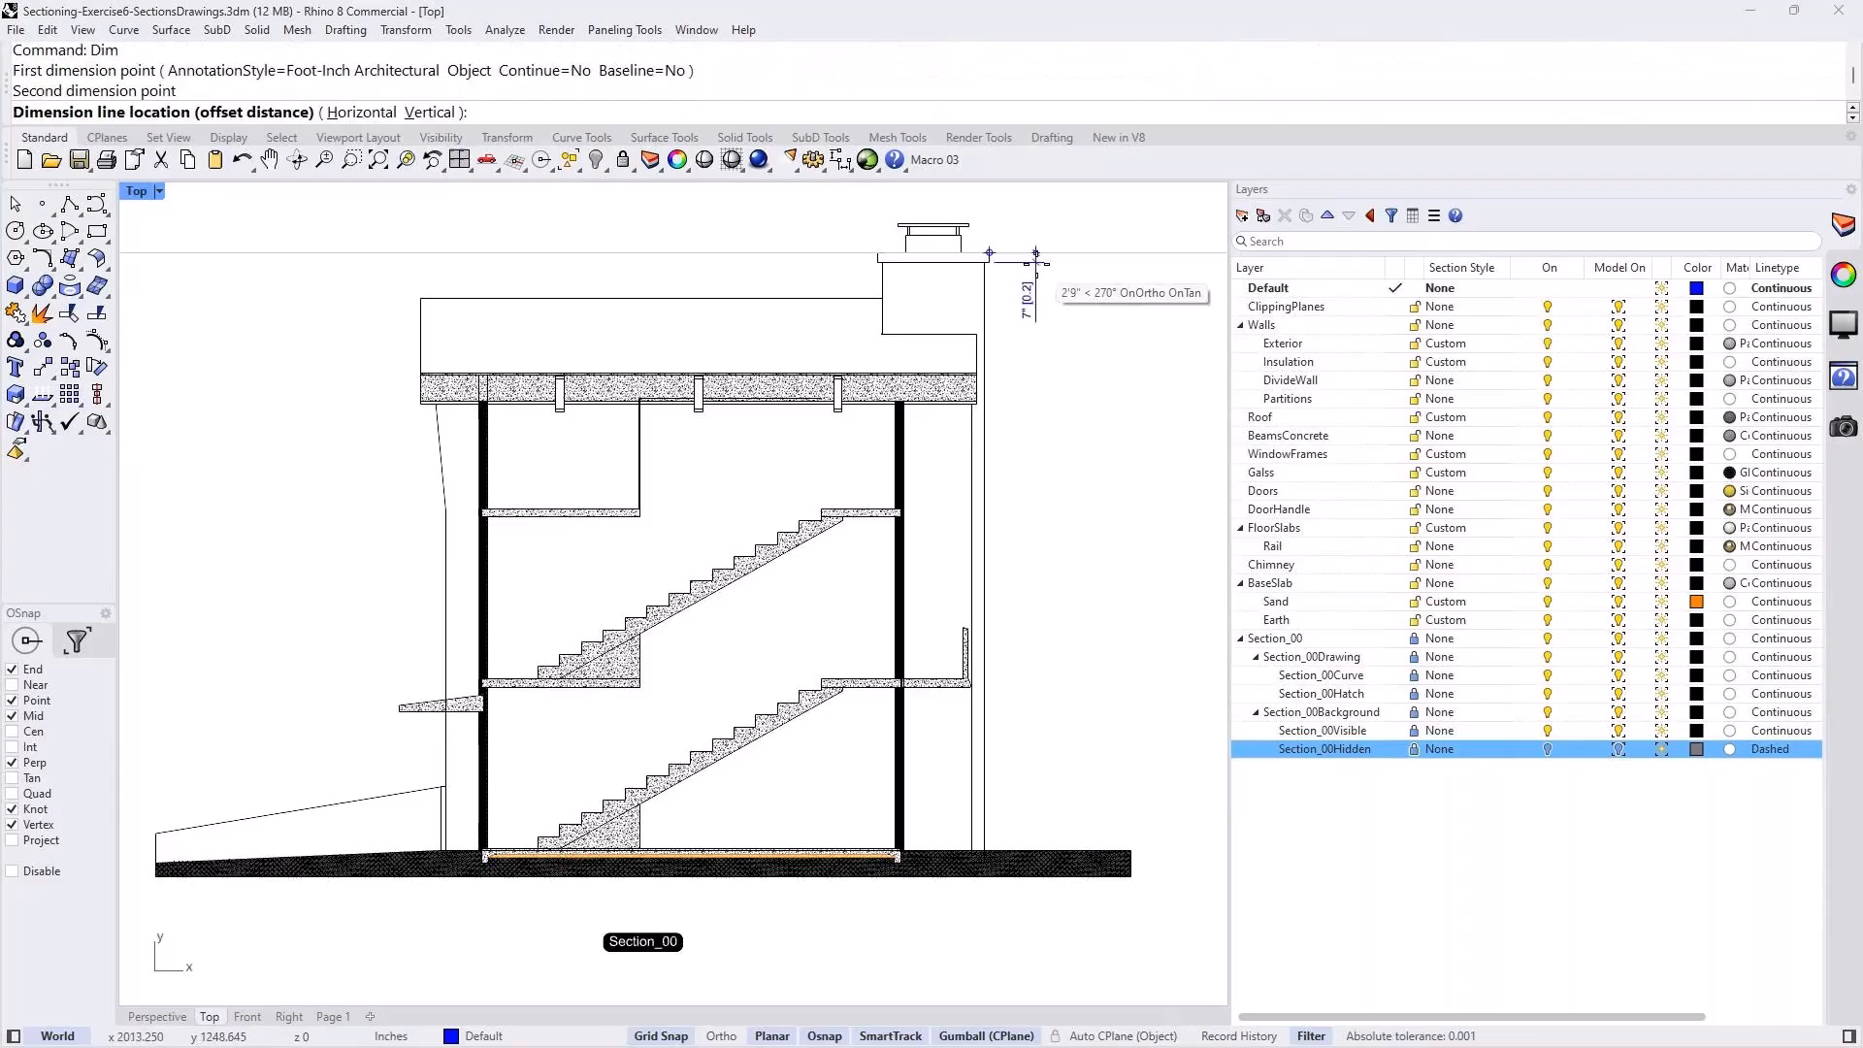
left_click(1036, 257)
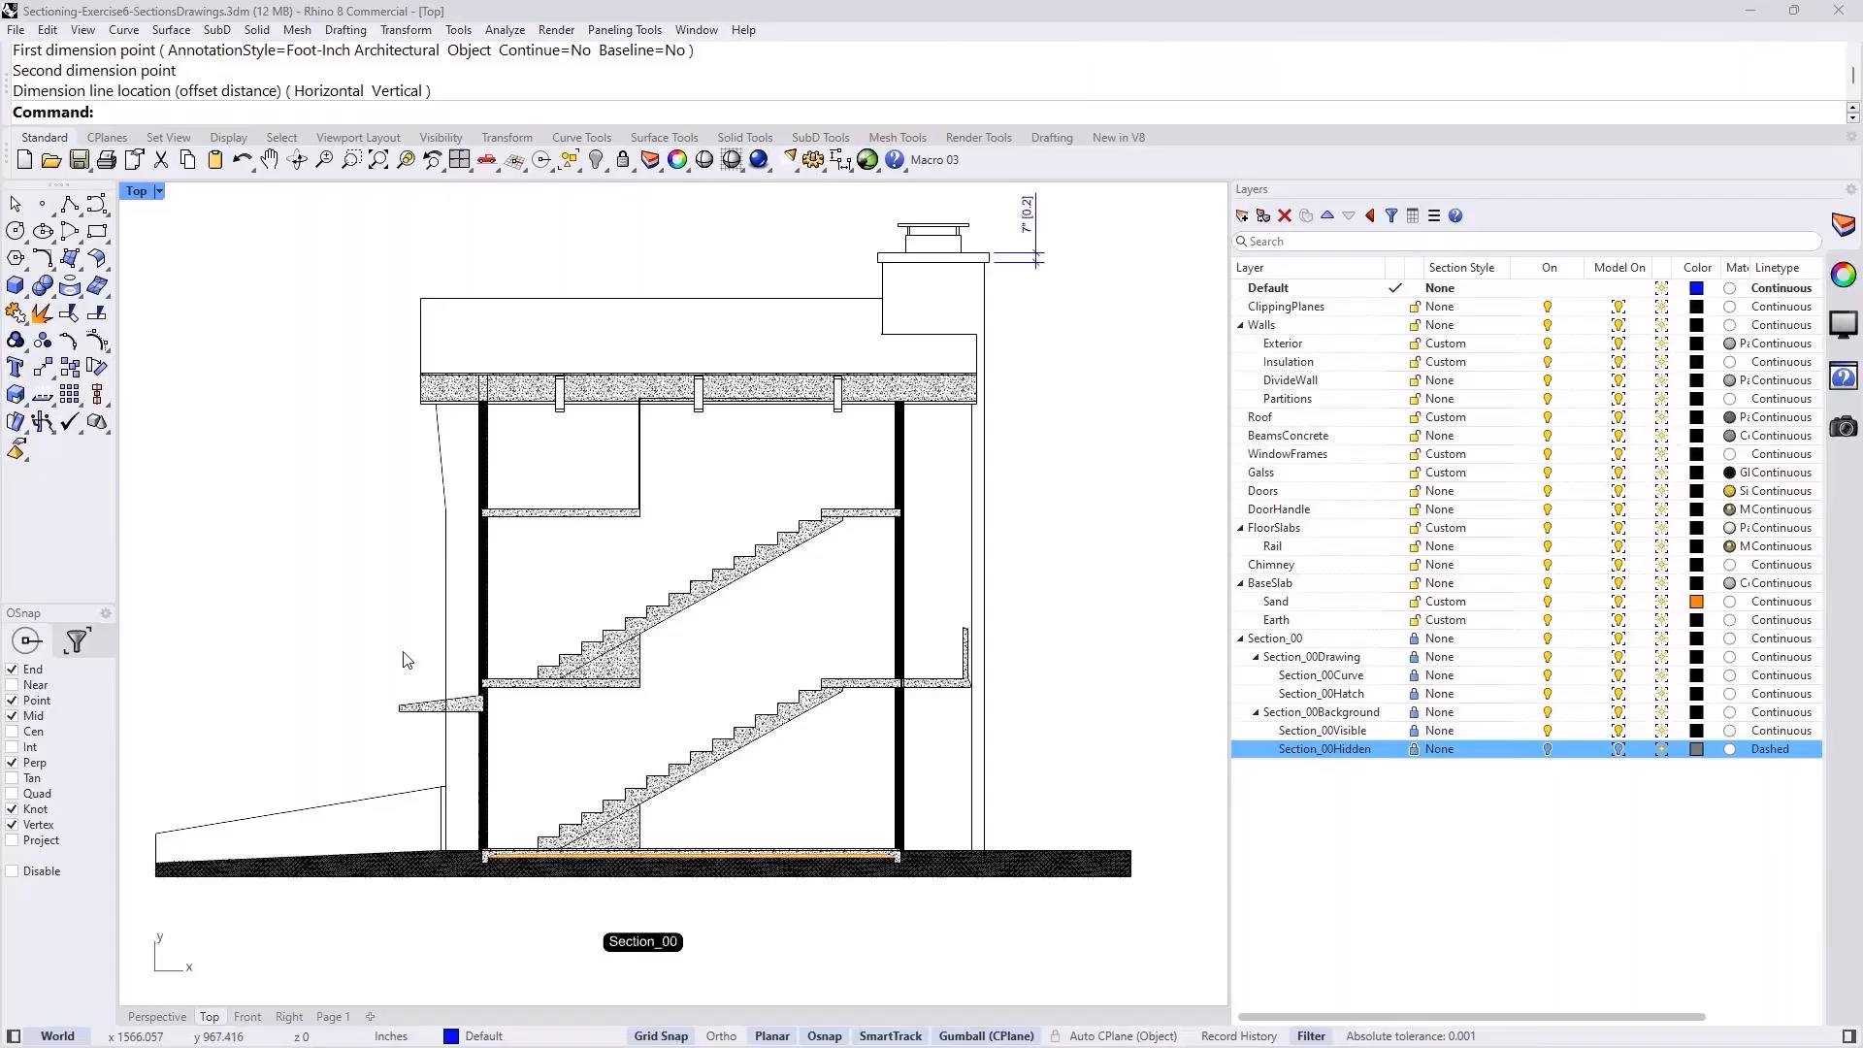
double_click(141, 191)
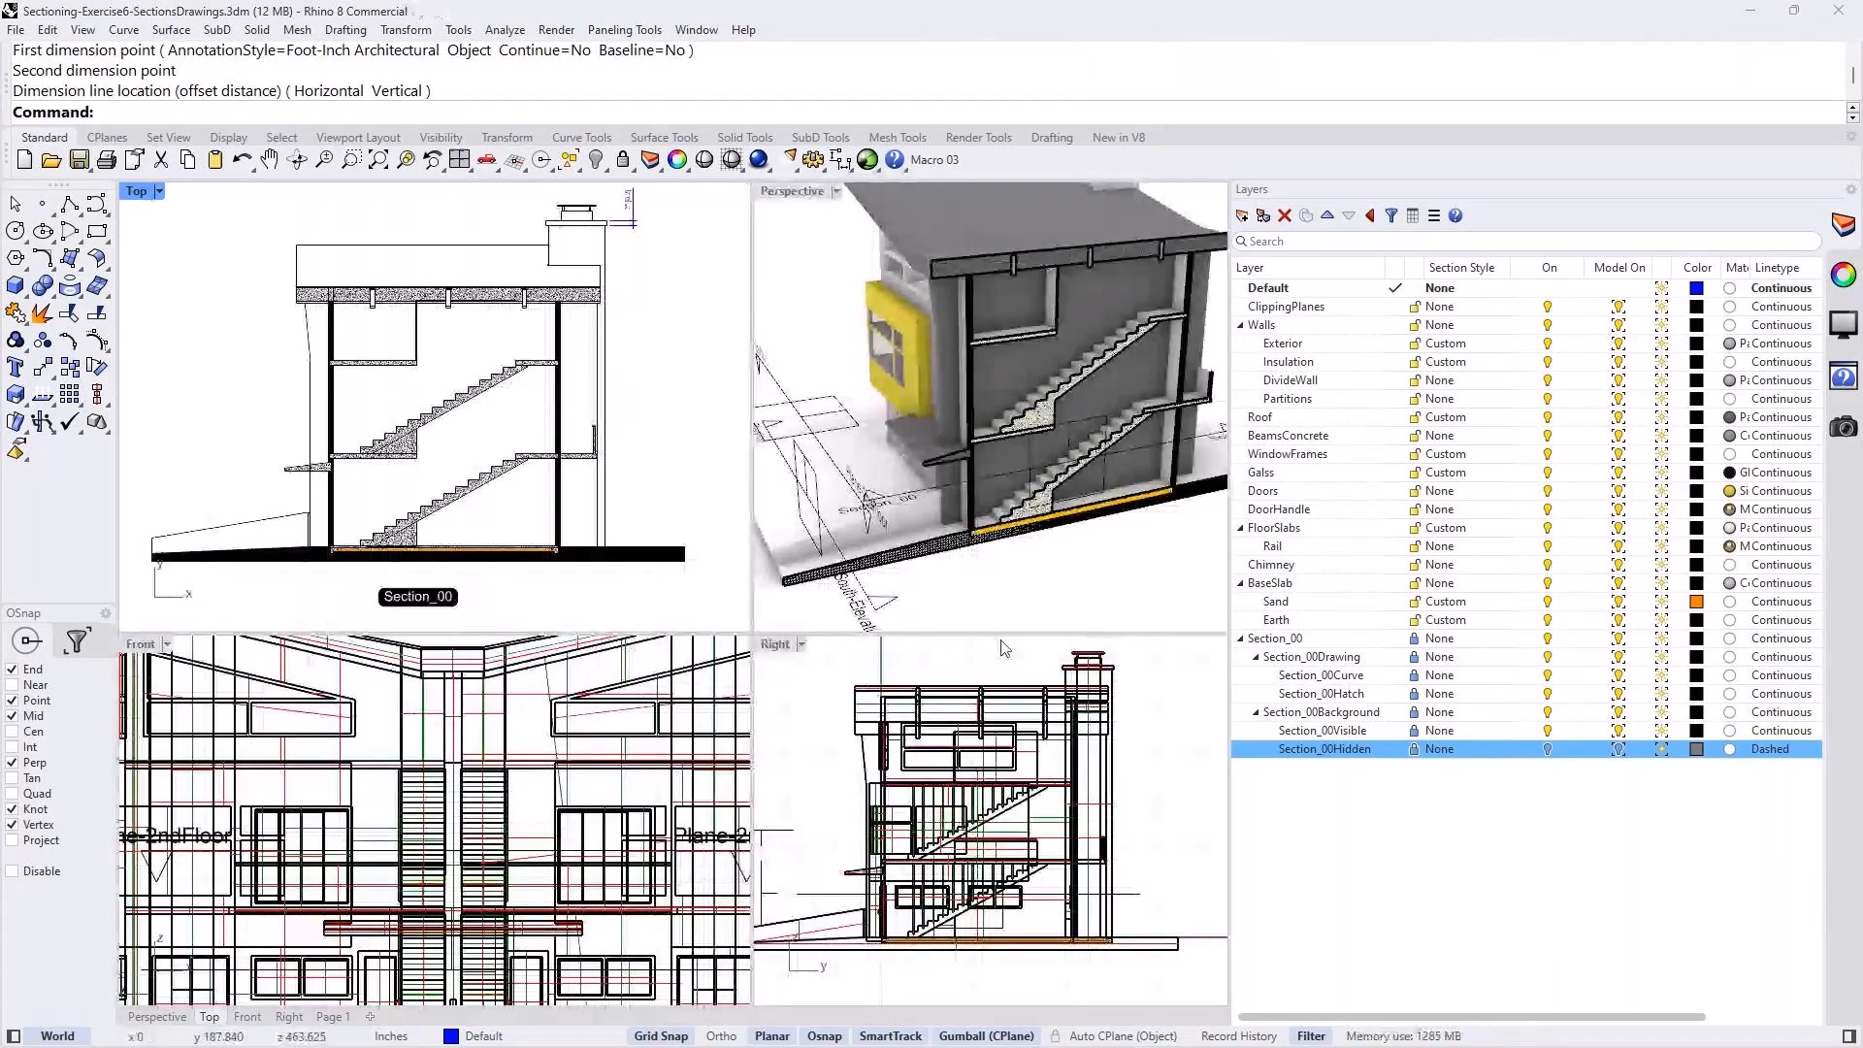